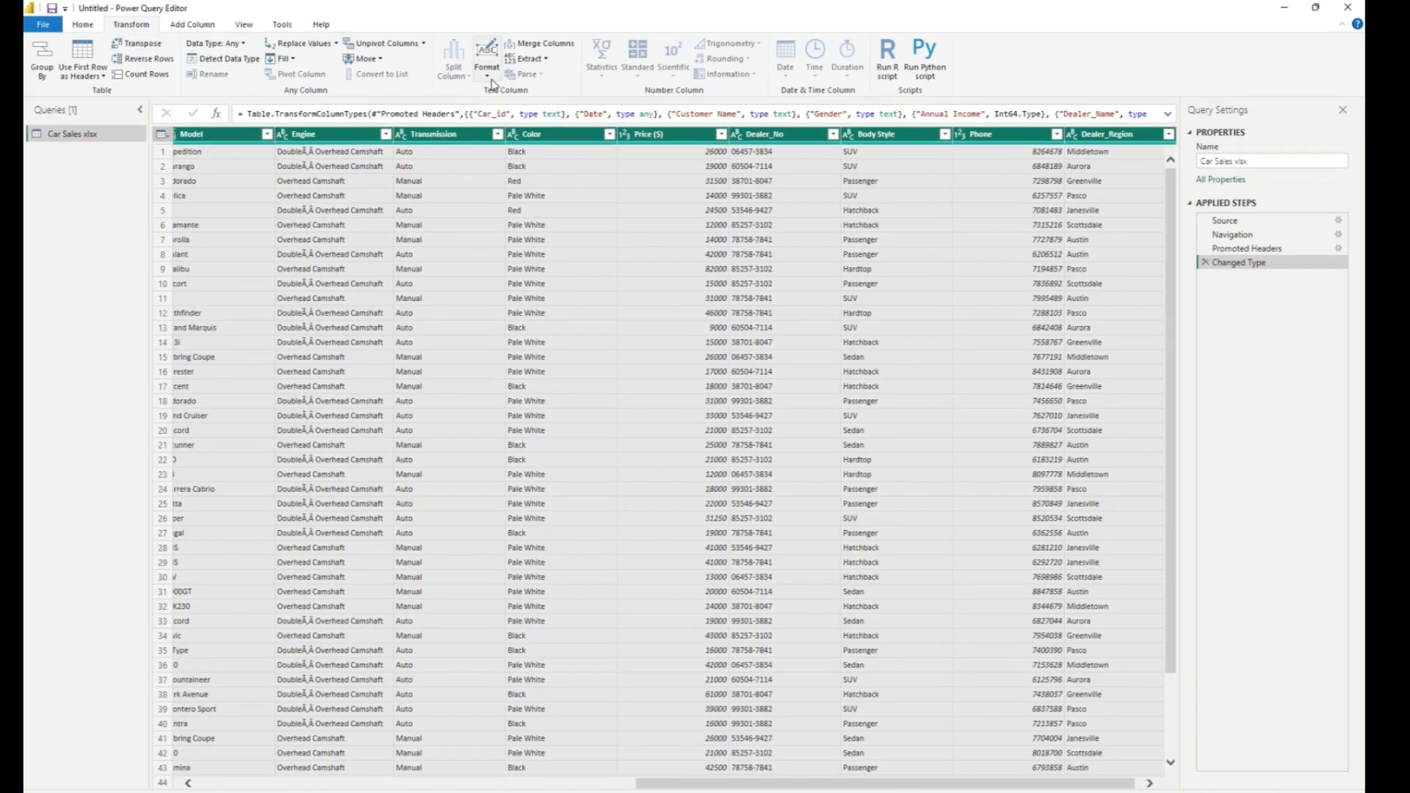
Trim the extra spaces from the text in all selected columns of the Car Sales xlsx query.
left_click(489, 77)
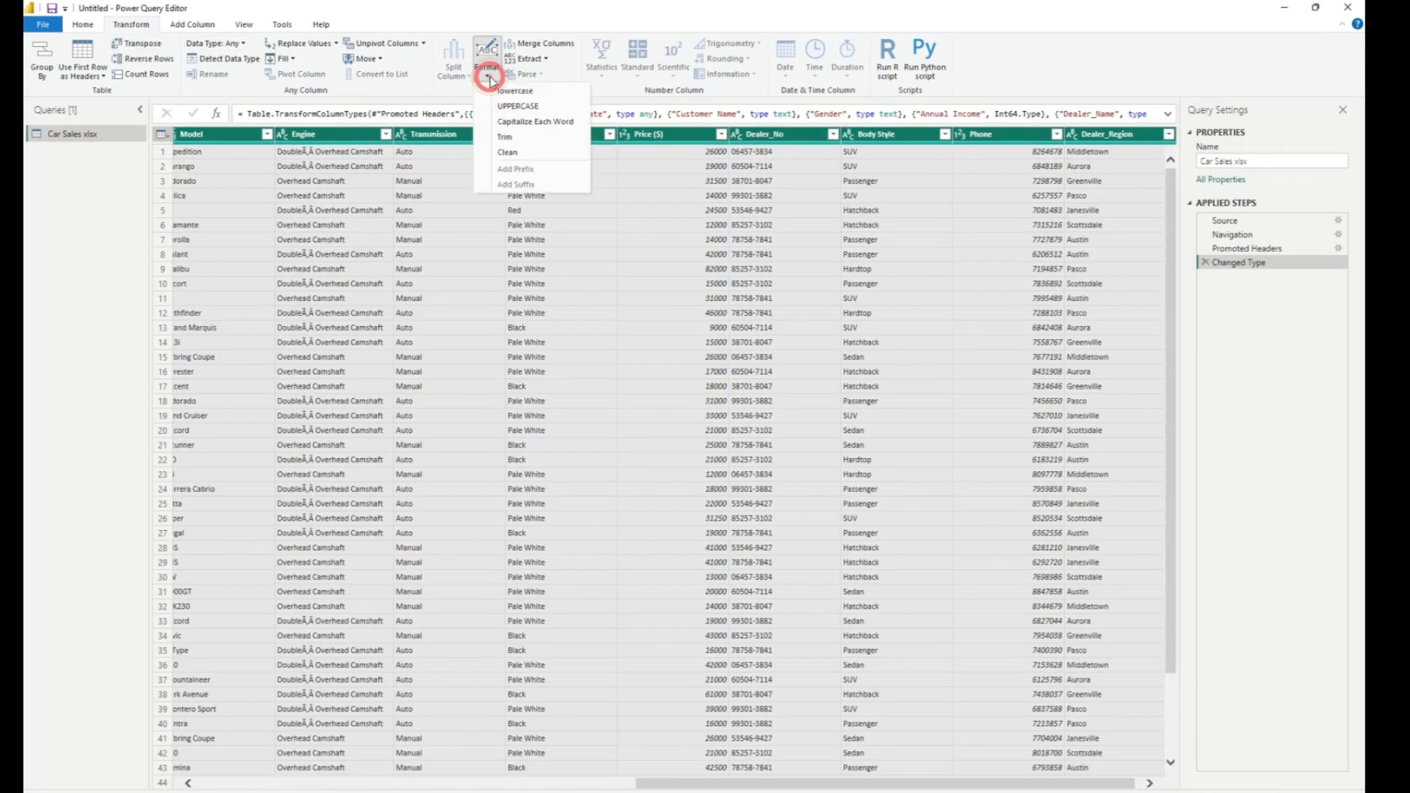
left_click(514, 137)
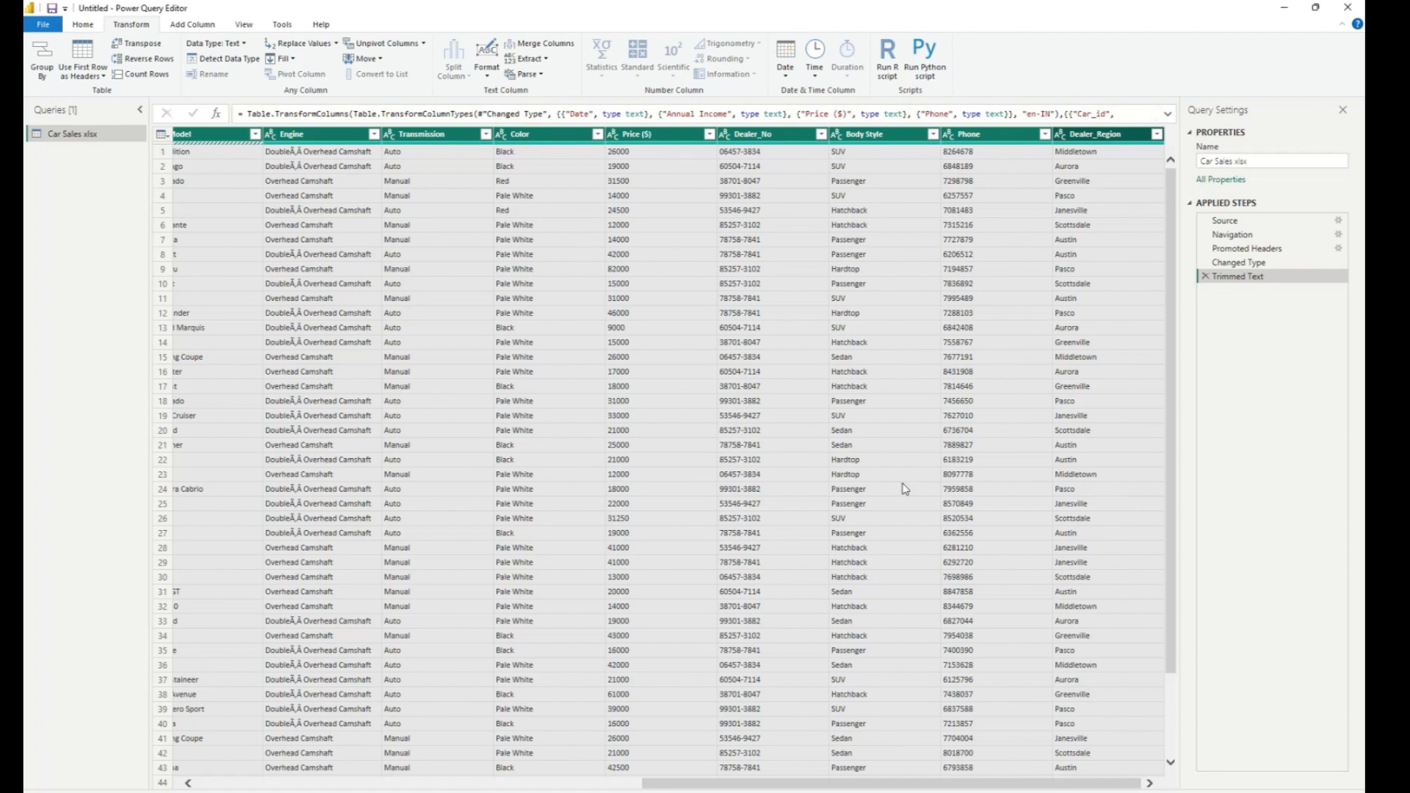
left_click(232, 139)
Select the Engine column and inspect its values down the rows for stray characters.
left_click(332, 135)
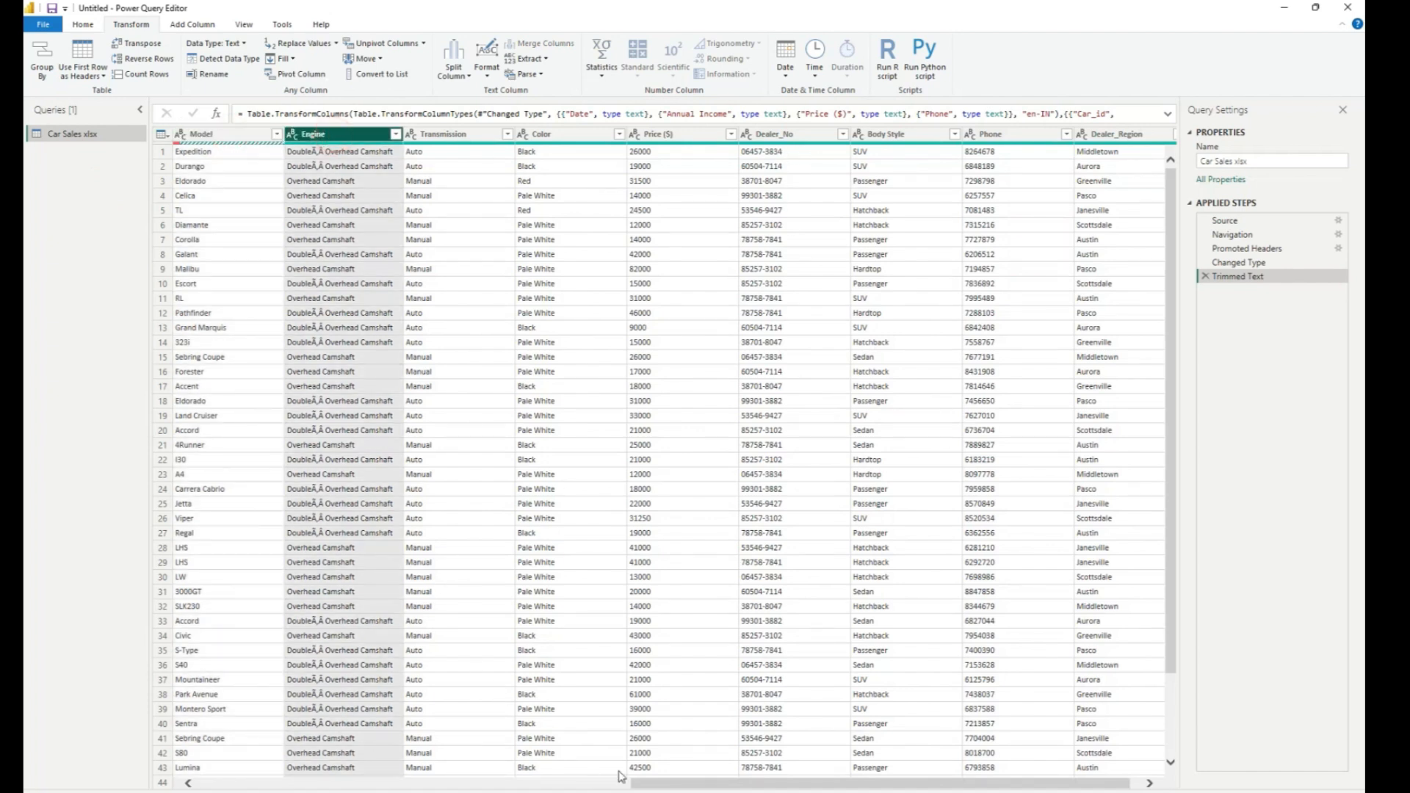
left_click_drag(656, 783, 180, 766)
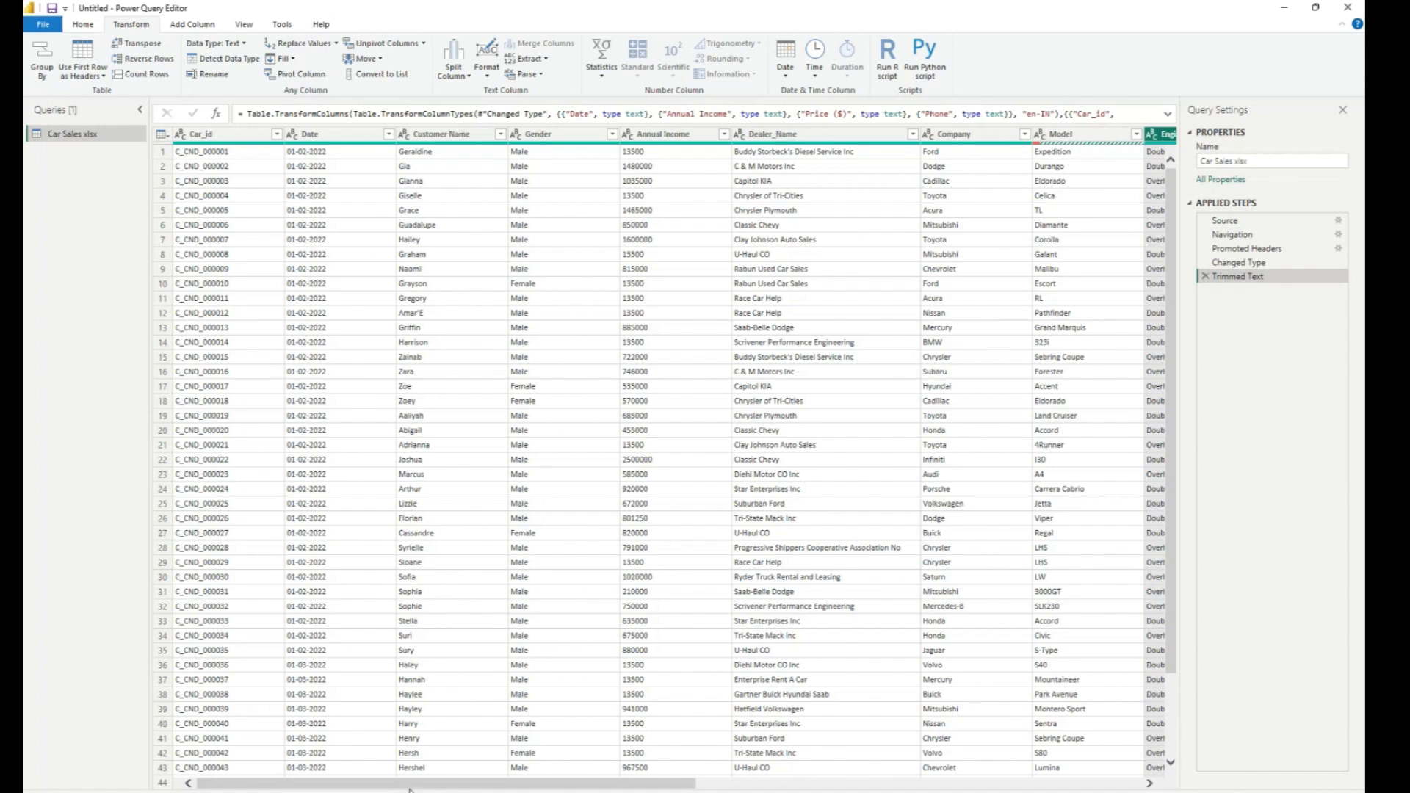
left_click_drag(473, 784, 629, 783)
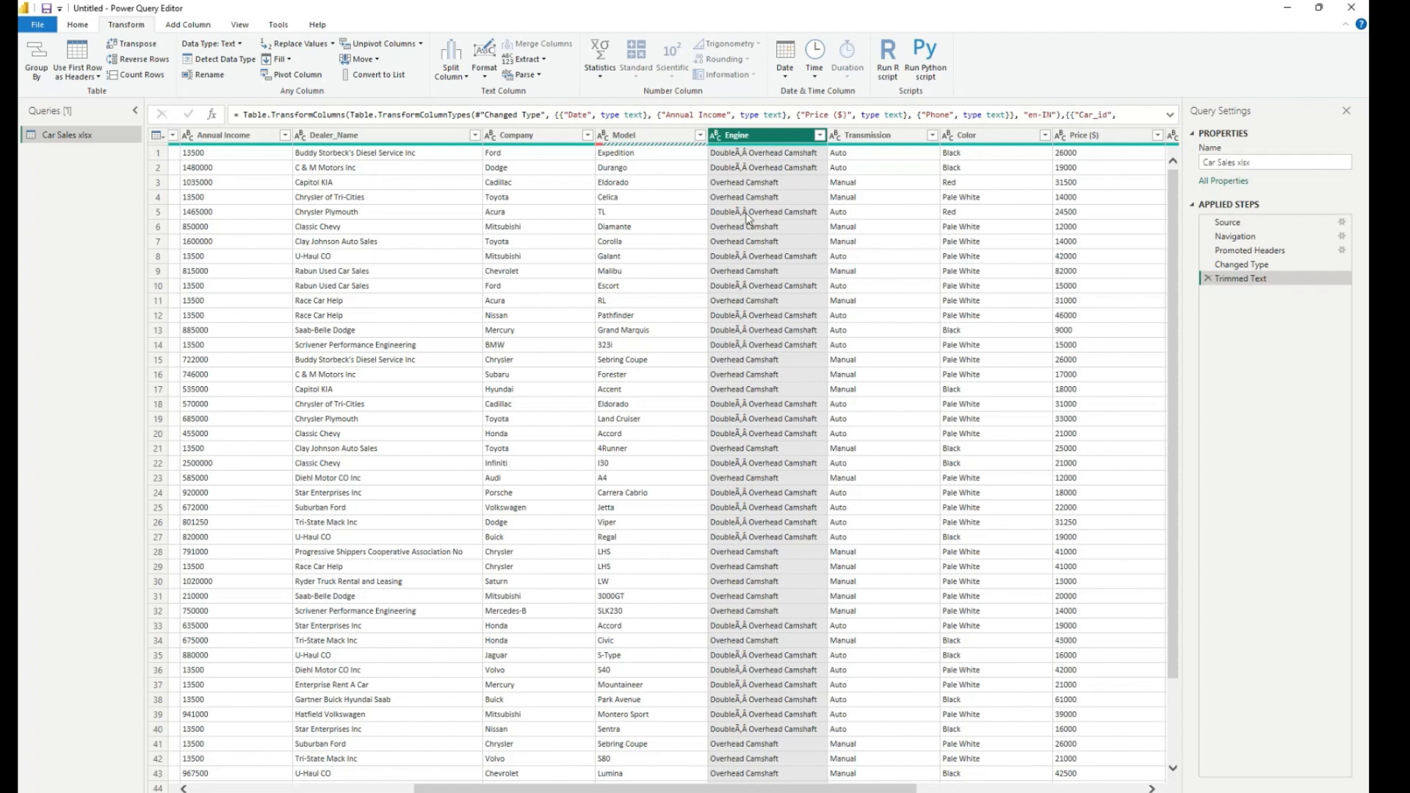
left_click_drag(1173, 316, 1301, 701)
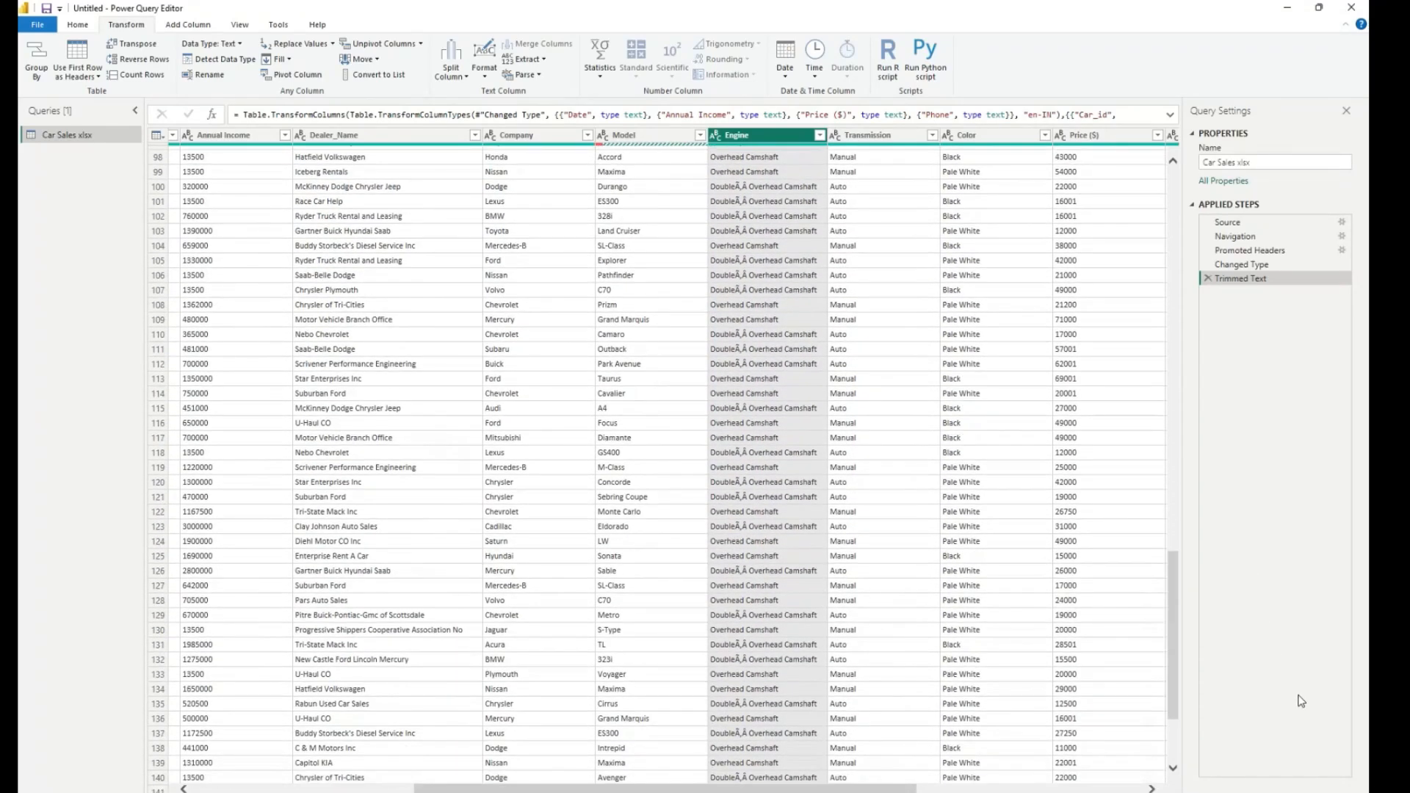
left_click_drag(1174, 562, 1141, 190)
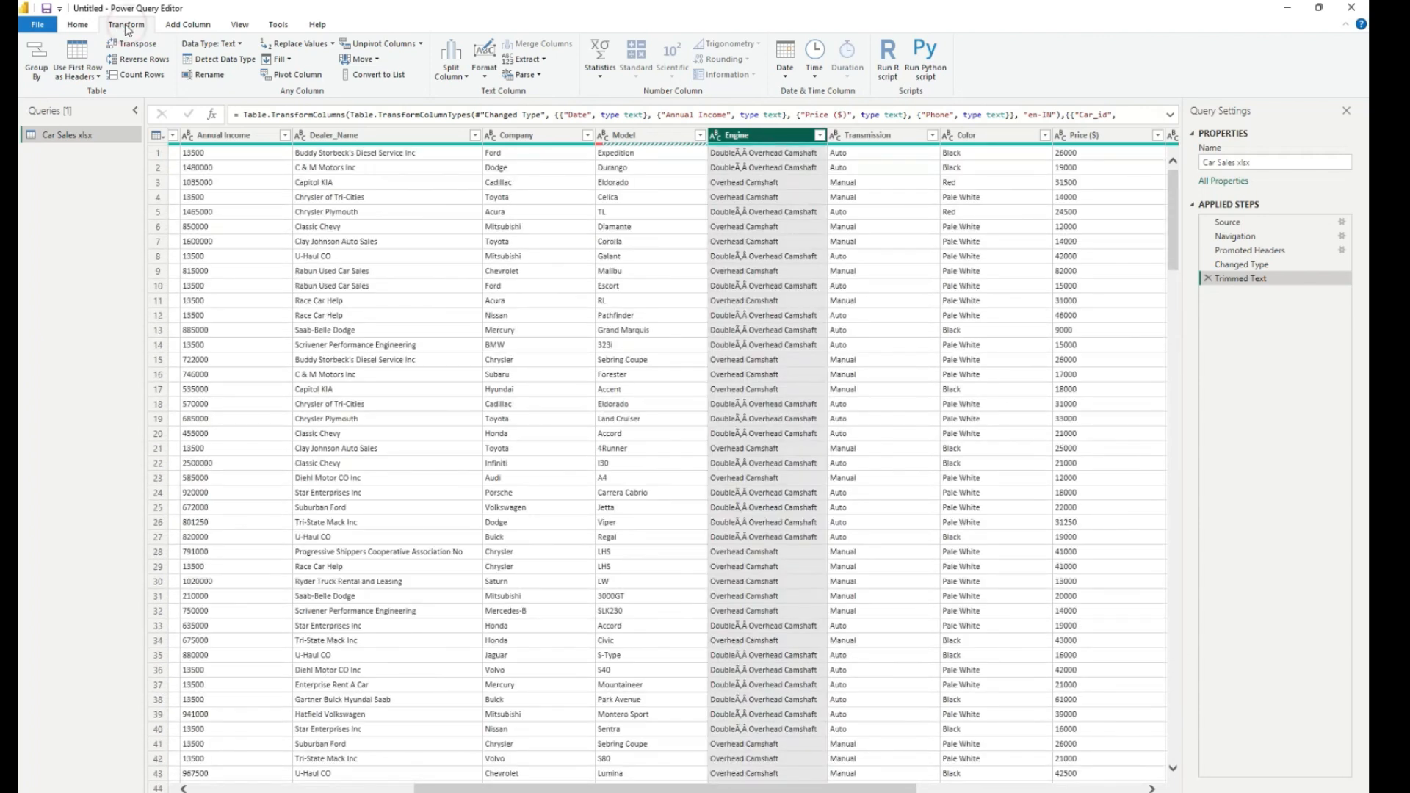
left_click(333, 44)
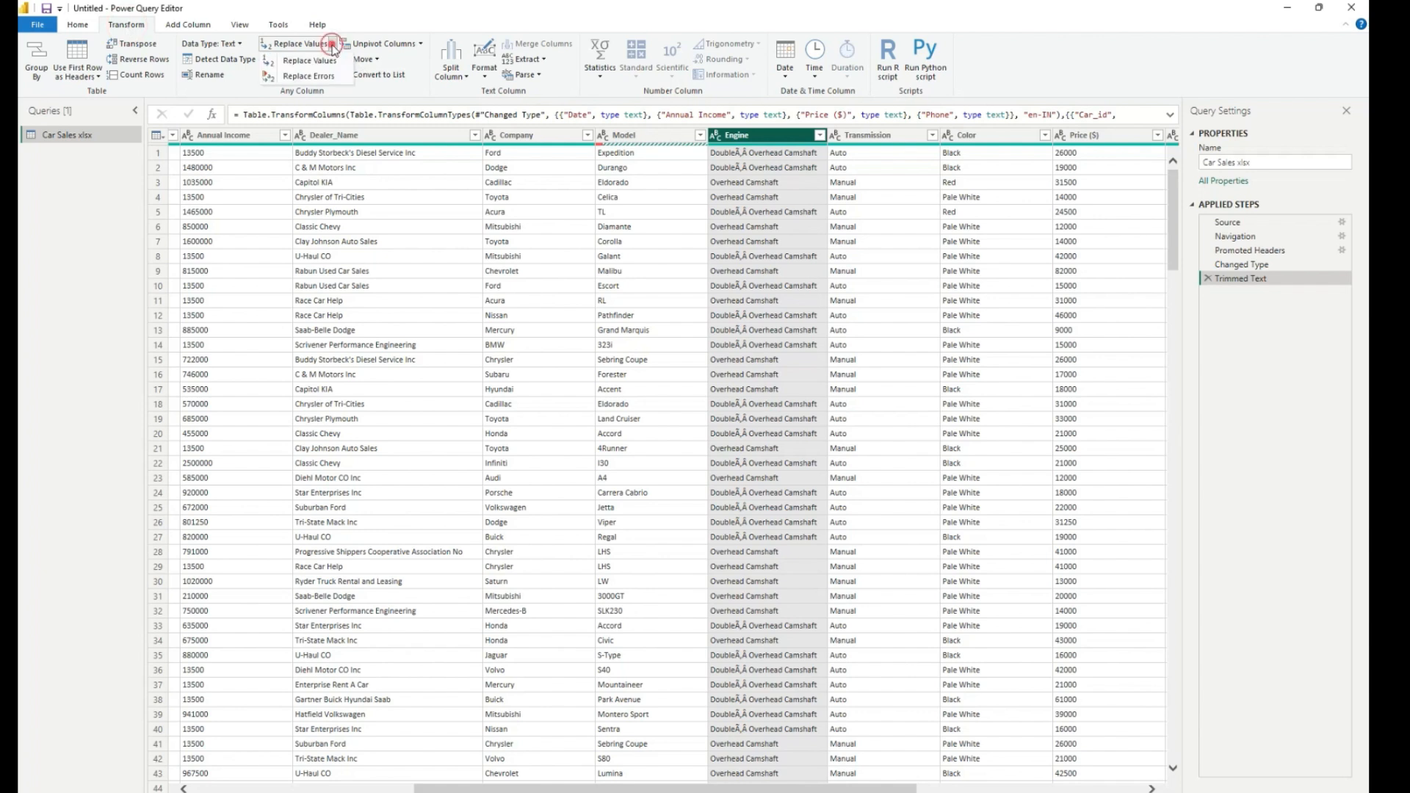
left_click(314, 61)
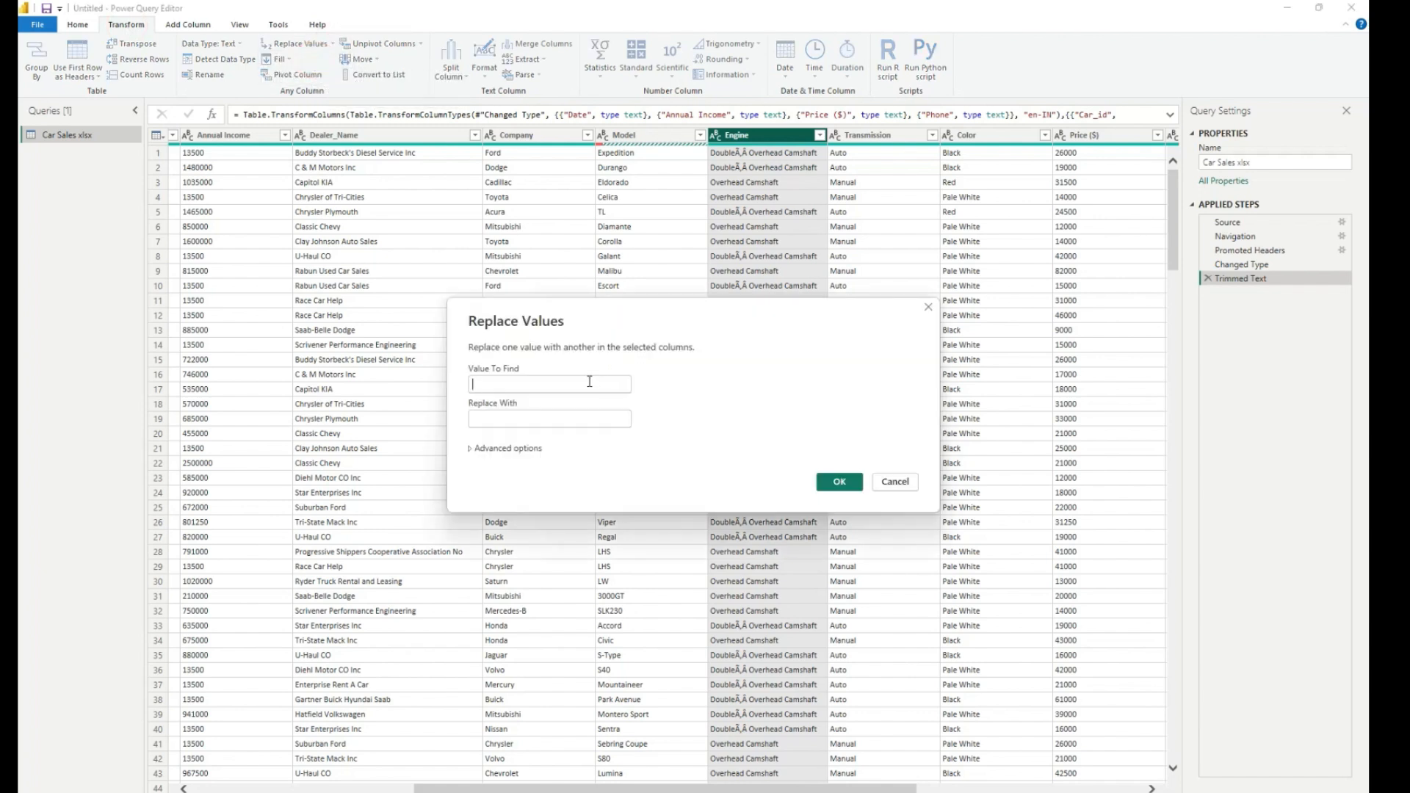
left_click(739, 169)
left_click(893, 482)
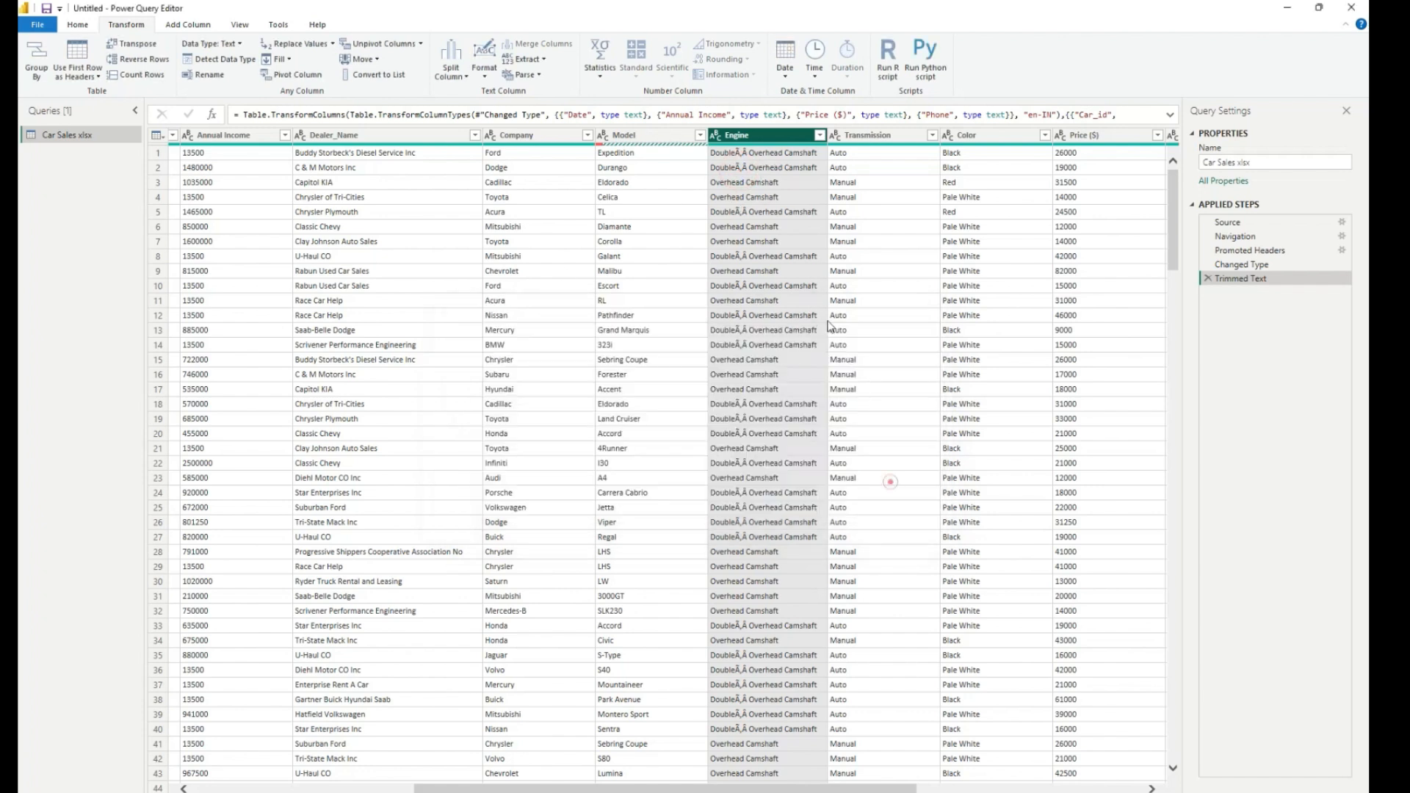
Replace the stray characters "Ã‚Â" with blank spaces in the Engine column, starting from the first row's value.
left_click(736, 153)
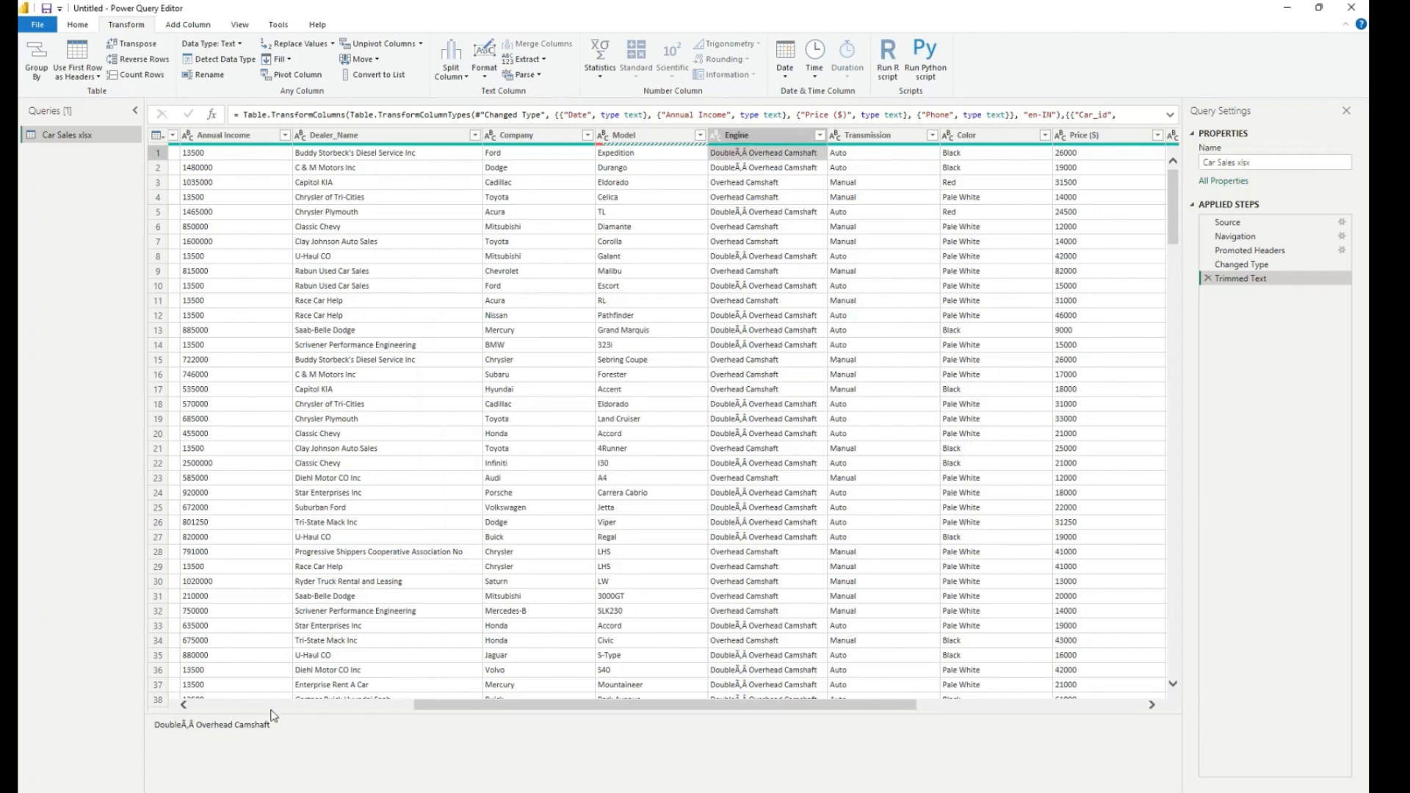
right_click(726, 156)
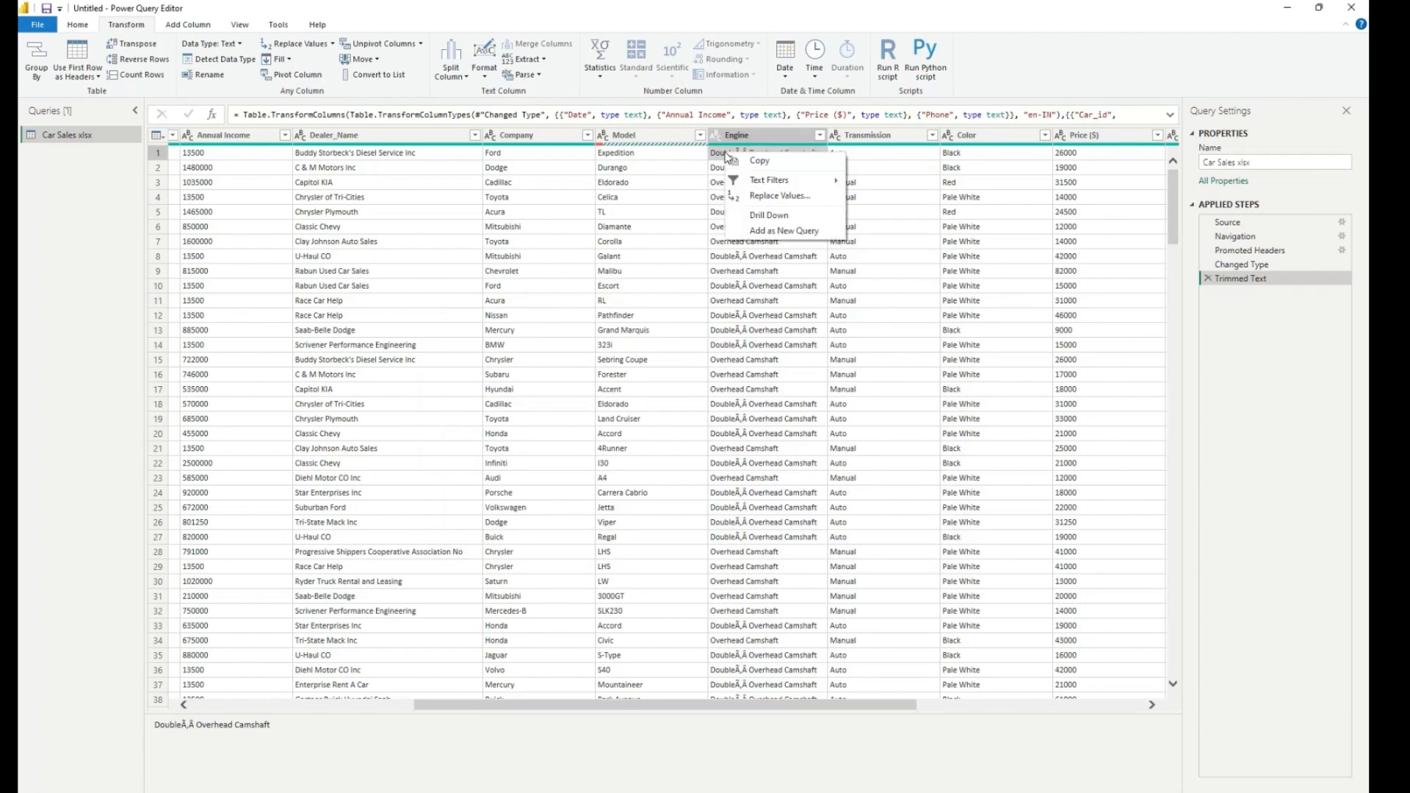
left_click(774, 196)
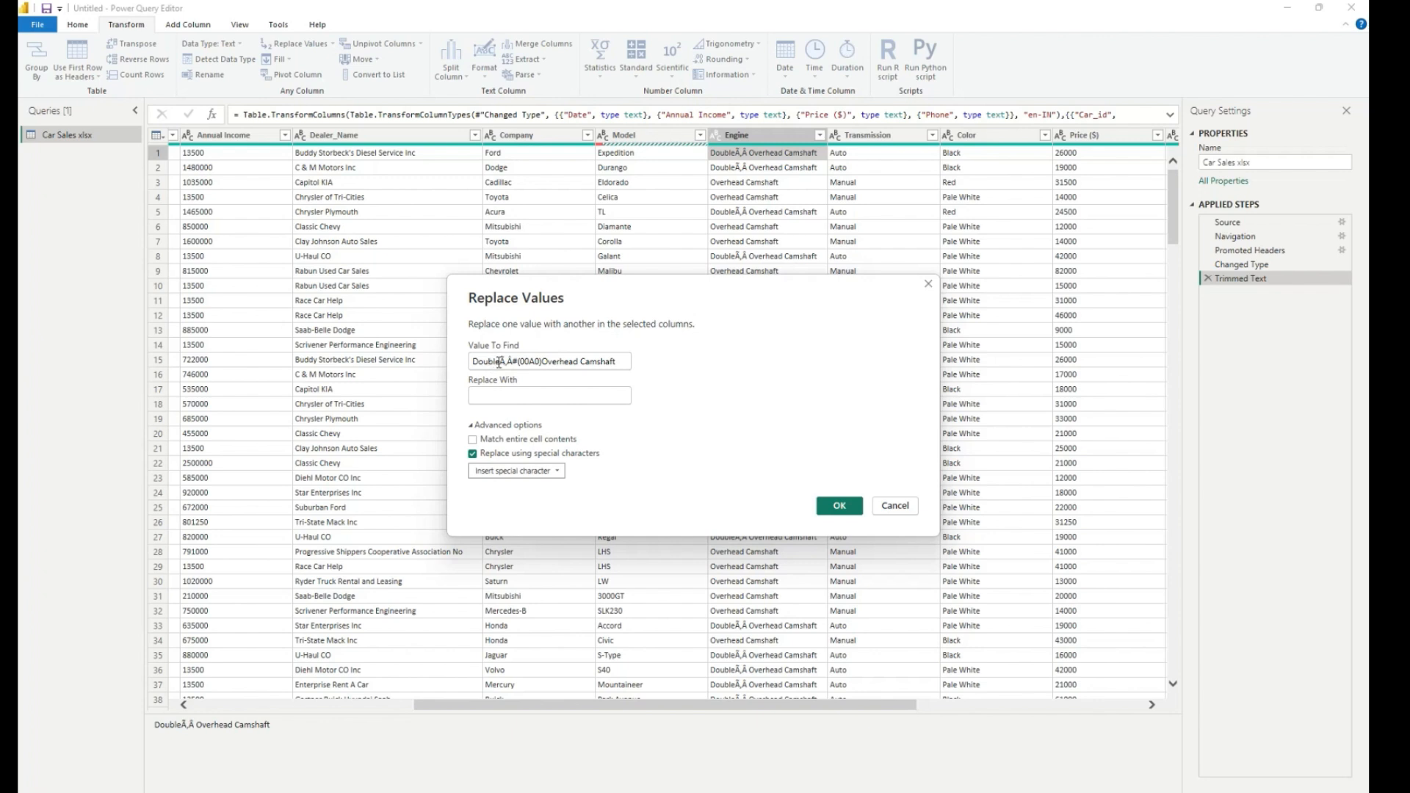
left_click(500, 361)
key("BackSpace")
key("BackSpace")
key("BackSpace")
key("BackSpace")
key("BackSpace")
key("BackSpace")
left_click(486, 361)
key("Delete")
key("Delete")
key("Delete")
key("Delete")
key("Delete")
key("Delete")
key("Delete")
key("Delete")
key("Delete")
key("Delete")
key("Delete")
key("Delete")
key("Delete")
key("Delete")
key("Delete")
key("Delete")
key("Delete")
key("Delete")
key("Delete")
key("Delete")
key("Delete")
left_click(509, 396)
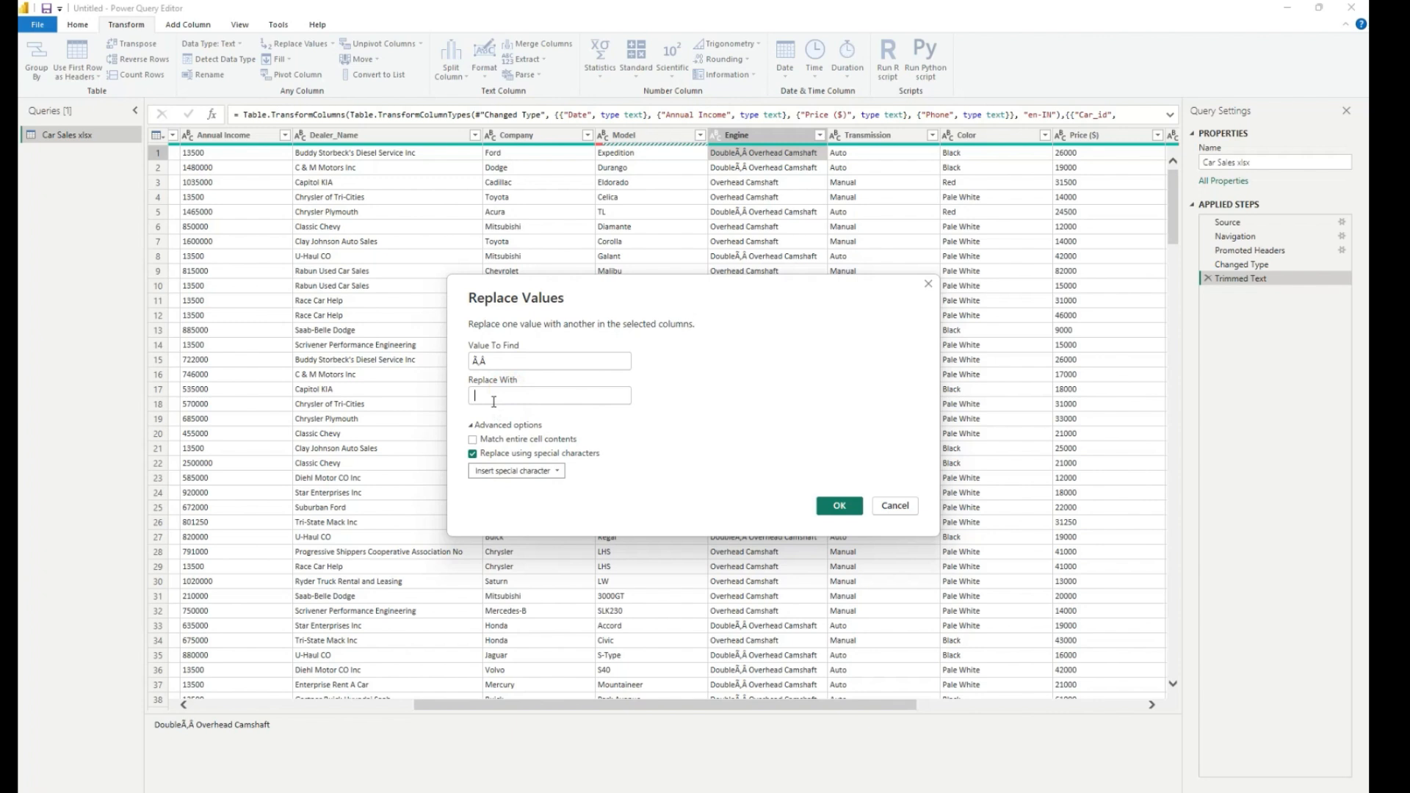
left_click(839, 505)
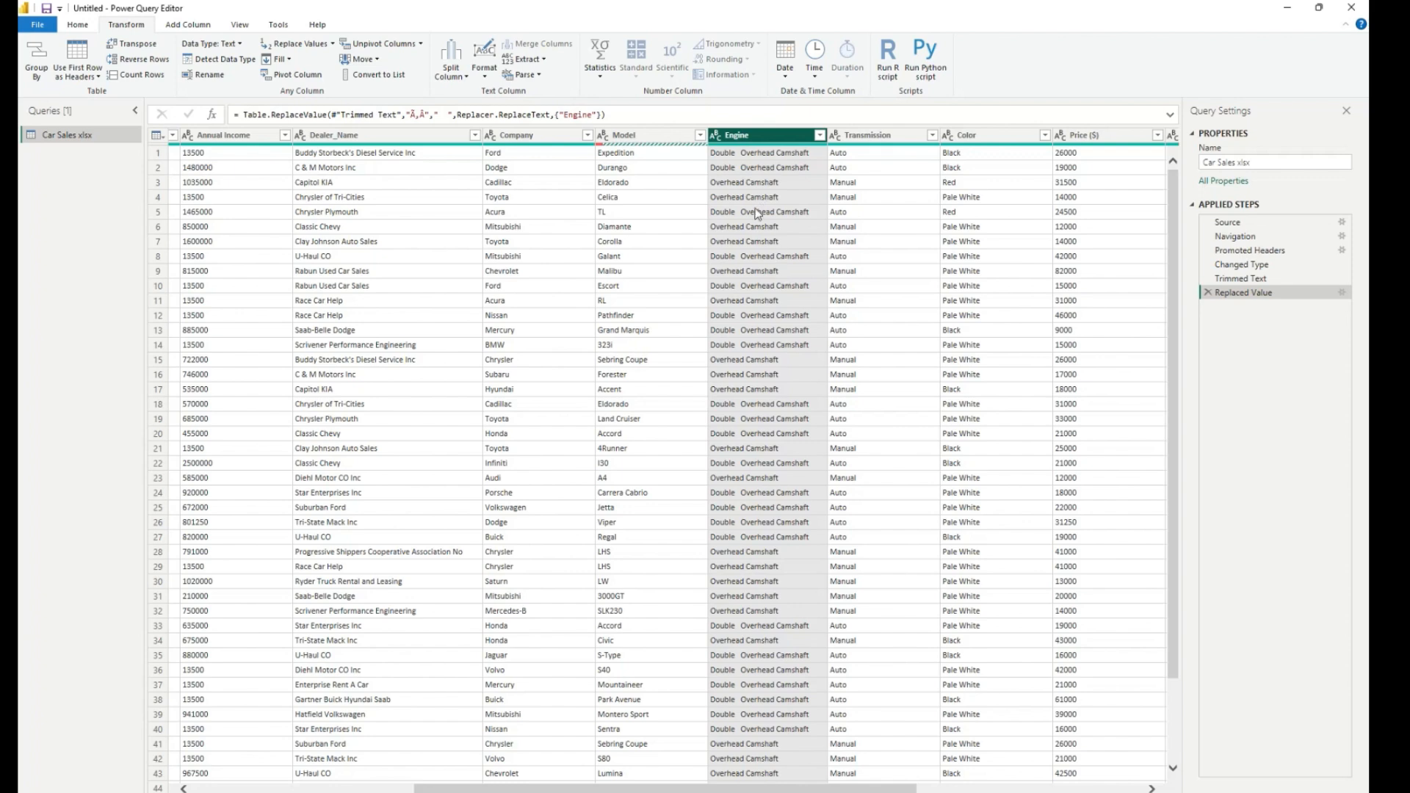
Review the Engine column down the rows and the other columns of the table for remaining stray characters.
scroll(754, 287, "down", 20)
scroll(754, 288, "down", 20)
scroll(752, 287, "down", 20)
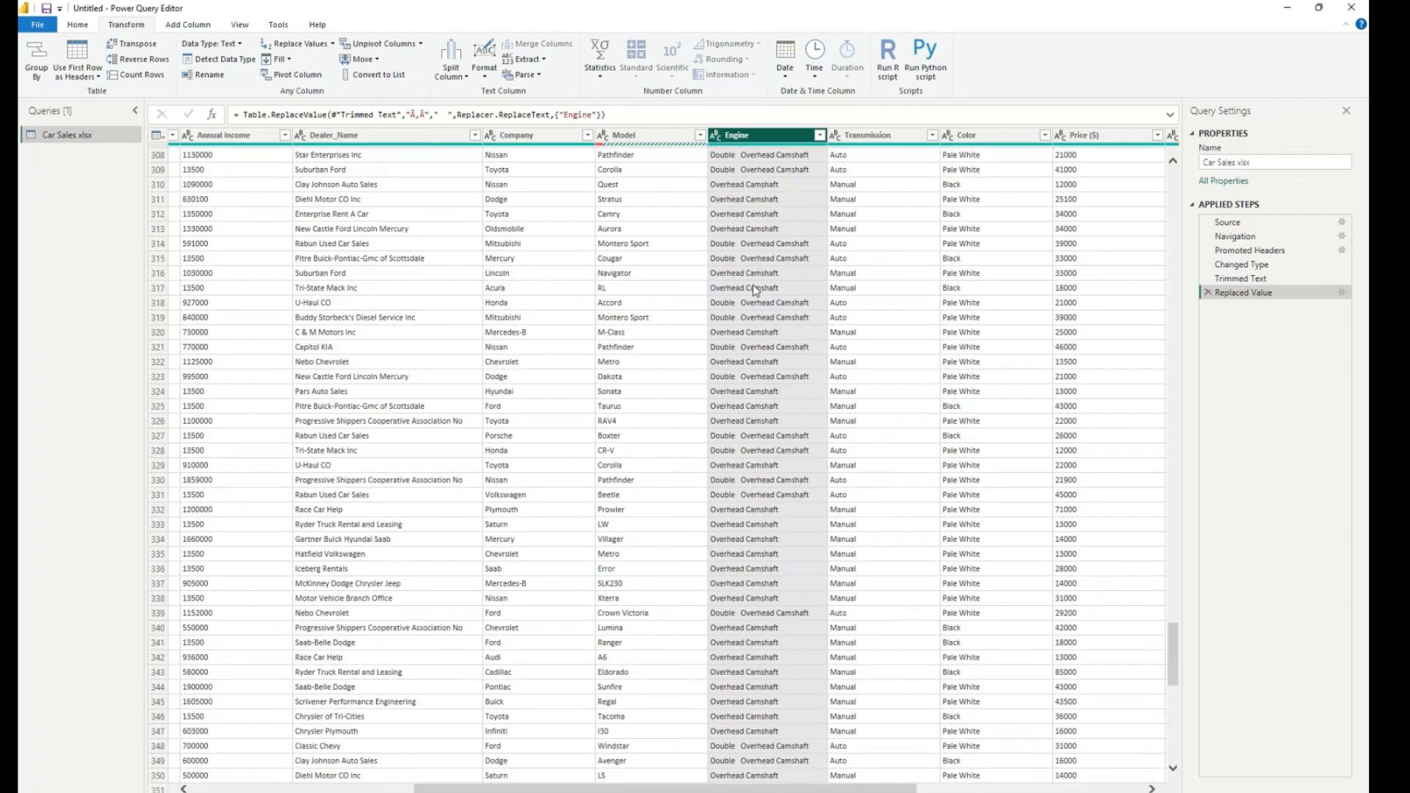
left_click_drag(694, 789, 921, 789)
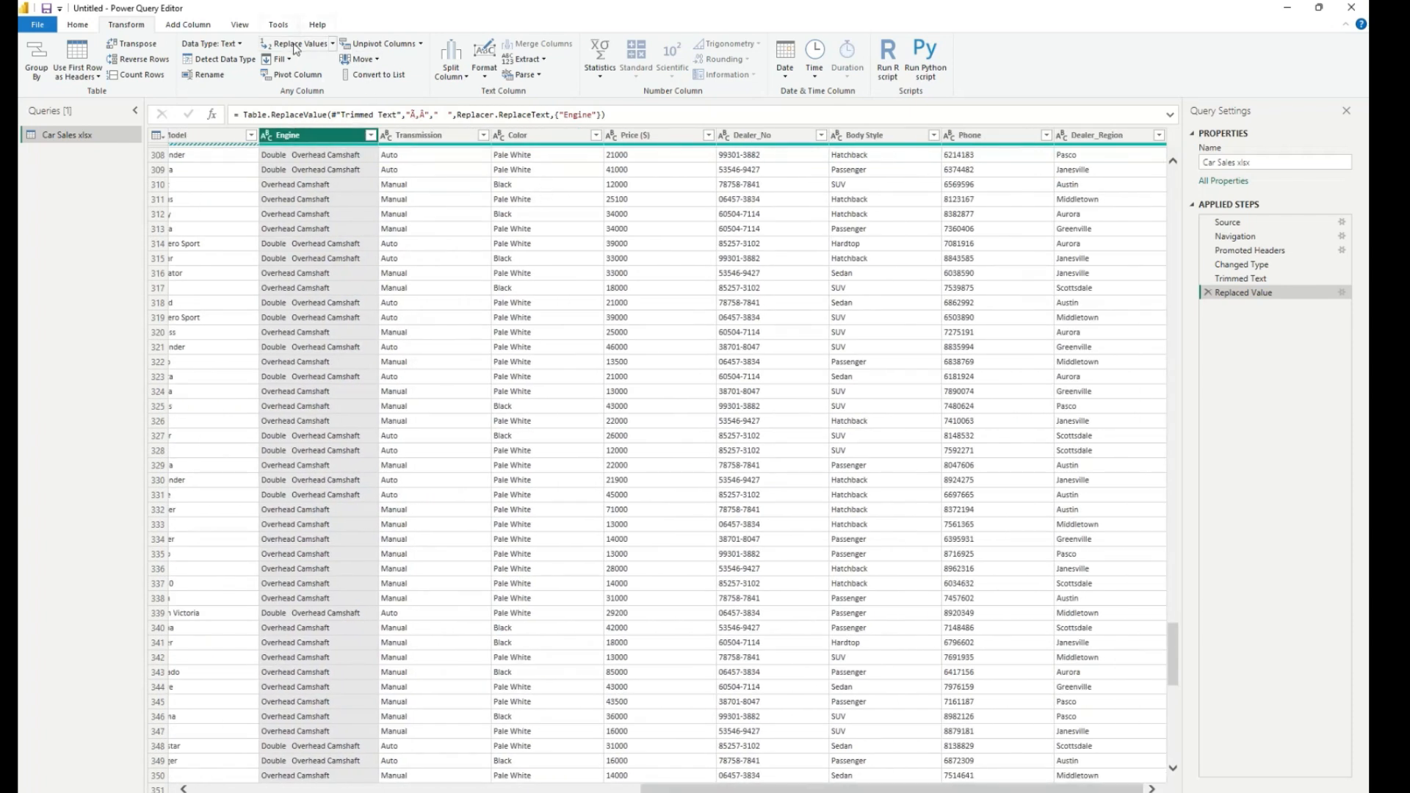
left_click(332, 46)
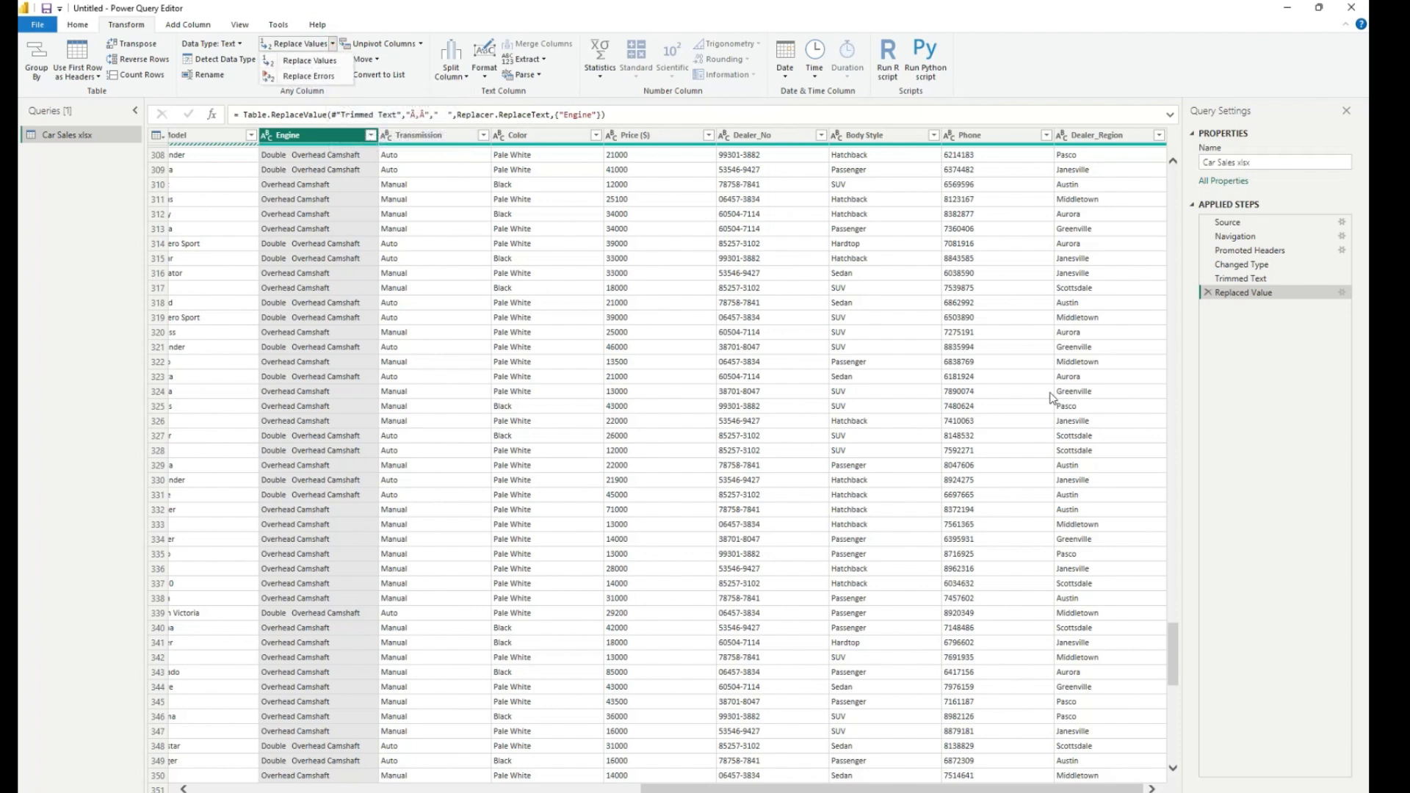
left_click(58, 217)
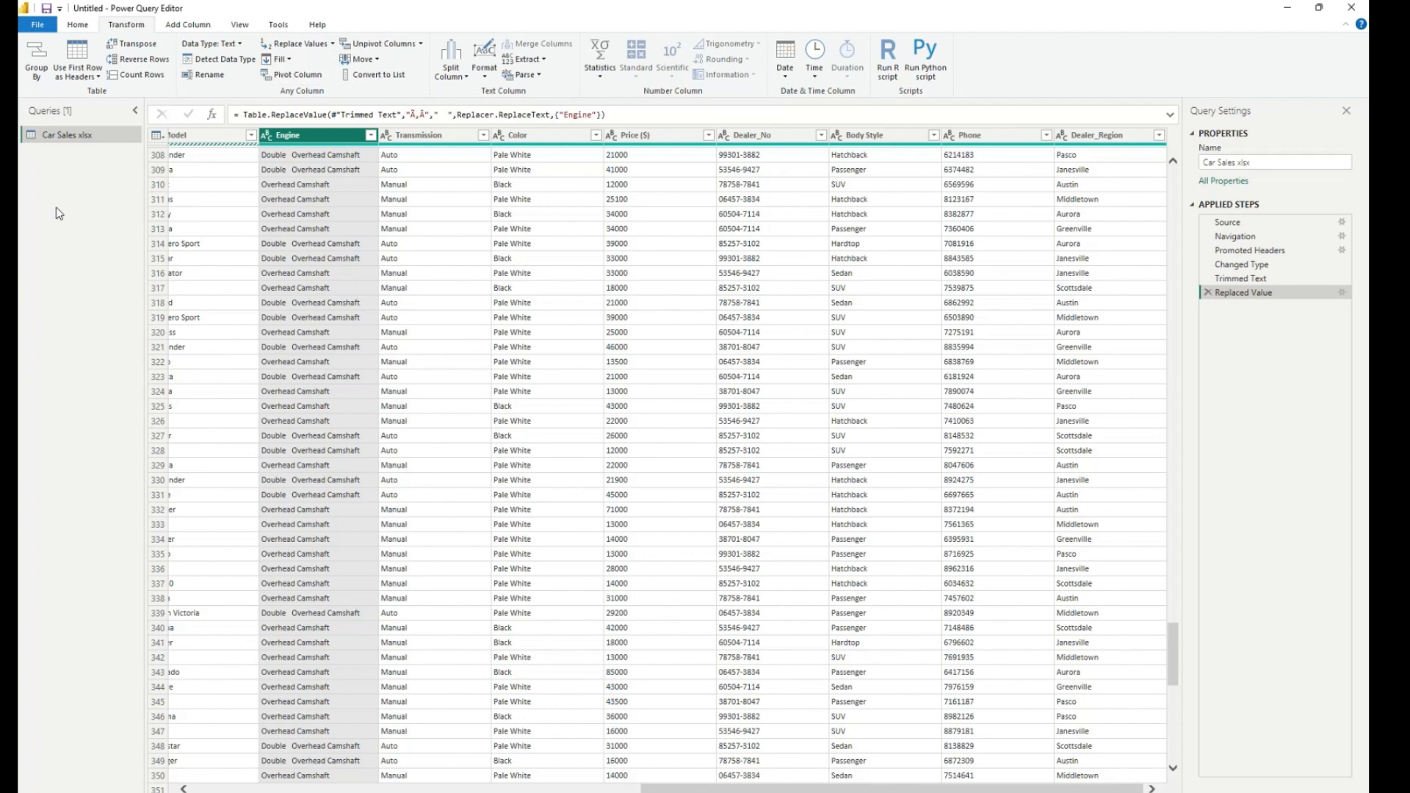
left_click(497, 409)
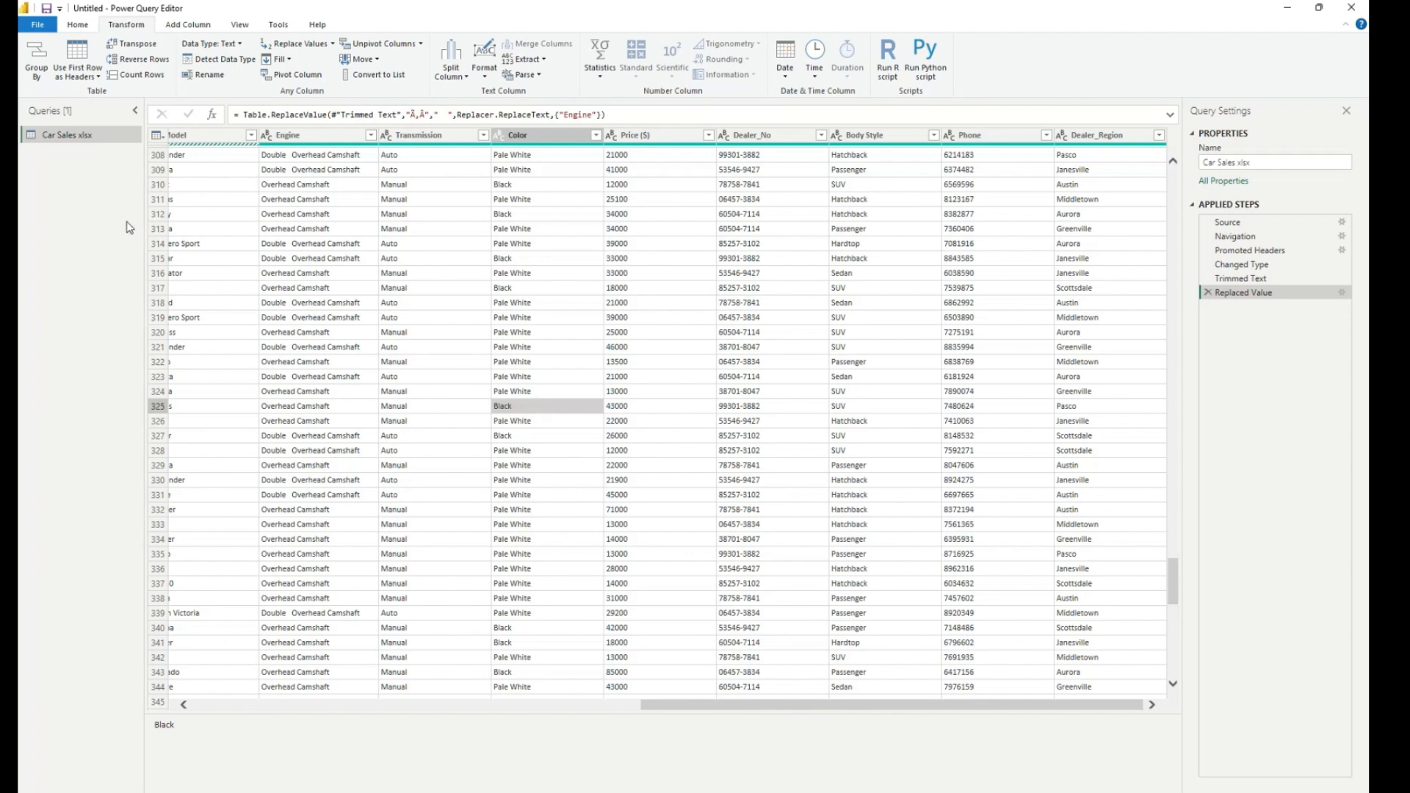
left_click_drag(694, 705, 246, 706)
scroll(528, 529, "up", 20)
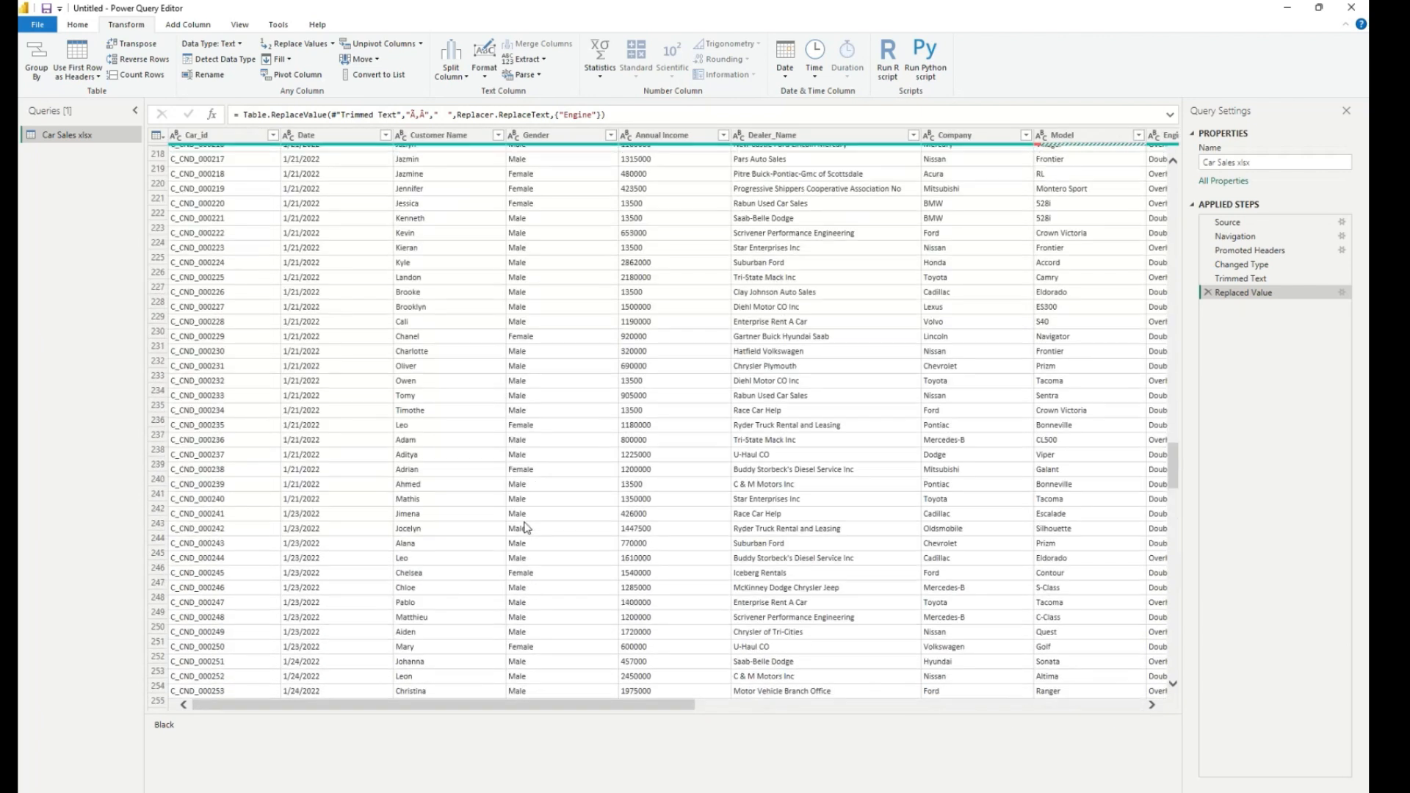
scroll(527, 530, "up", 15)
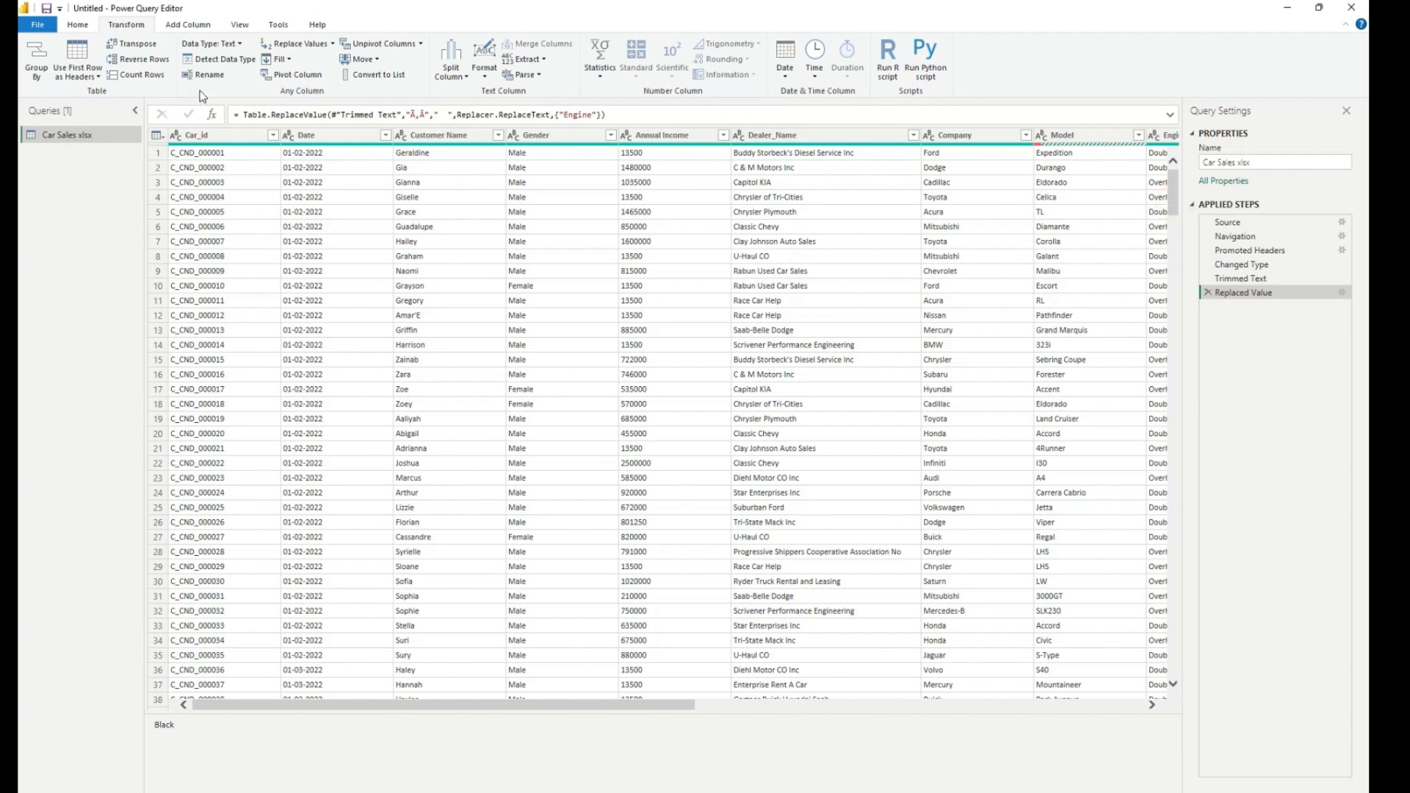
Duplicate the Car Sales xlsx query and rename the copy as New Dealers Name.
right_click(69, 142)
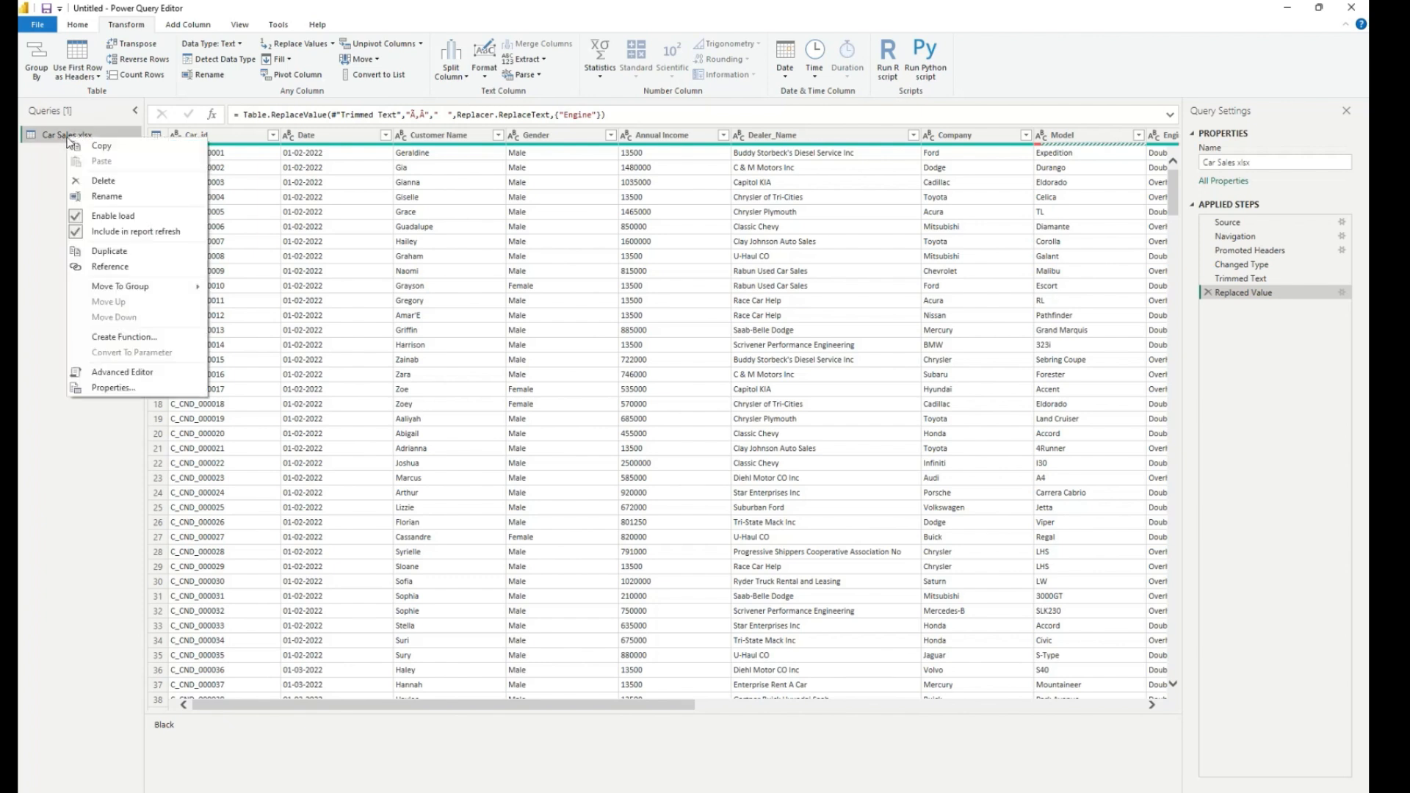
left_click(107, 253)
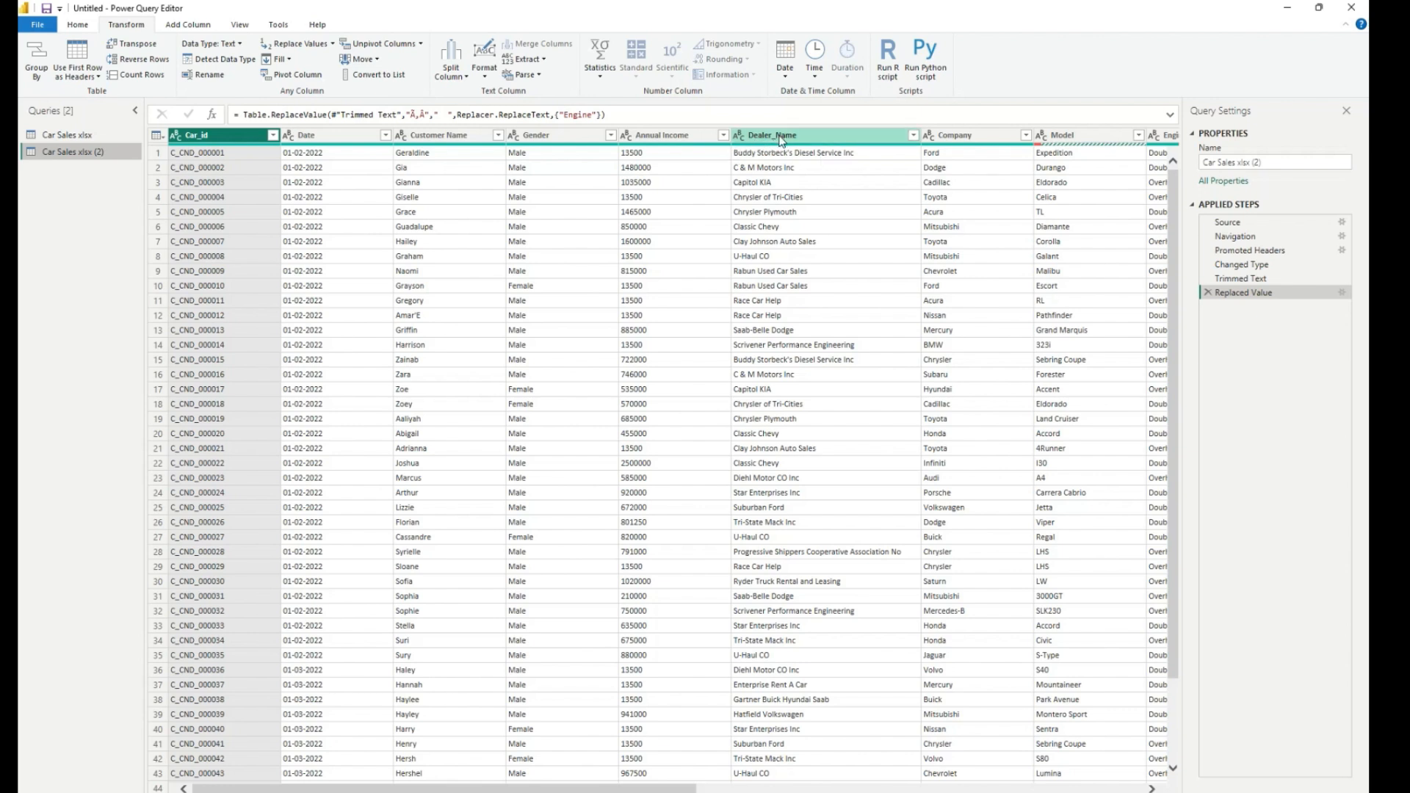
right_click(51, 158)
left_click(86, 211)
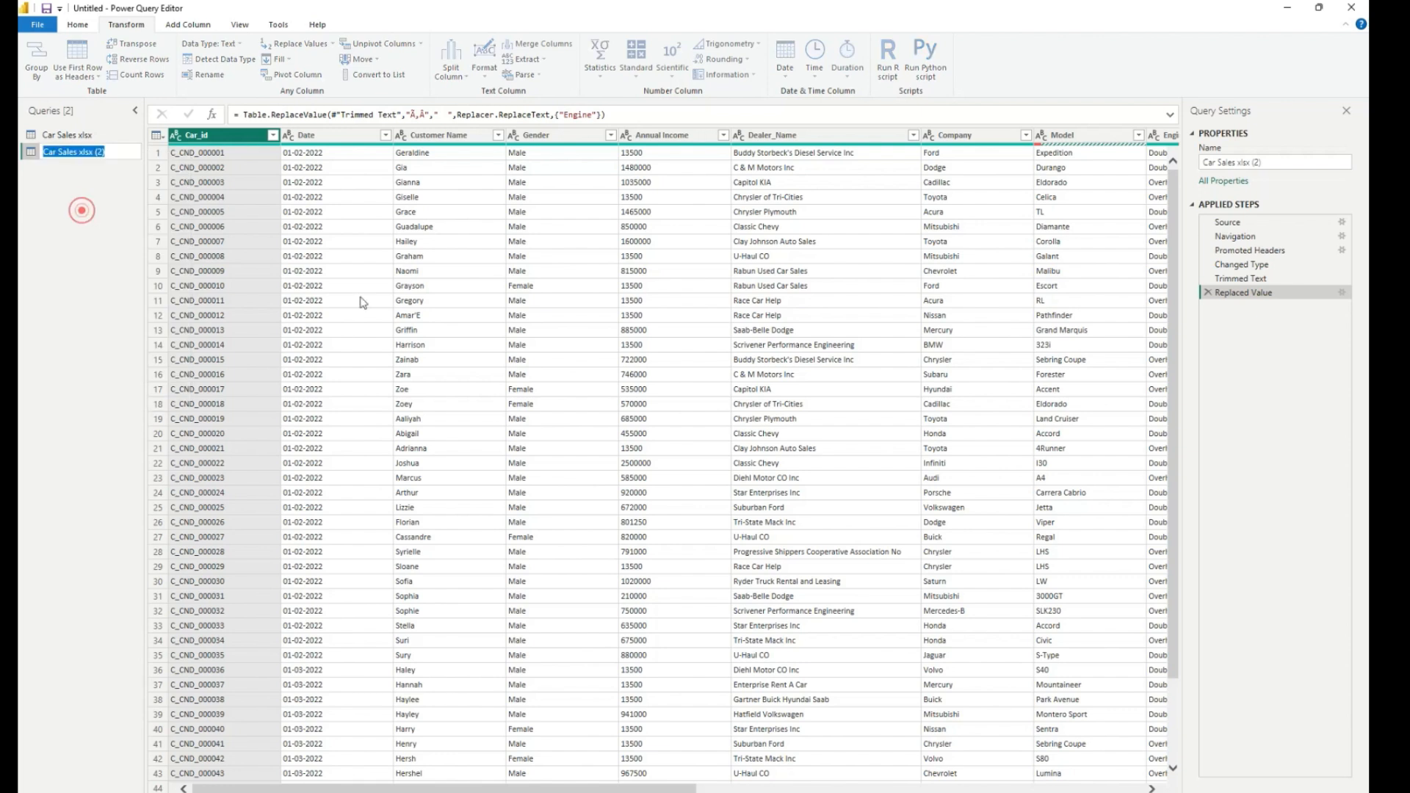
type("New Dealers Name")
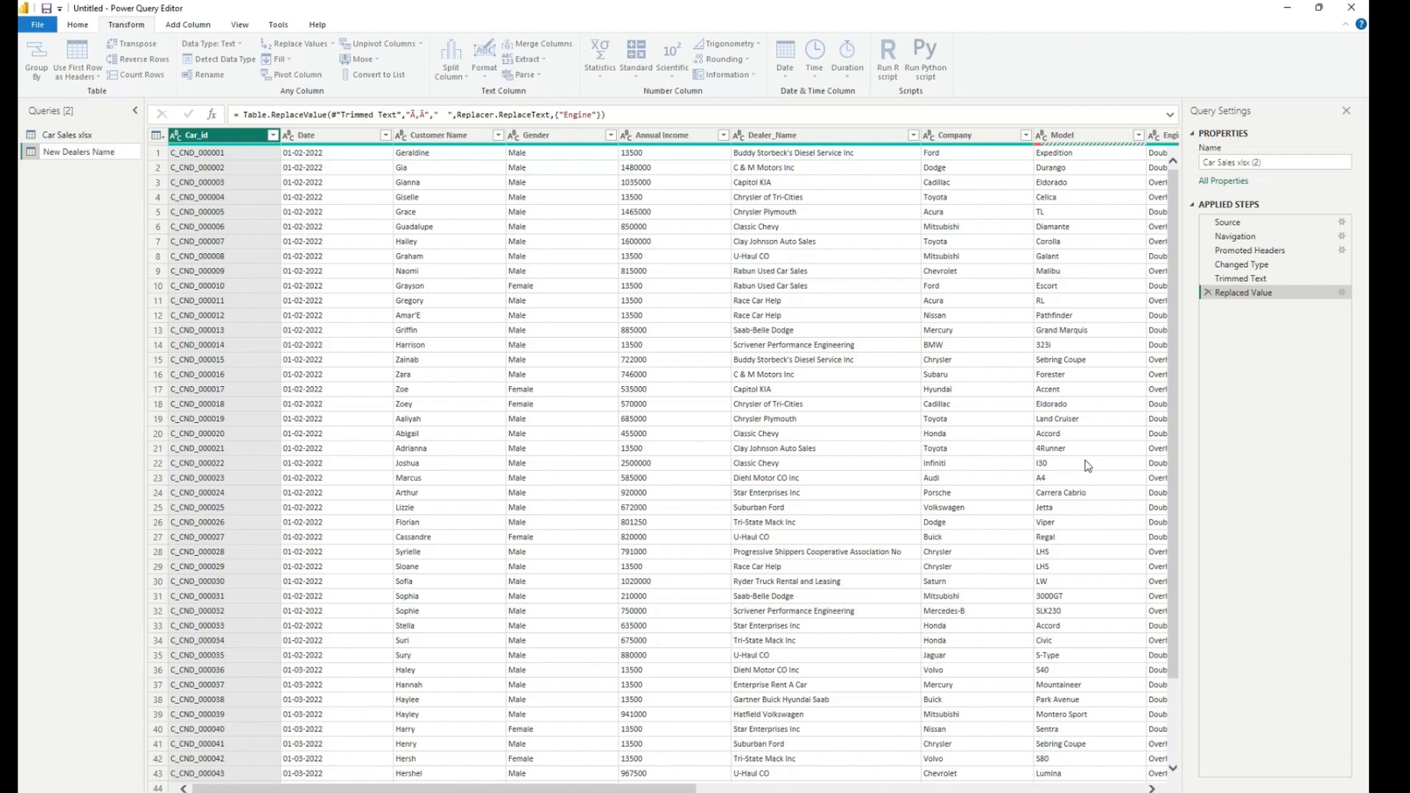
left_click(81, 224)
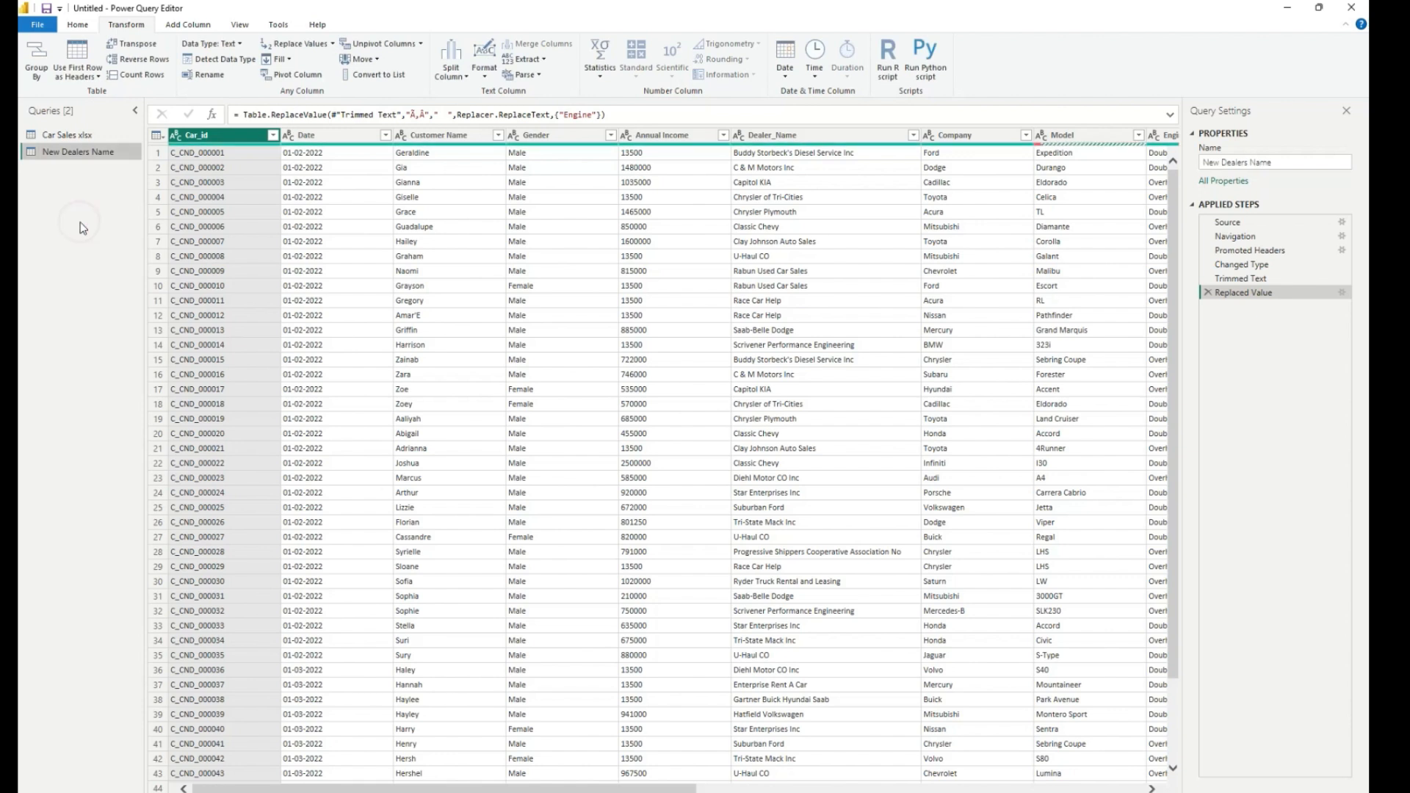
Compare the original and duplicated queries and examine the dealer list in the Dealer_Name column's filter.
left_click(85, 139)
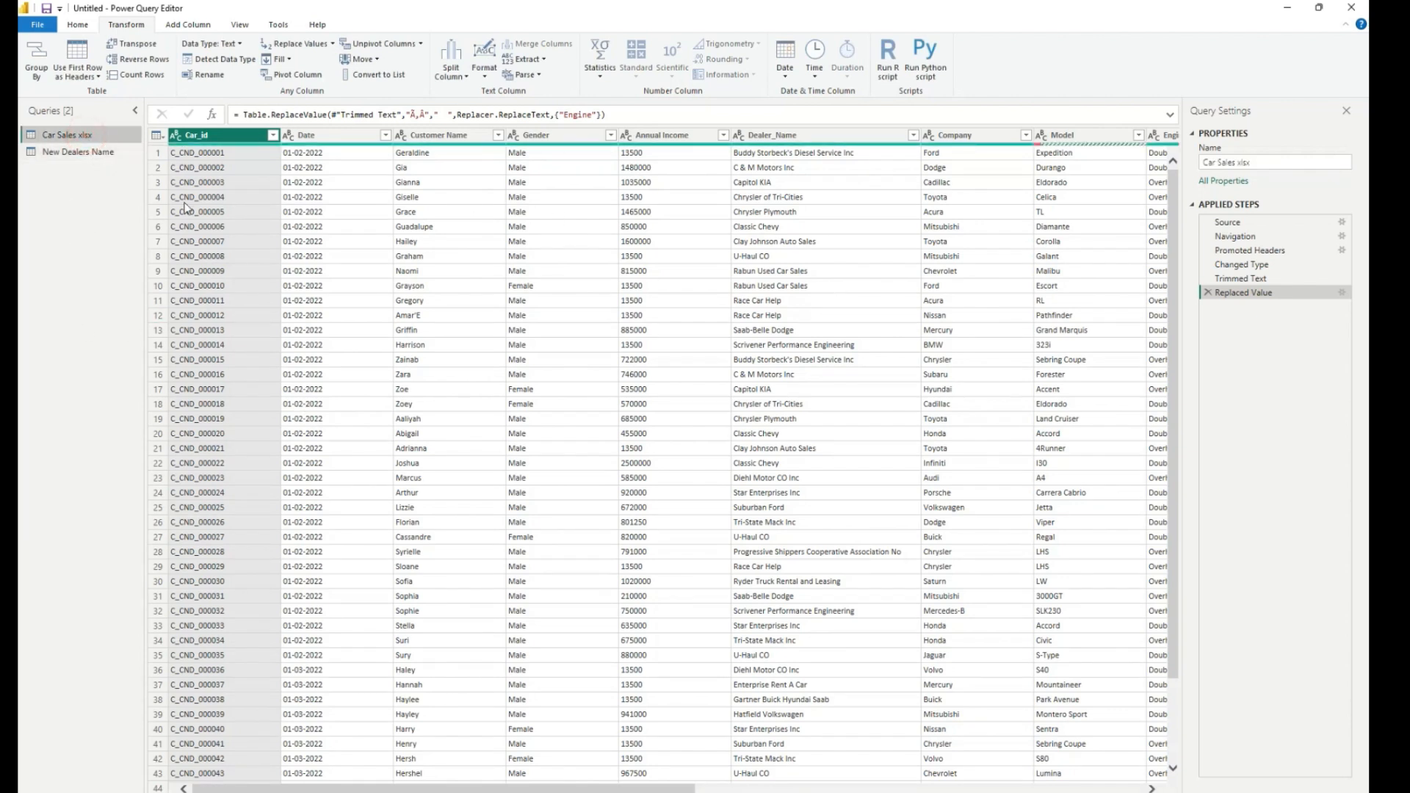
left_click(78, 152)
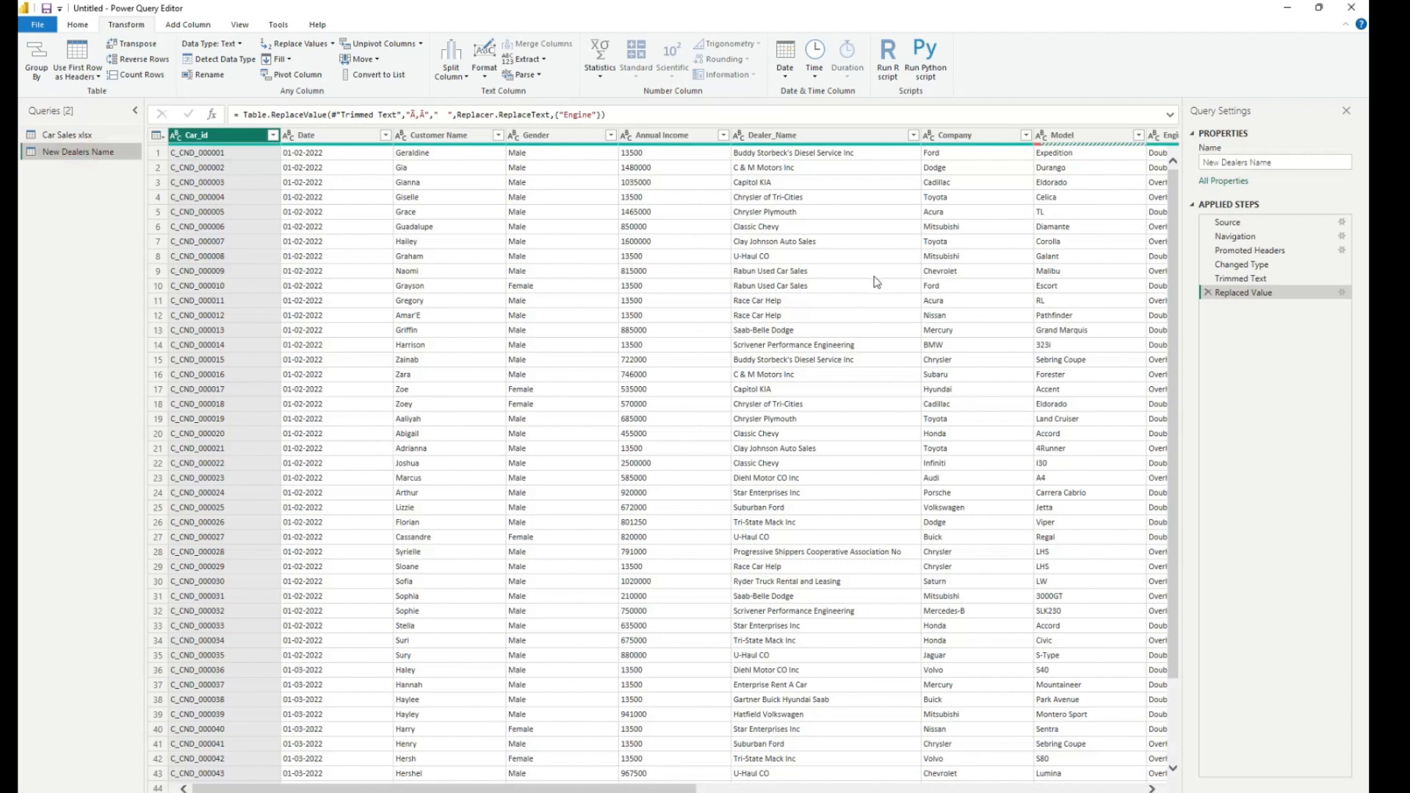
left_click(800, 139)
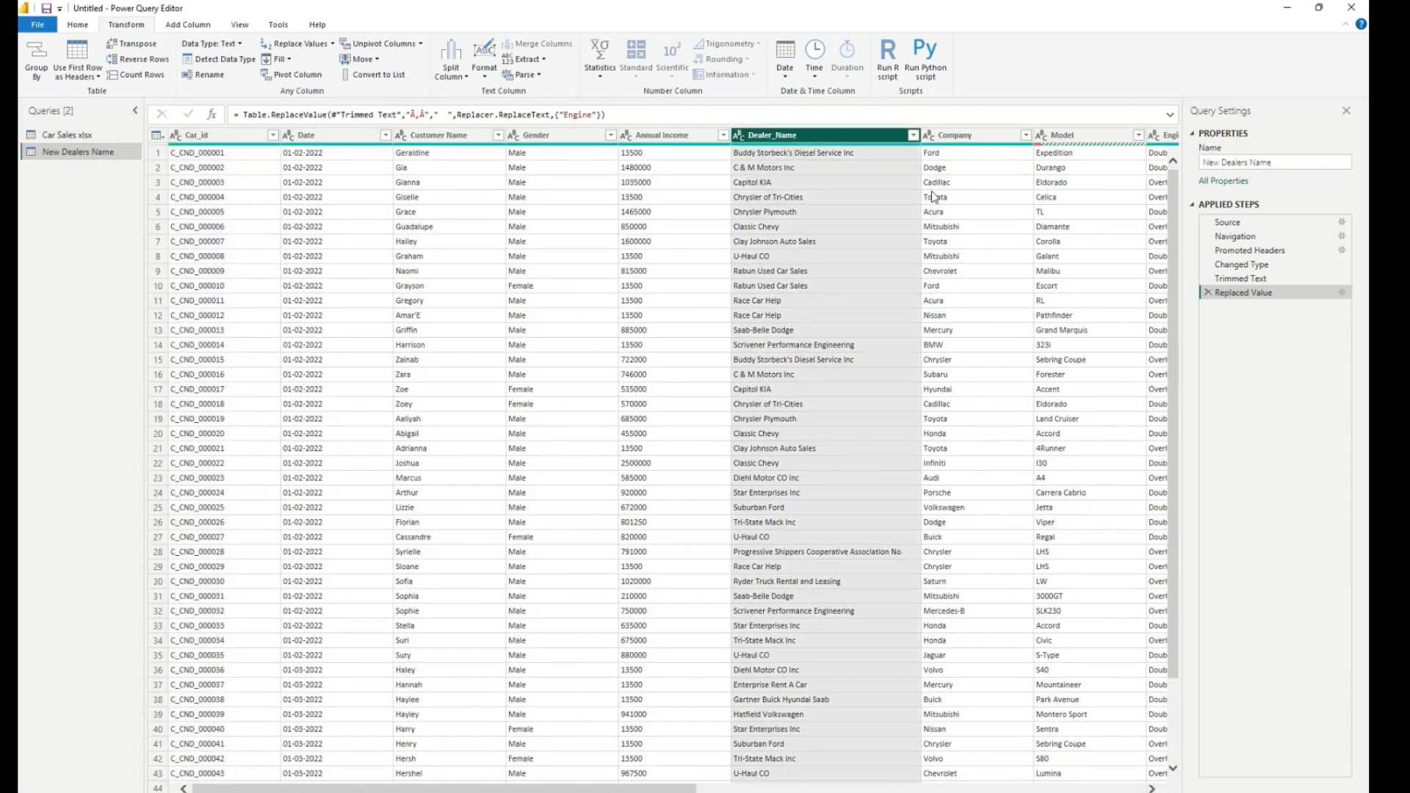
left_click(914, 137)
mouse_move(904, 307)
left_mouse_down()
mouse_move(905, 432)
mouse_move(905, 294)
mouse_move(903, 439)
mouse_move(901, 322)
left_mouse_up()
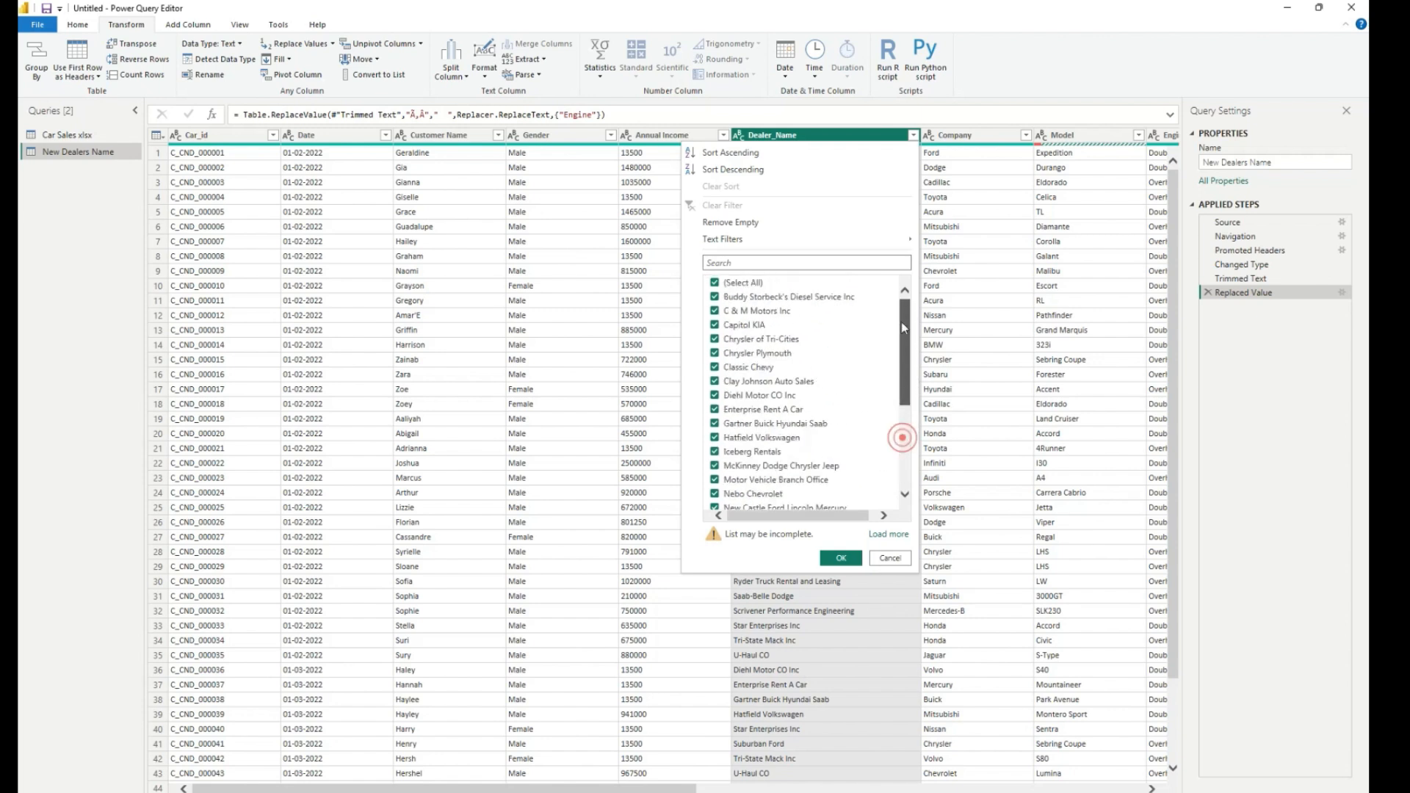
left_click(901, 562)
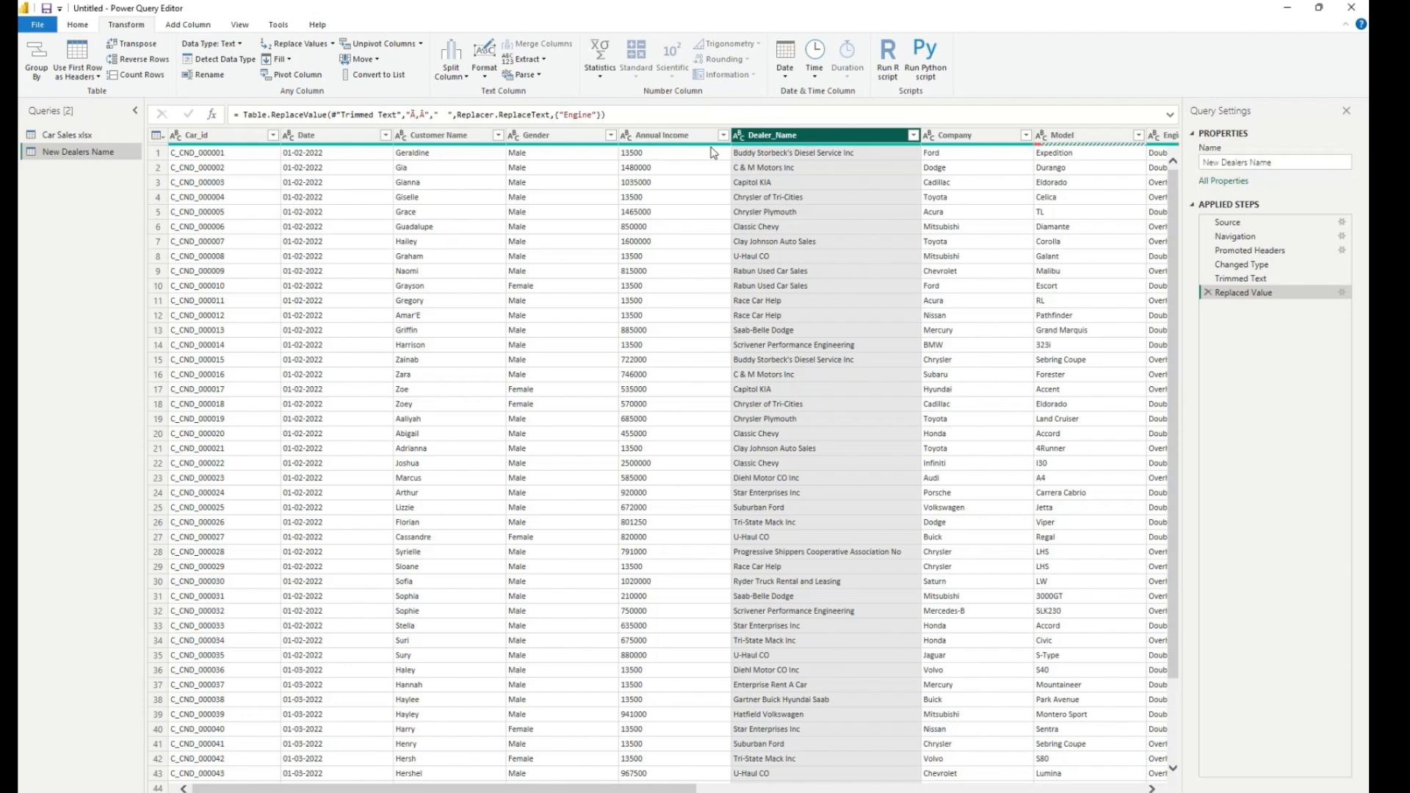
Remove all columns except Dealer_Name from the New Dealers Name query and return to the Car Sales xlsx query.
right_click(779, 141)
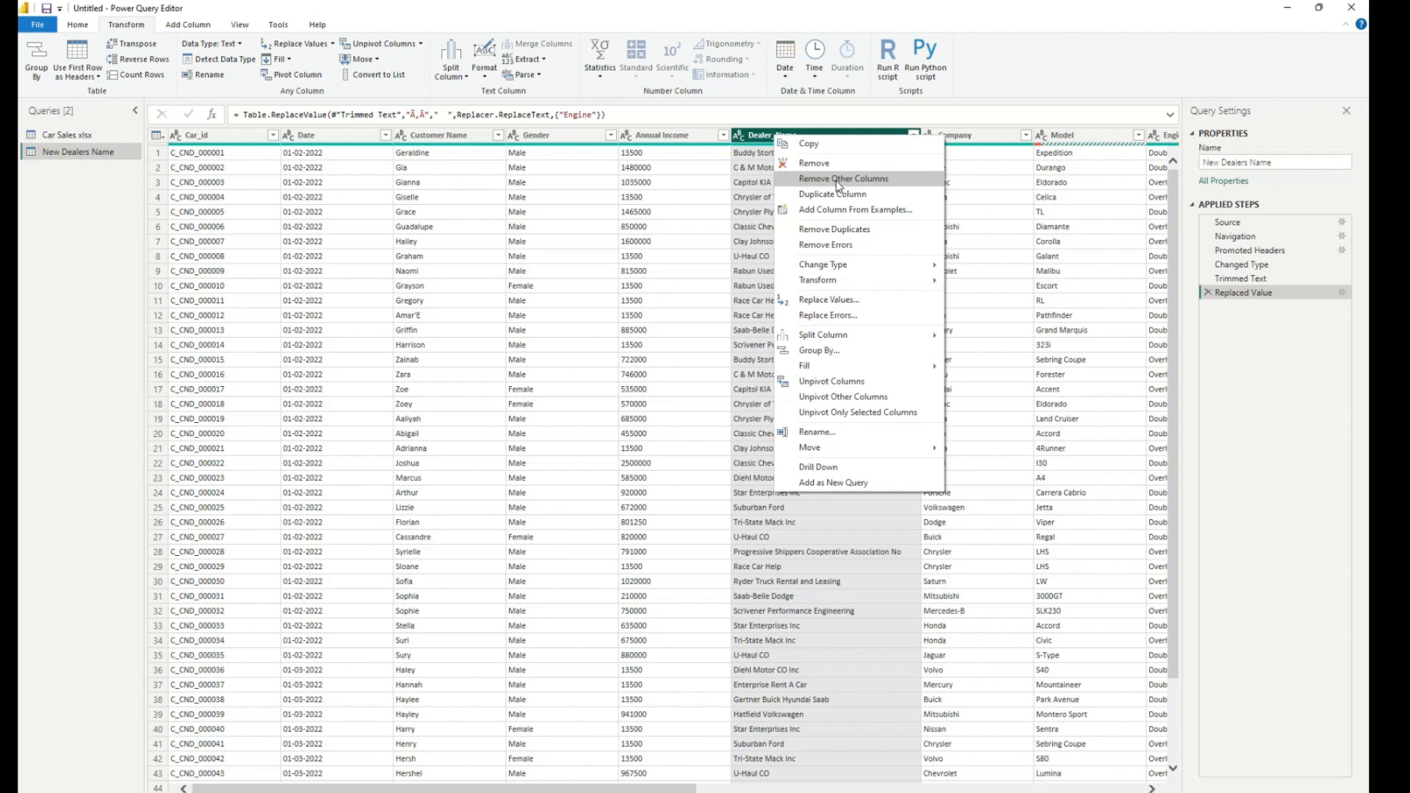
left_click(835, 180)
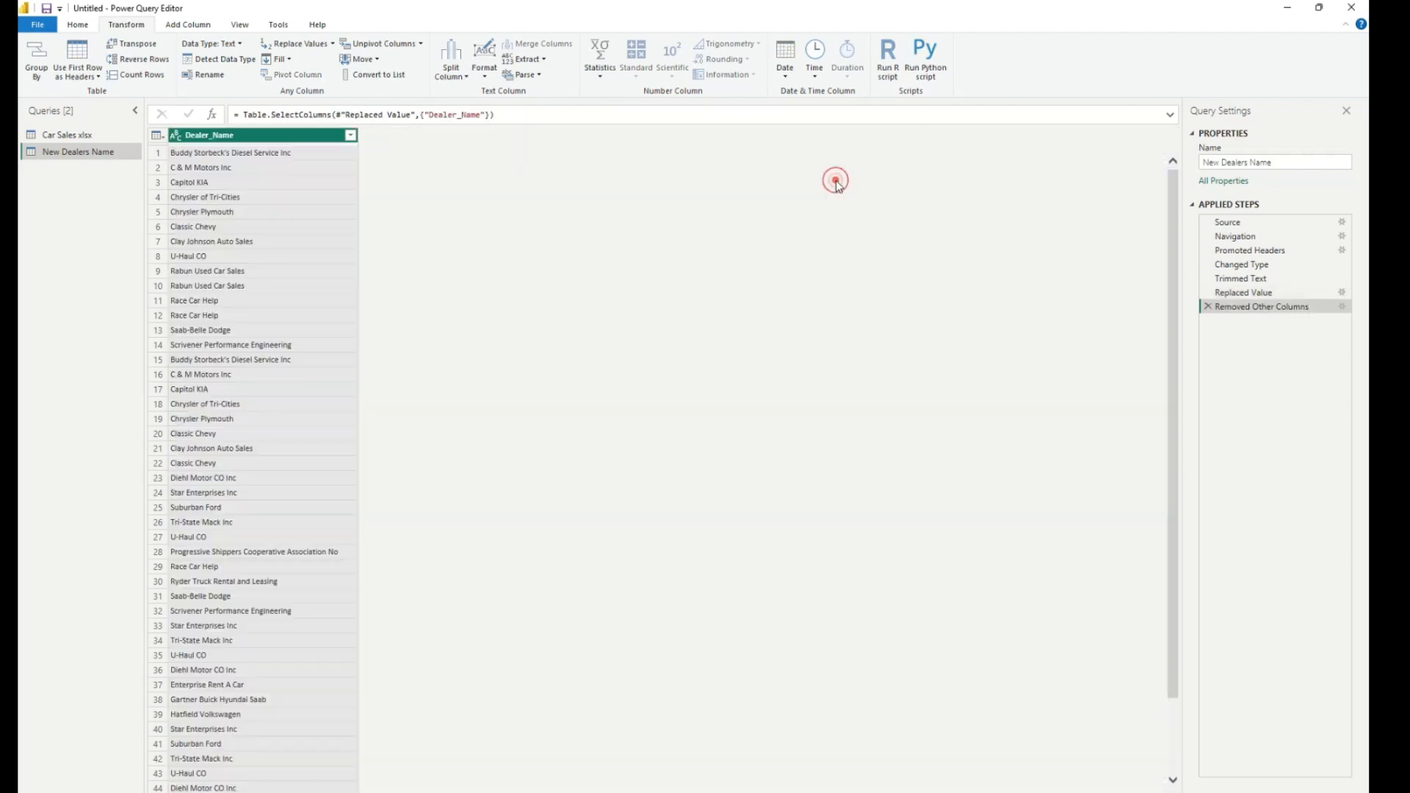
left_click(67, 136)
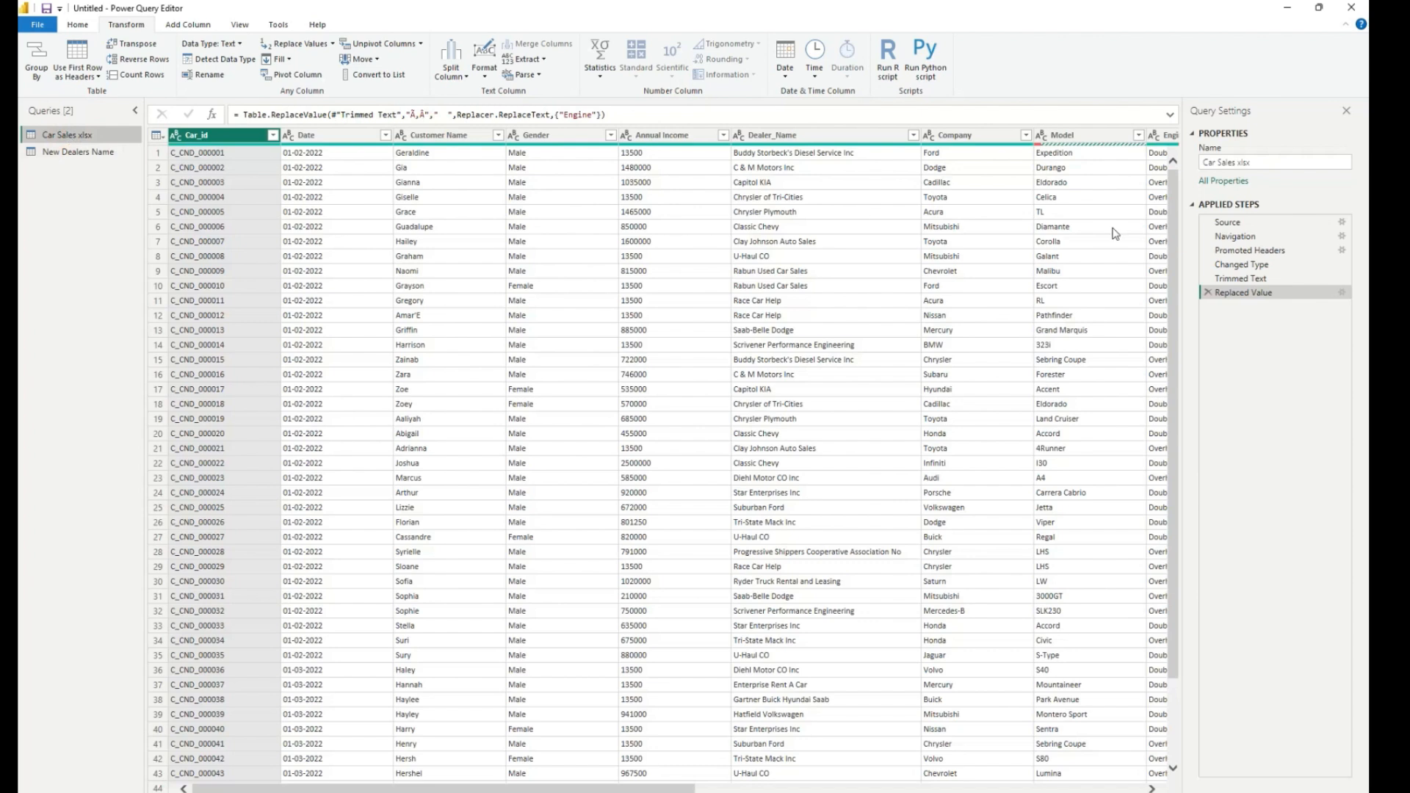
Remove the duplicate rows from the Dealer_Name column in the New Dealers Name query.
left_click(72, 157)
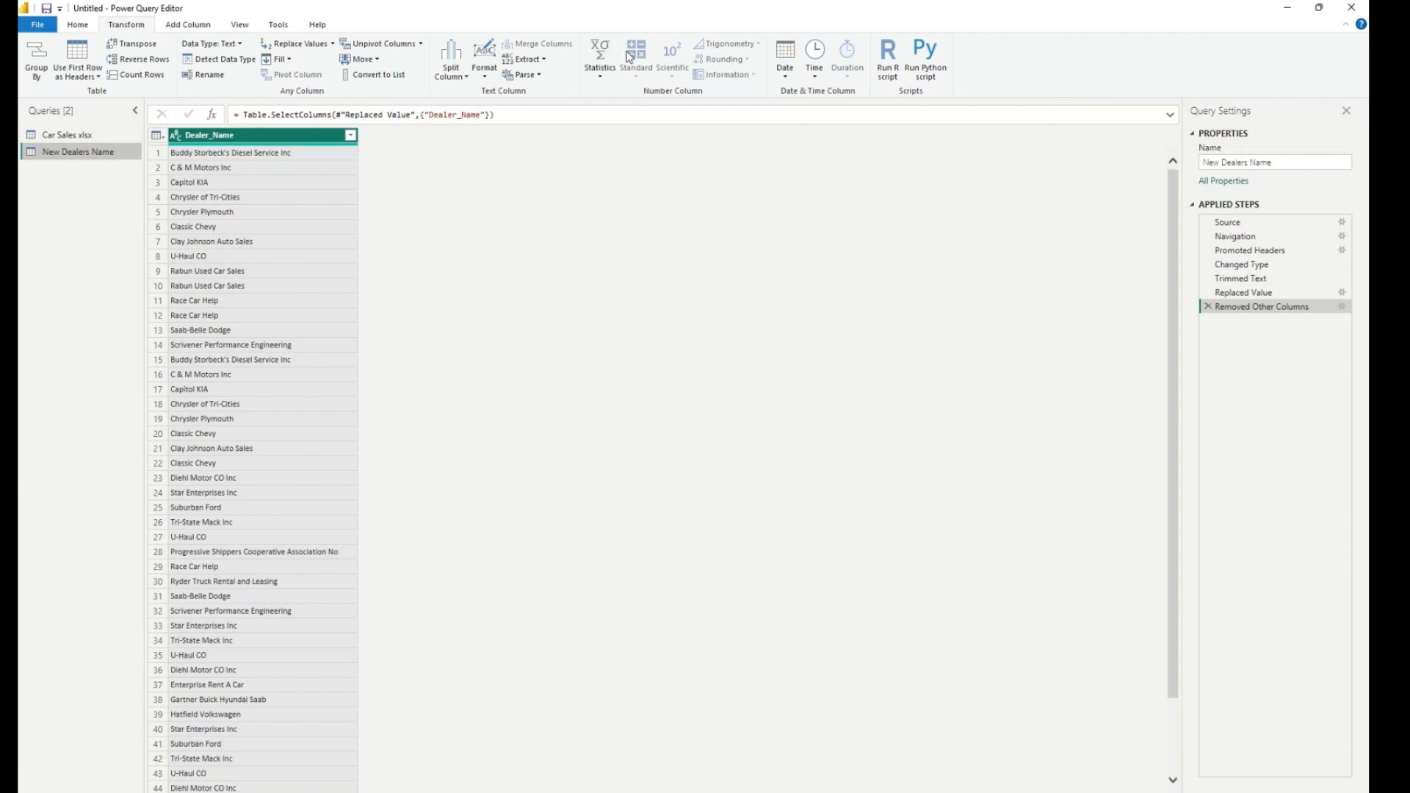
left_click(86, 27)
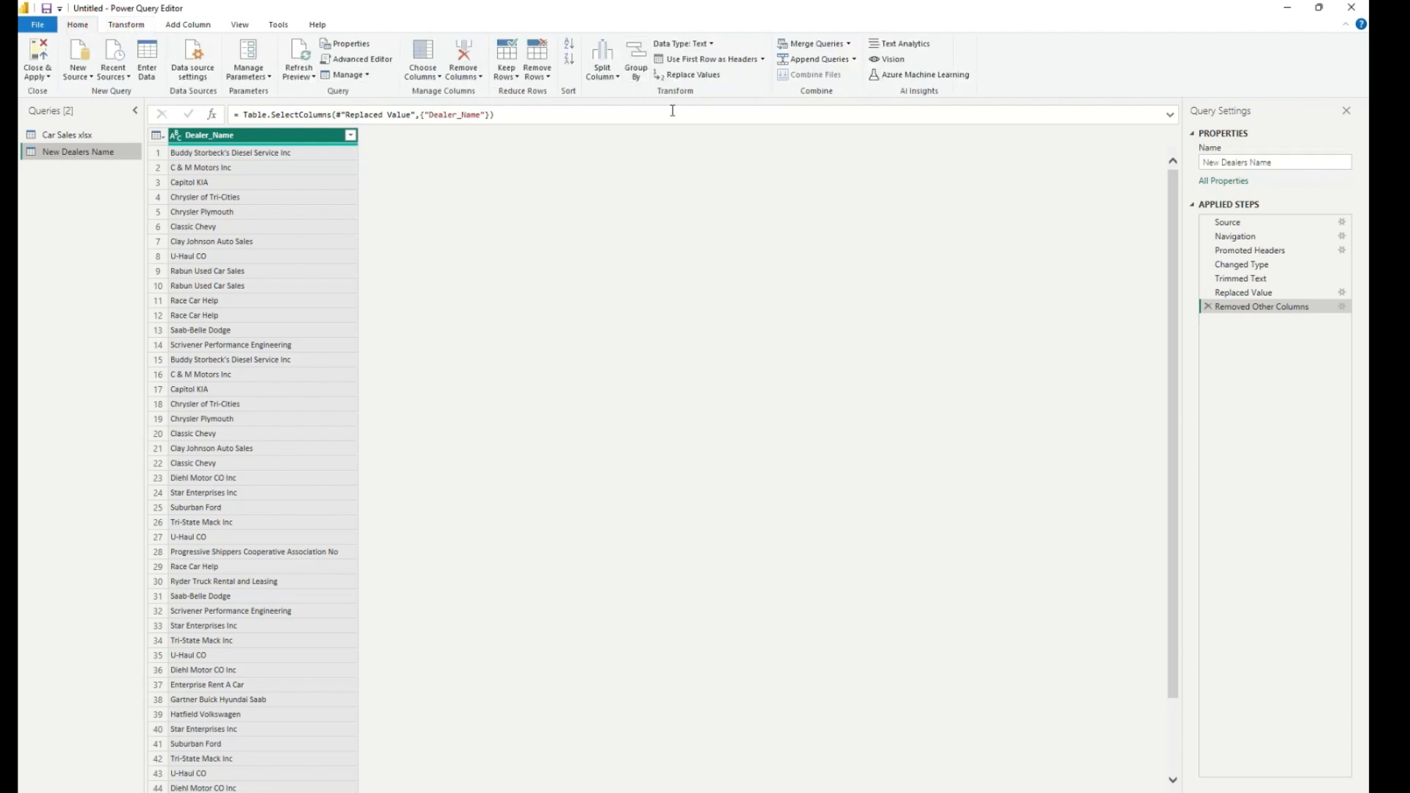
left_click(548, 78)
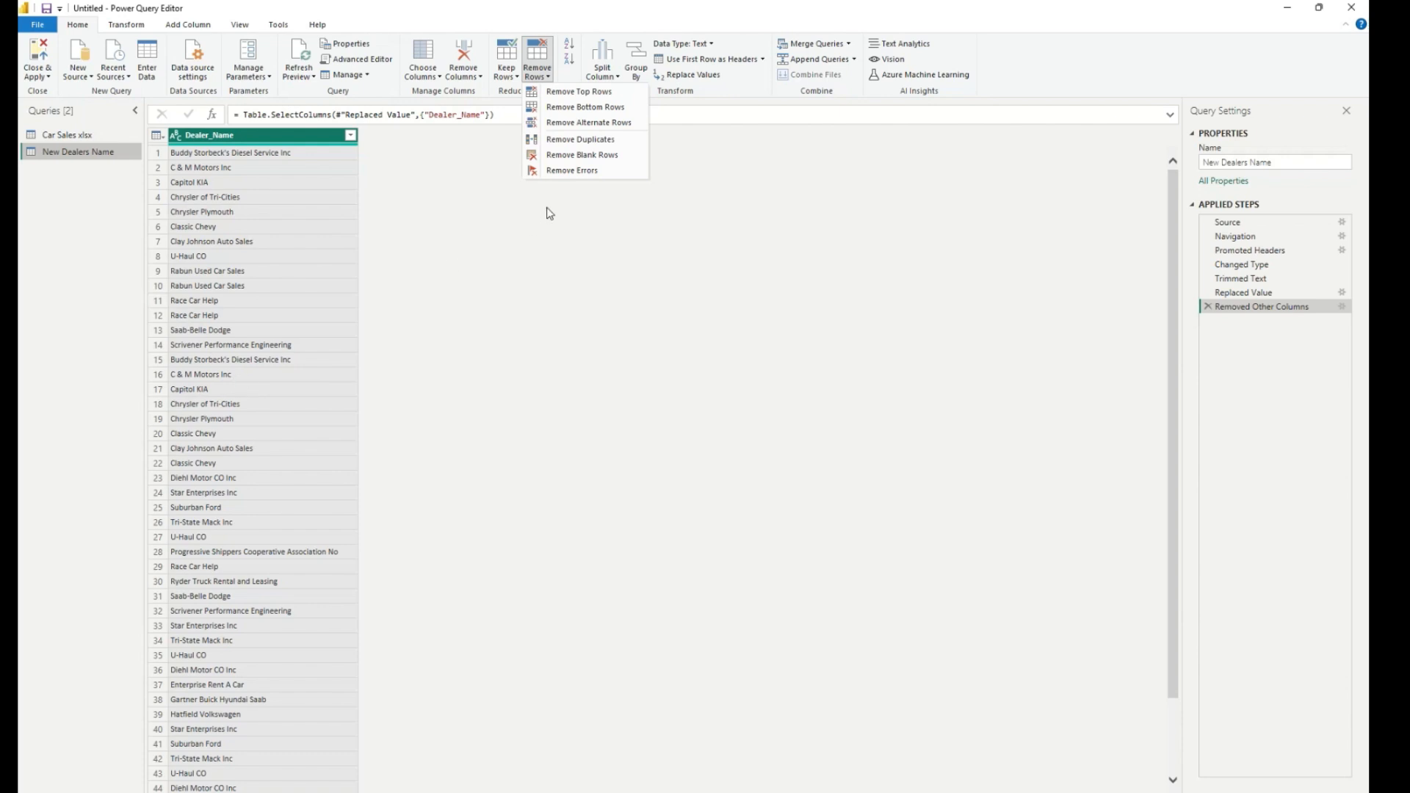
left_click(601, 140)
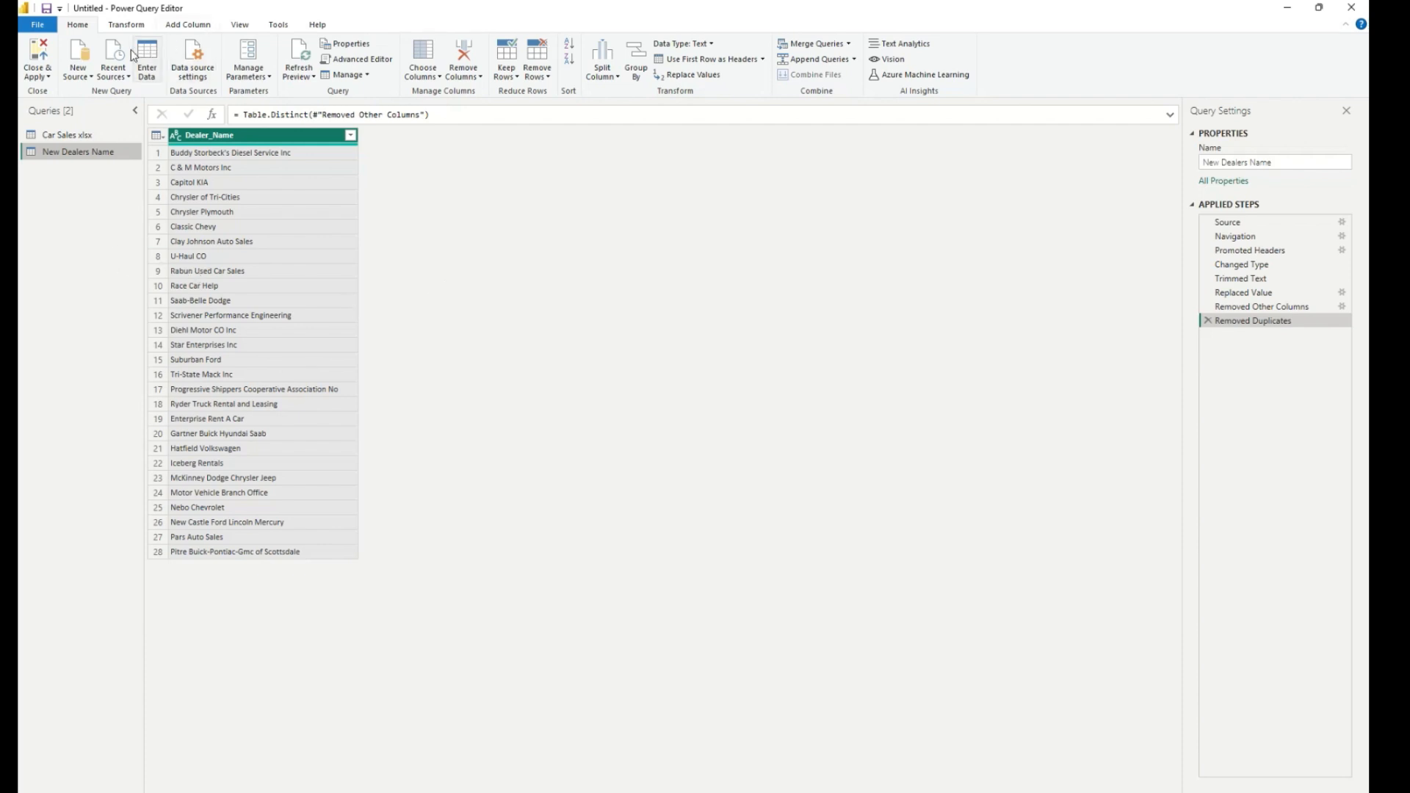
Add an index column starting from 1 to the New Dealers Name query and rename it Dealers In.
left_click(193, 25)
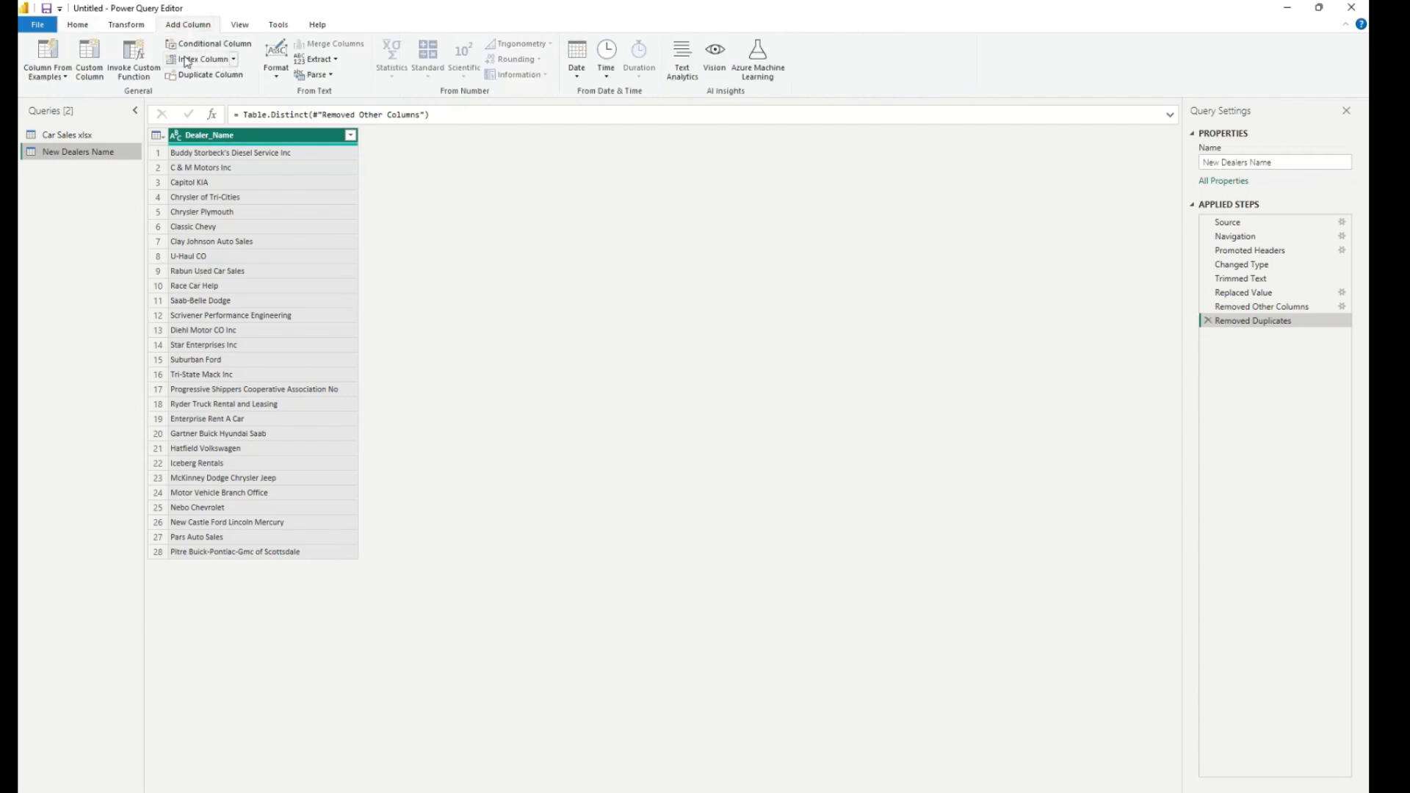
left_click(234, 59)
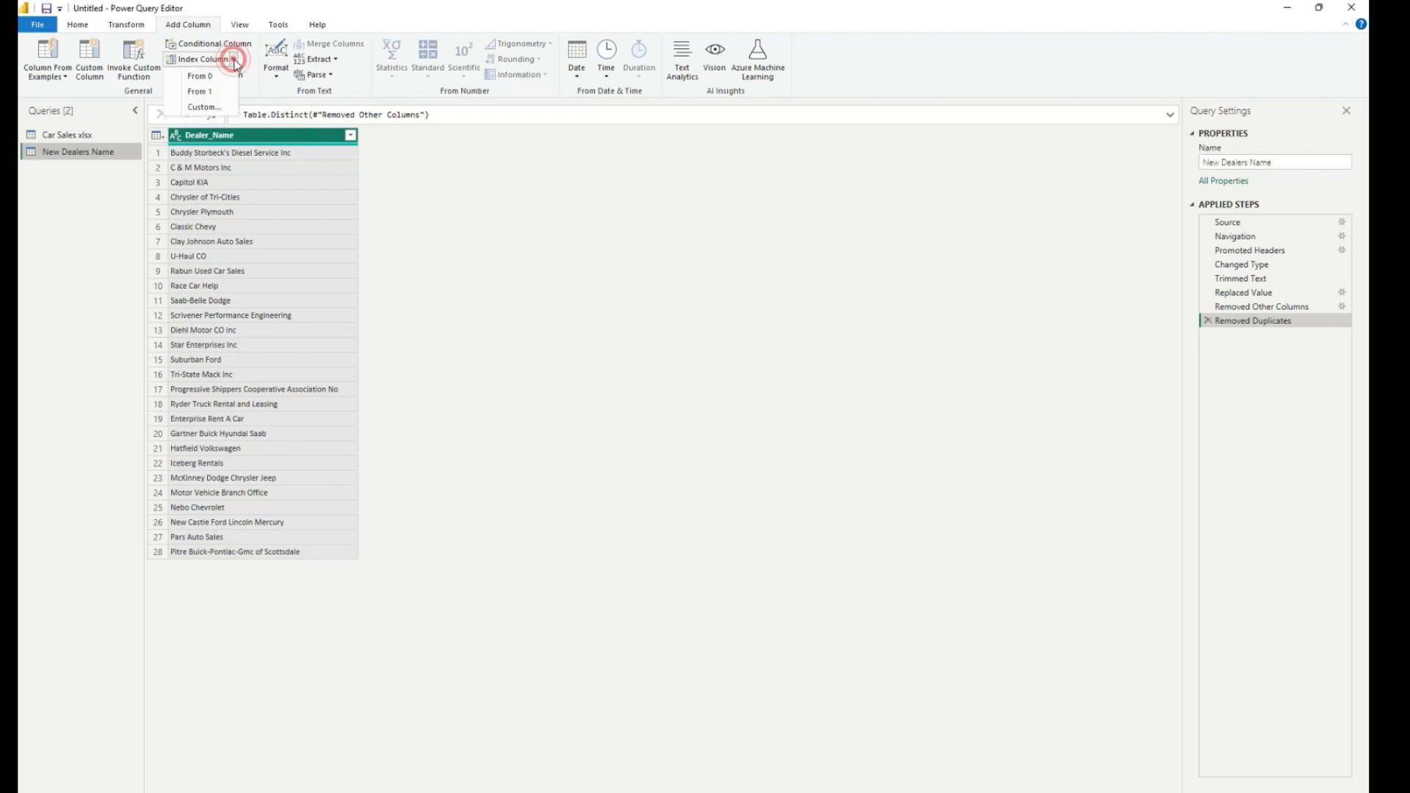
left_click(202, 94)
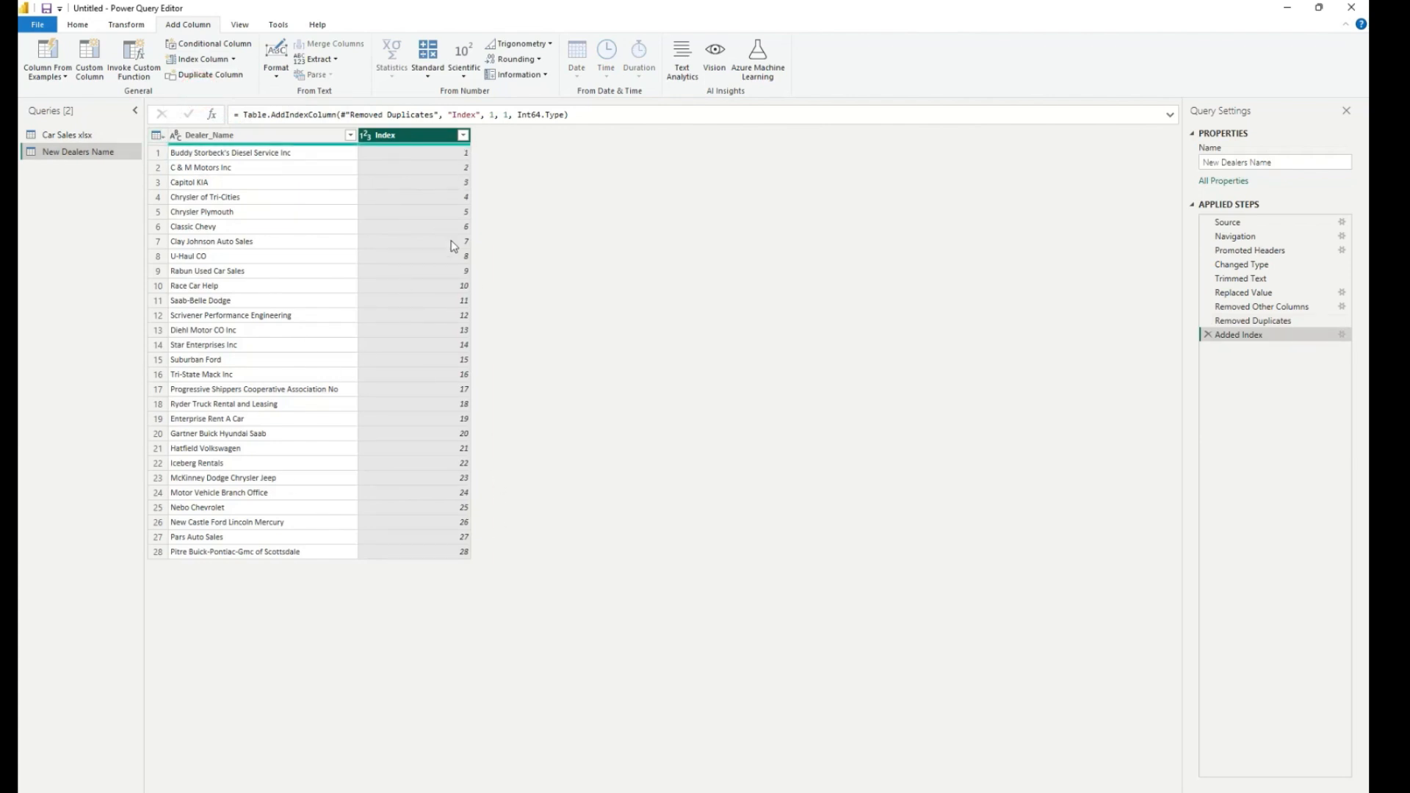
right_click(390, 136)
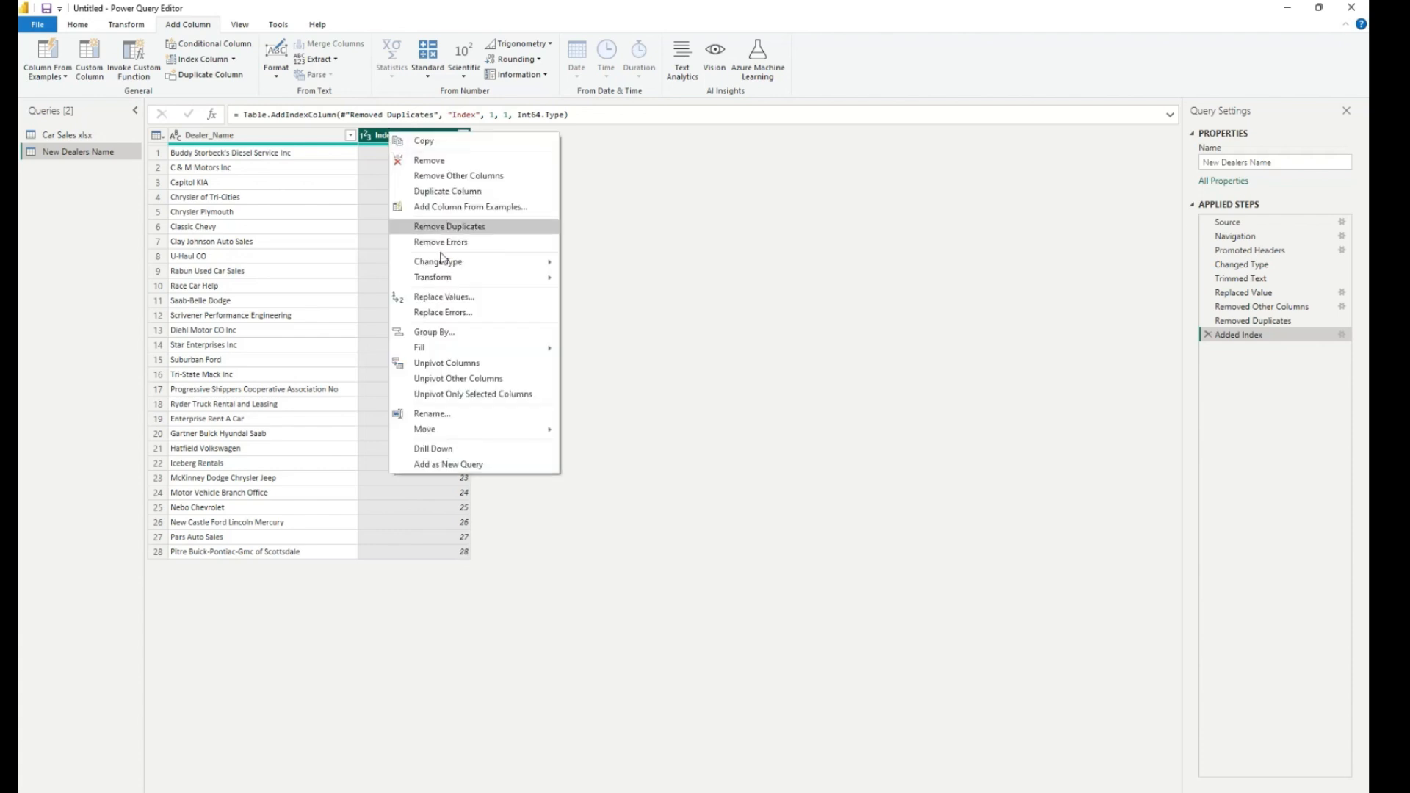
left_click(433, 414)
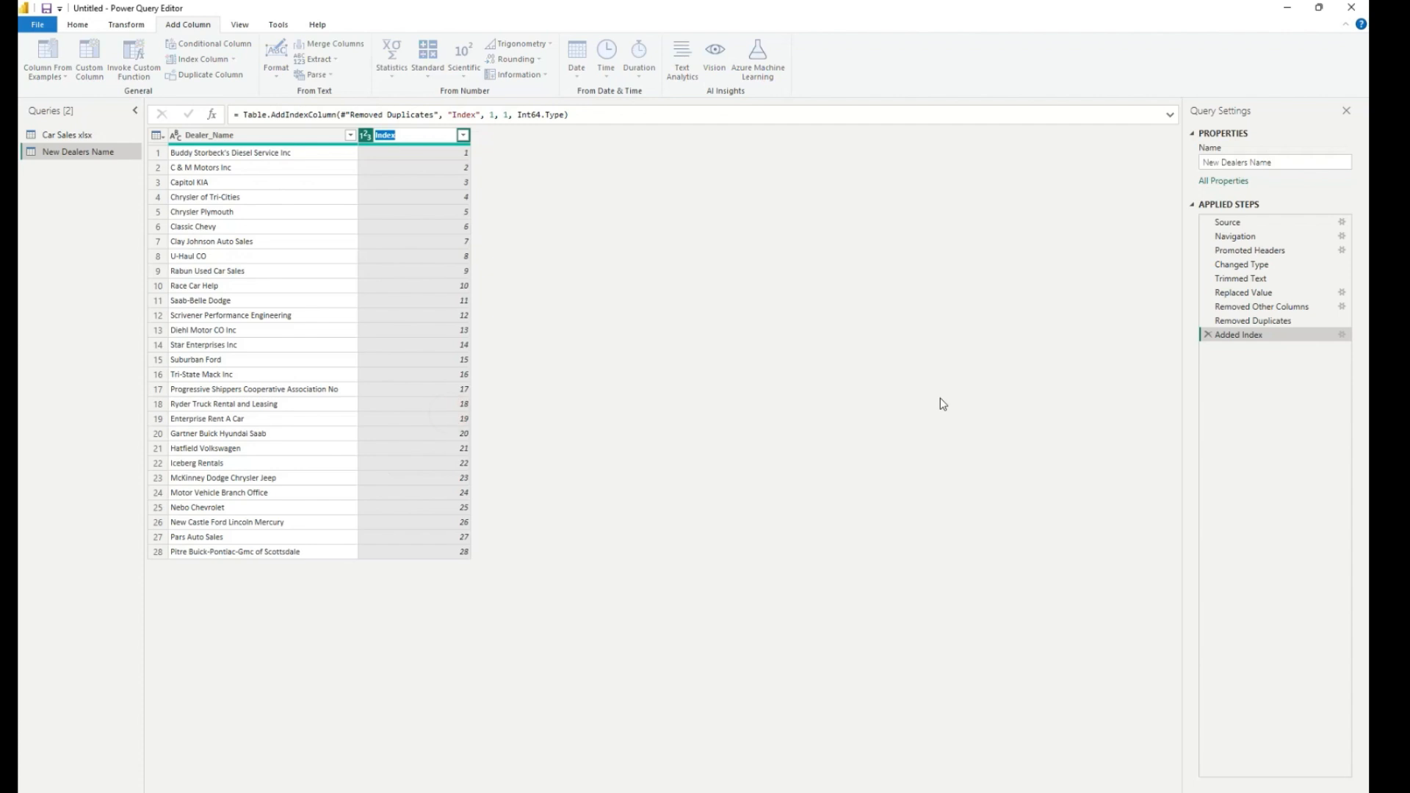
type("Dealers In")
left_click(544, 373)
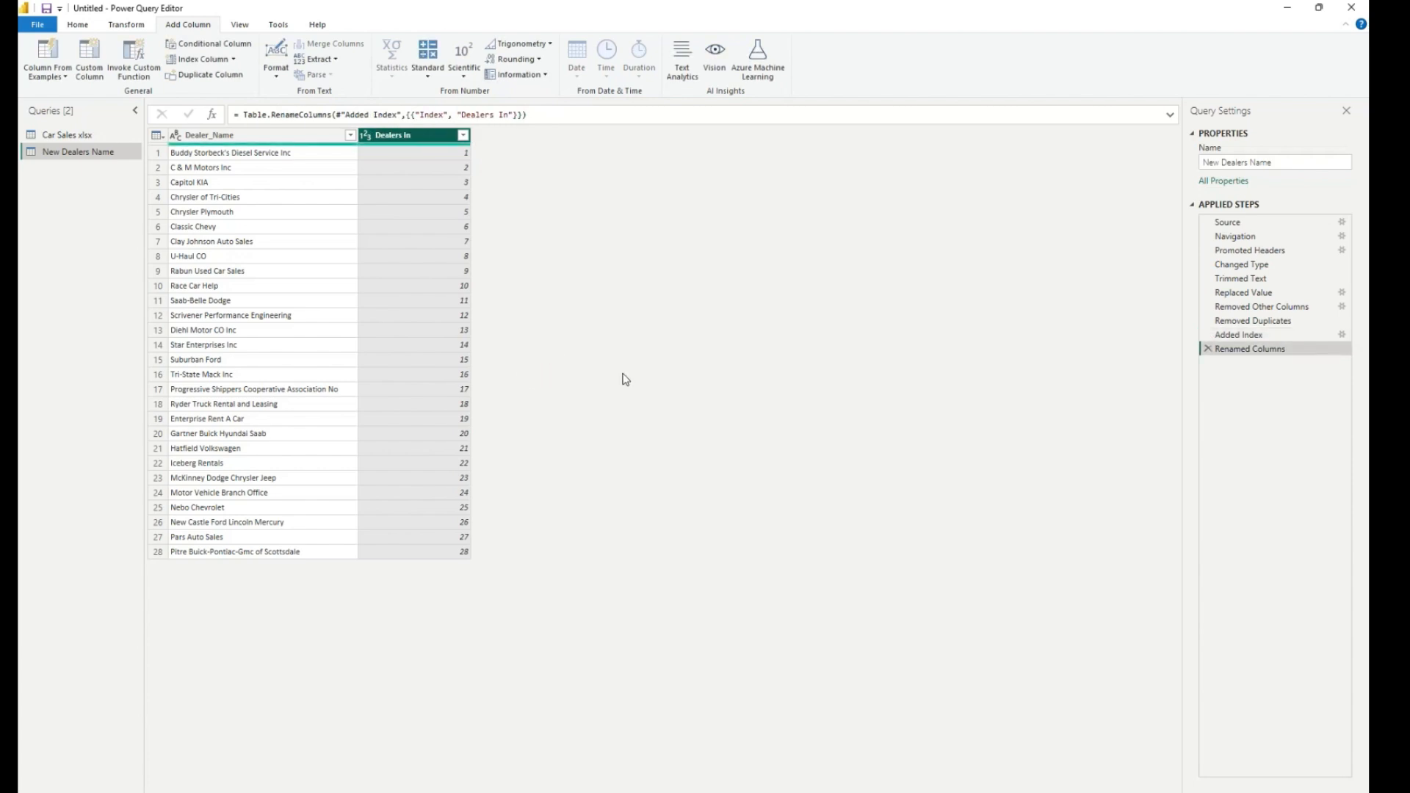
Apply the query changes to the report model and close the Power Query Editor.
left_click(63, 134)
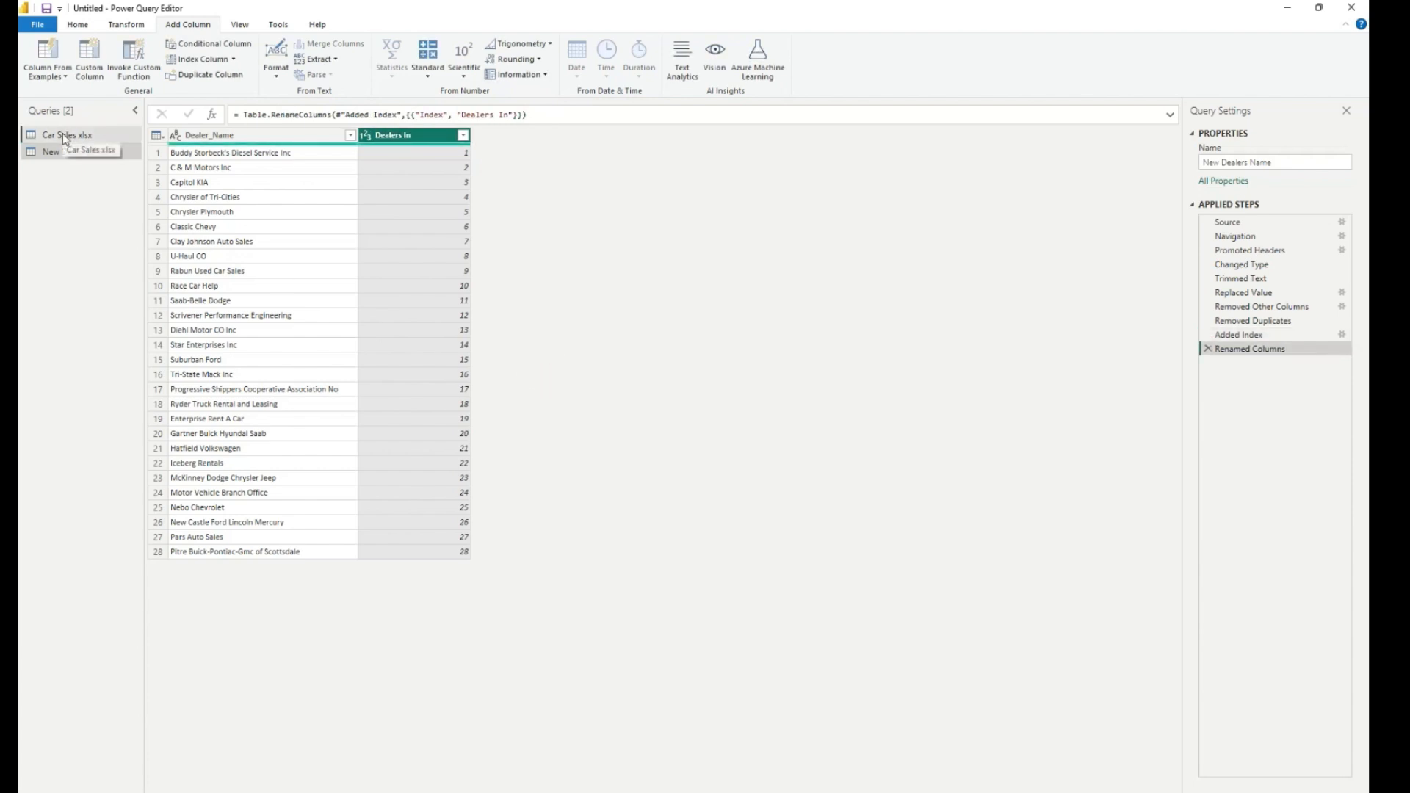
left_click(71, 155)
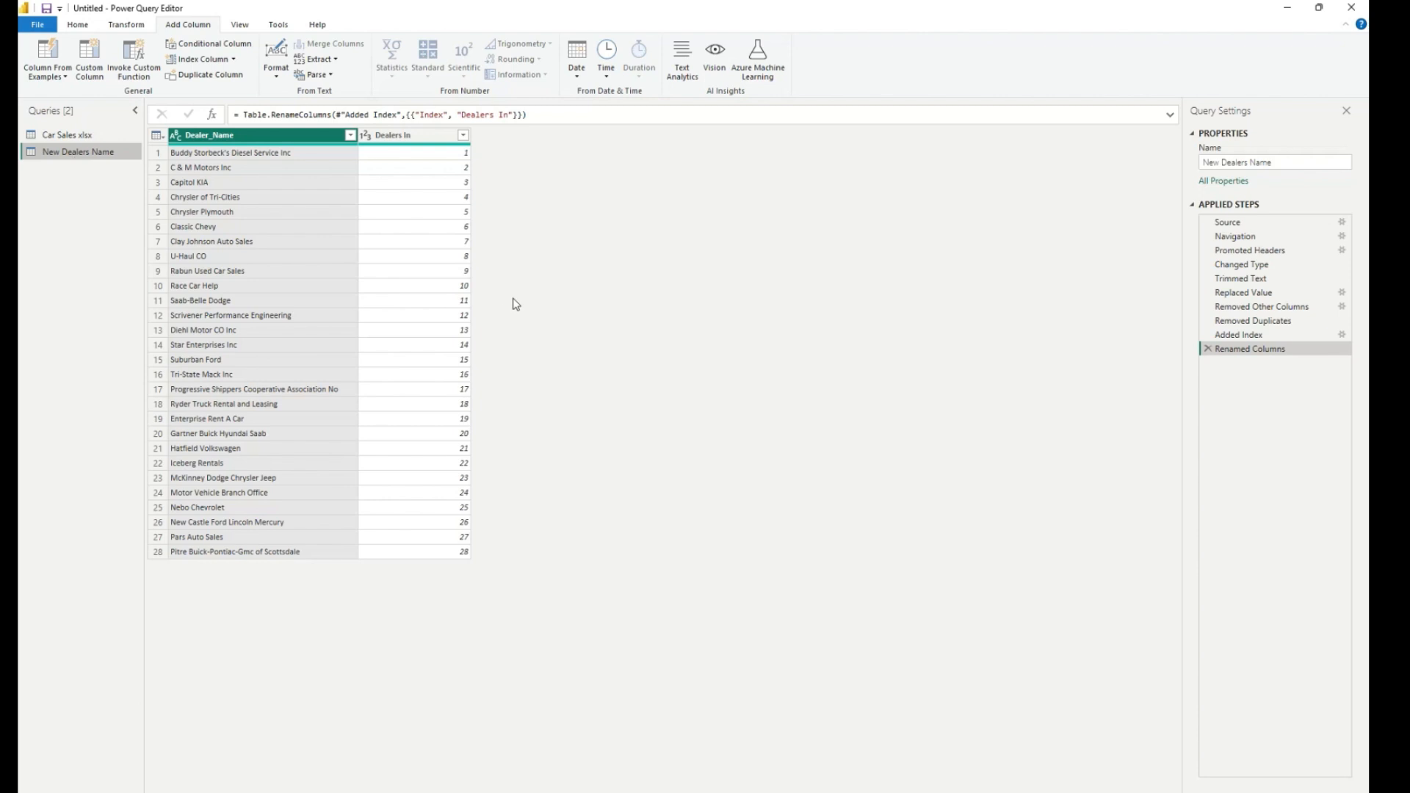
left_click(74, 24)
left_click(48, 77)
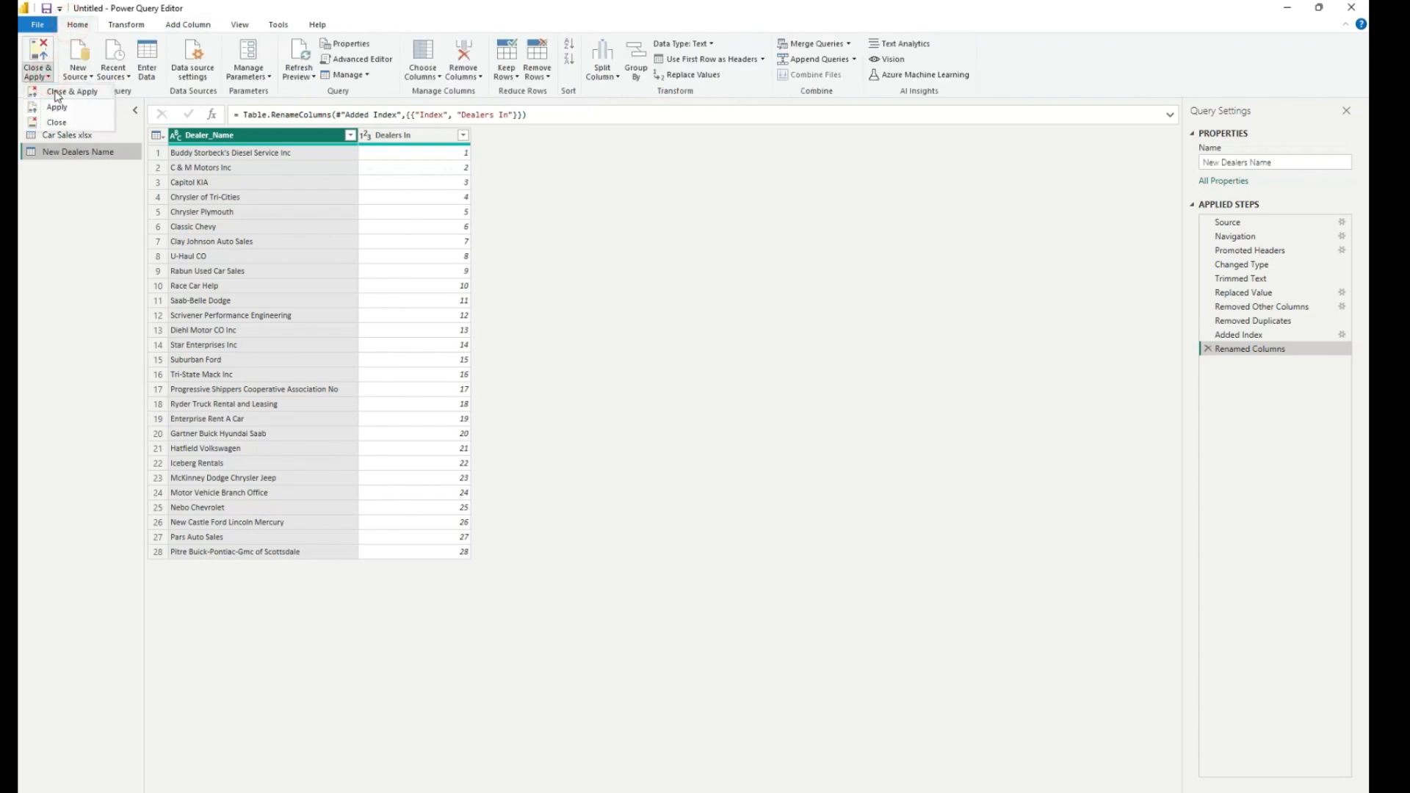
left_click(55, 90)
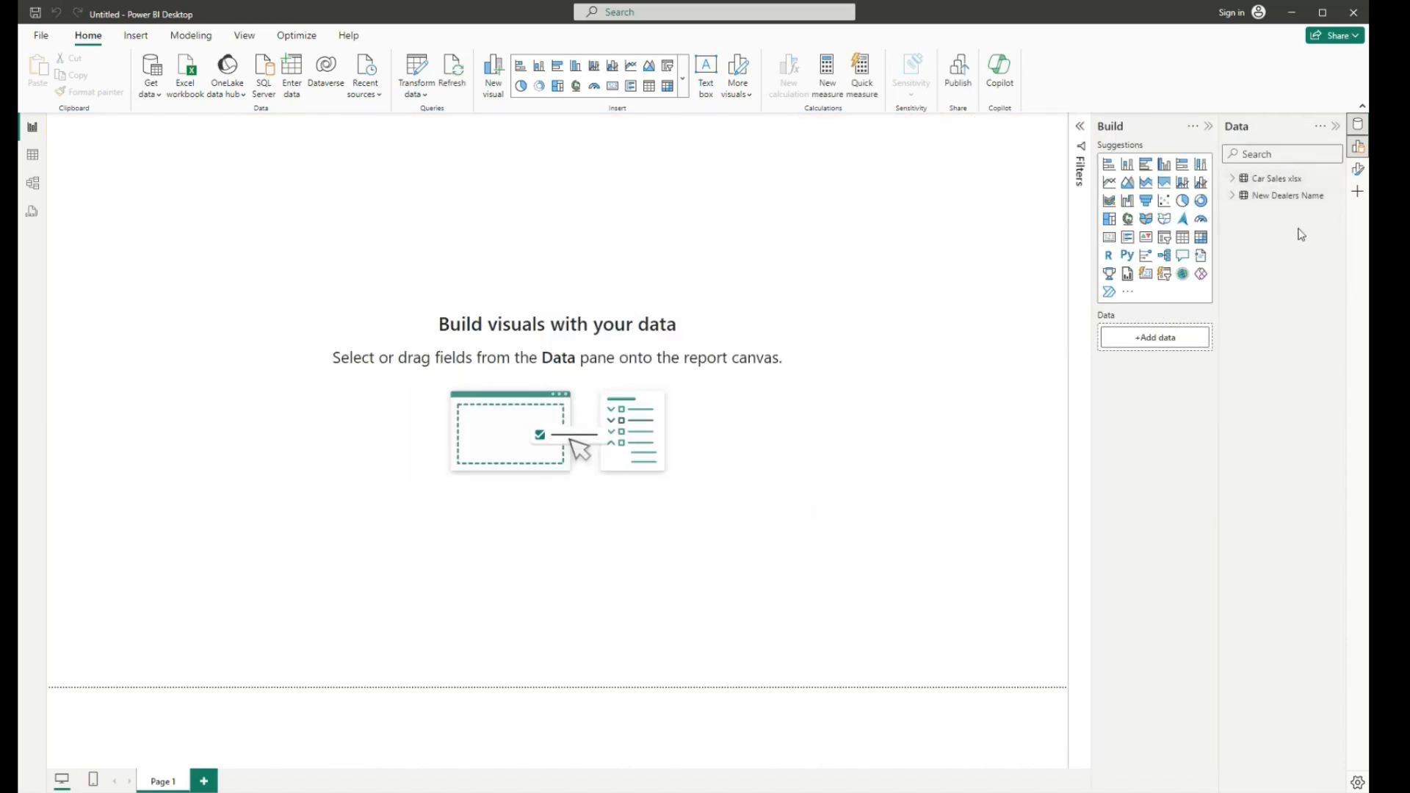
Examine the loaded New Dealers Name and Car Sales xlsx tables in Table view.
left_click(1266, 178)
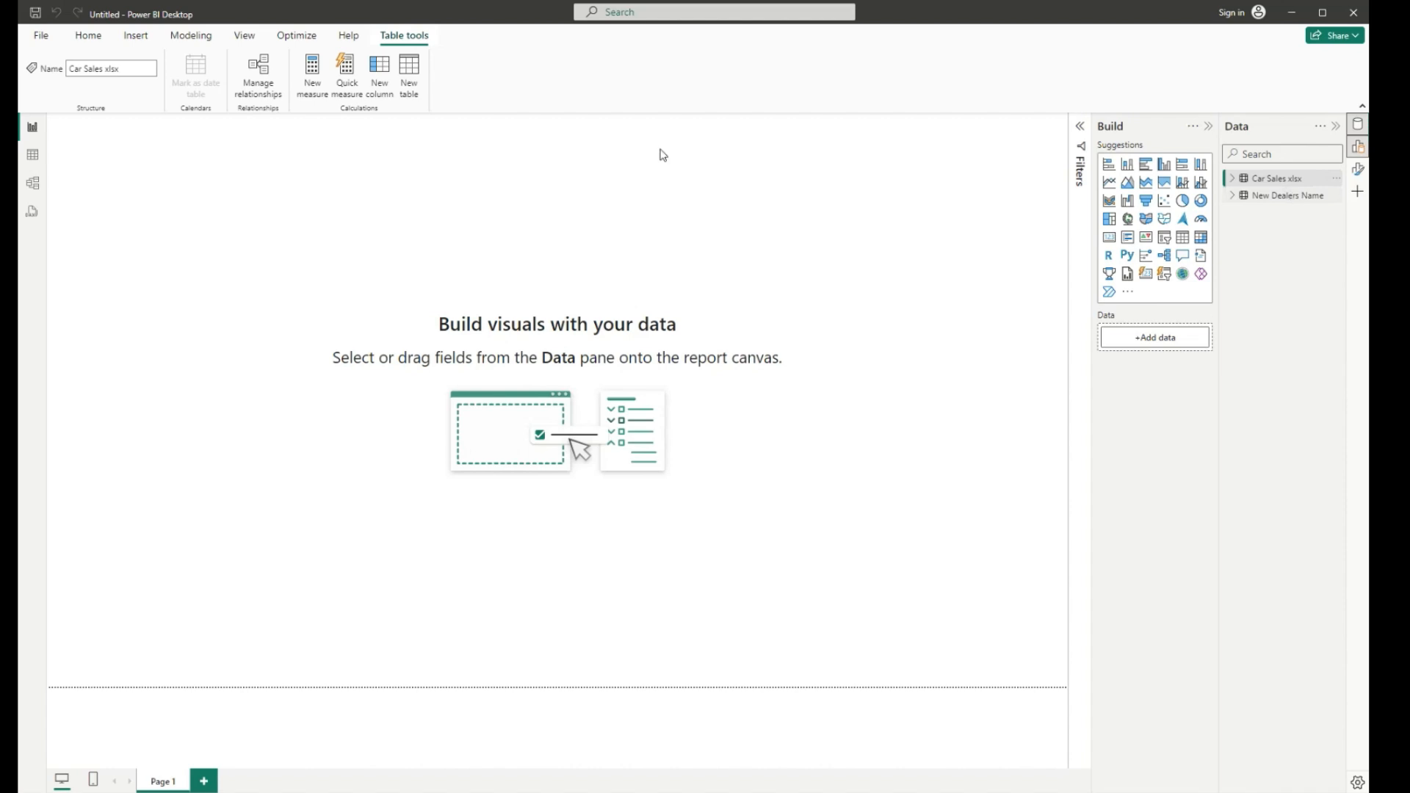
left_click(33, 158)
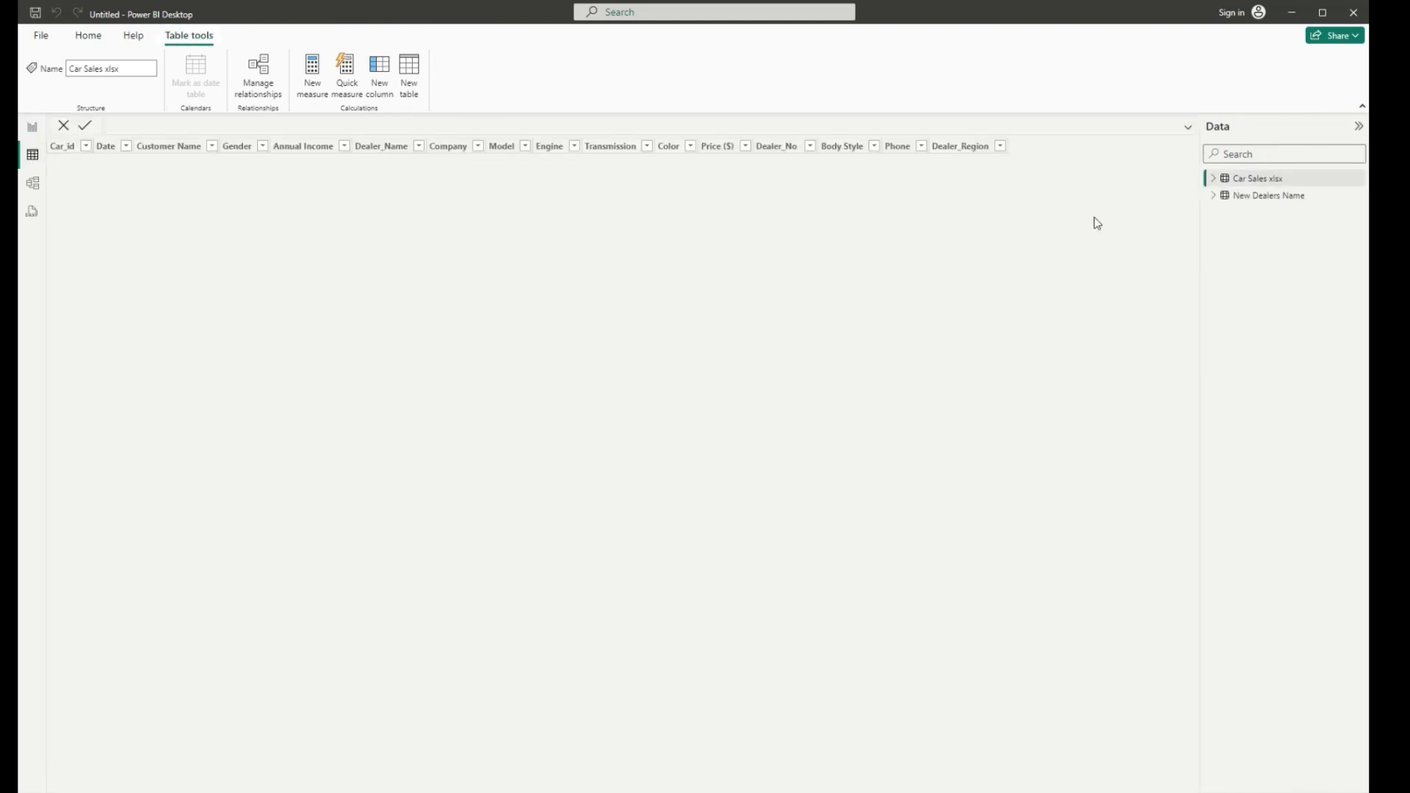
left_click(1256, 204)
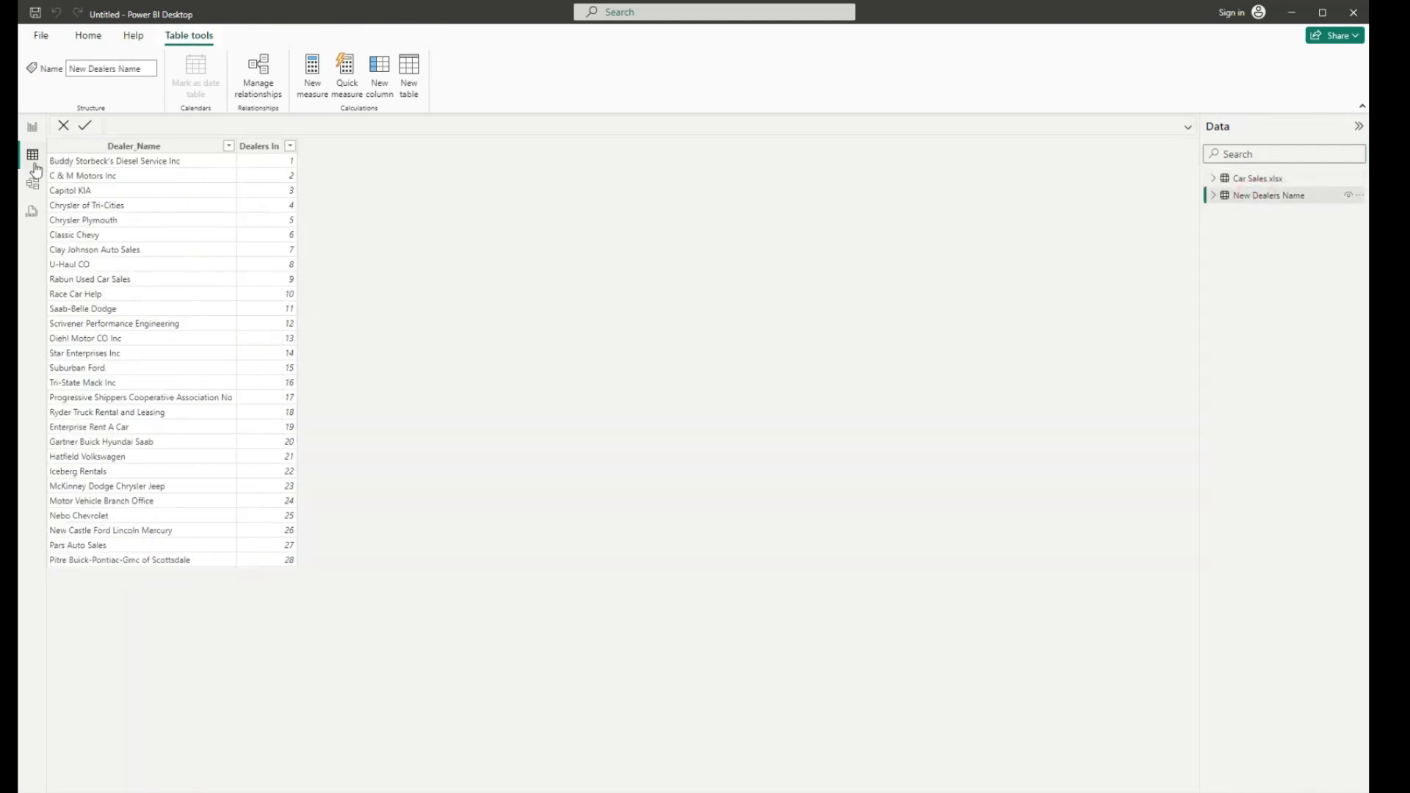
left_click(32, 127)
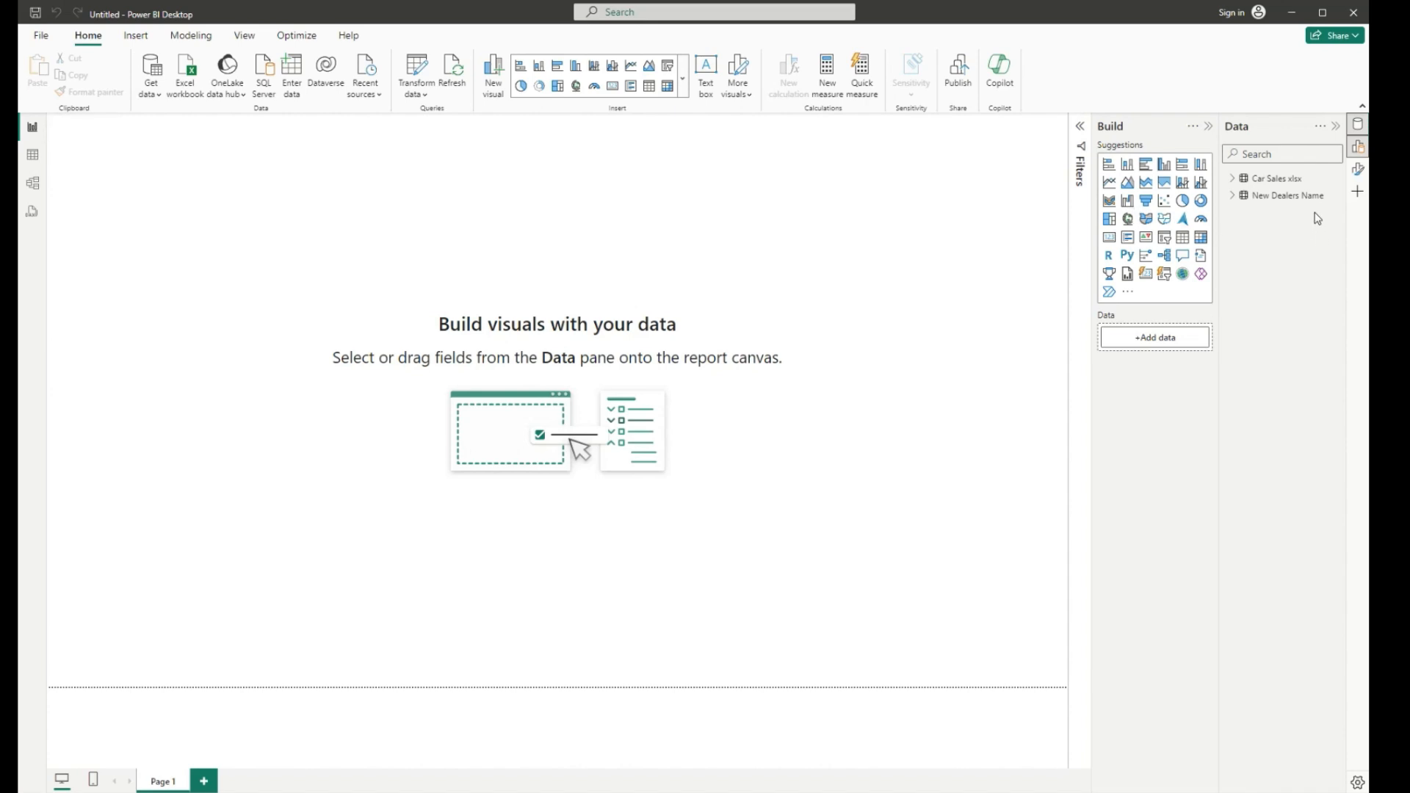
left_click(33, 155)
left_click(1257, 179)
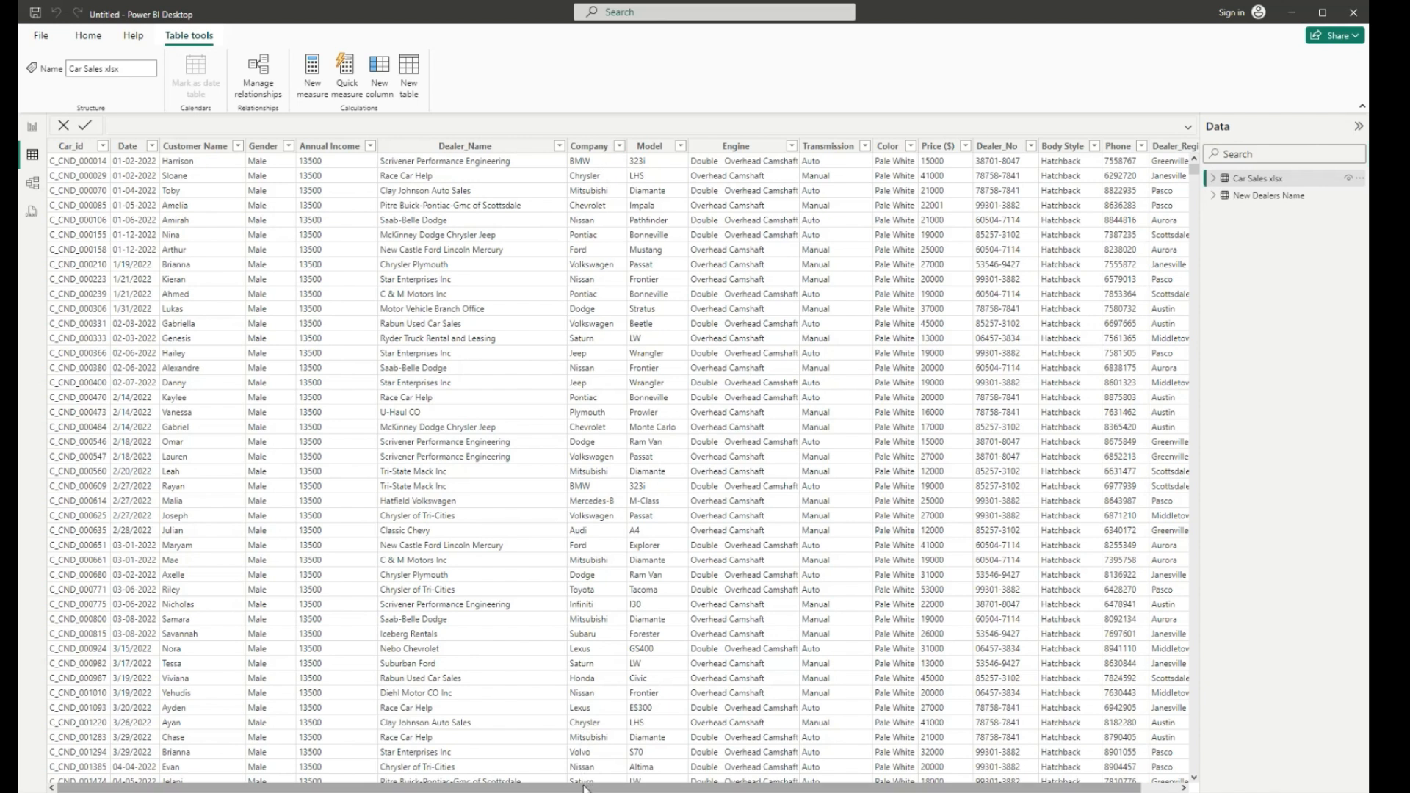
Check the distinct values of the Engine and Transmission columns in the Car Sales xlsx table, leaving both unfiltered.
scroll(587, 784, "right", 2)
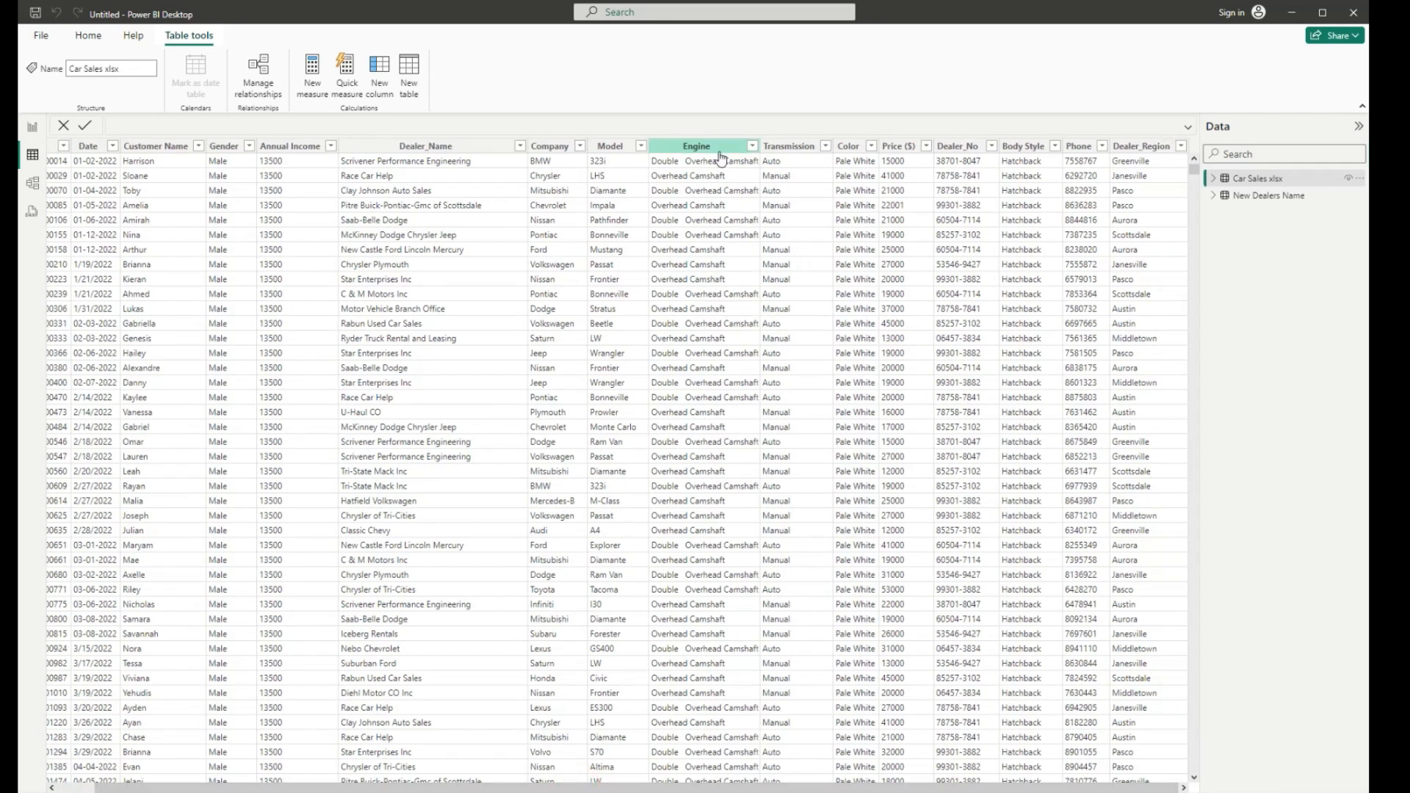
left_click(752, 150)
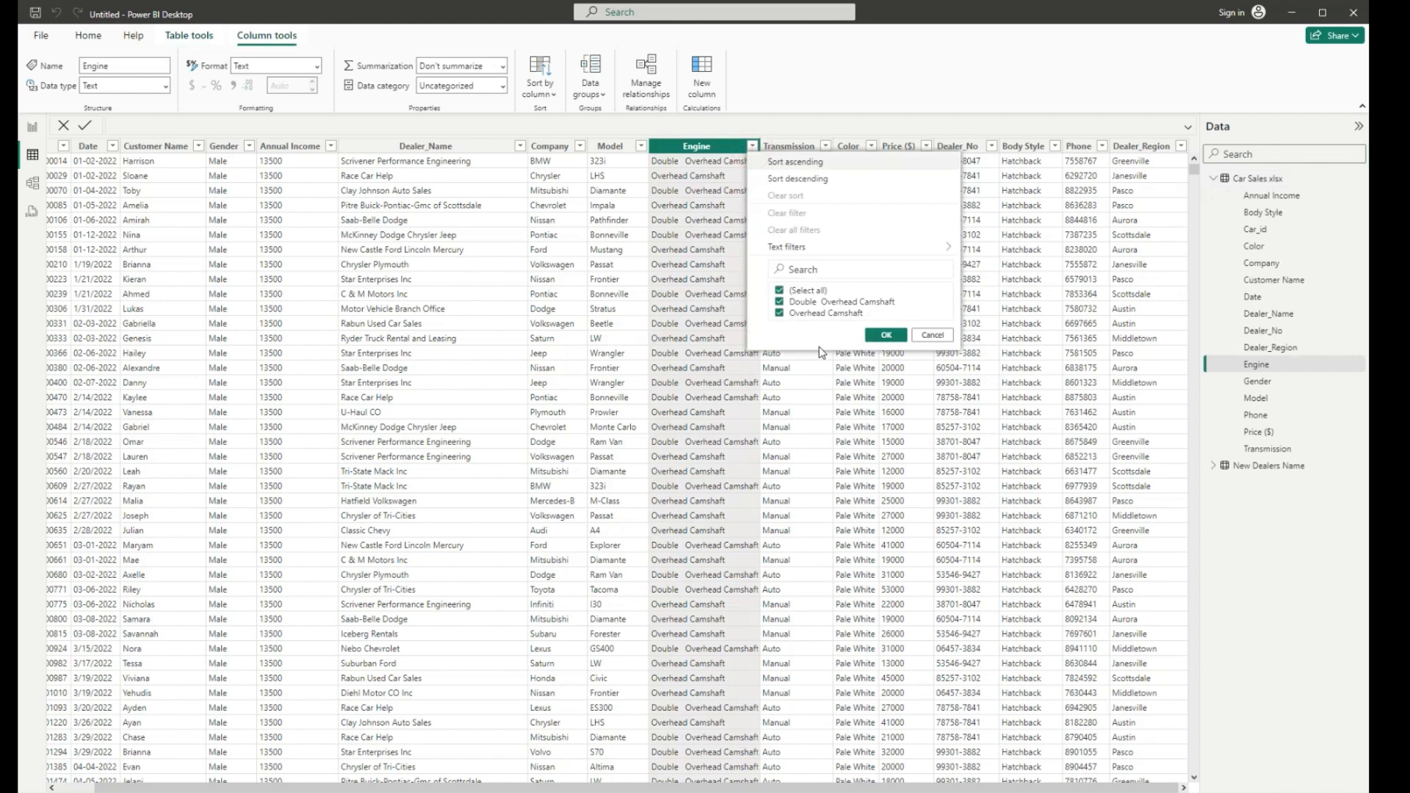
left_click(933, 336)
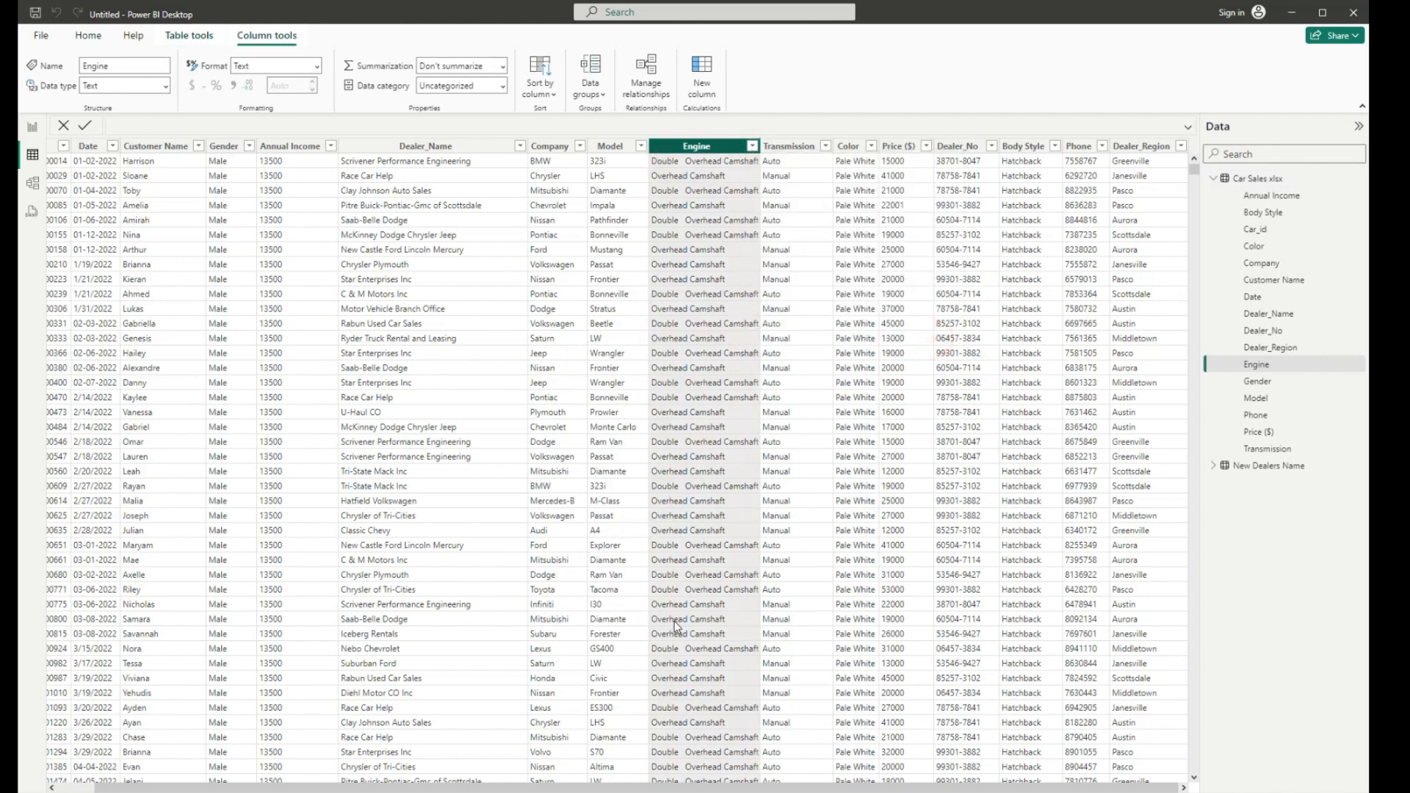
left_click(825, 147)
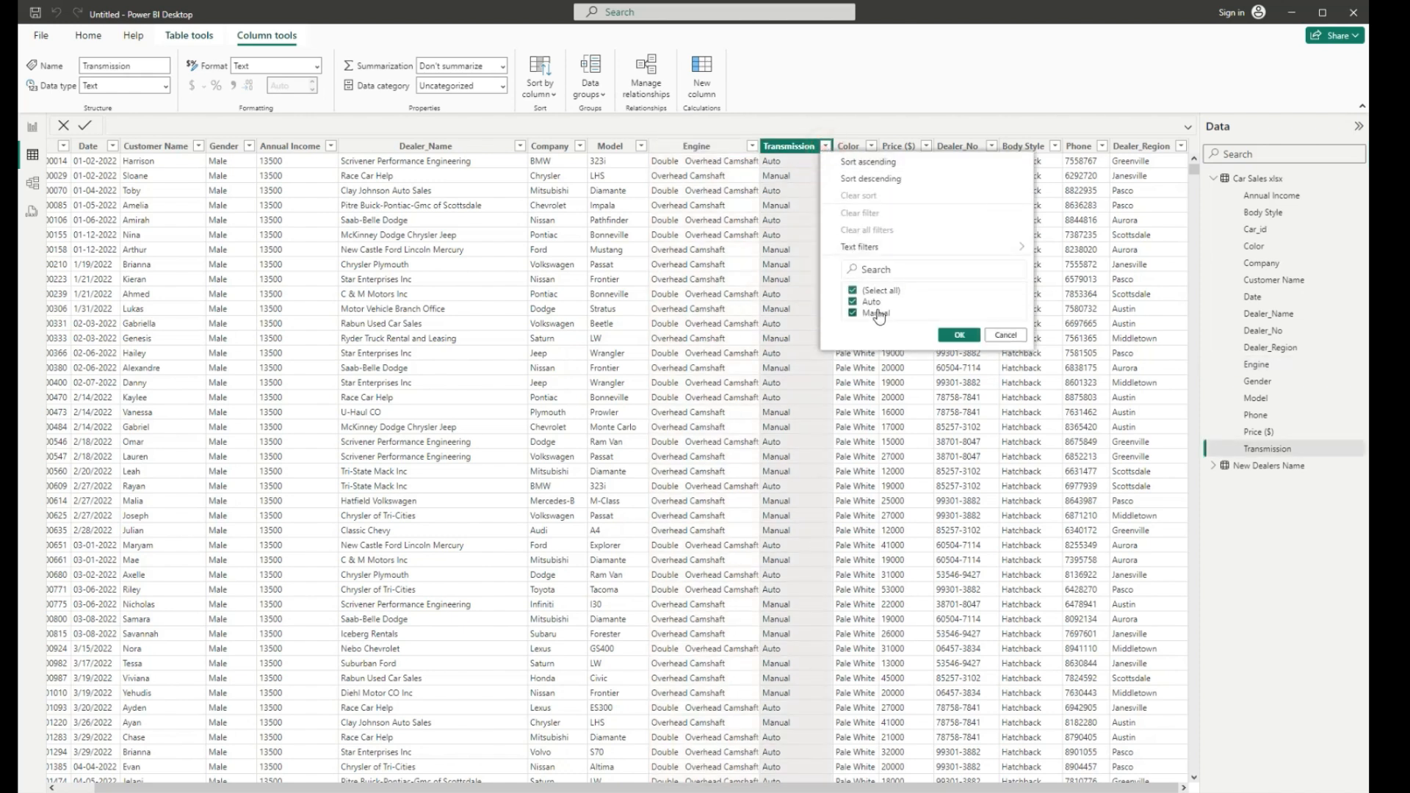
left_click(1005, 335)
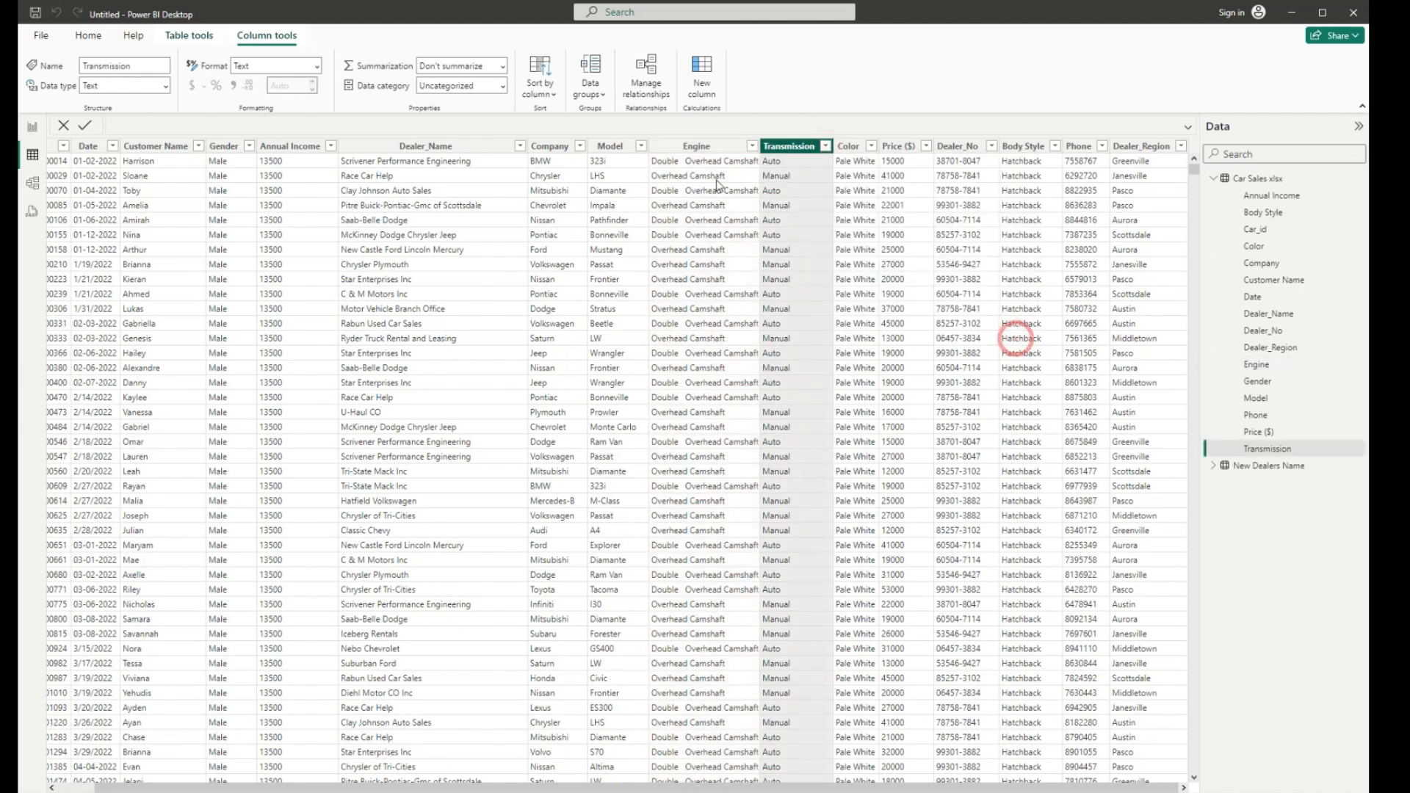
left_click(696, 149)
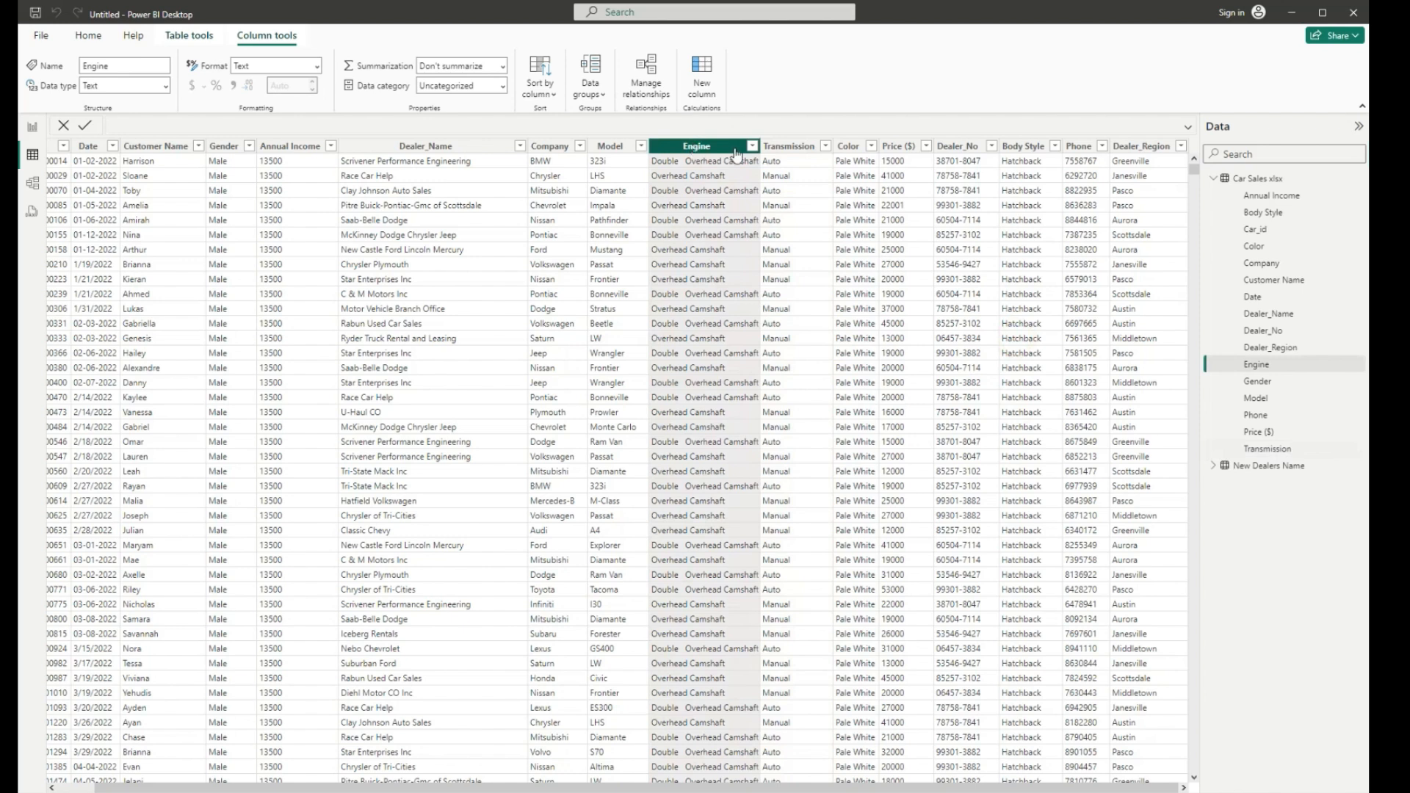
left_click(784, 150)
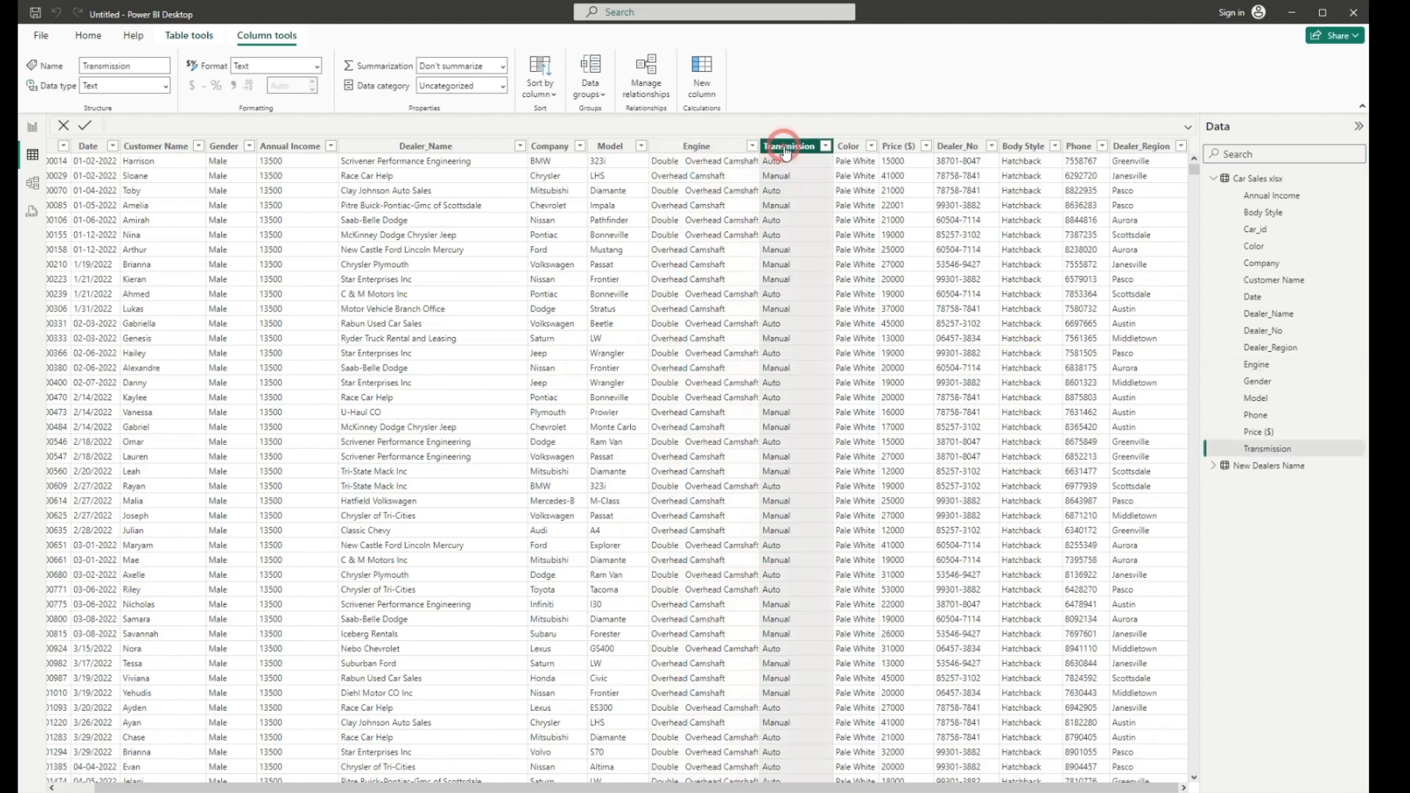
left_click(725, 154)
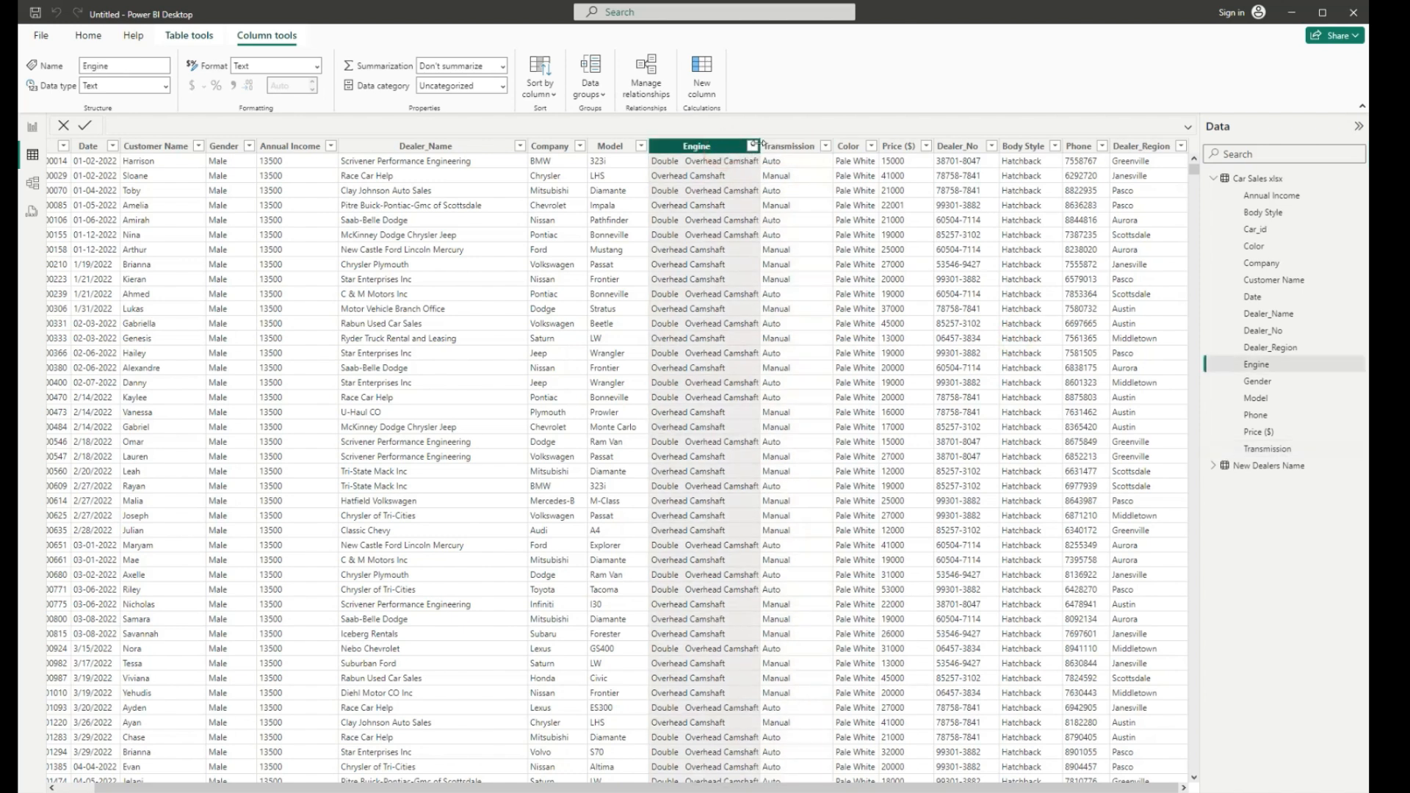
Reopen the Power Query Editor and duplicate the Car Sales xlsx query.
left_click(88, 37)
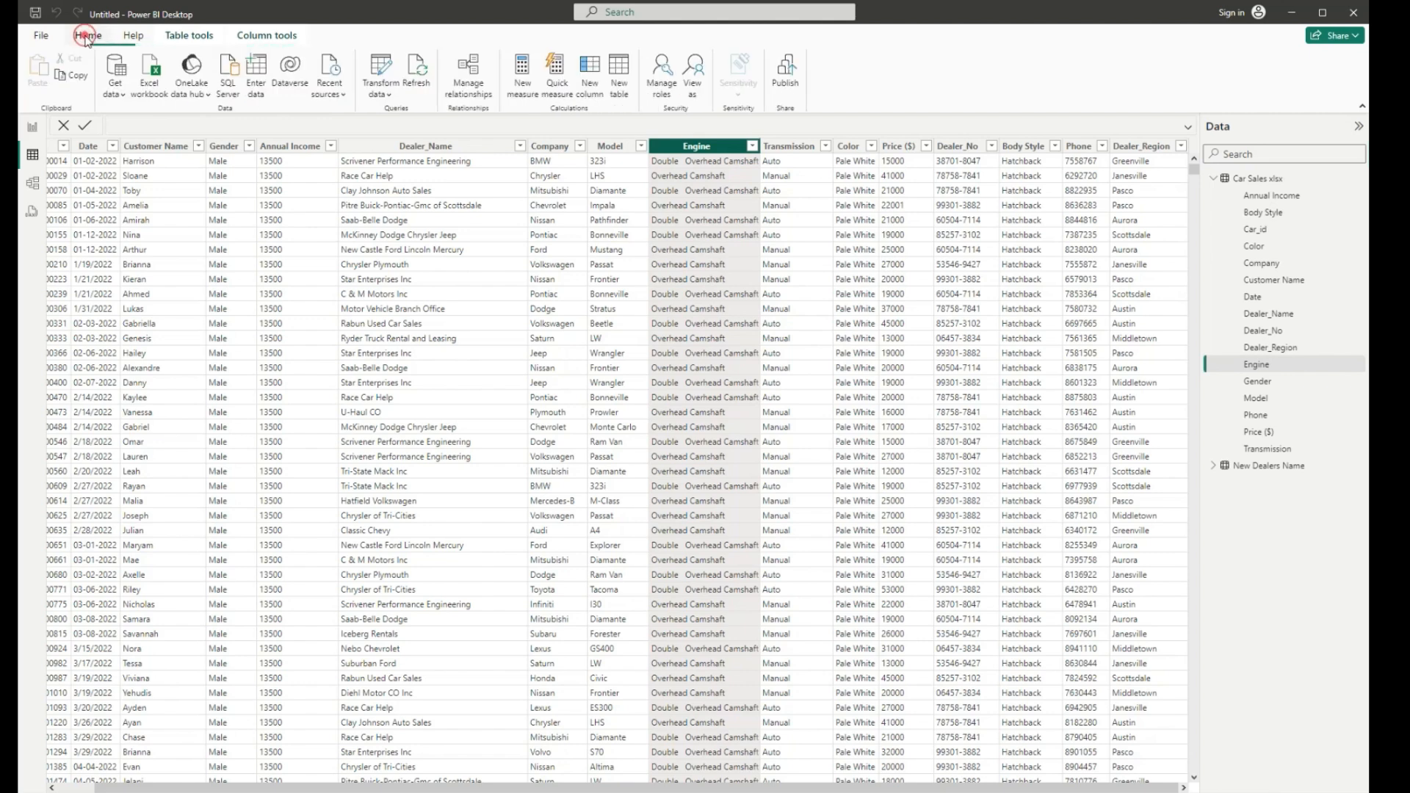
left_click(383, 69)
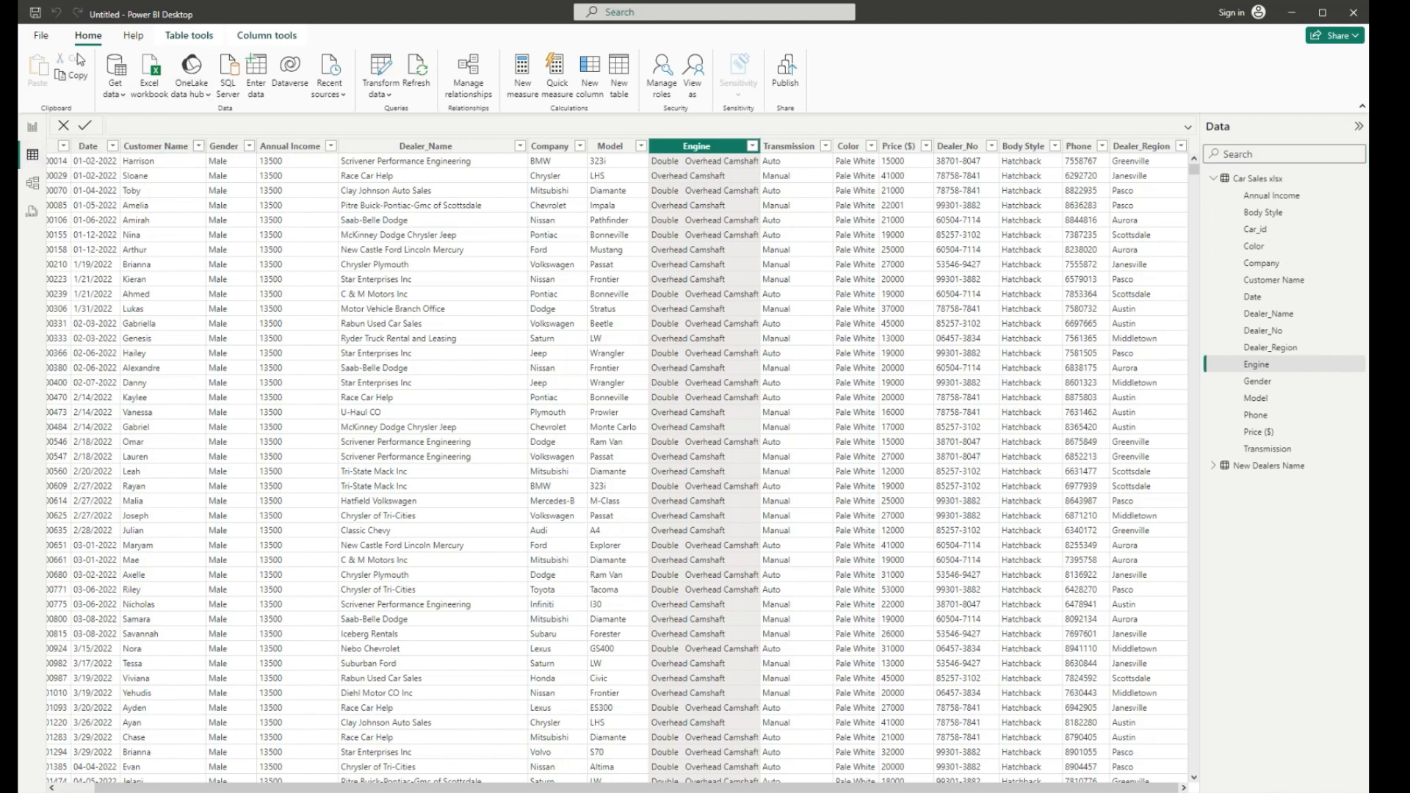
left_click(379, 72)
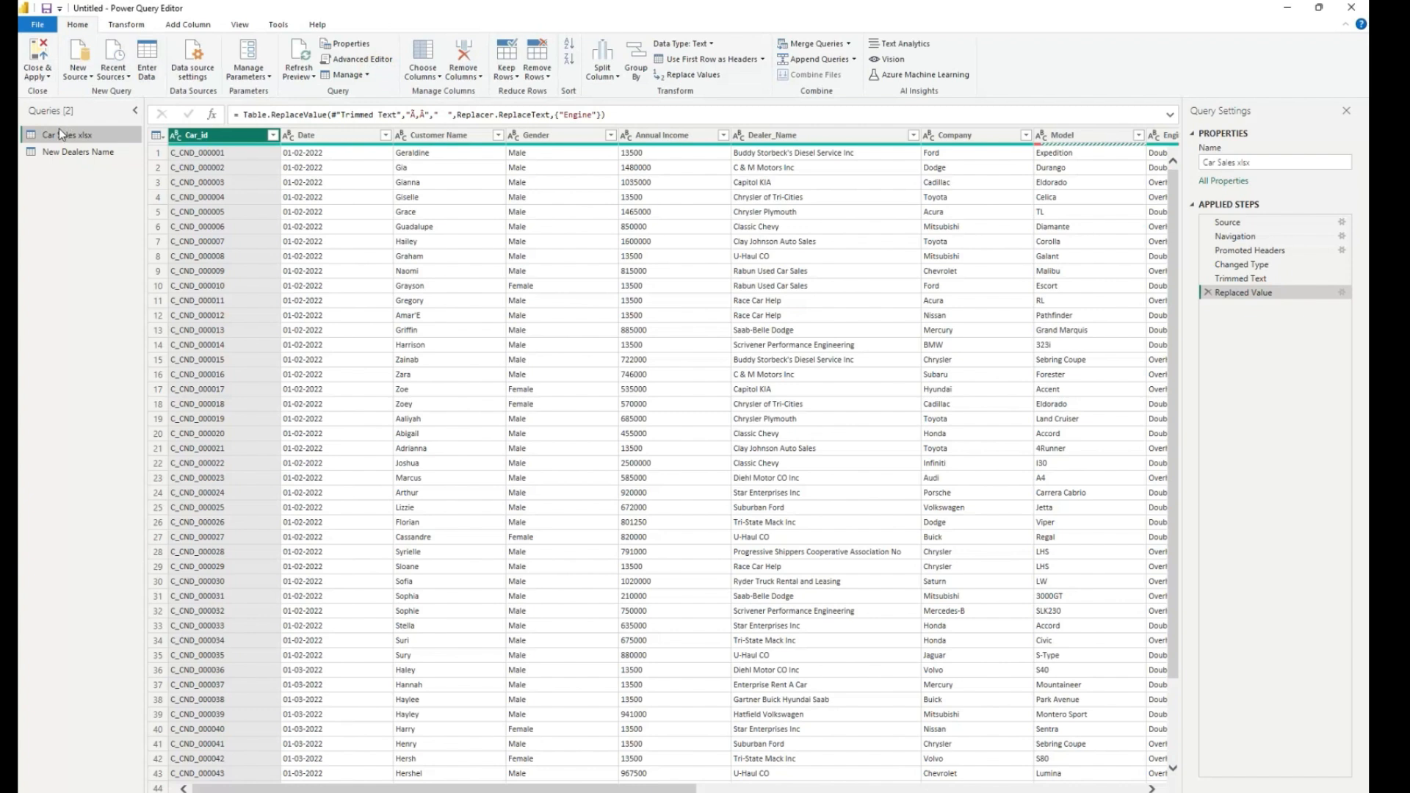
right_click(60, 134)
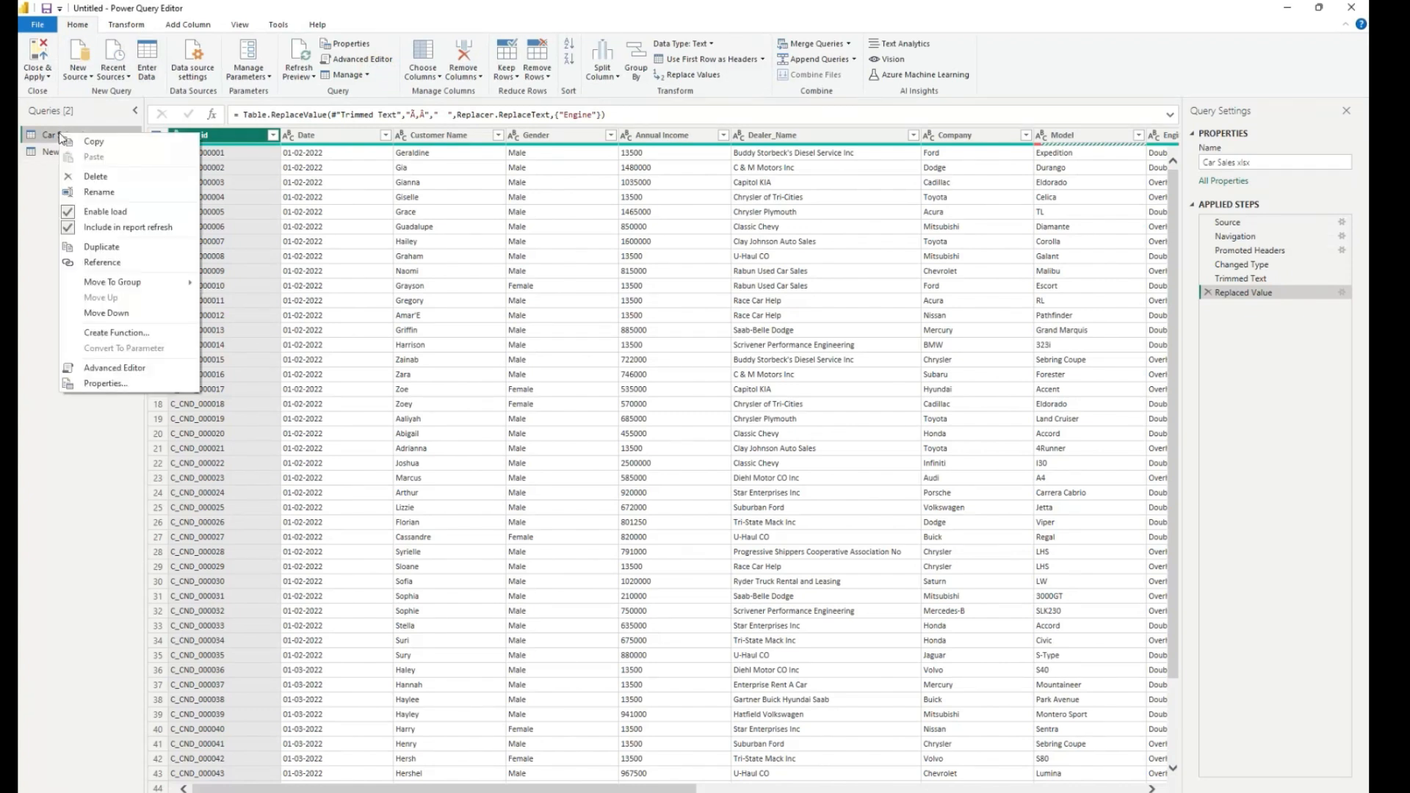
left_click(101, 247)
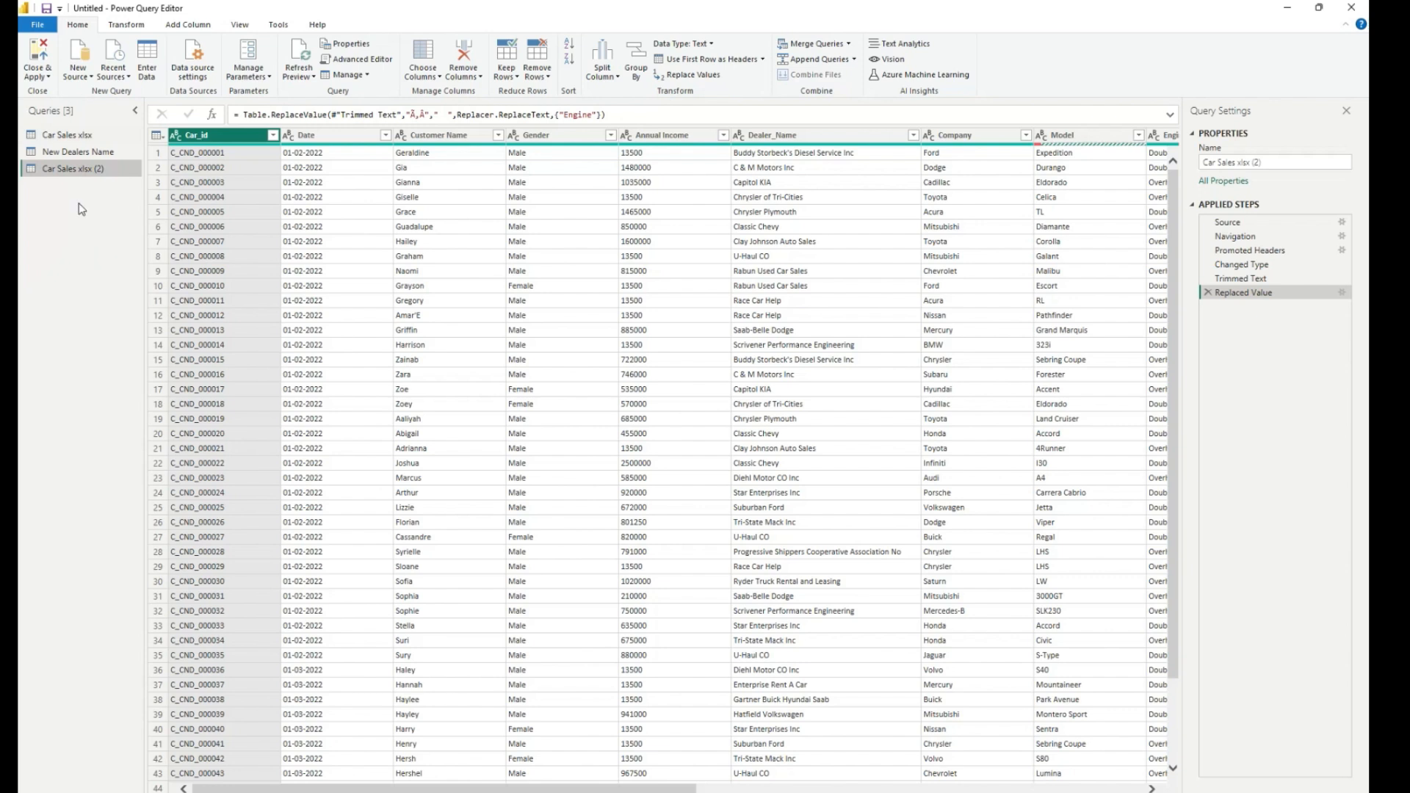
Rename the duplicated Car Sales xlsx (2) query as Engine & Transmission.
right_click(63, 177)
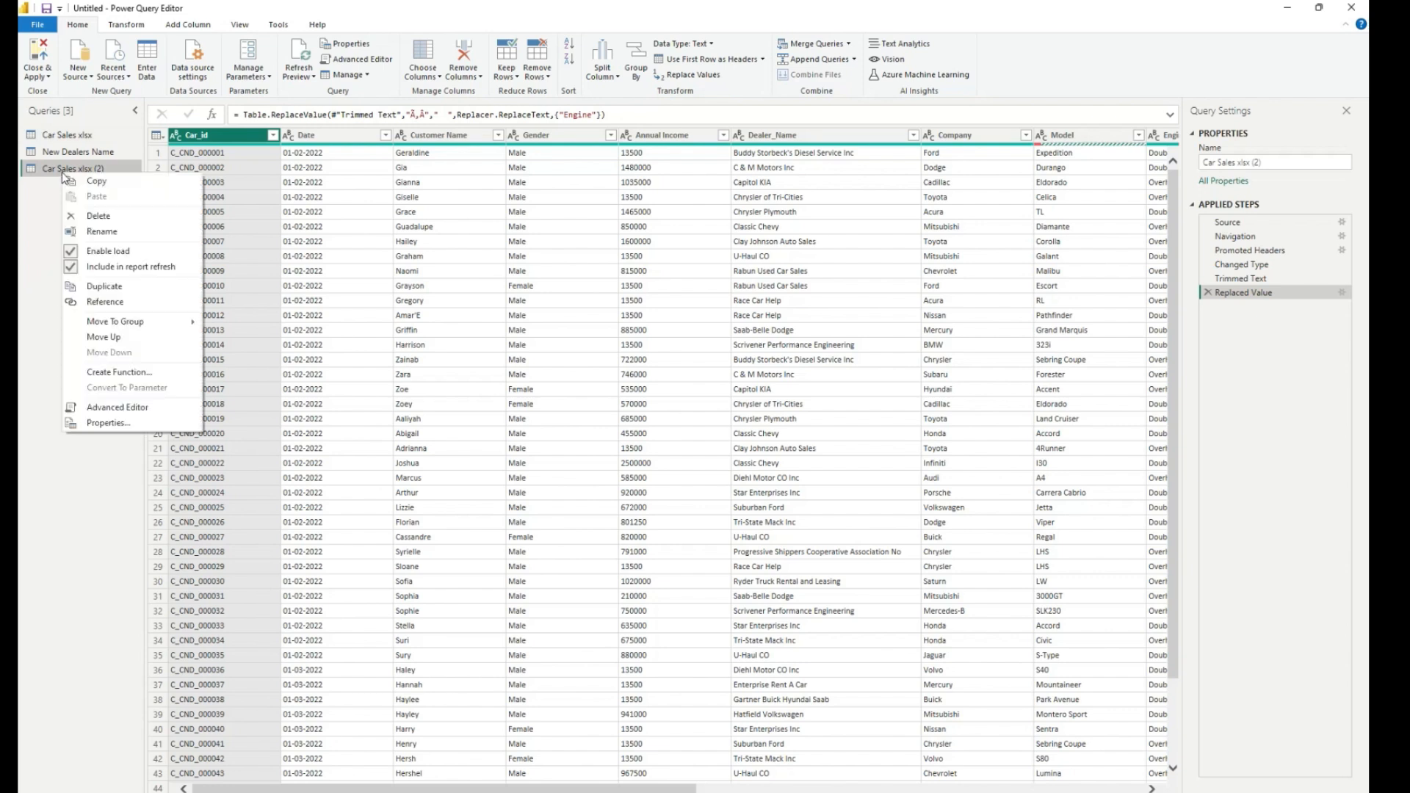
left_click(95, 230)
key("Return")
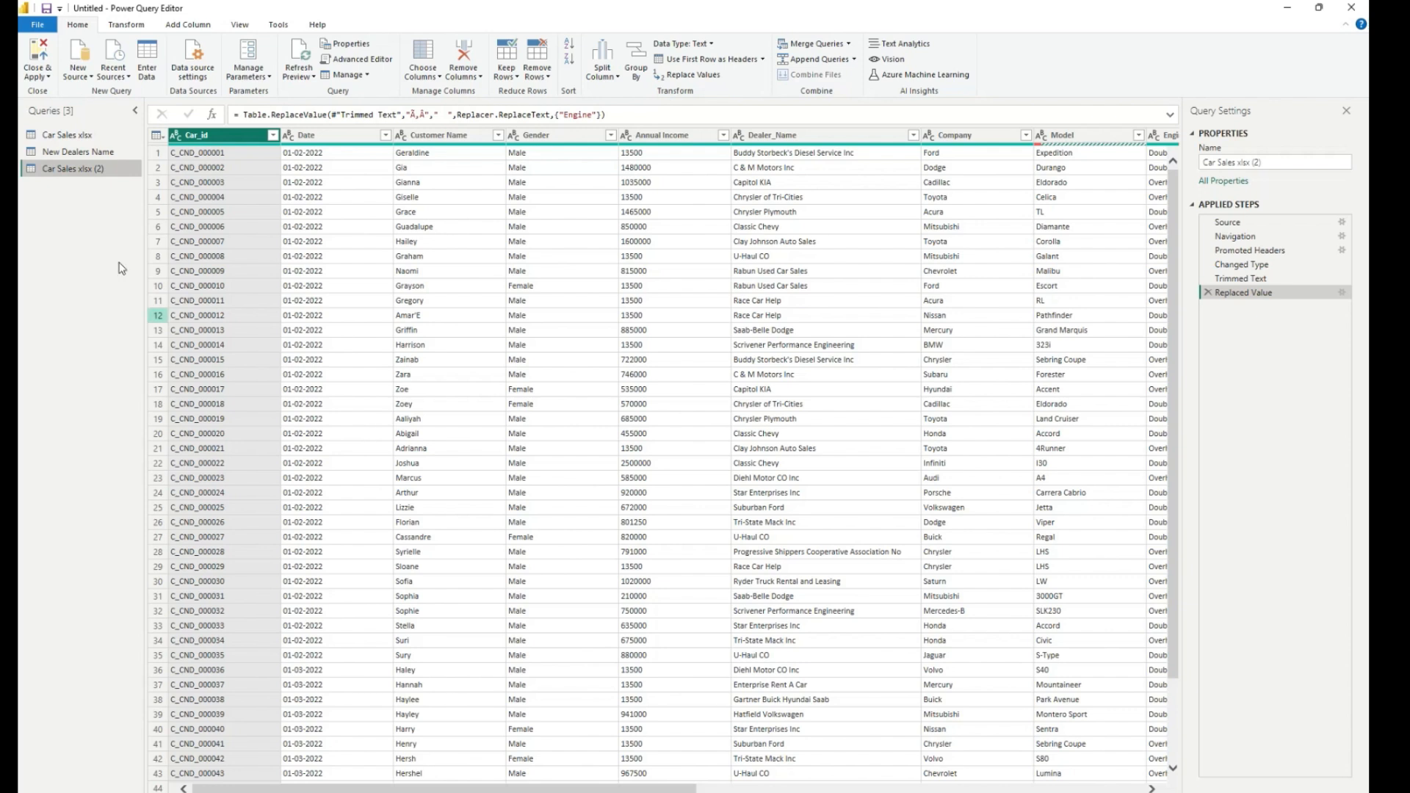
right_click(60, 177)
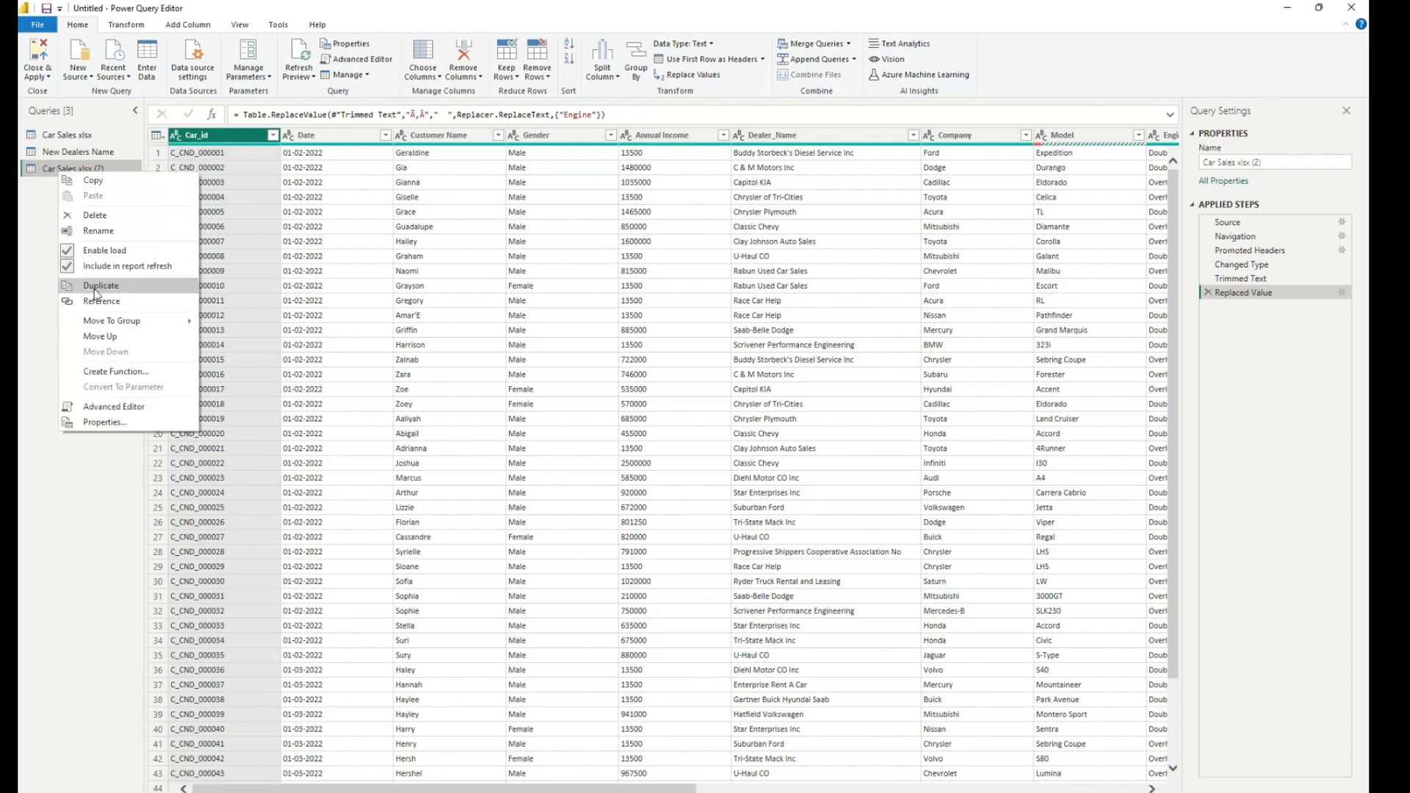
left_click(95, 231)
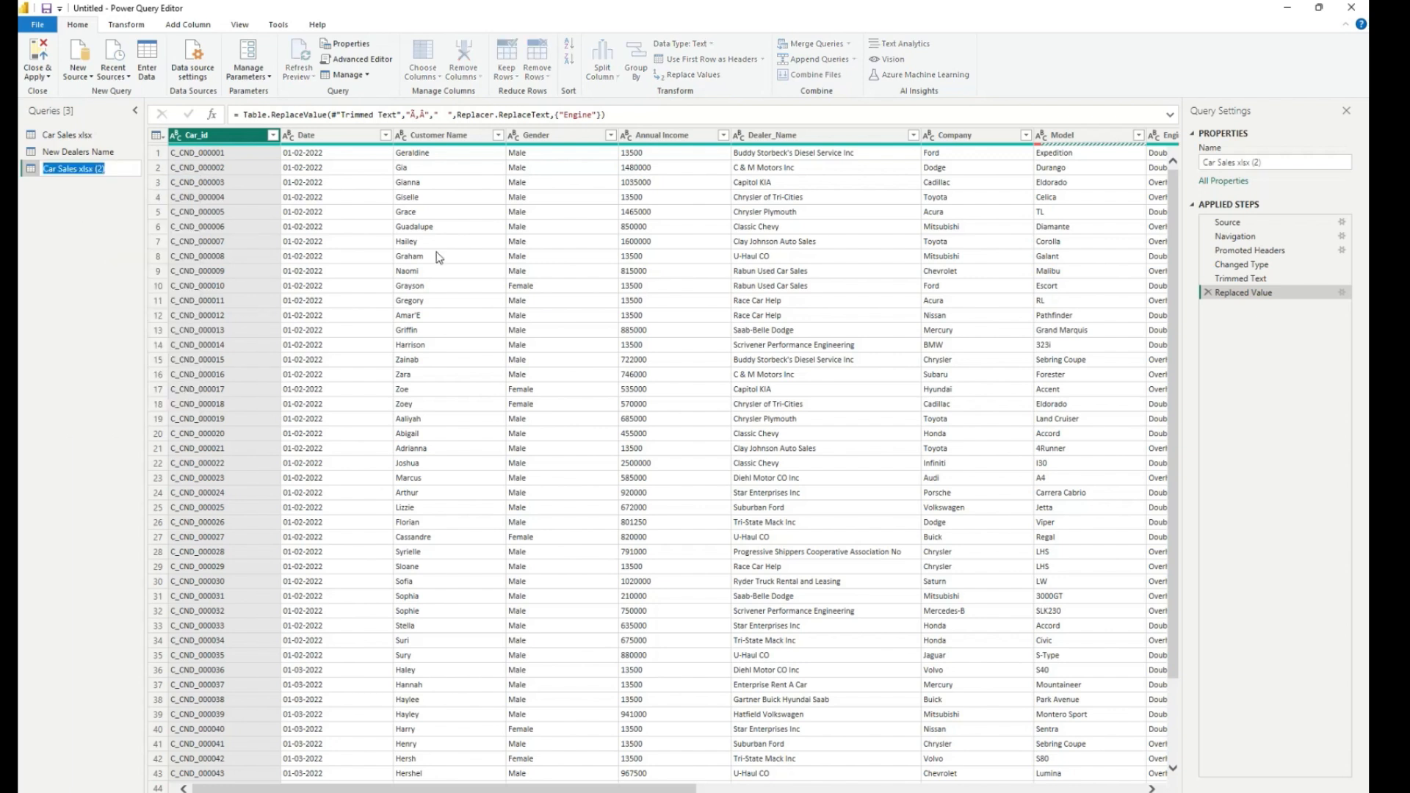
type("Engine & Trans")
key("Return")
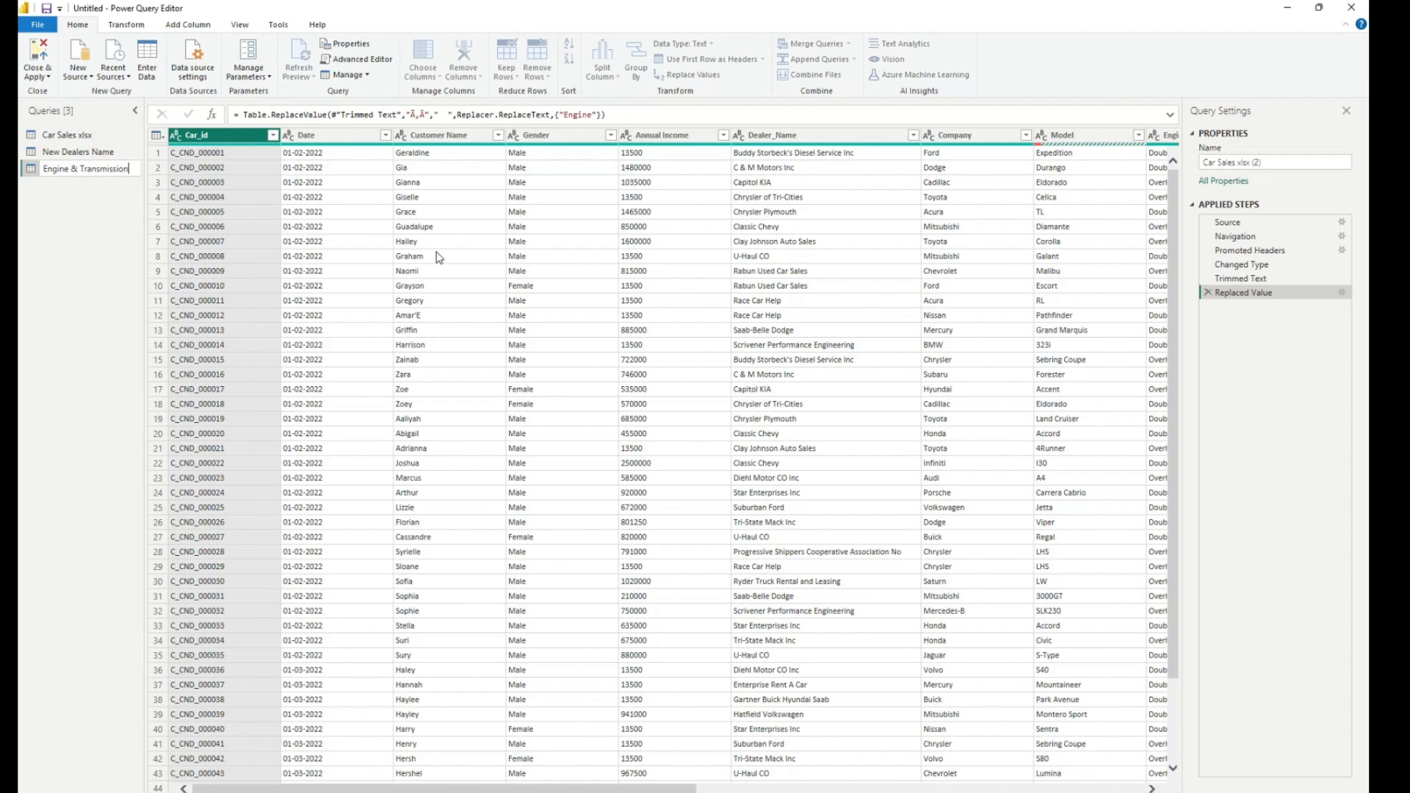
type("mission")
left_click(59, 237)
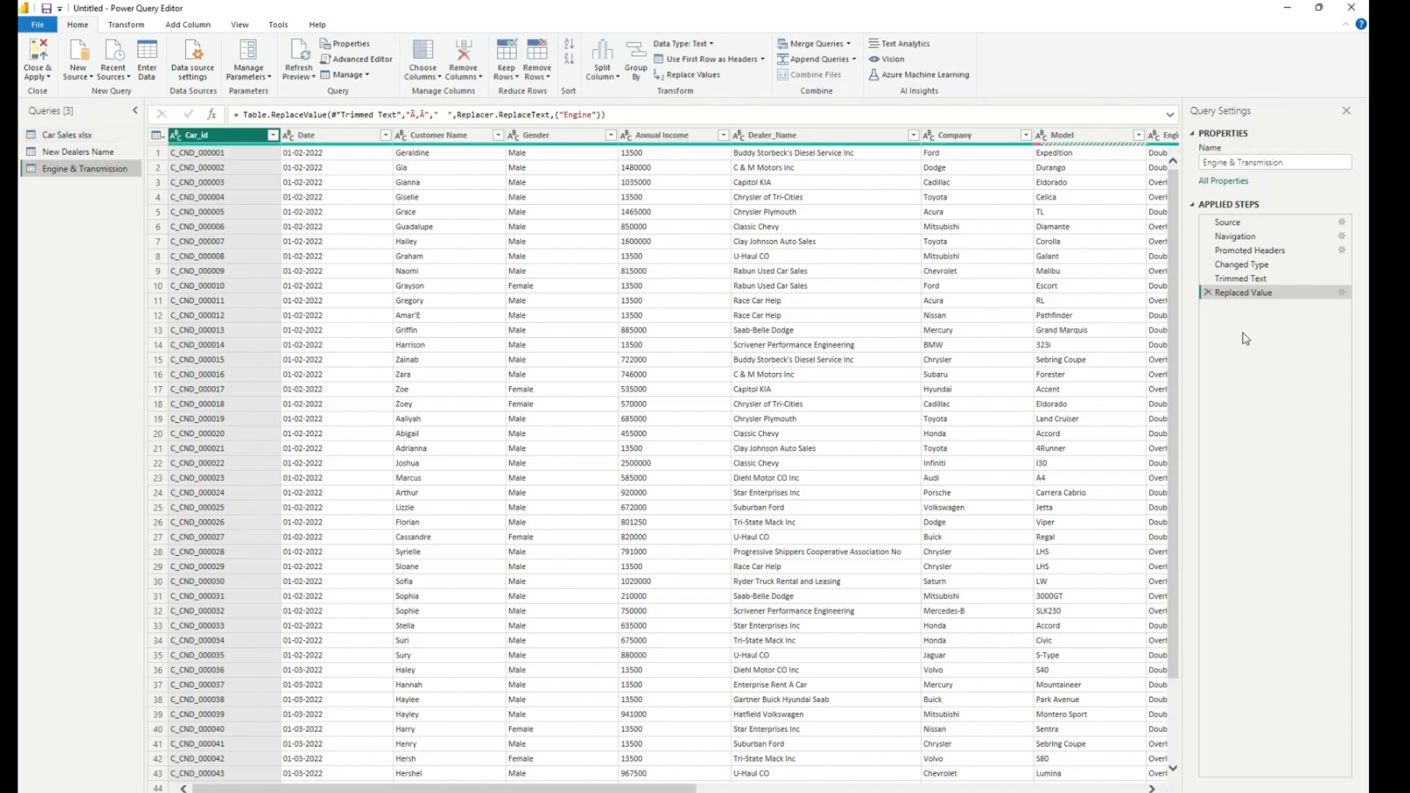
Keep only the Engine and Transmission columns in the Engine & Transmission query, removing all other columns.
scroll(679, 791, "right", 5)
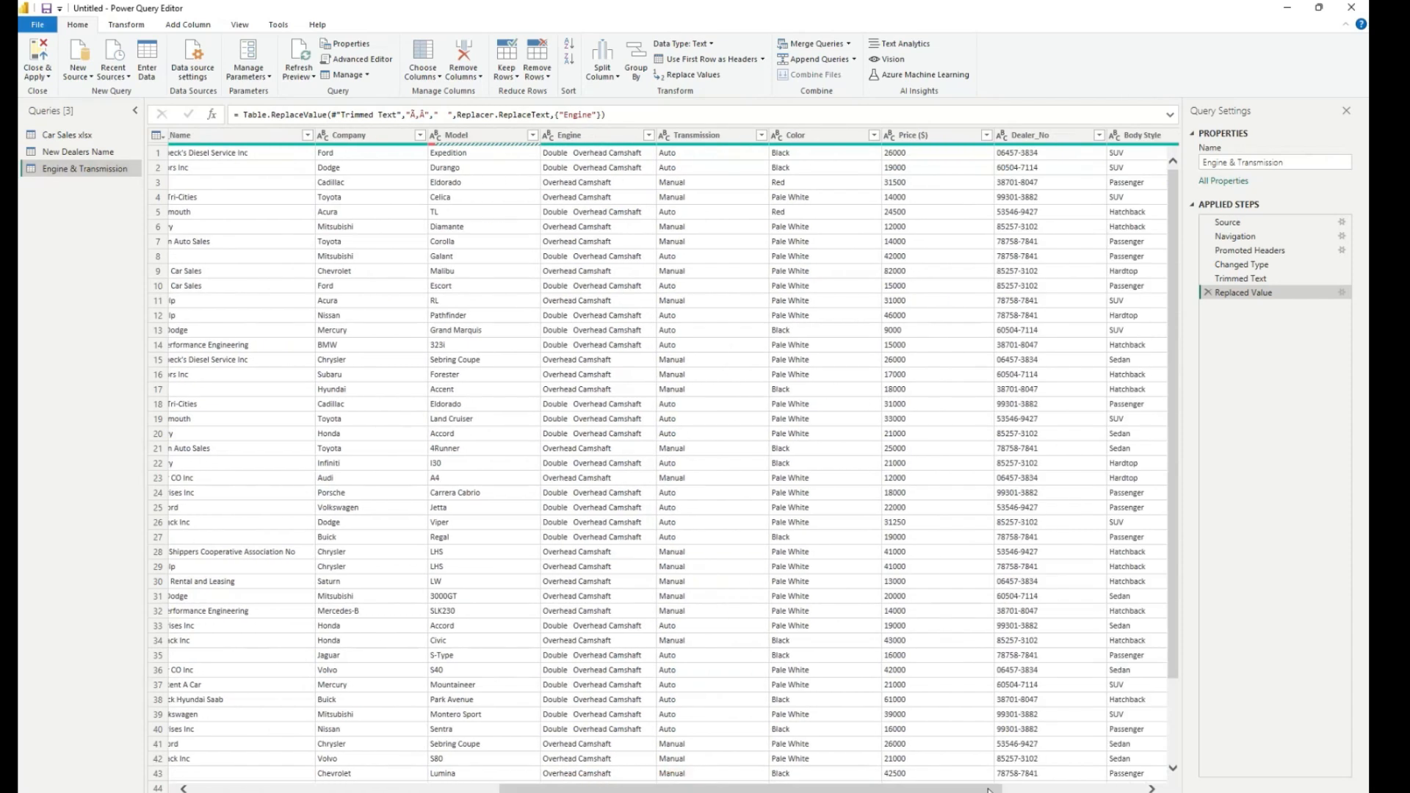
left_click(609, 138)
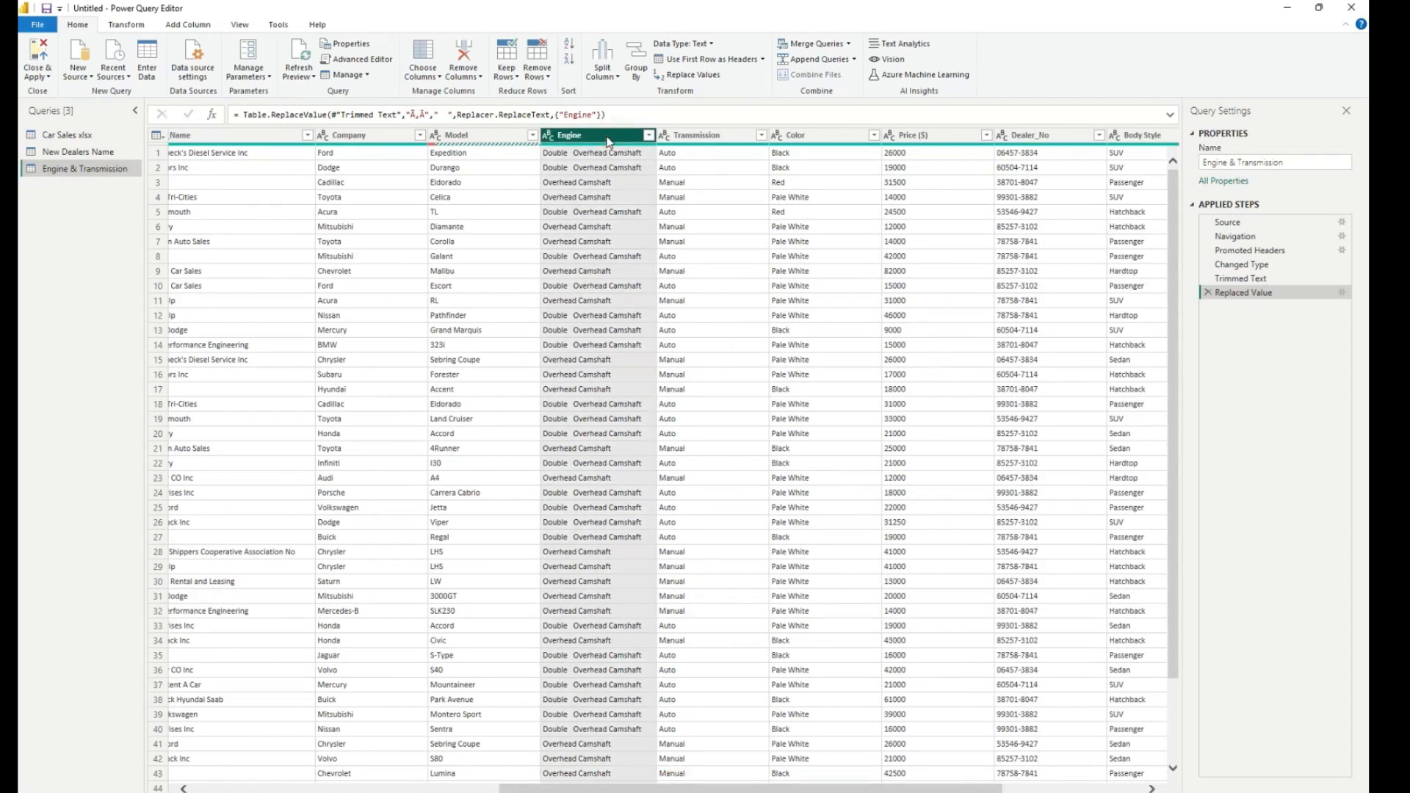
left_click(723, 138, "ctrl")
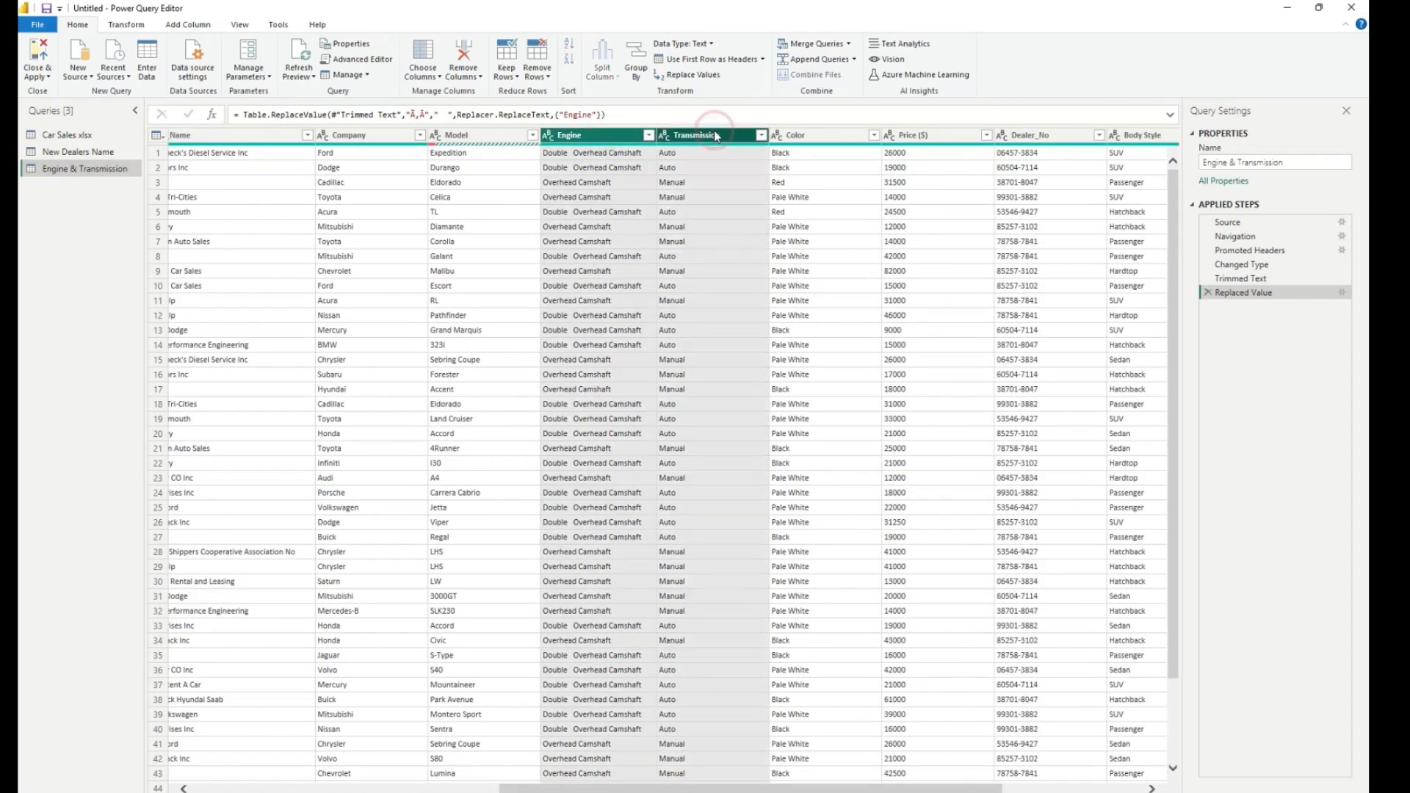
right_click(712, 140)
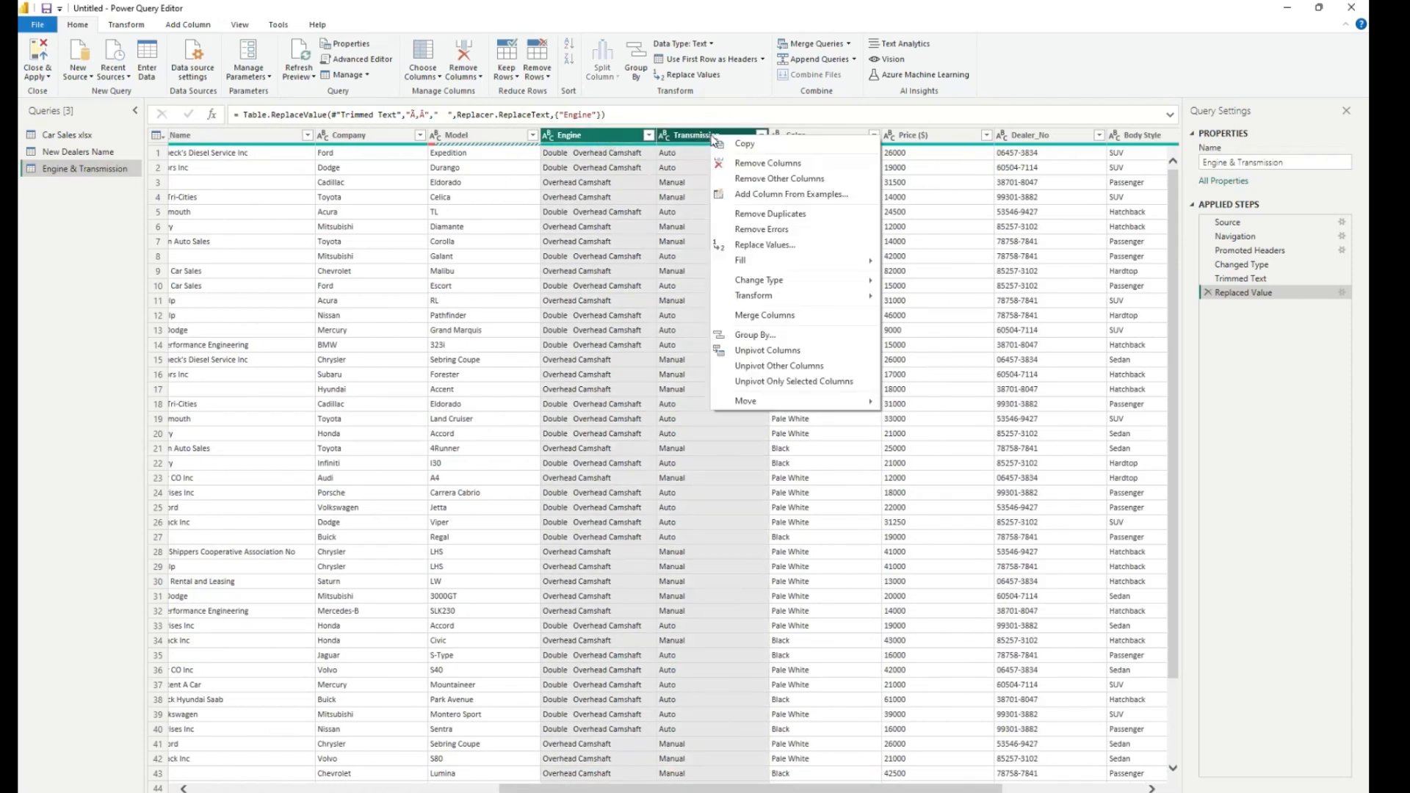
left_click(779, 178)
left_click(564, 345)
Remove duplicate rows based on the Engine and Transmission columns together.
left_click(240, 138)
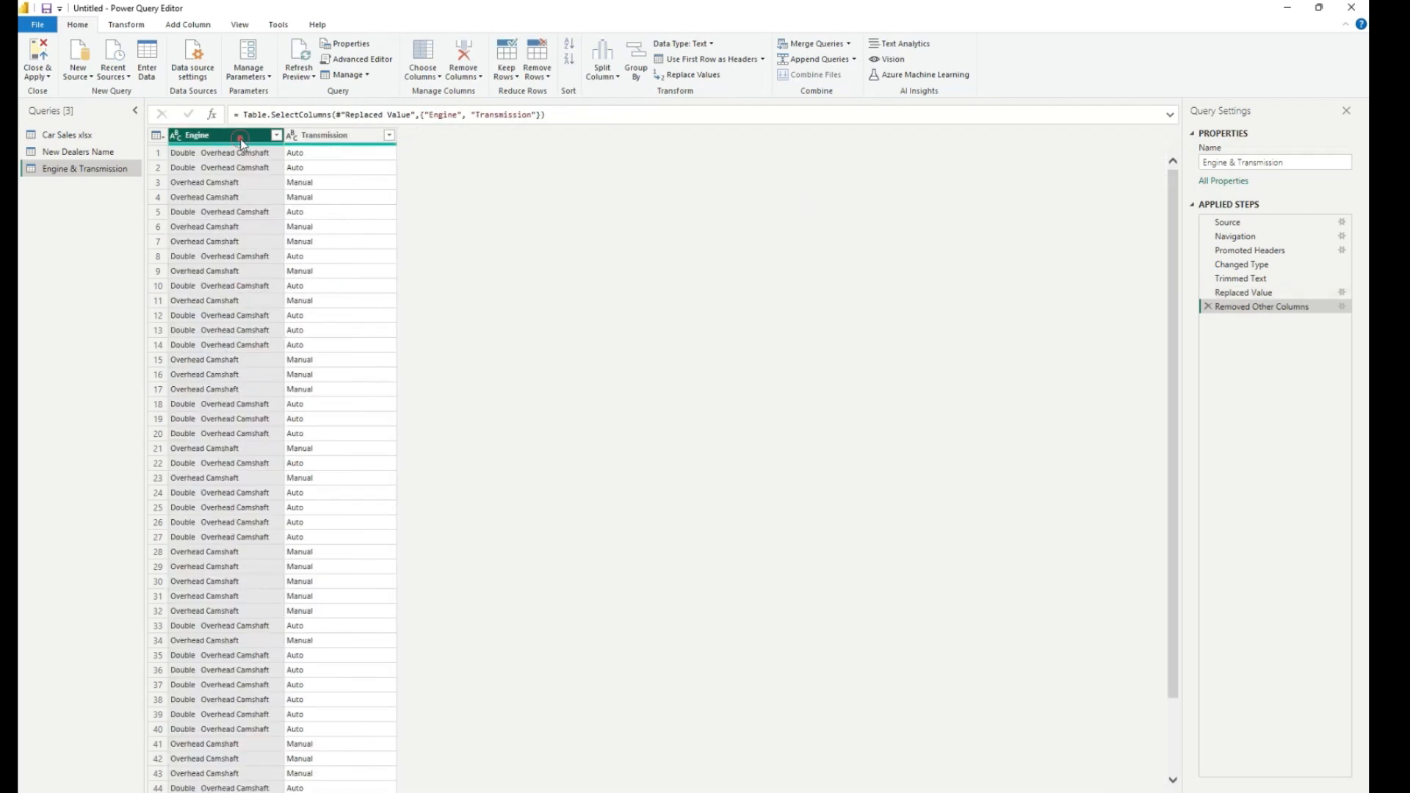
left_click(347, 136, "ctrl")
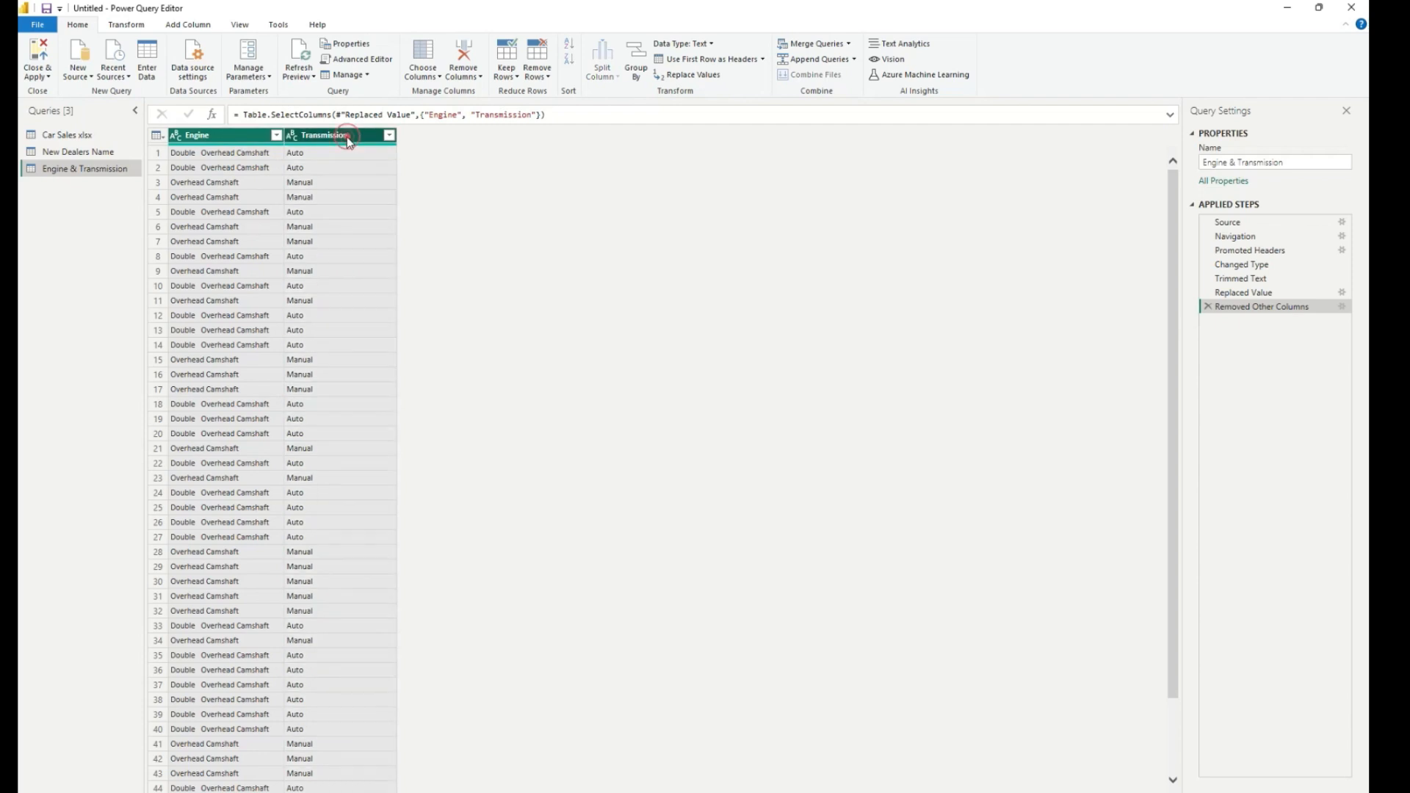
left_click(543, 73)
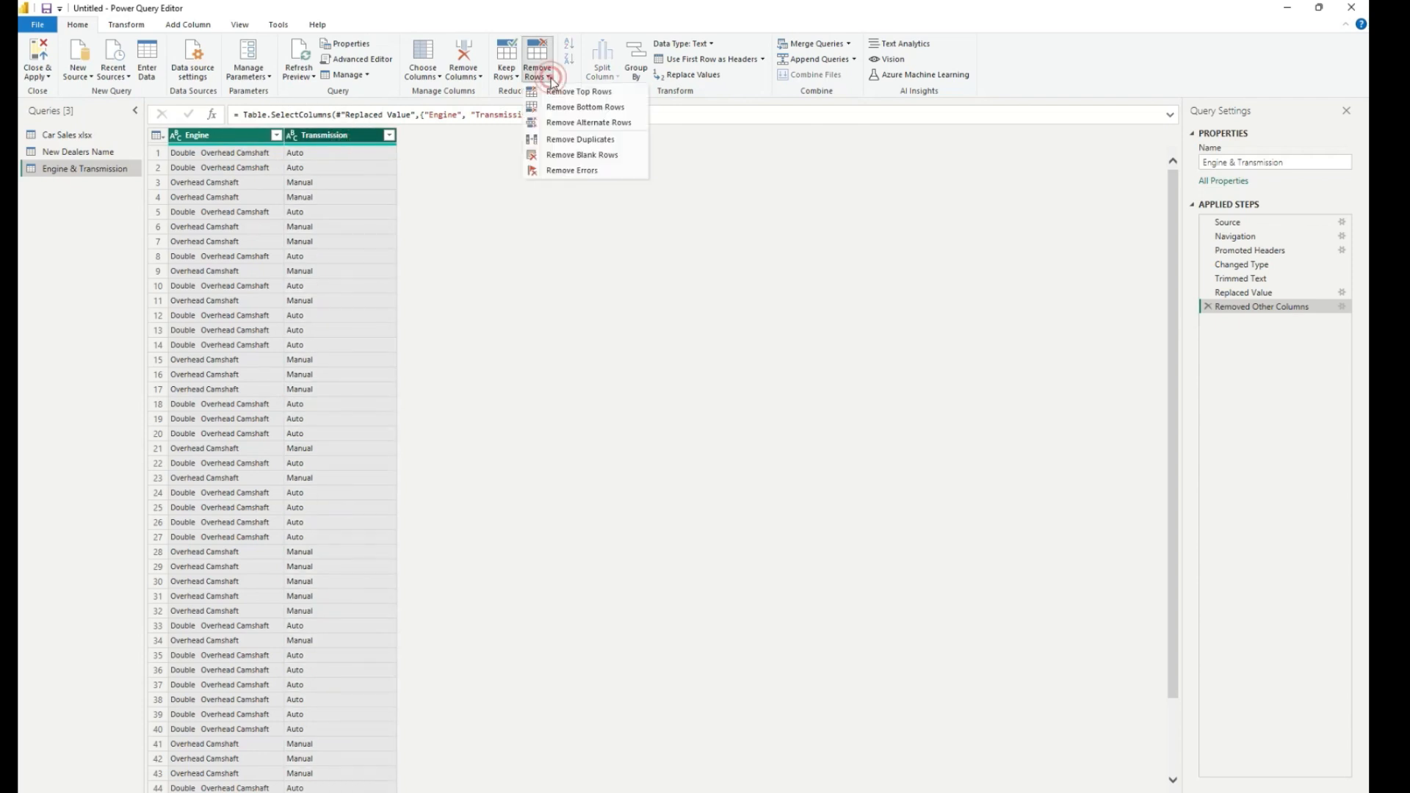
left_click(588, 139)
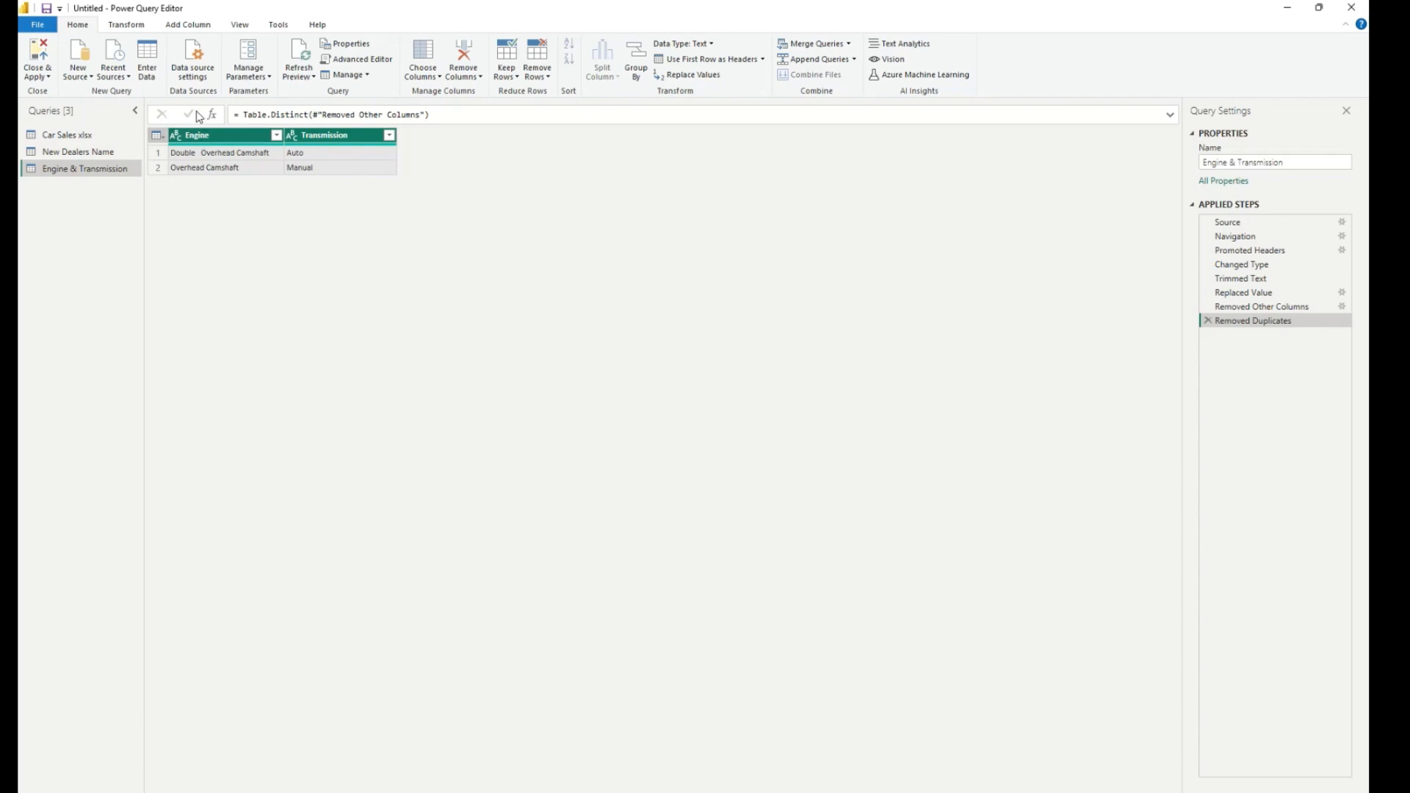
Add an index column starting from 1 to the Engine & Transmission query and name it Engine Type.
left_click(192, 25)
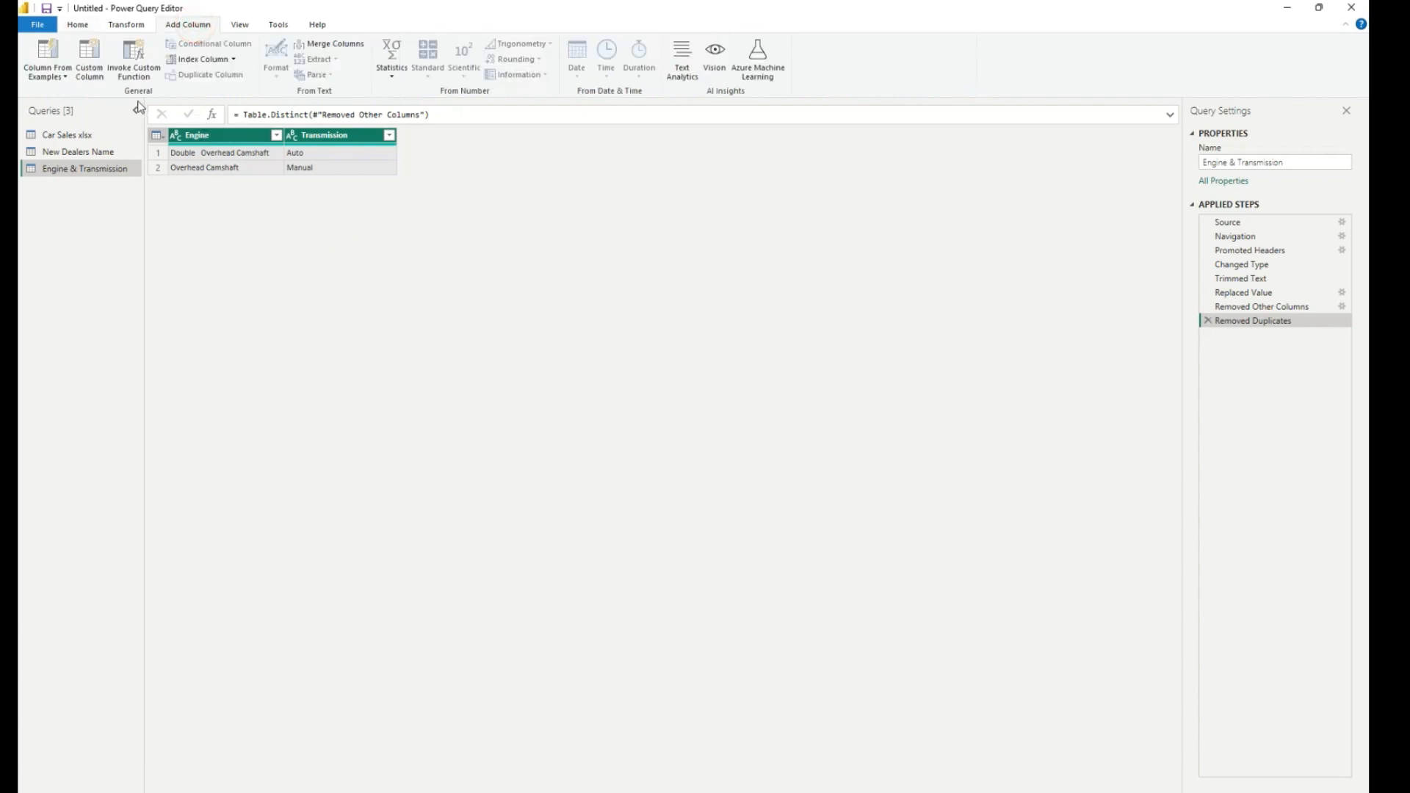
left_click(233, 58)
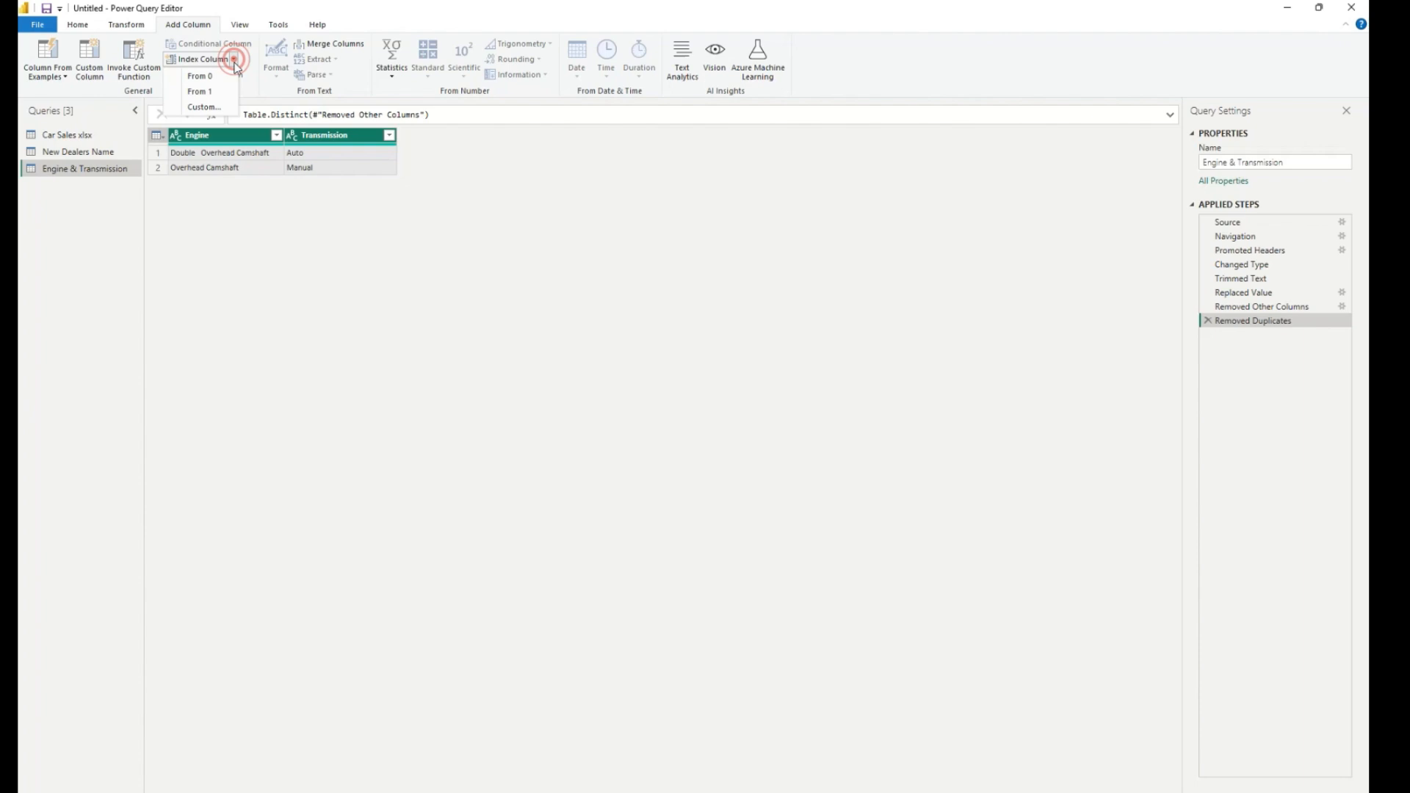
left_click(205, 91)
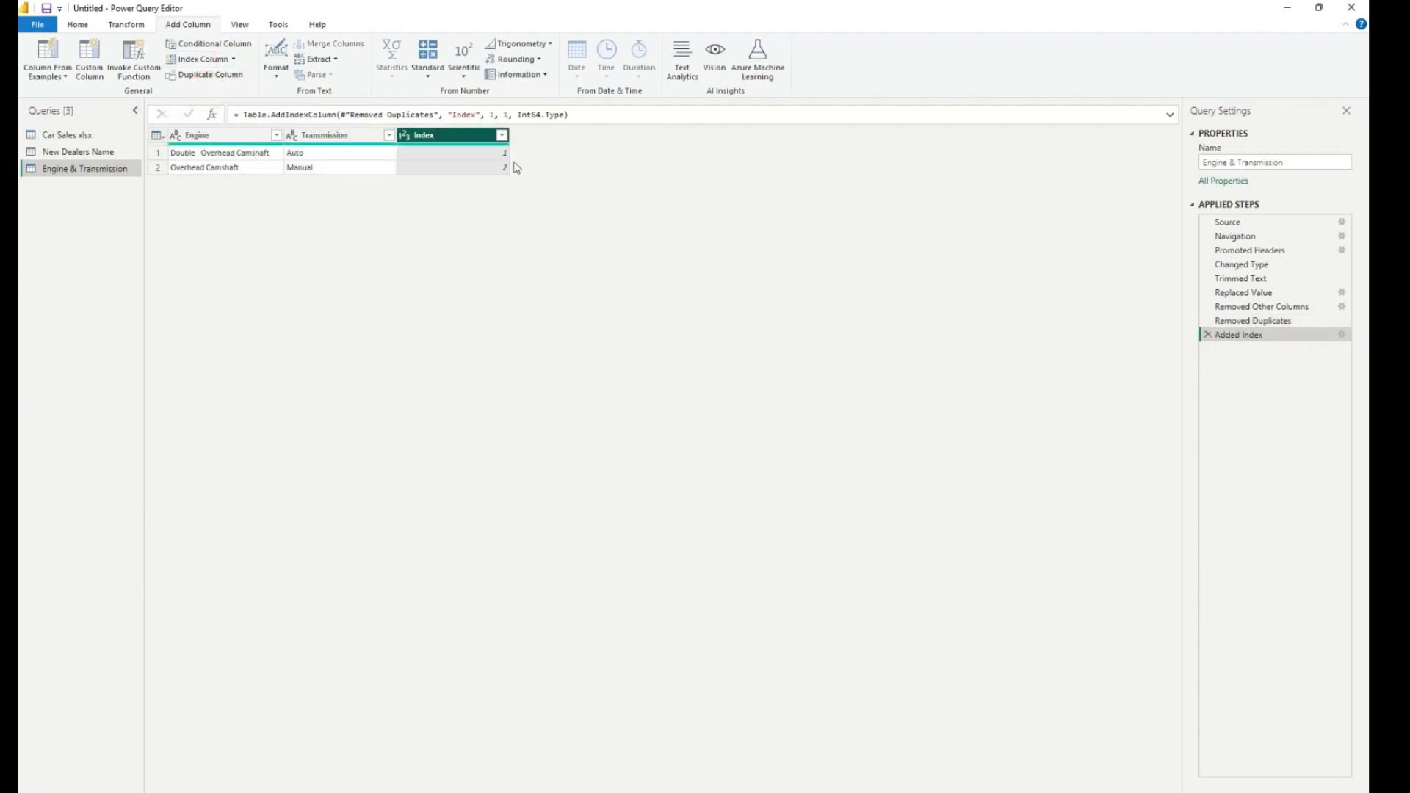
right_click(447, 144)
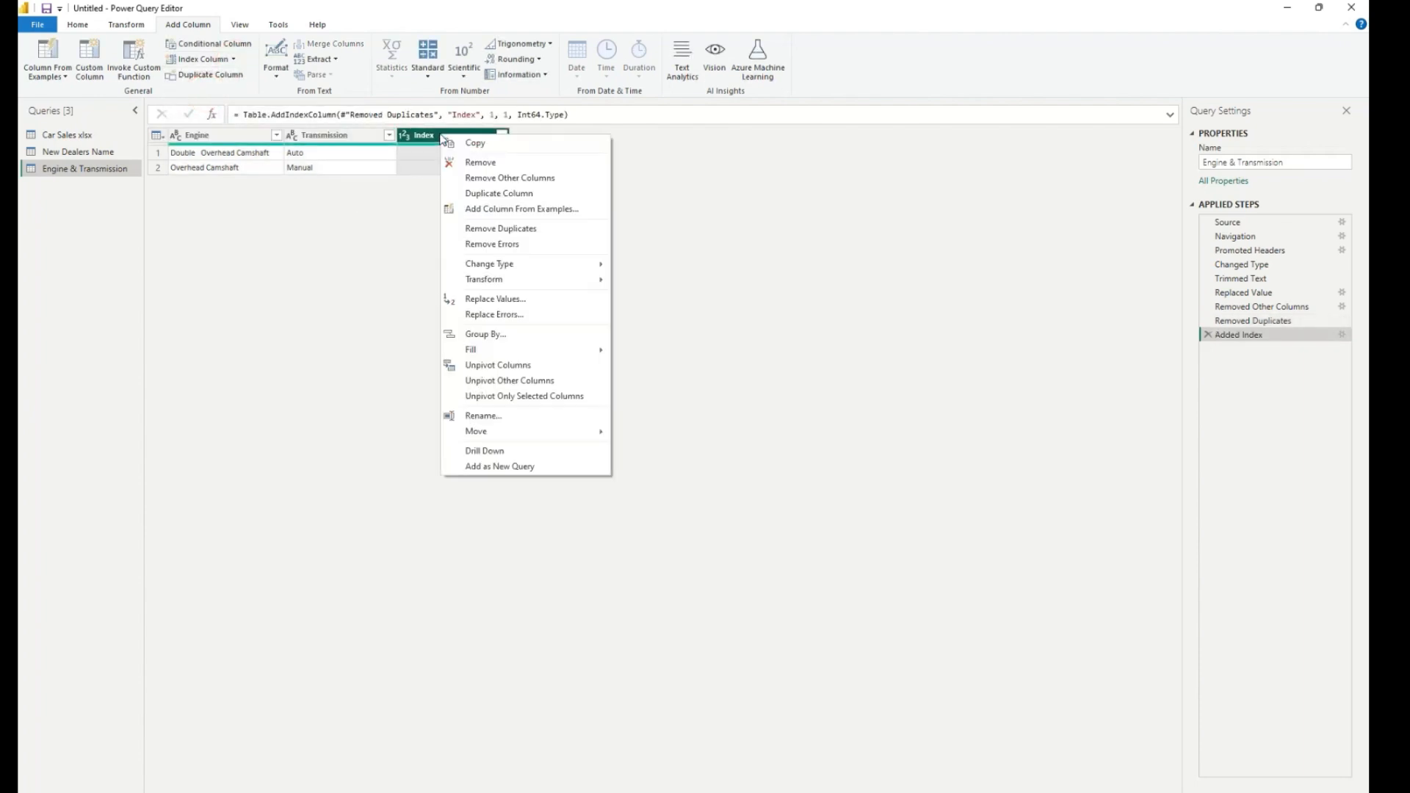
left_click(486, 415)
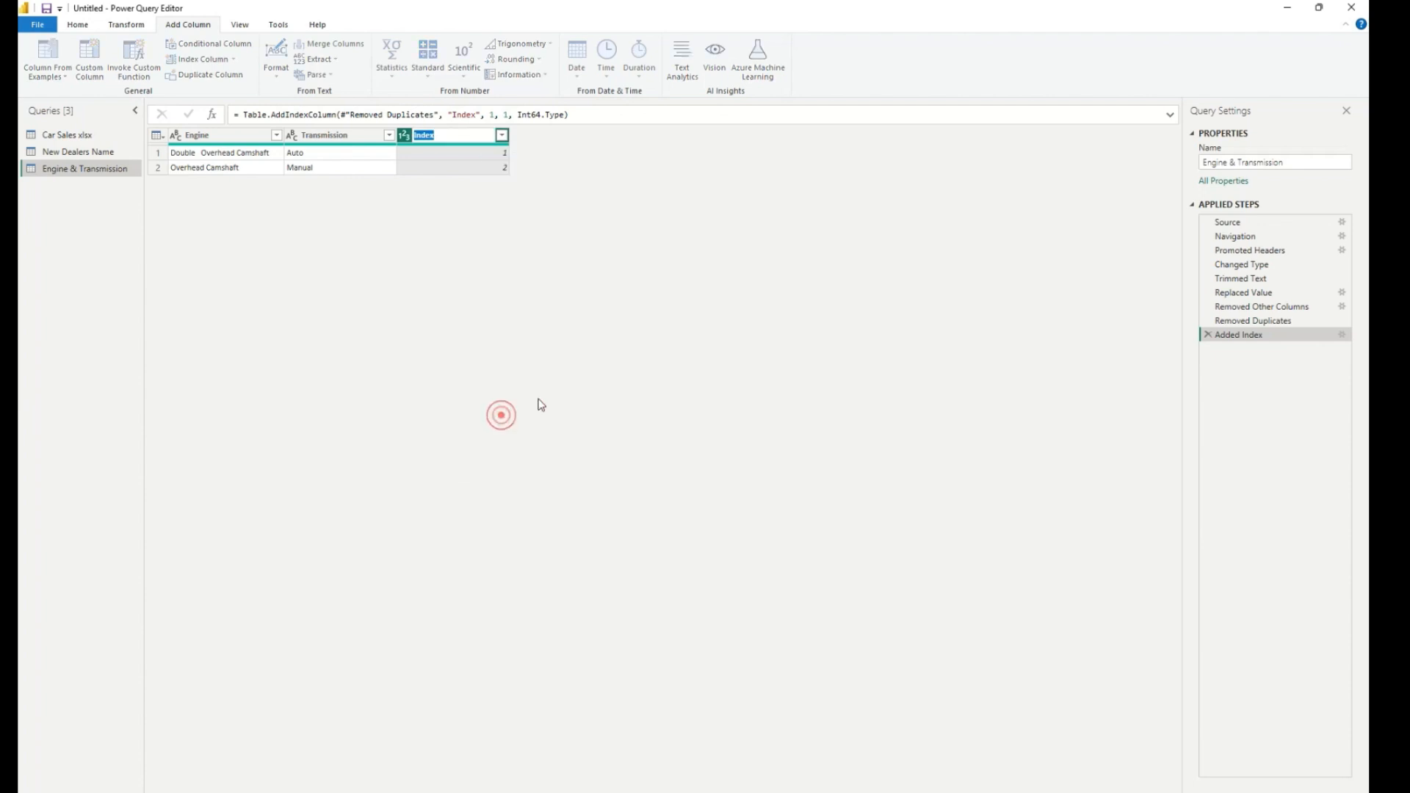
type("Engine Type")
left_click(509, 345)
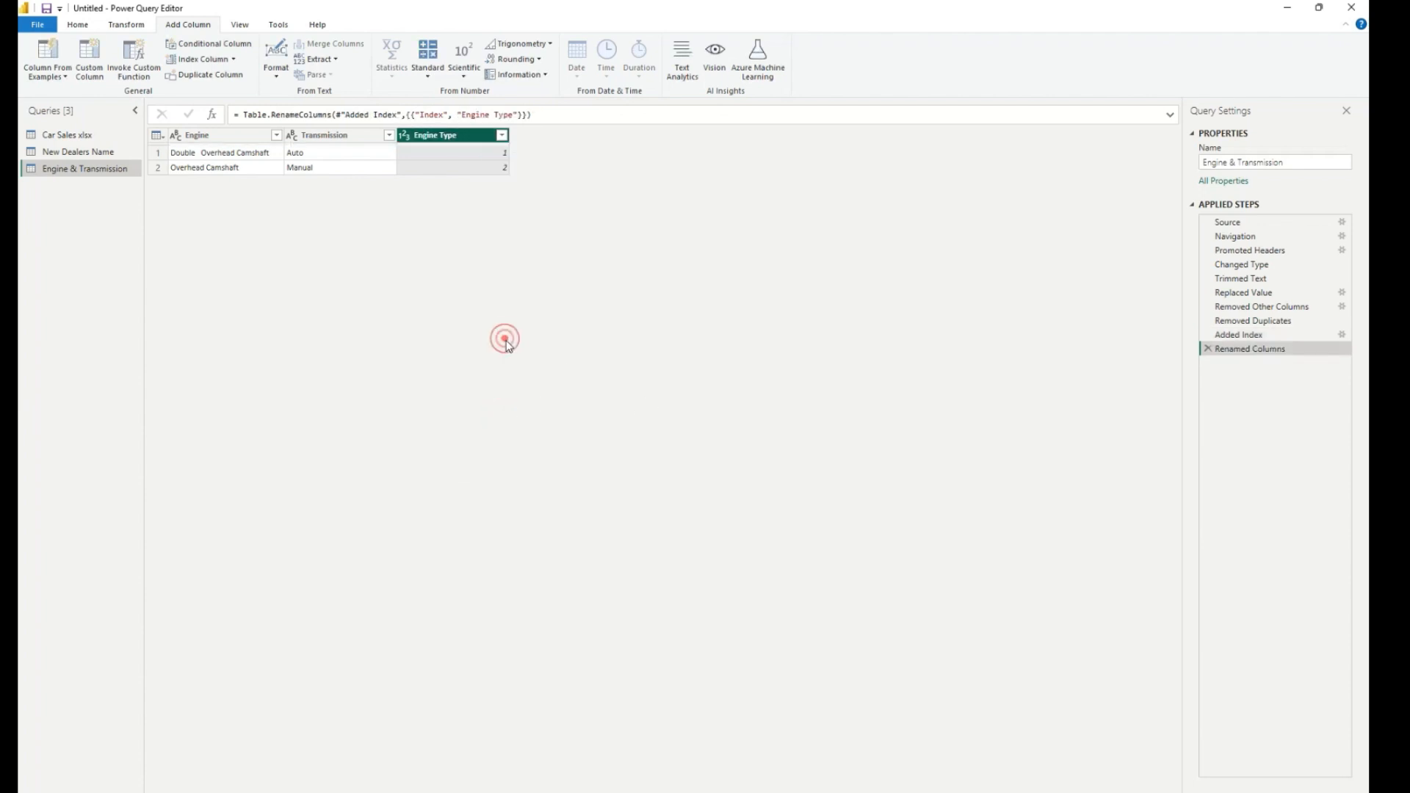
Merge the Engine & Transmission query into Car Sales xlsx by matching their Engine columns with a left outer join.
left_click(68, 136)
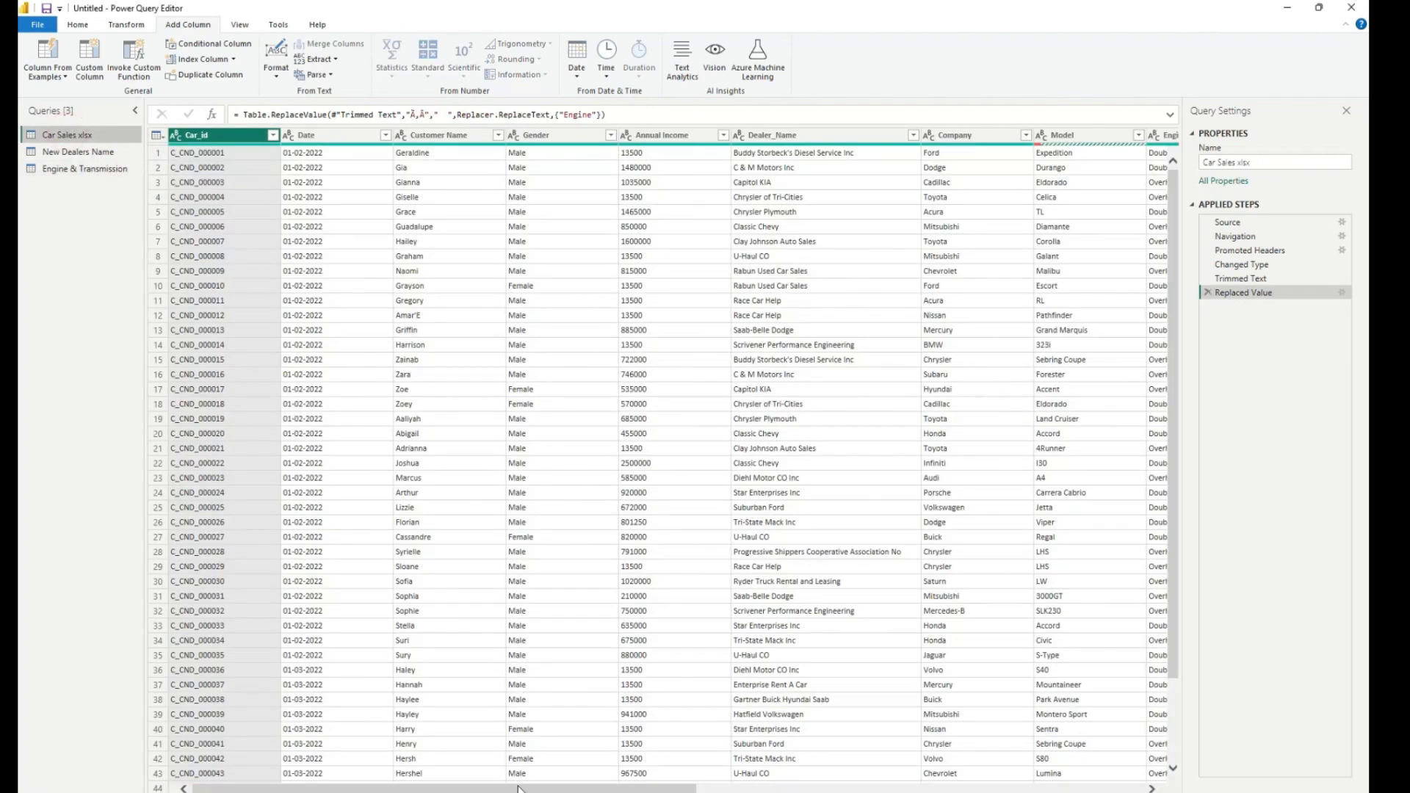
left_click(78, 26)
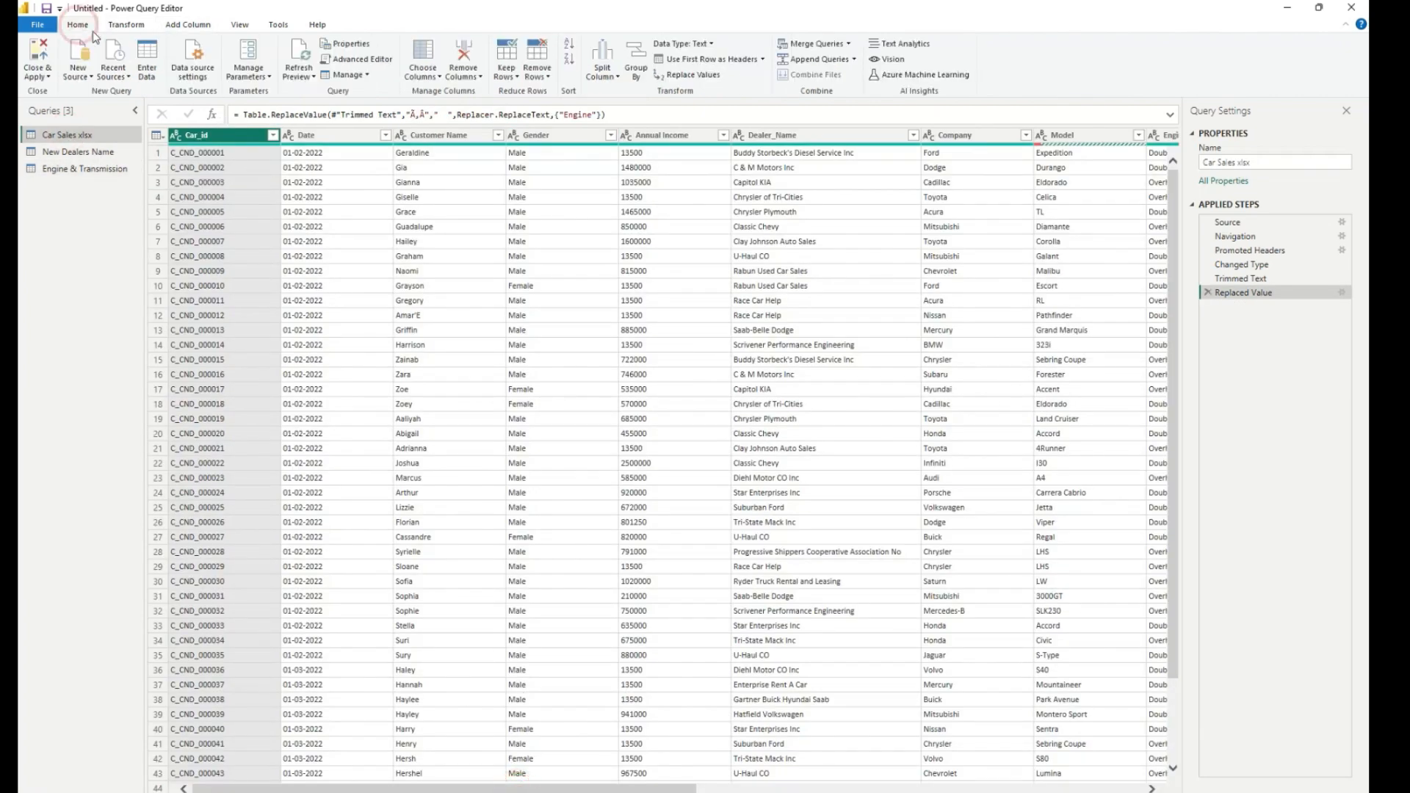
left_click(849, 50)
left_click(850, 59)
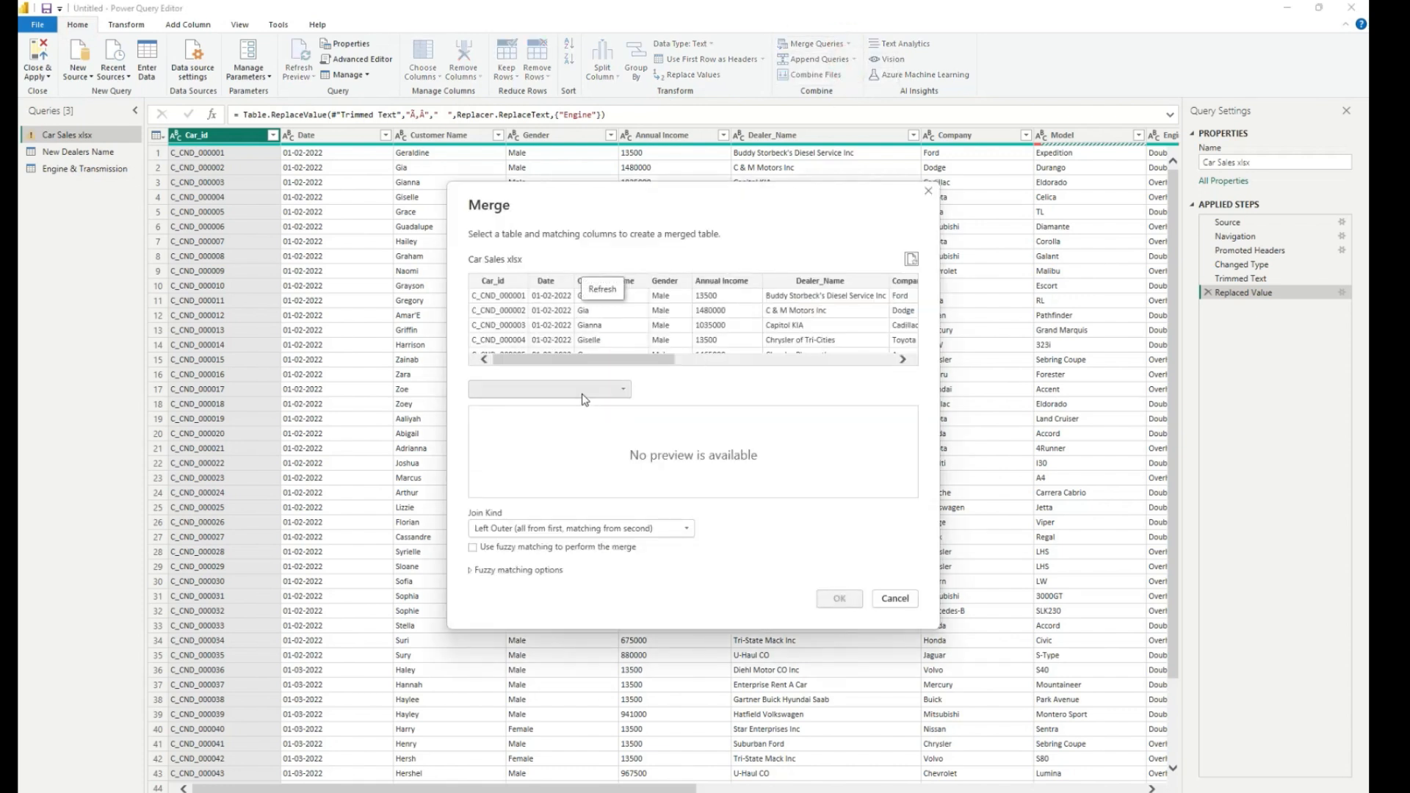
left_click(583, 390)
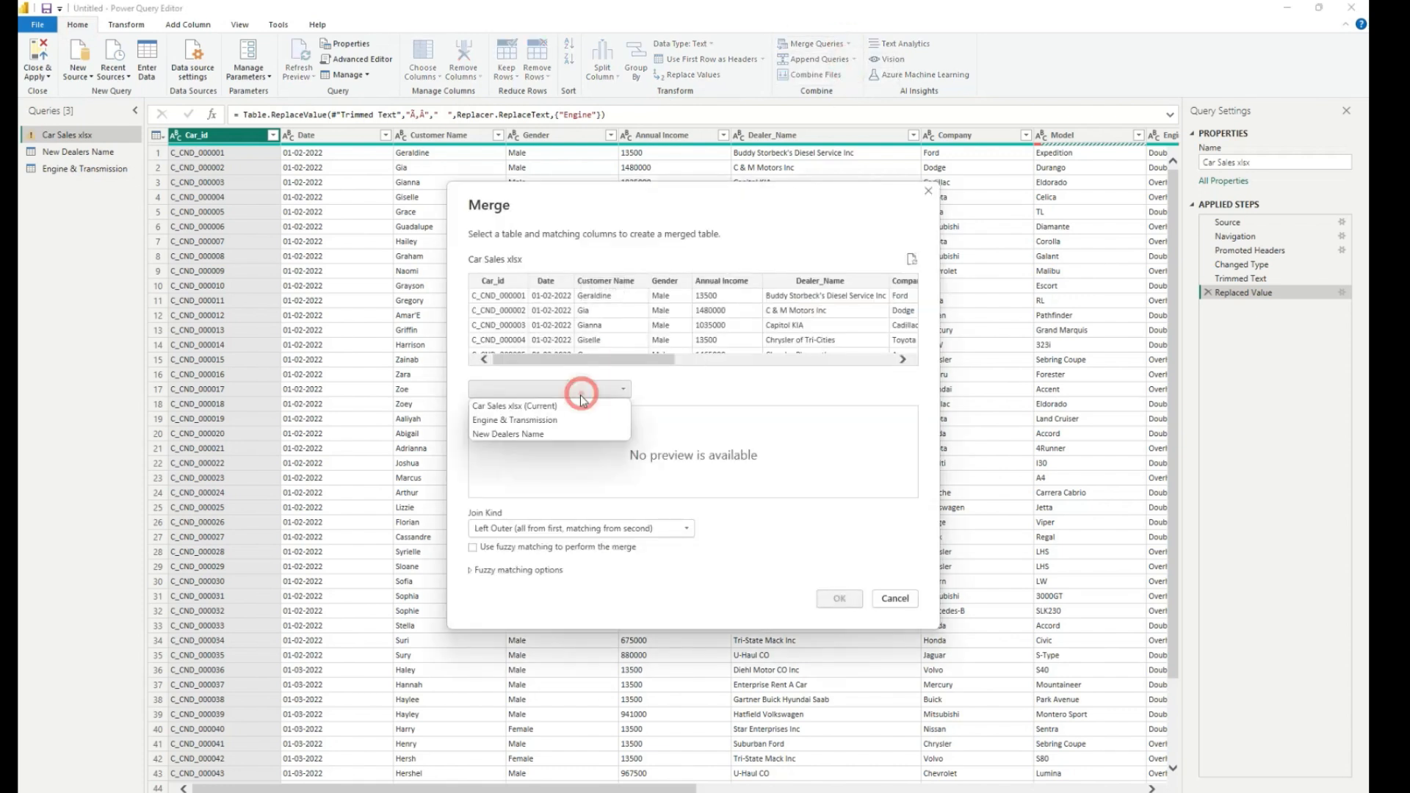
left_click(530, 421)
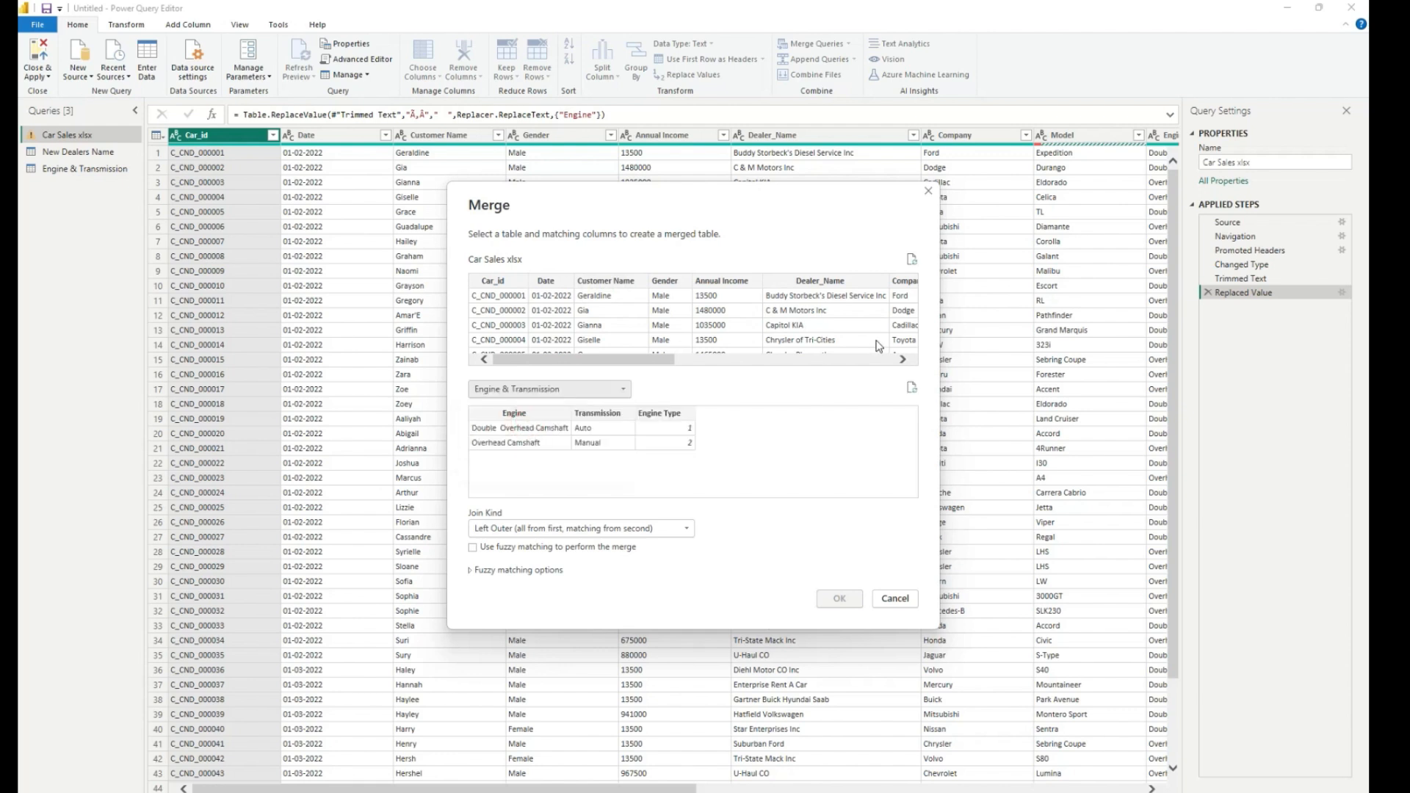
left_click(512, 415)
left_click_drag(660, 359, 749, 381)
left_click(807, 280)
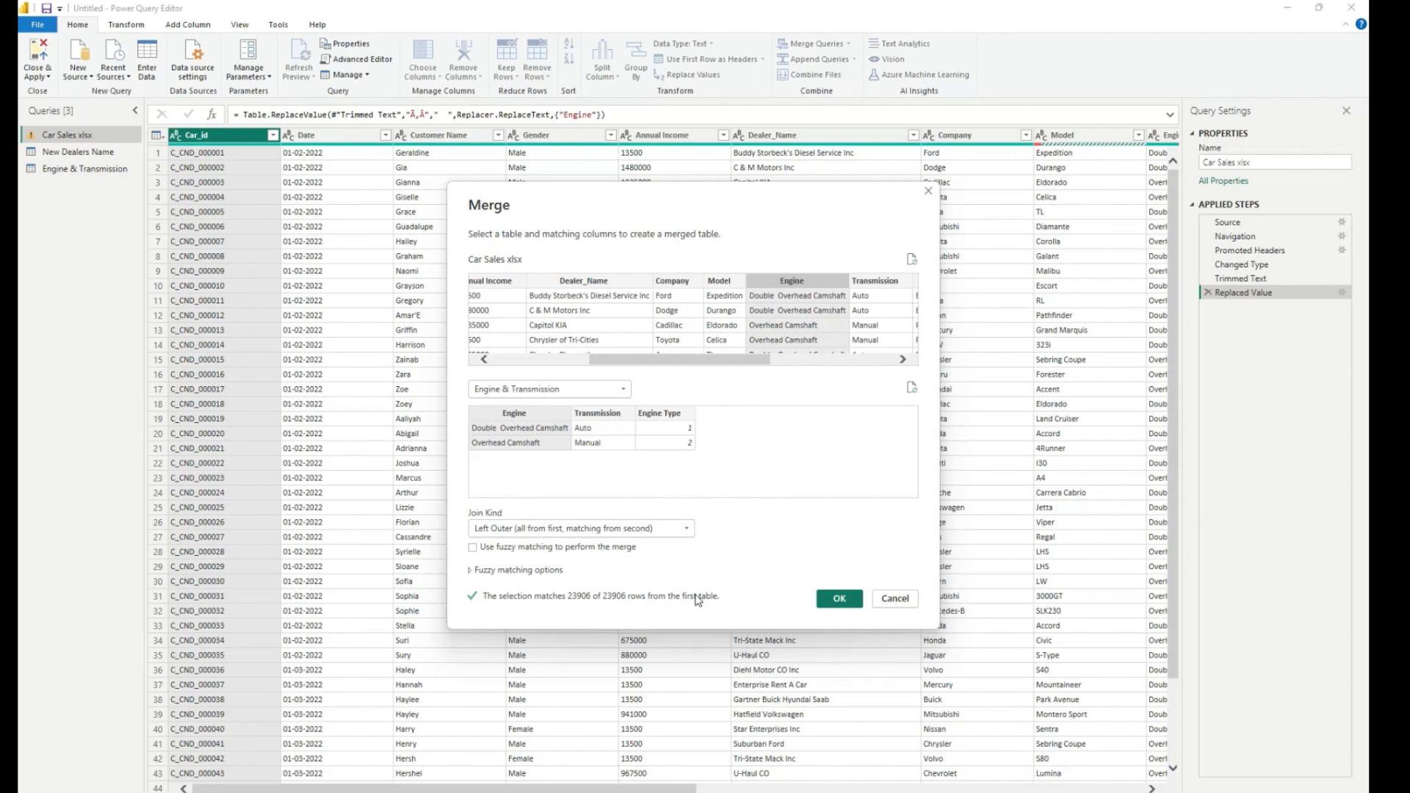
left_click(841, 602)
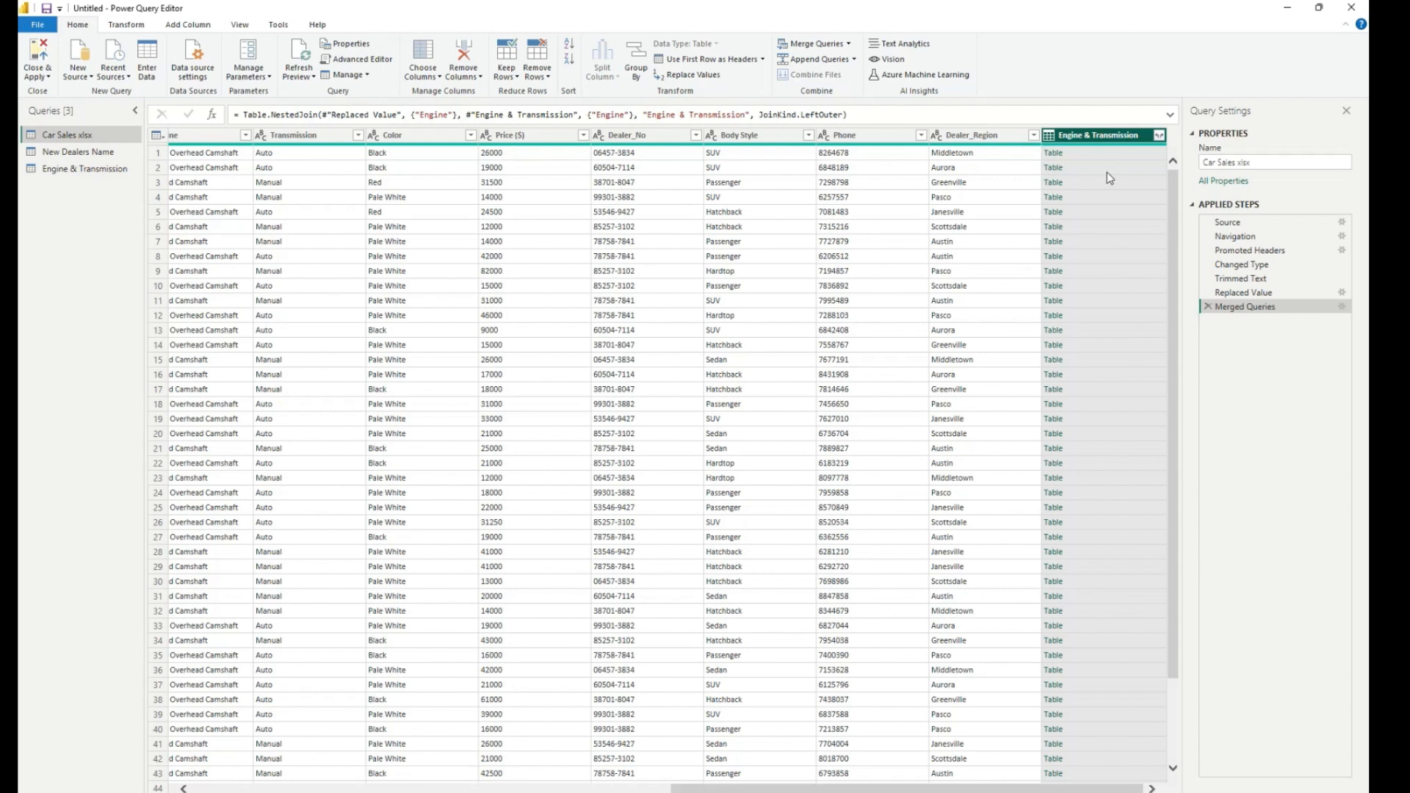
Expand the merged Engine & Transmission column to include only Engine Type, leaving out Engine and Transmission.
left_click(1158, 136)
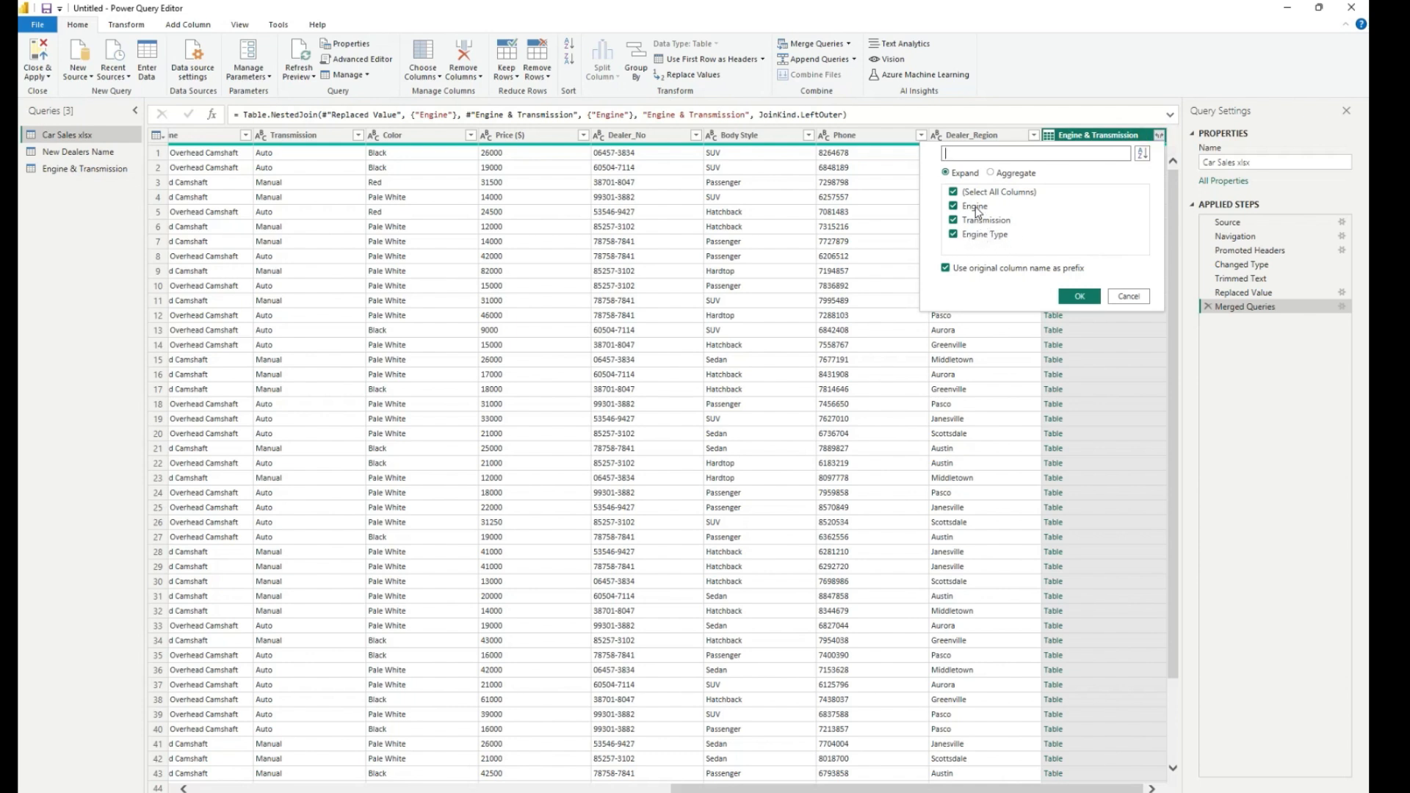
left_click(954, 220)
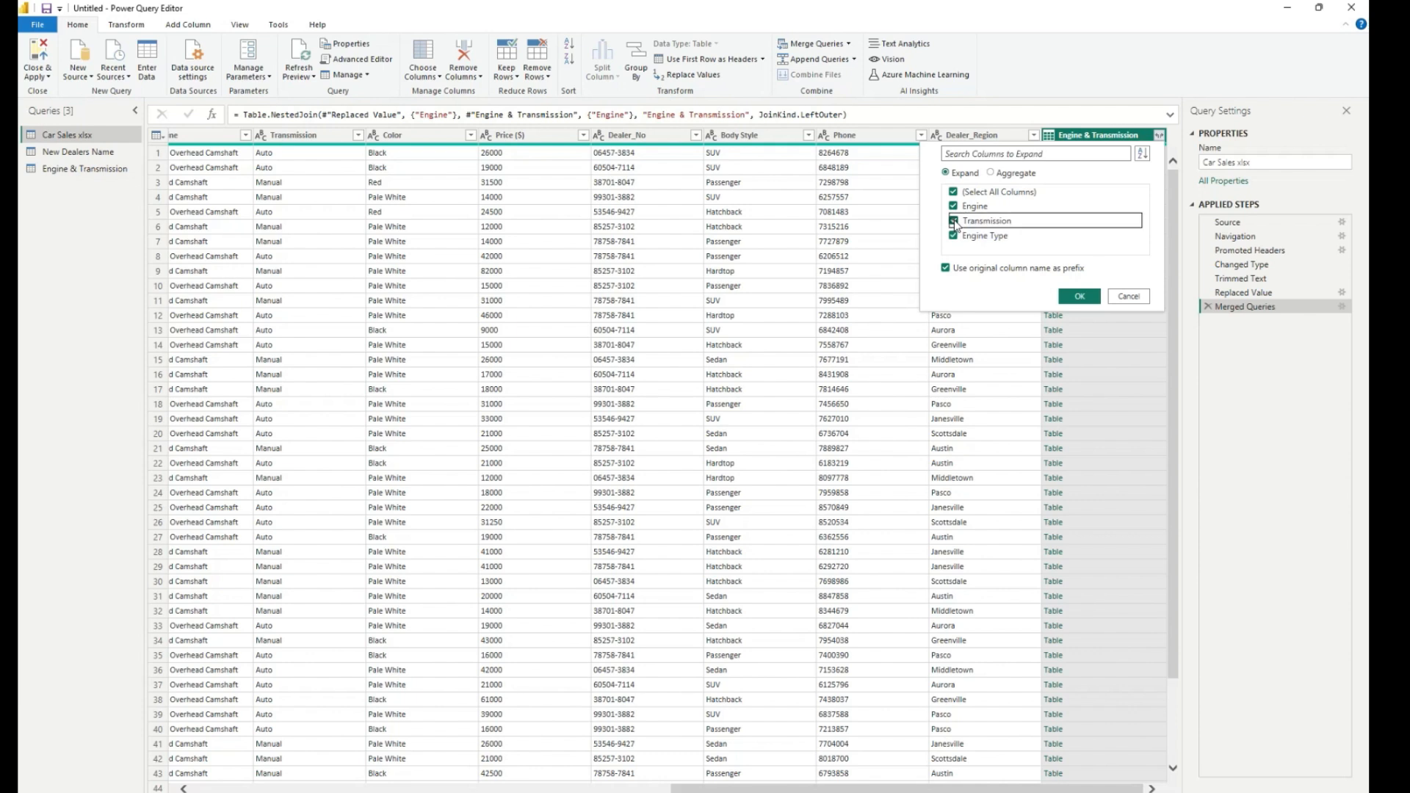
left_click(954, 207)
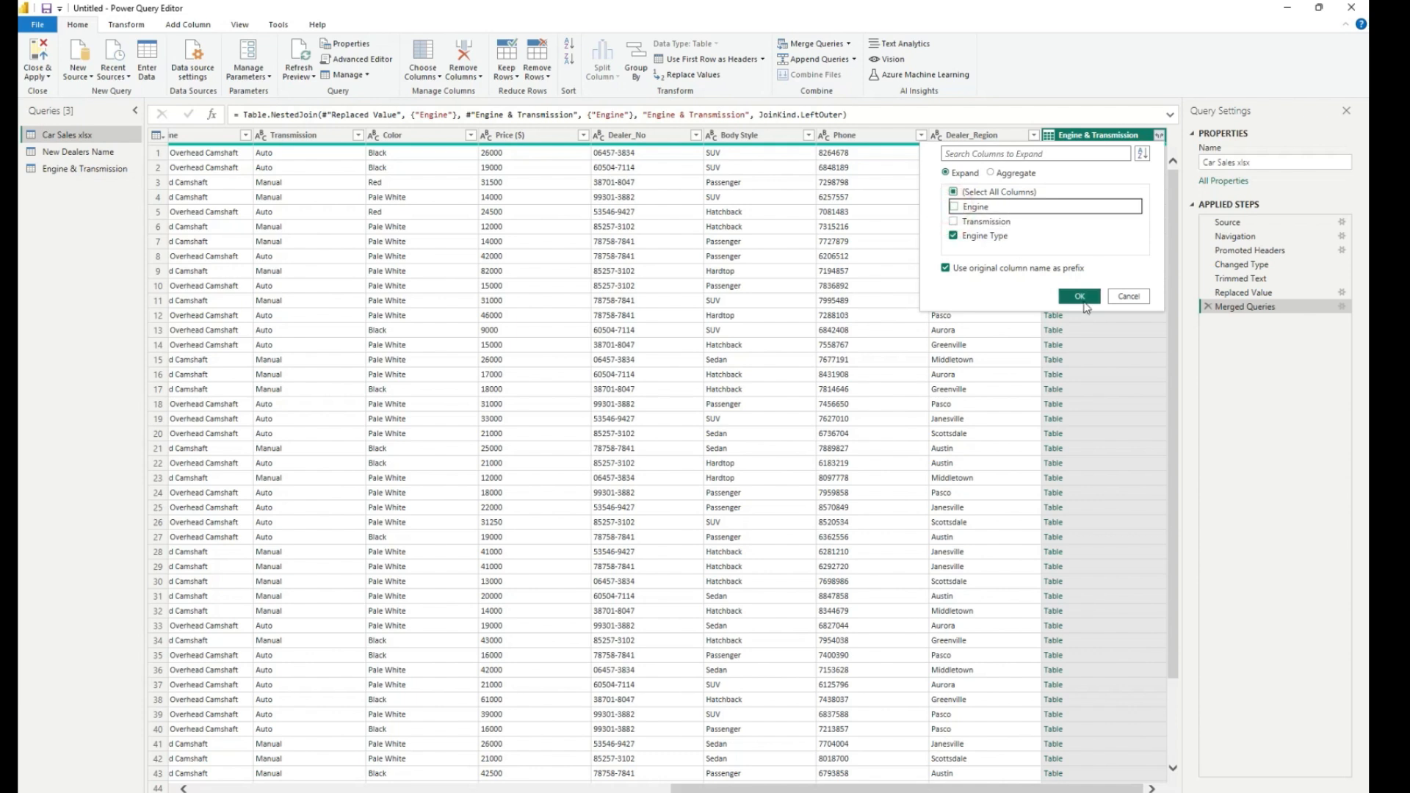
left_click(1079, 297)
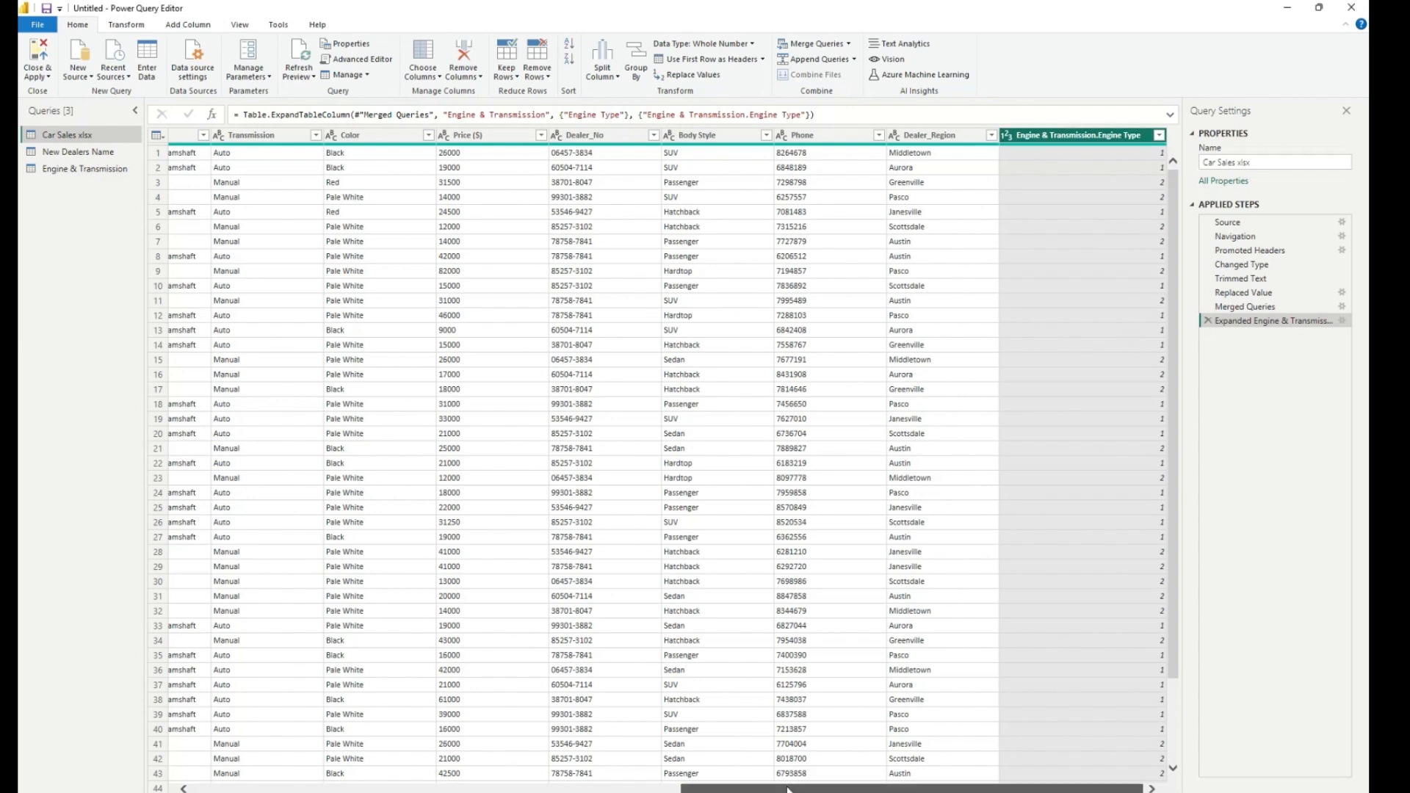
Rename the expanded Engine & Transmission.Engine Type column as Engine Type.
right_click(1054, 136)
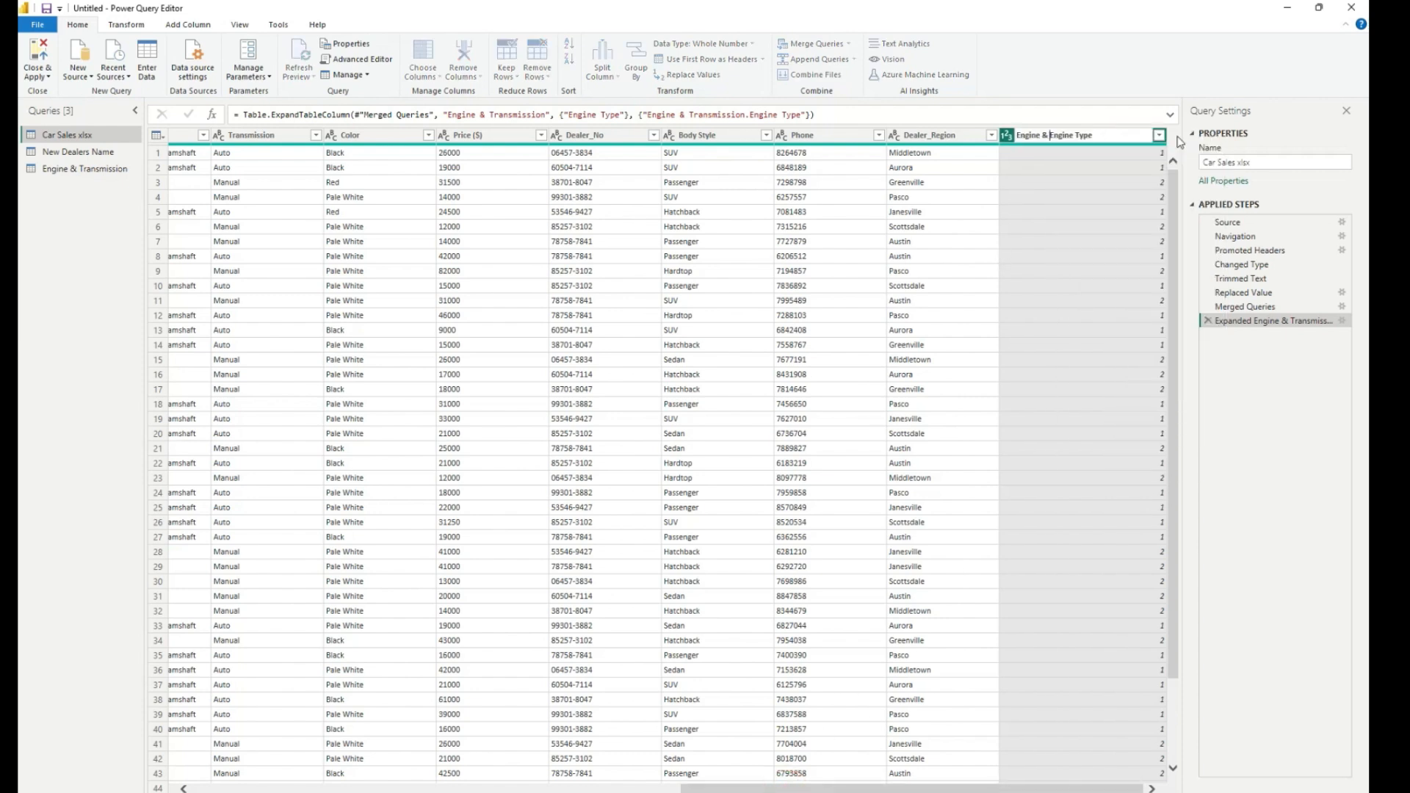
key("BackSpace")
key("BackSpace")
key("BackSpace")
key("BackSpace")
key("BackSpace")
key("BackSpace")
key("BackSpace")
key("BackSpace")
key("BackSpace")
key("Return")
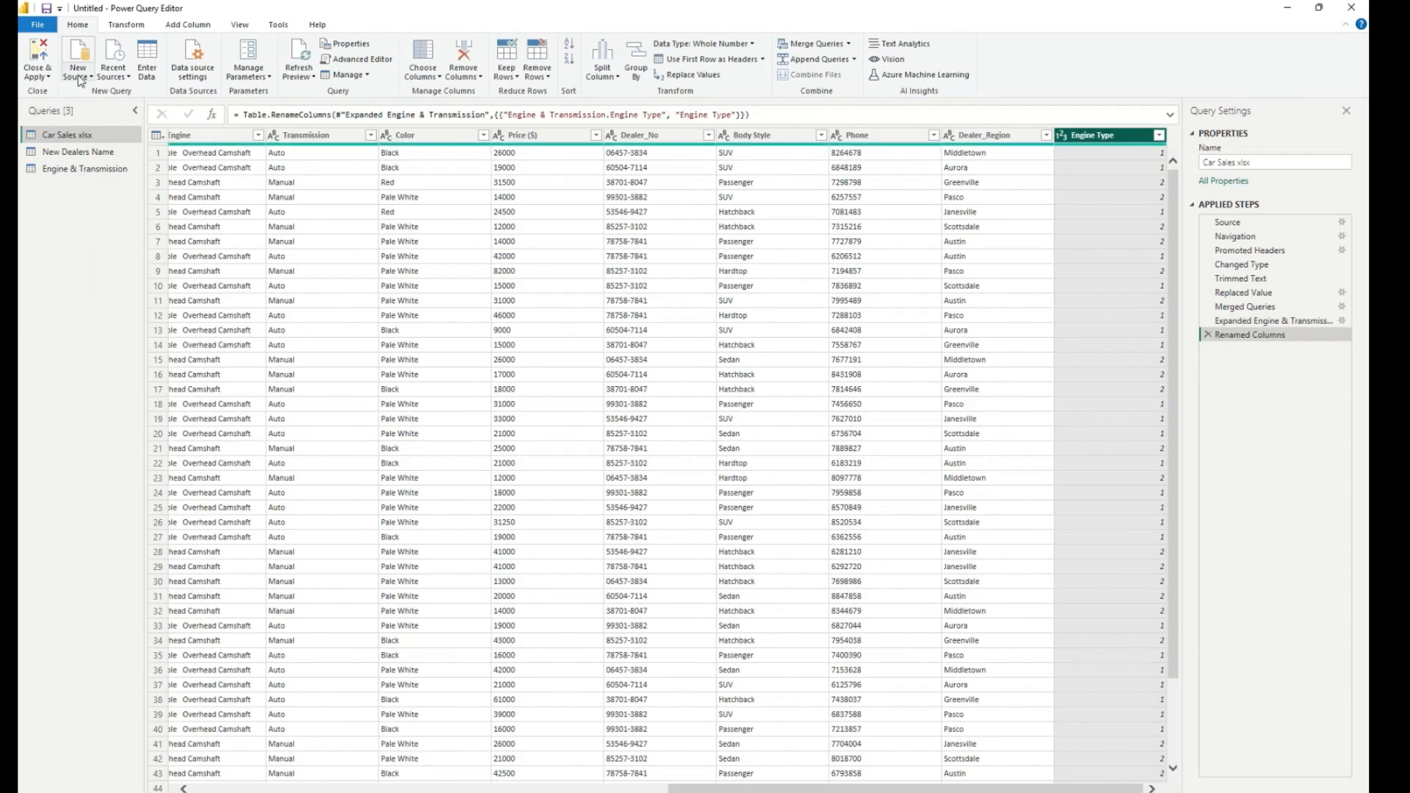
Apply the query changes to the report model, close the Power Query Editor and collapse the Car Sales xlsx table's fields.
left_click(48, 77)
left_click(58, 92)
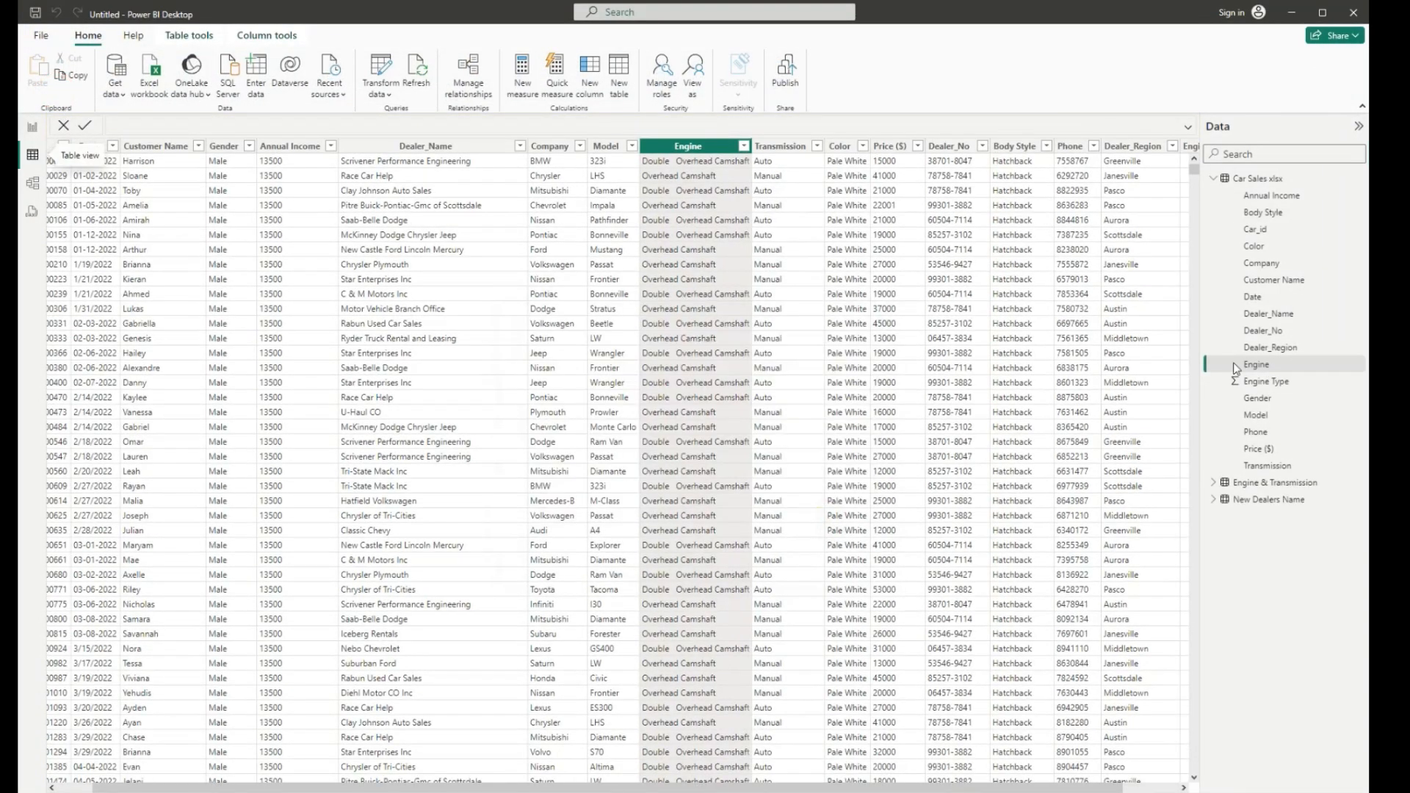
left_click(1214, 178)
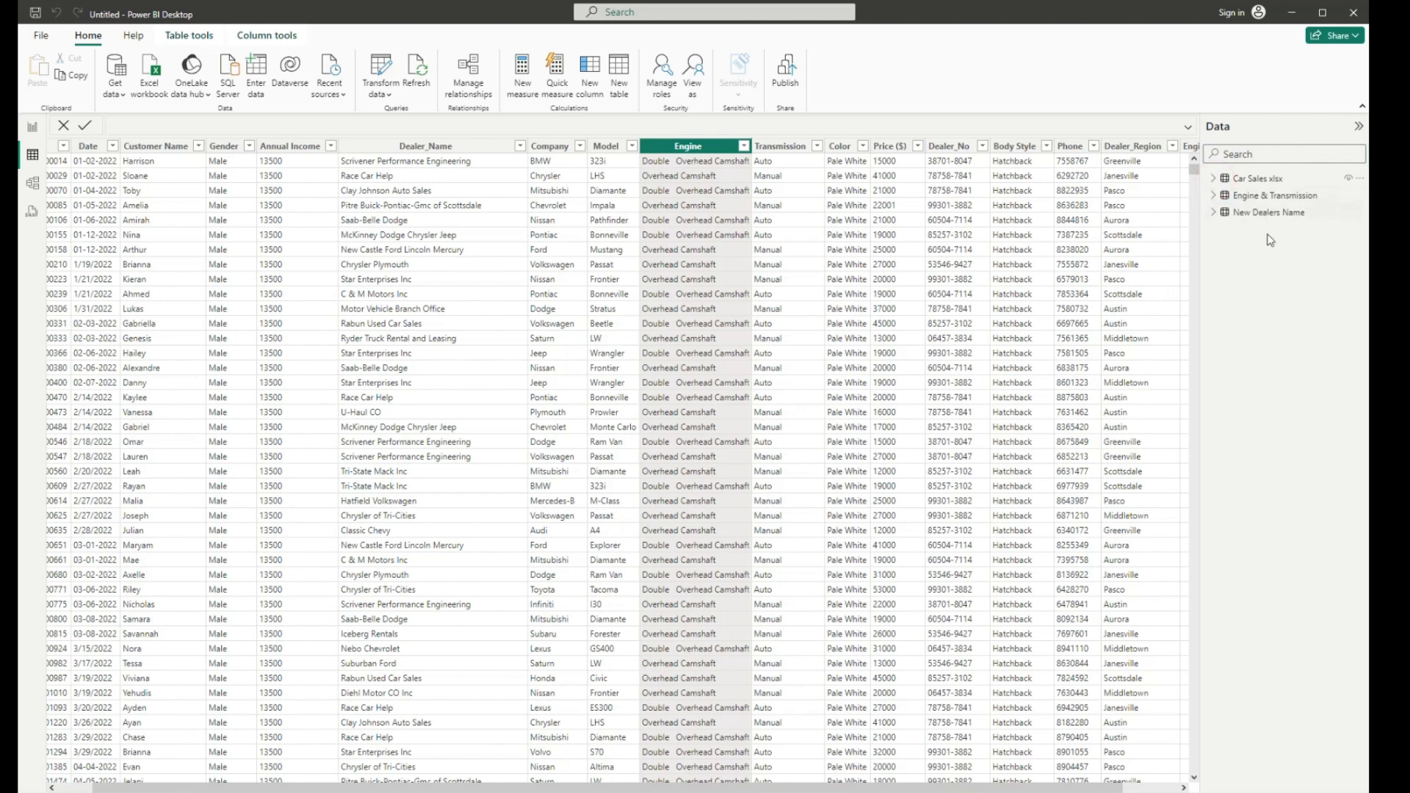
Review the Engine & Transmission and Car Sales xlsx tables, including the distinct values in the Dealer_Region column.
left_click(1235, 197)
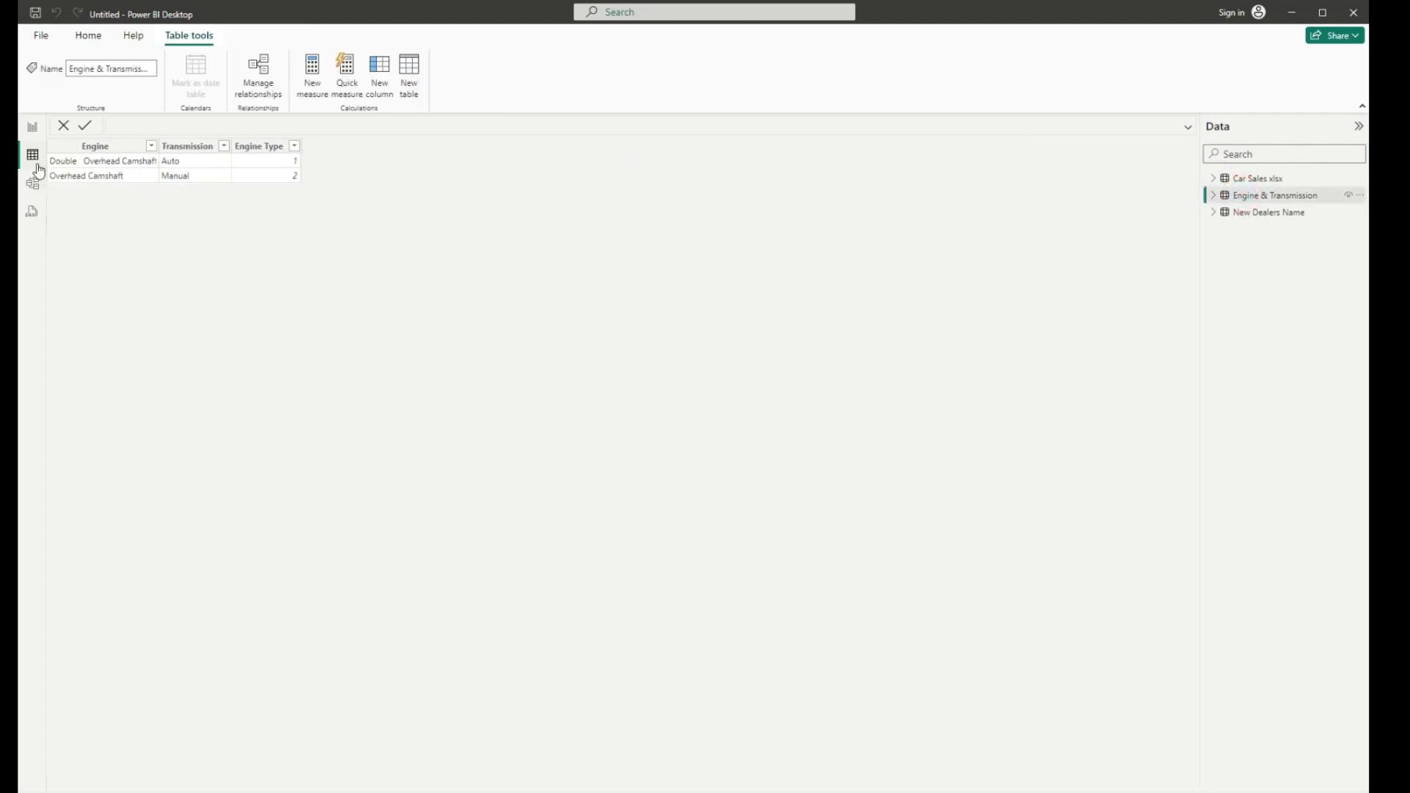
left_click(32, 128)
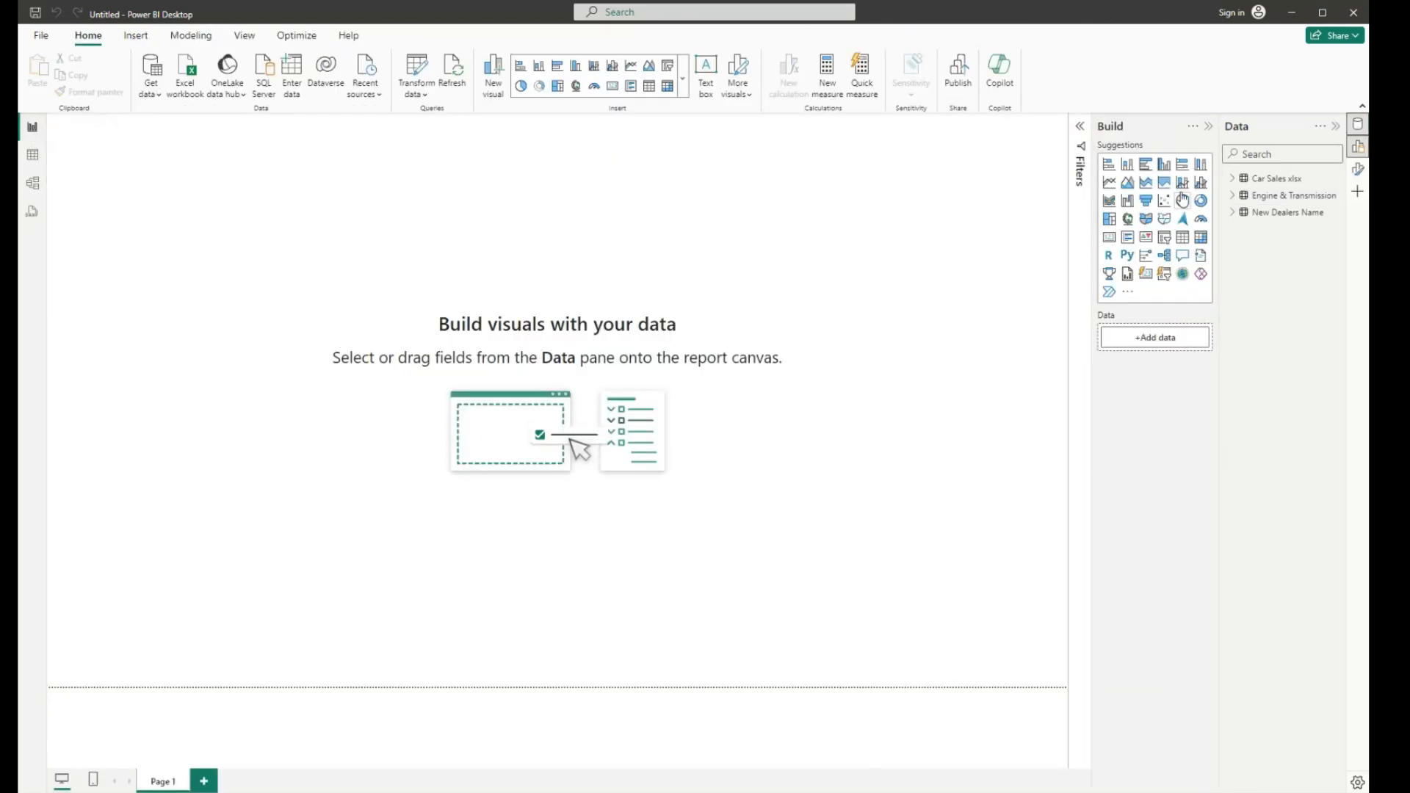
left_click(1281, 195)
left_click(1281, 178)
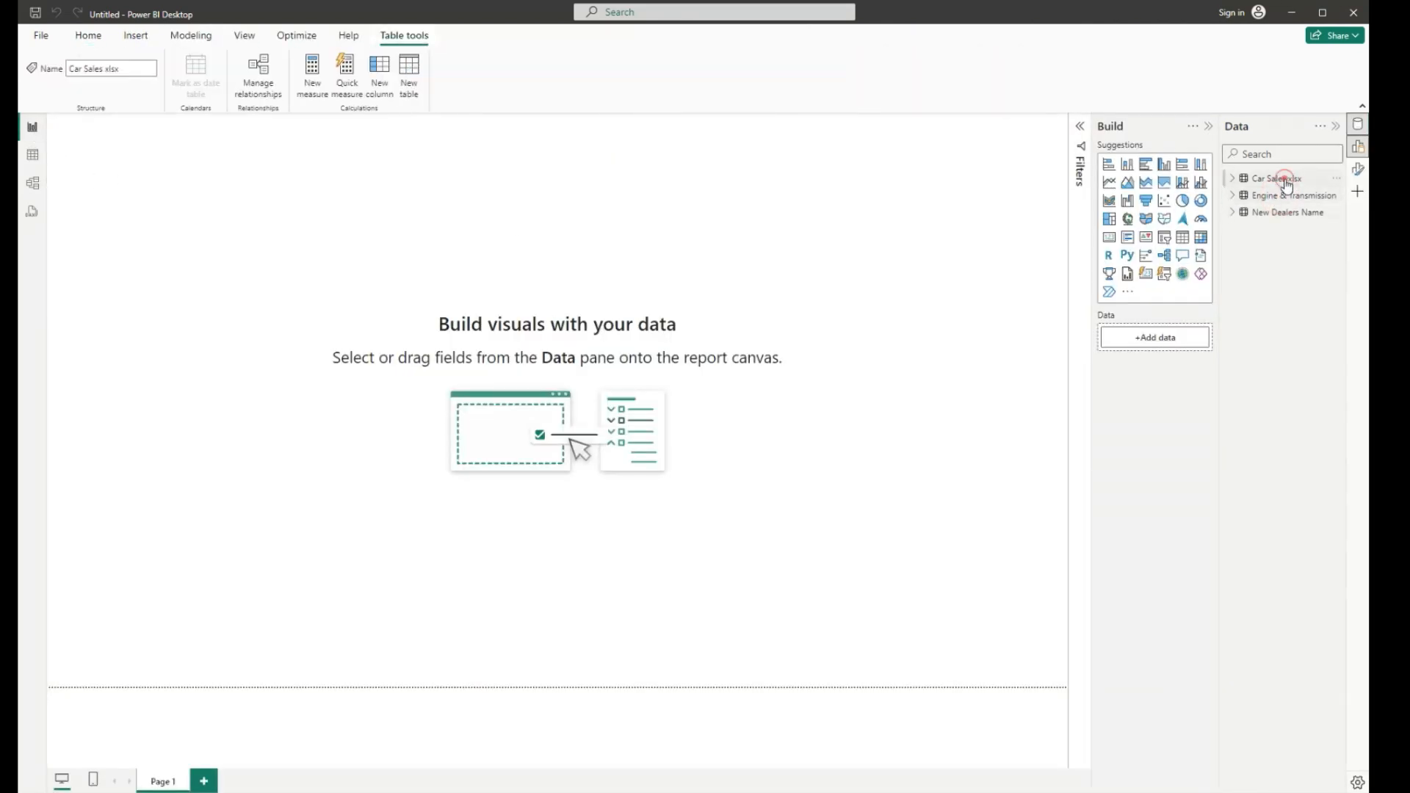
left_click(31, 157)
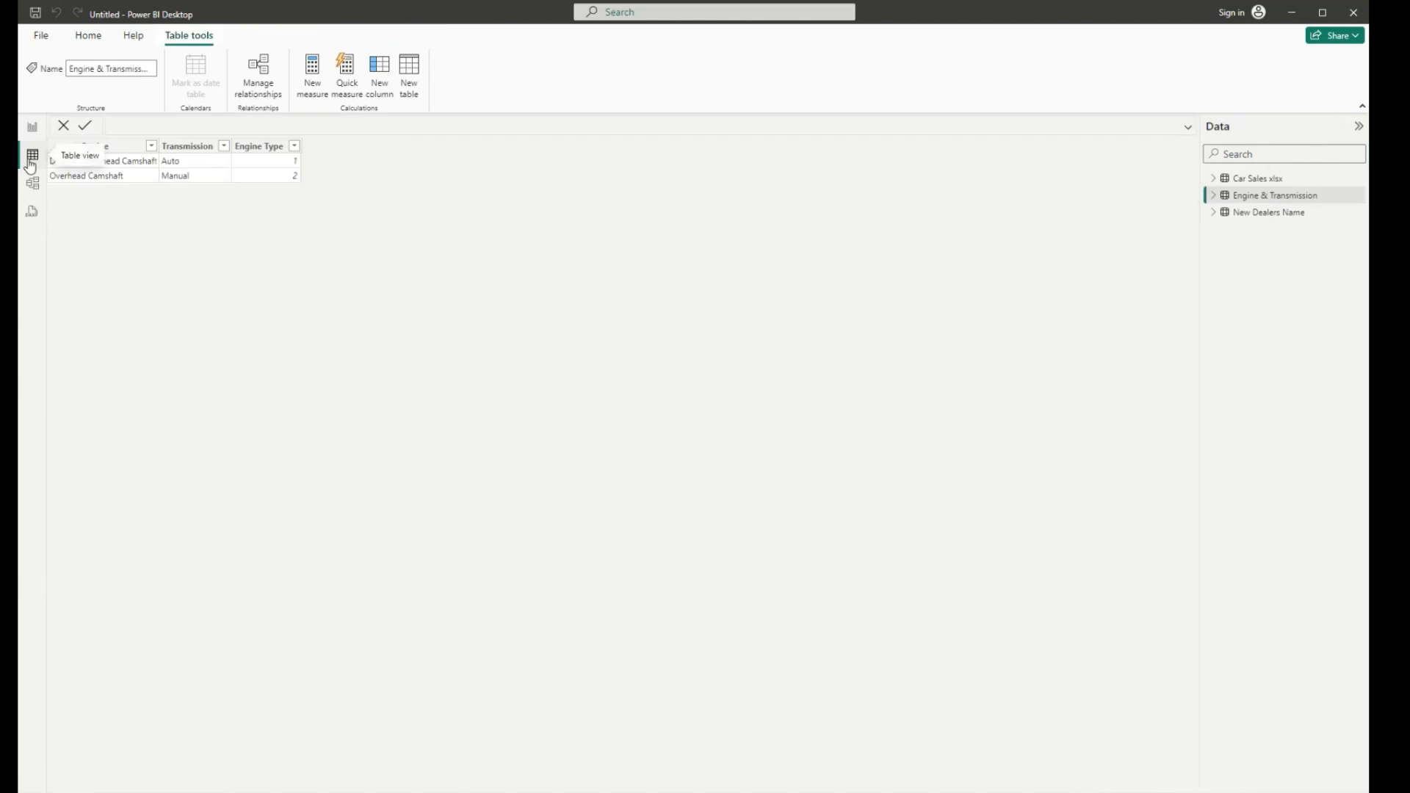
left_click(1256, 181)
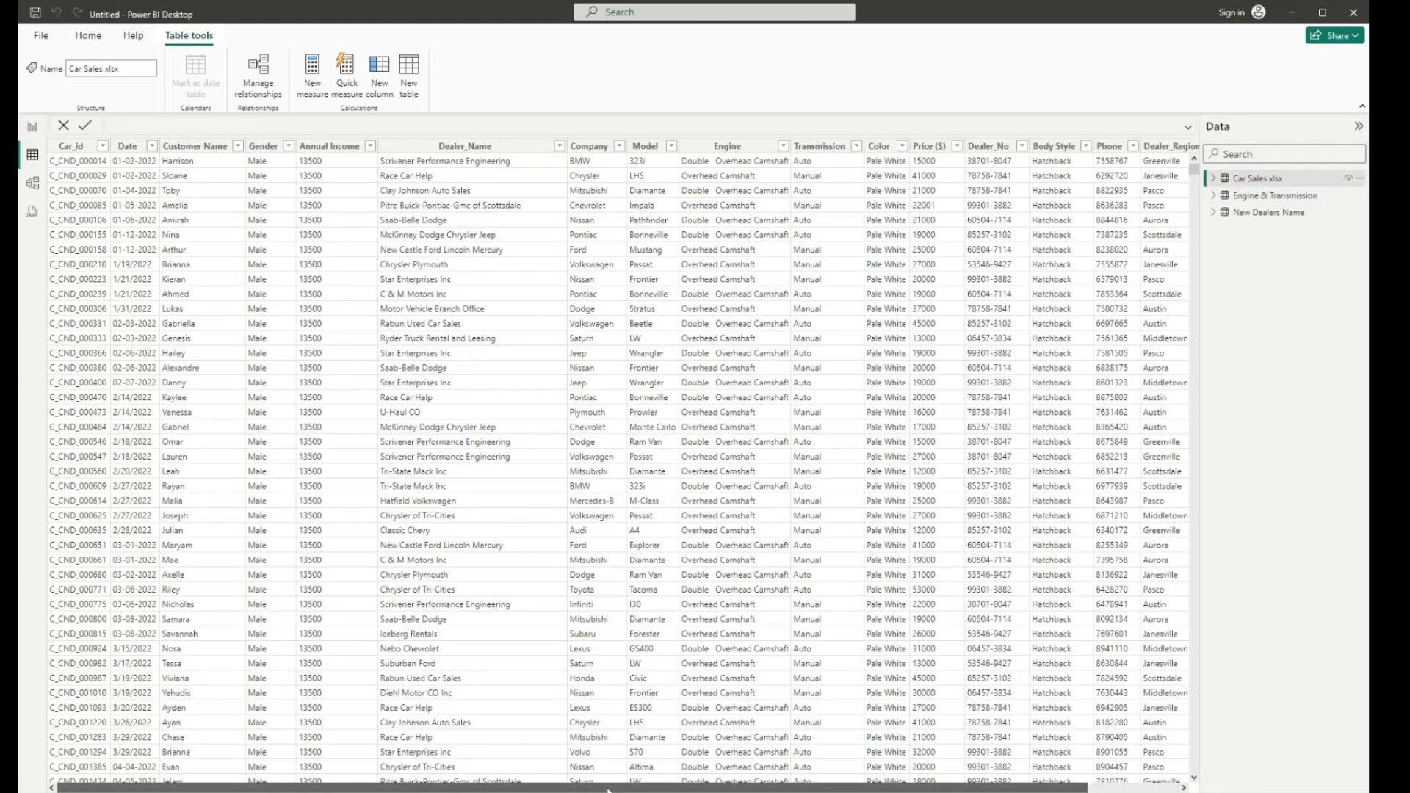
left_click_drag(514, 784, 604, 784)
mouse_move(942, 792)
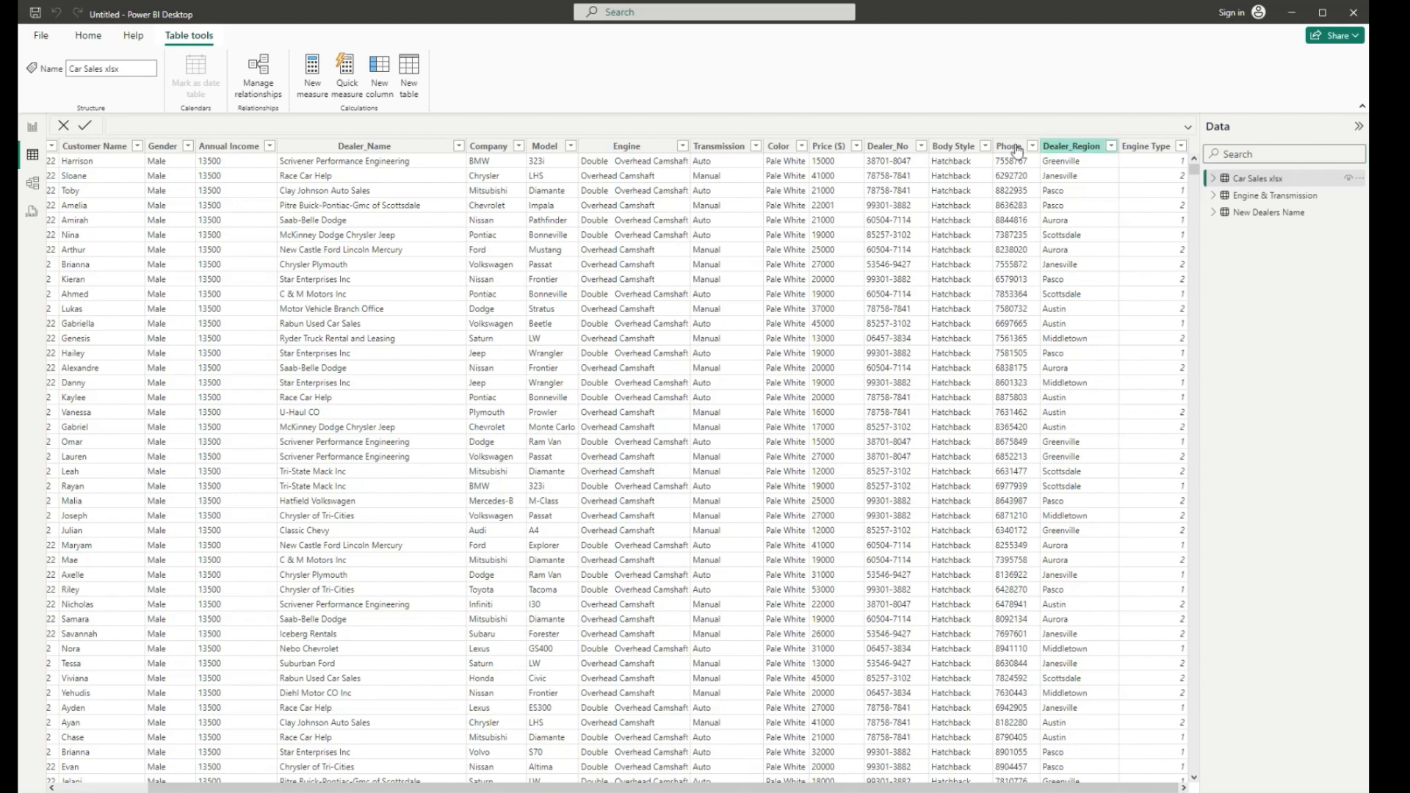
left_click(1111, 146)
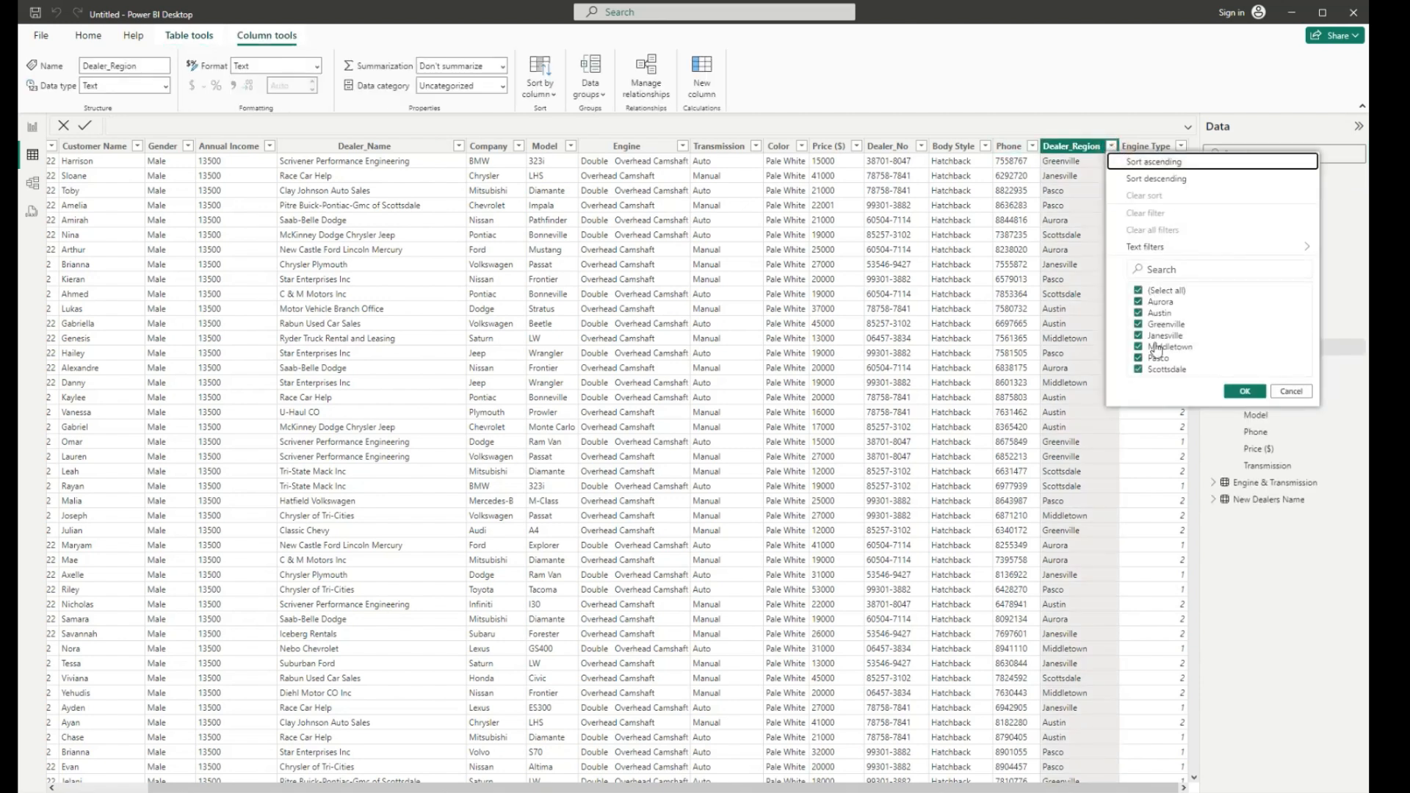
left_click(1291, 392)
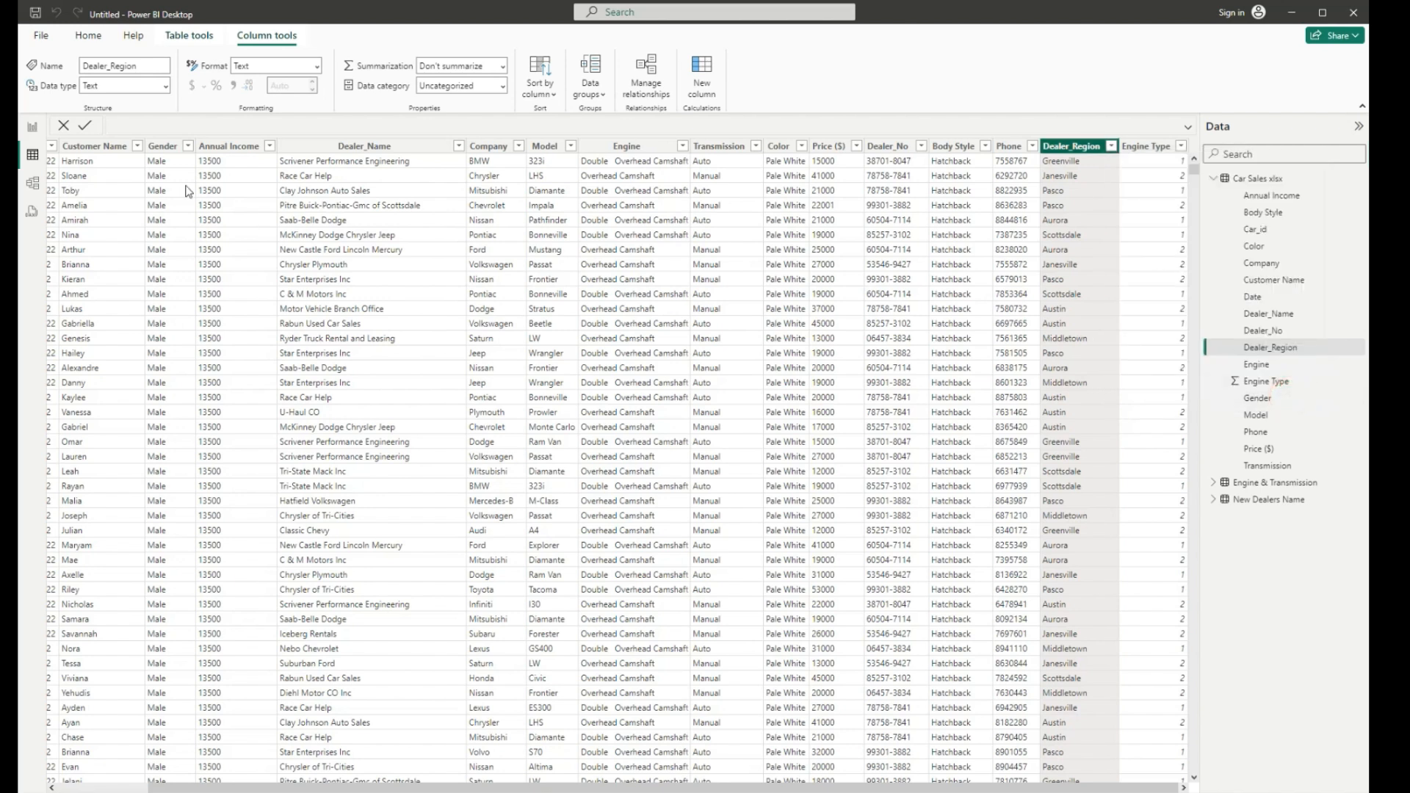
Open the Power Query Editor, duplicate the Car Sales xlsx query and name the copy Region New.
left_click(86, 37)
left_click(380, 72)
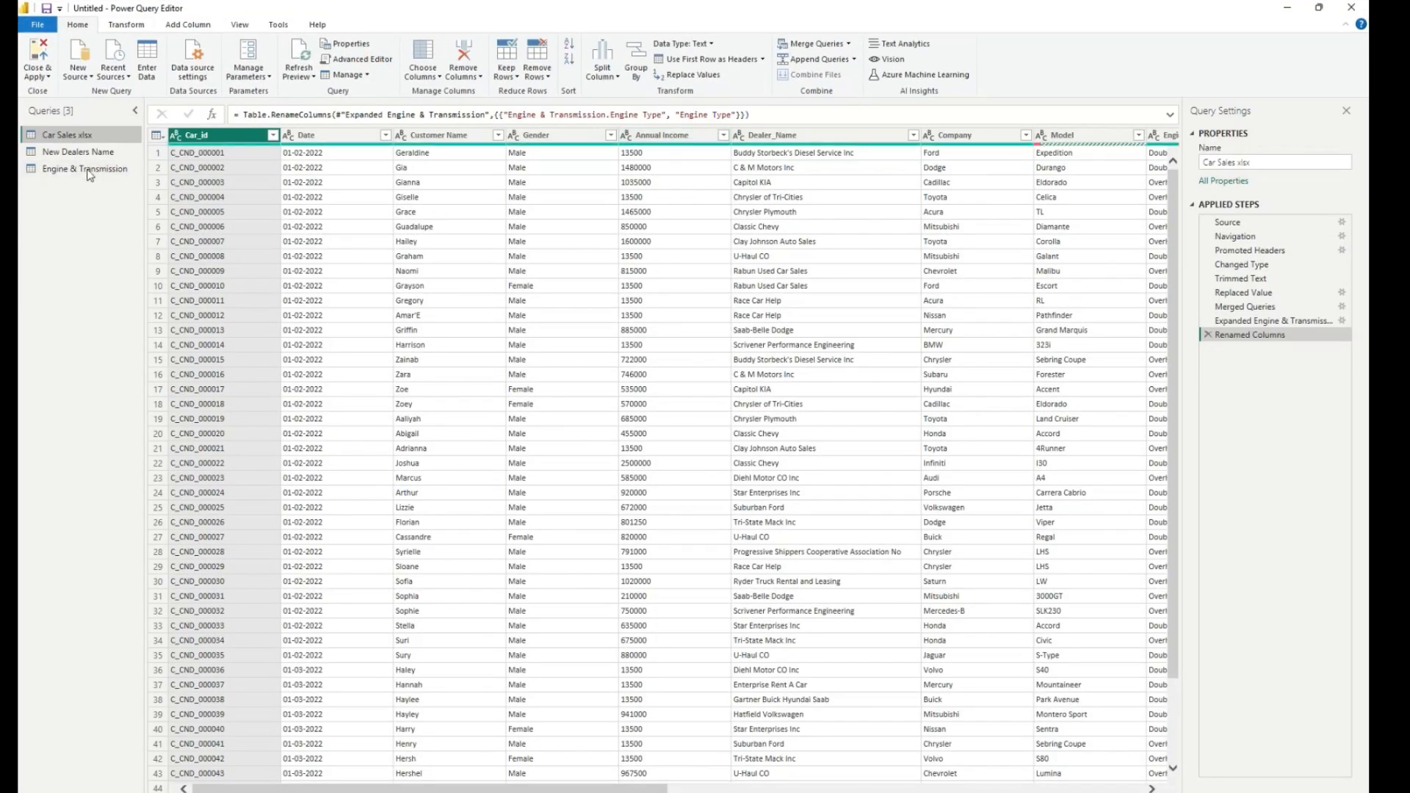
right_click(66, 138)
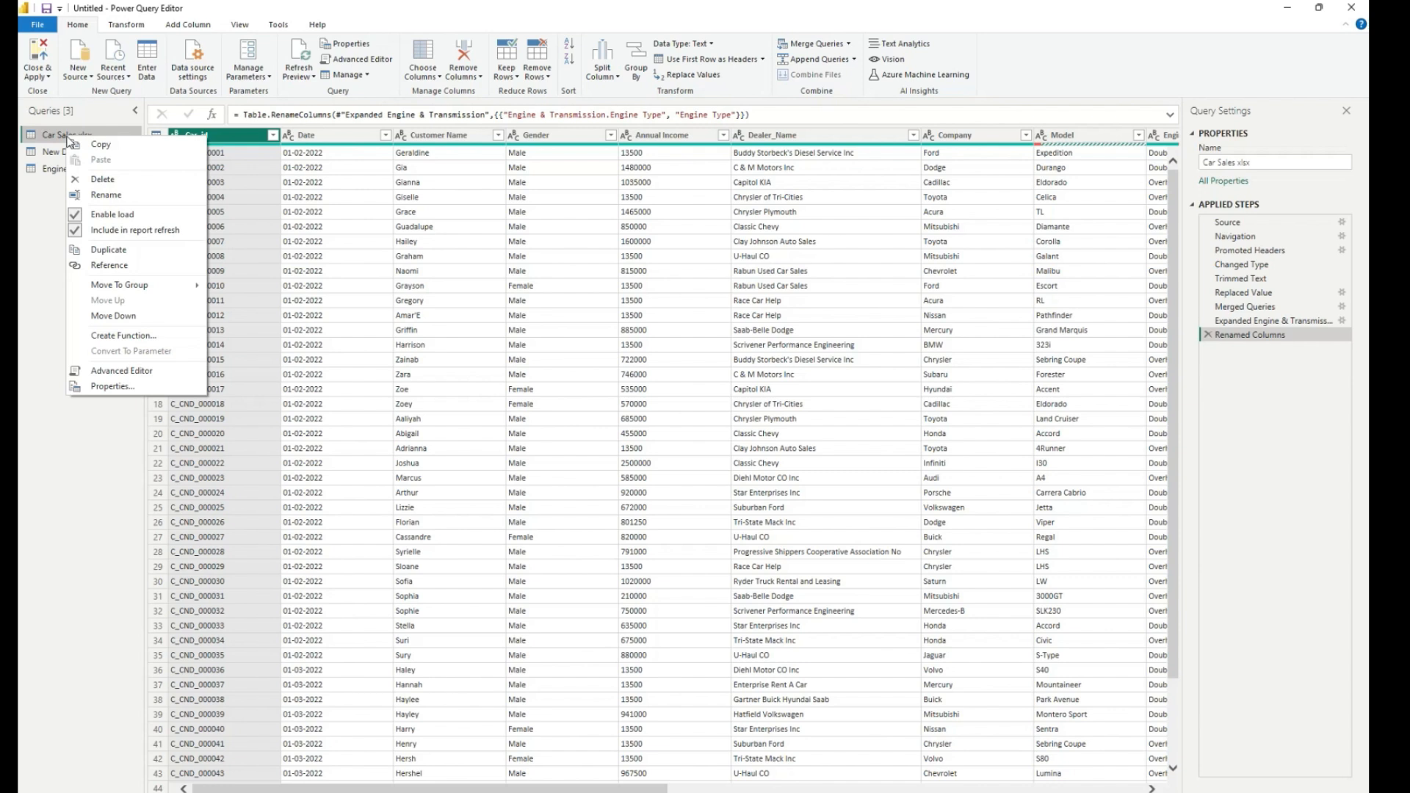
left_click(110, 263)
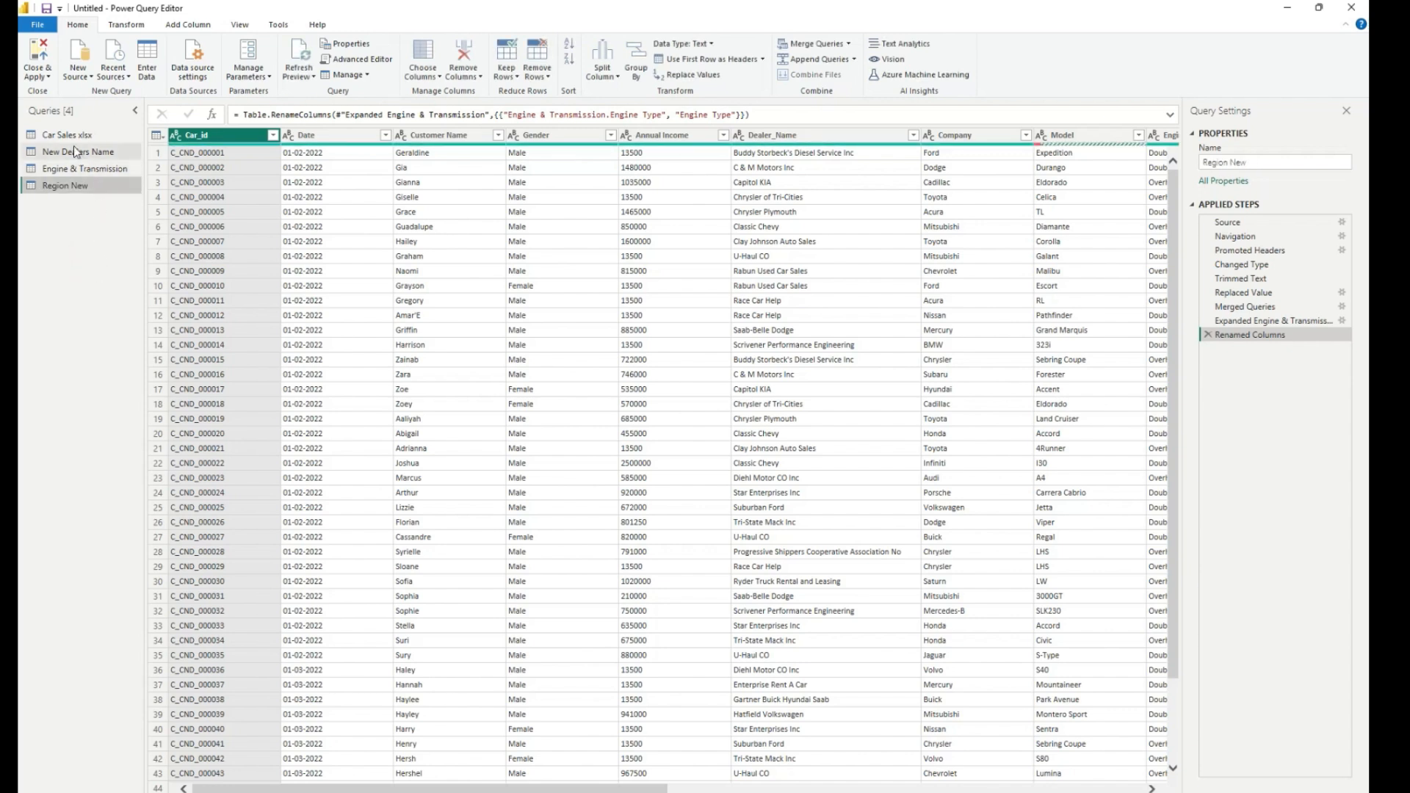
Remove all columns except Dealer_Region from the Region New query.
left_click(65, 190)
left_click_drag(492, 788, 789, 786)
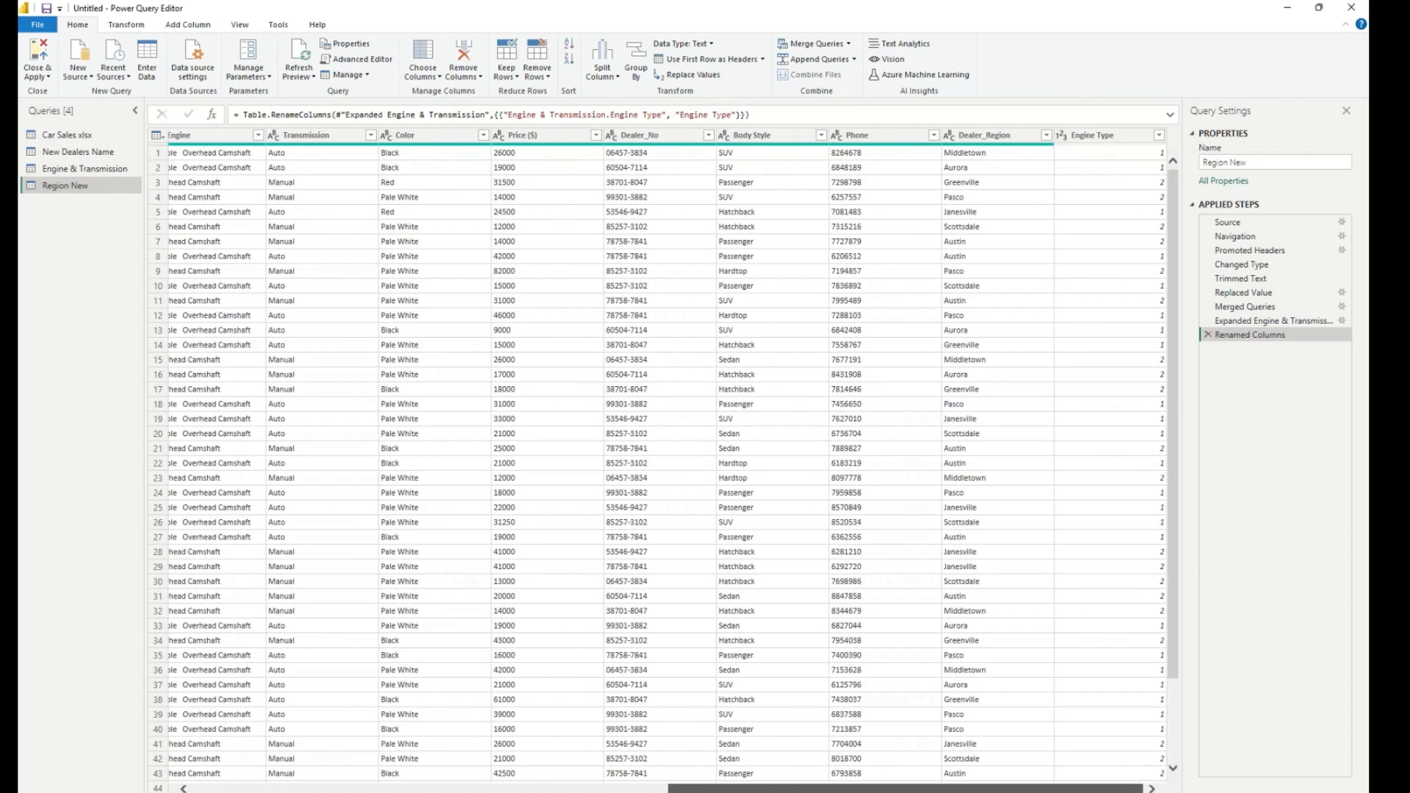
left_click(975, 138)
right_click(978, 143)
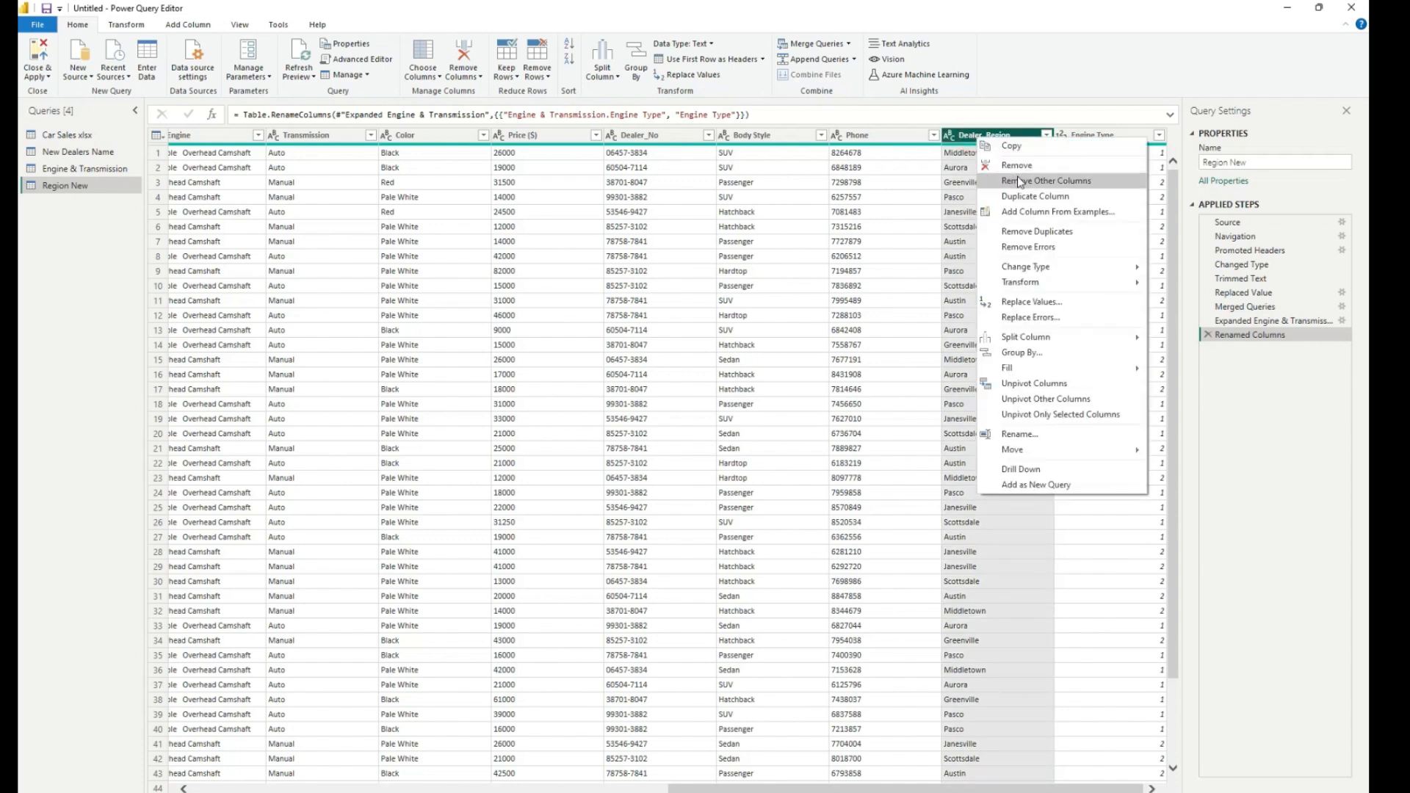
left_click(1024, 183)
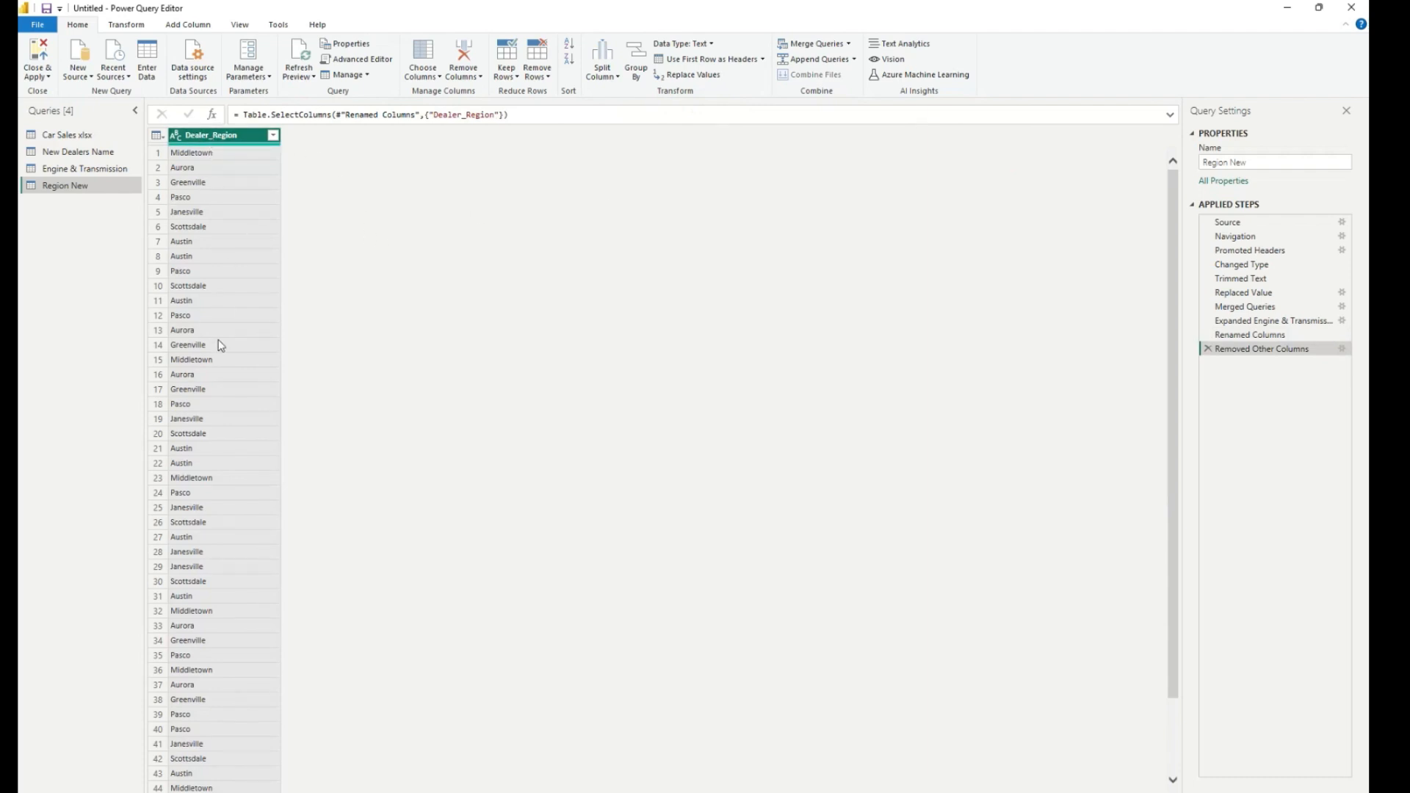
Remove the duplicate rows from the Dealer_Region column of the Region New query.
left_click(465, 73)
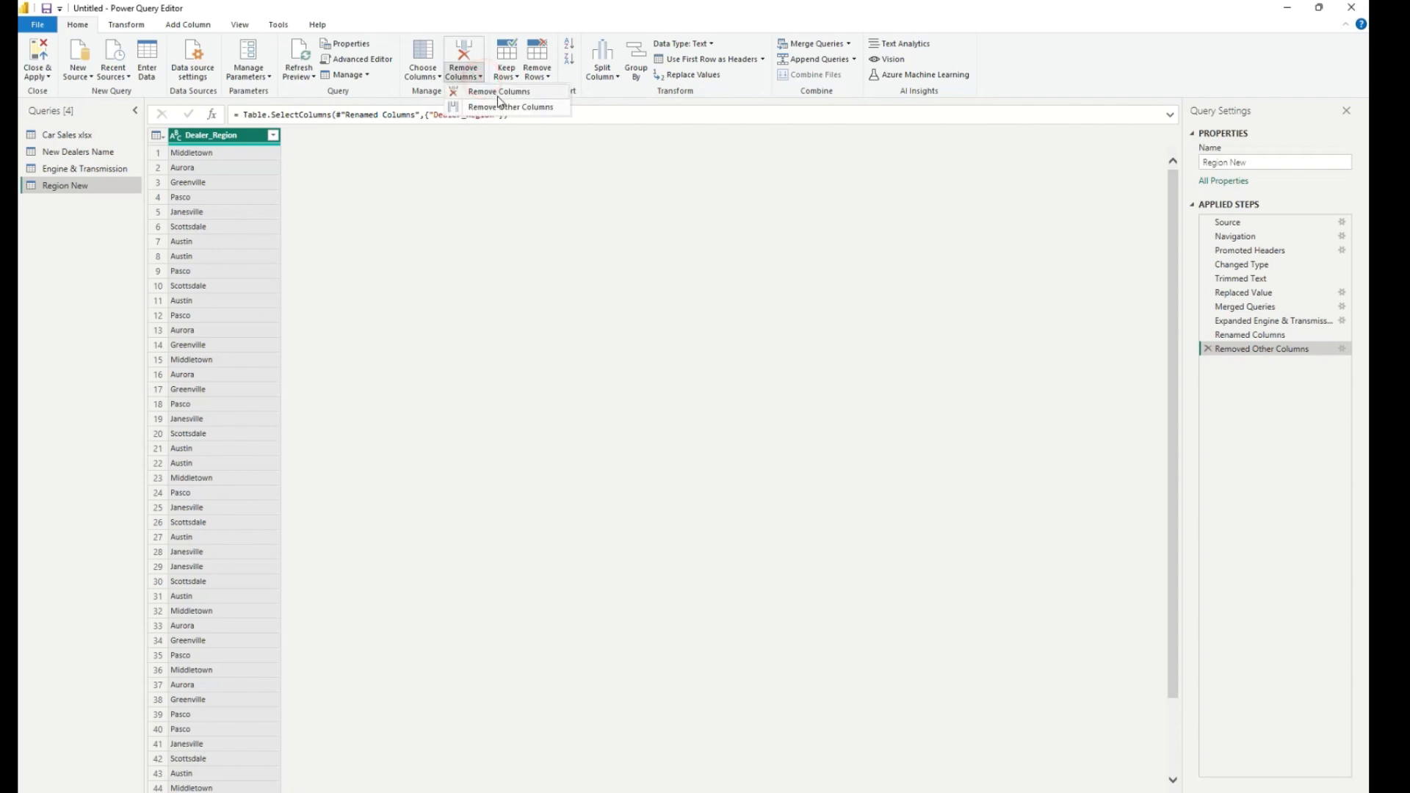
left_click(537, 70)
left_click(89, 27)
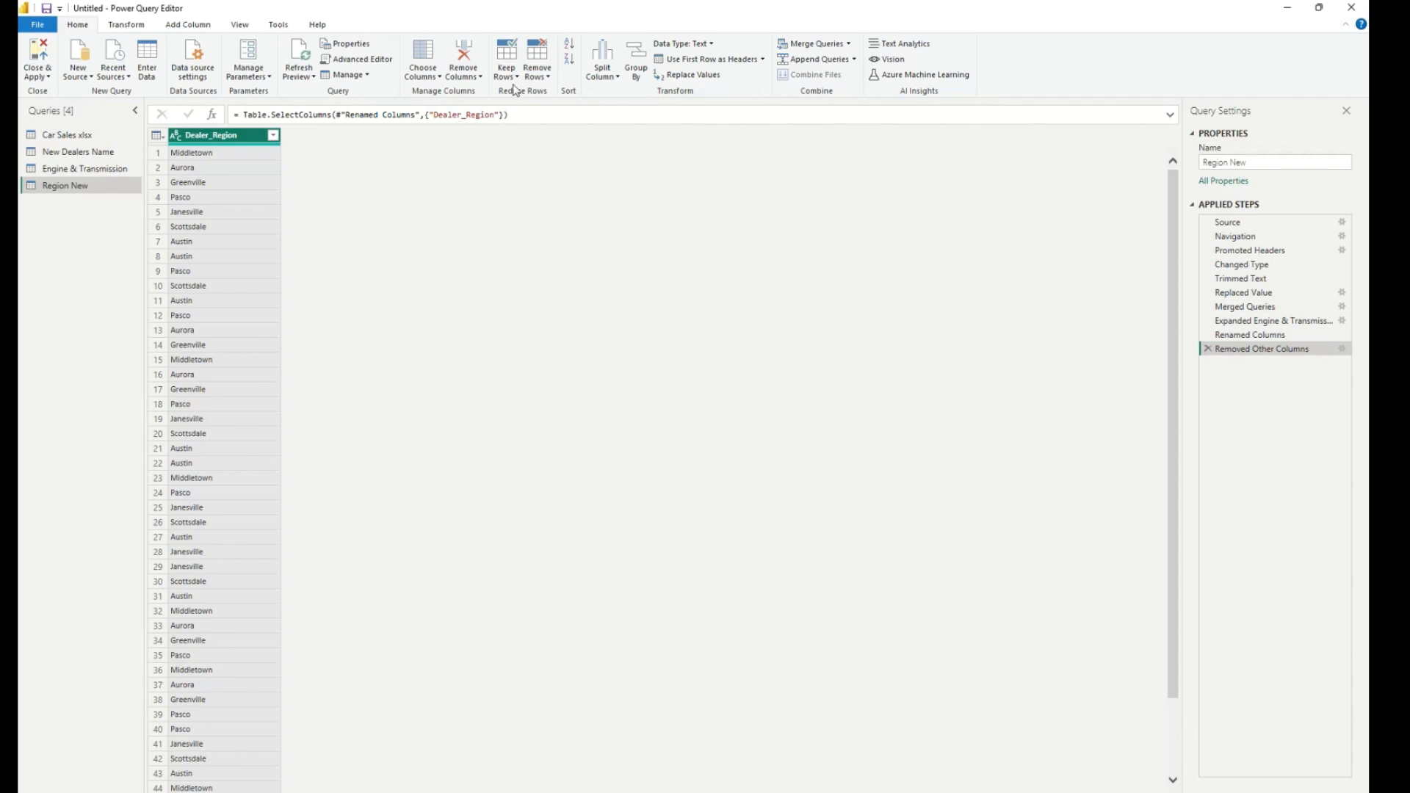
left_click(549, 78)
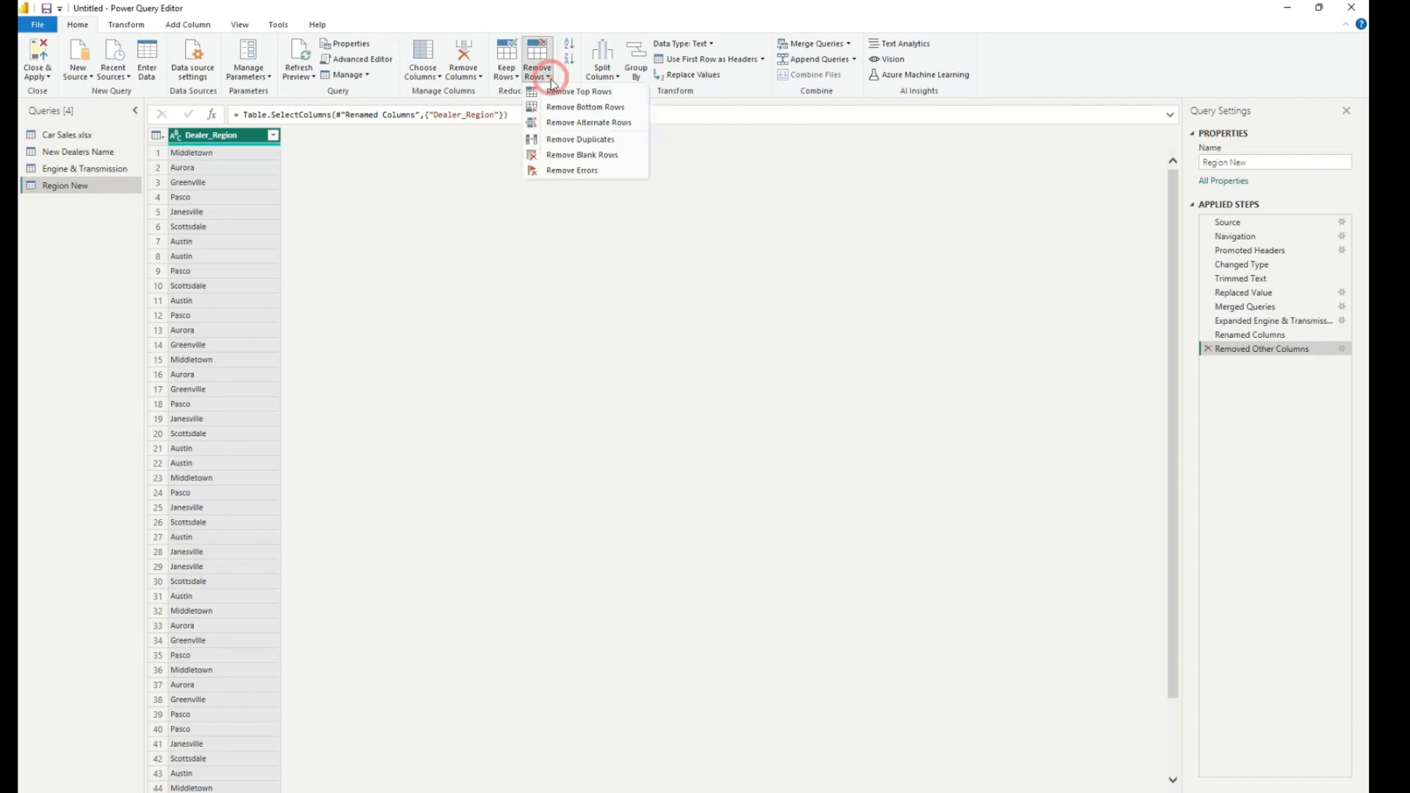
left_click(591, 144)
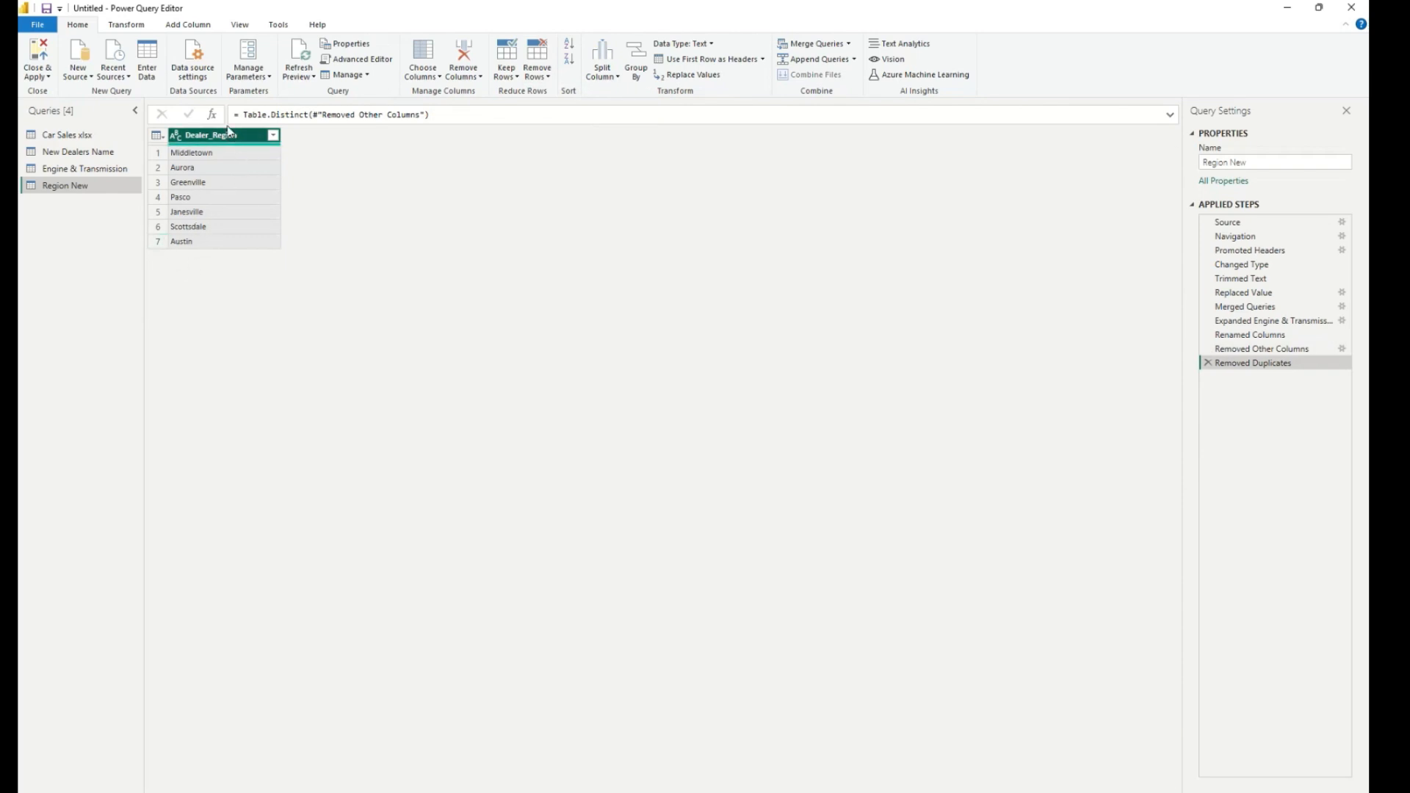
Add an index column starting from 1 to the Region New query and rename it Region_Ind.
left_click(199, 27)
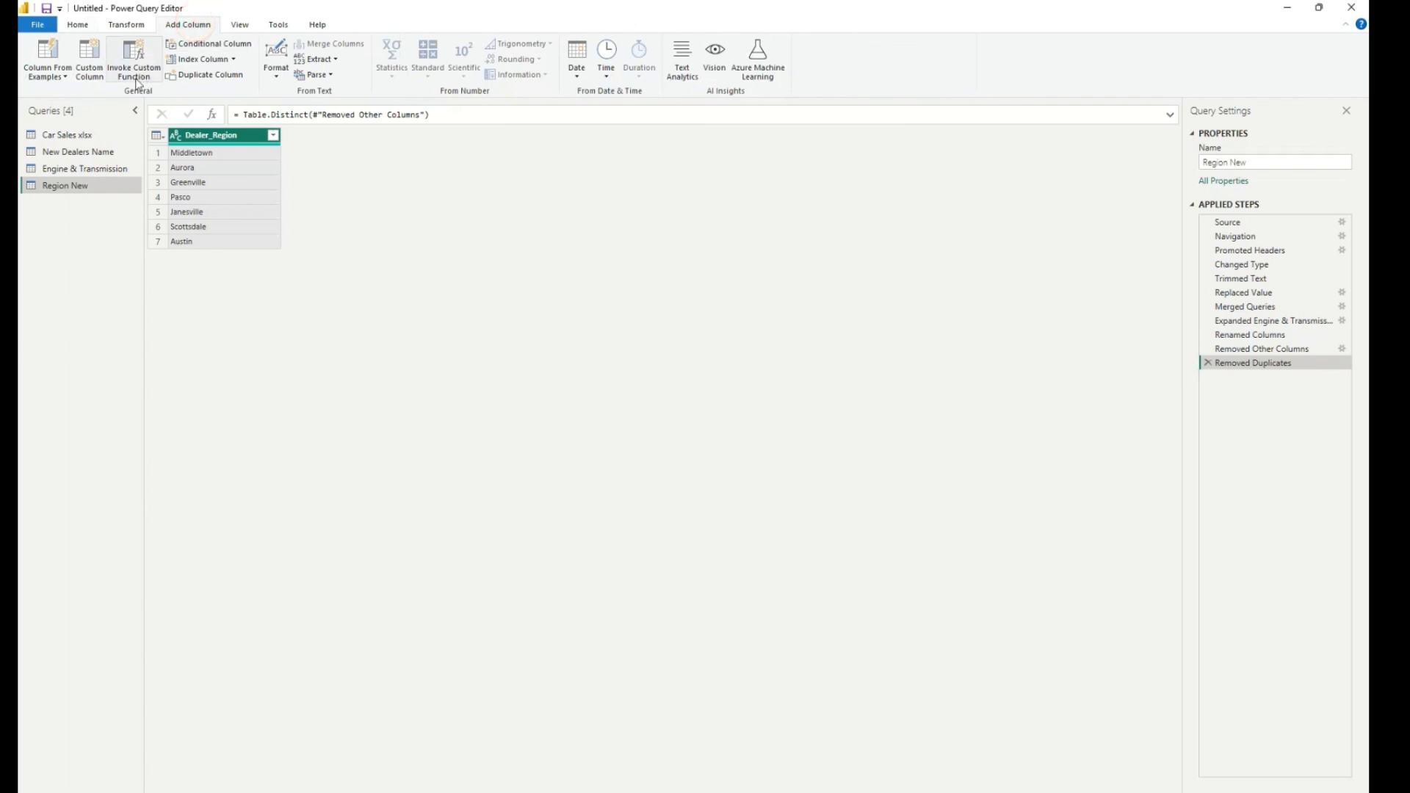
left_click(234, 60)
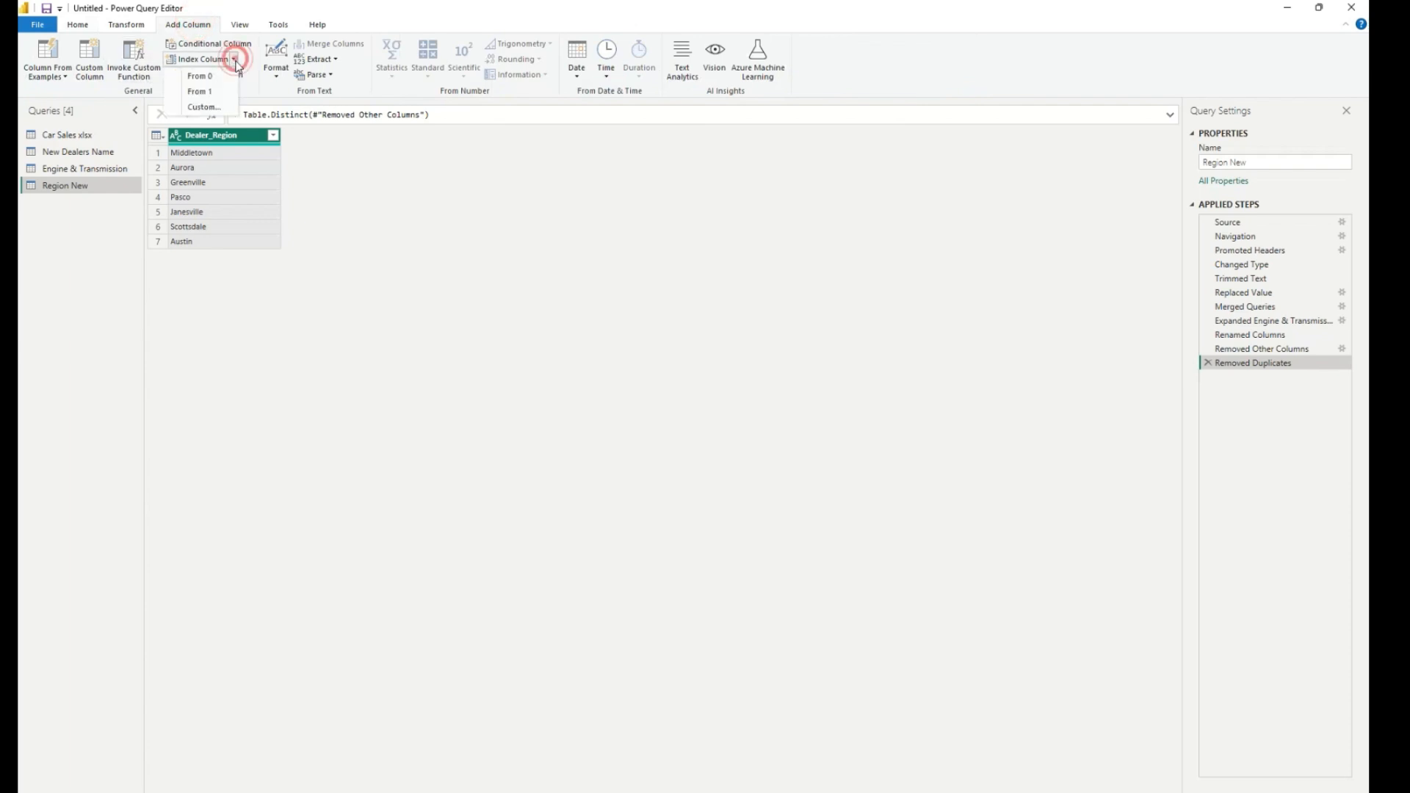
left_click(211, 93)
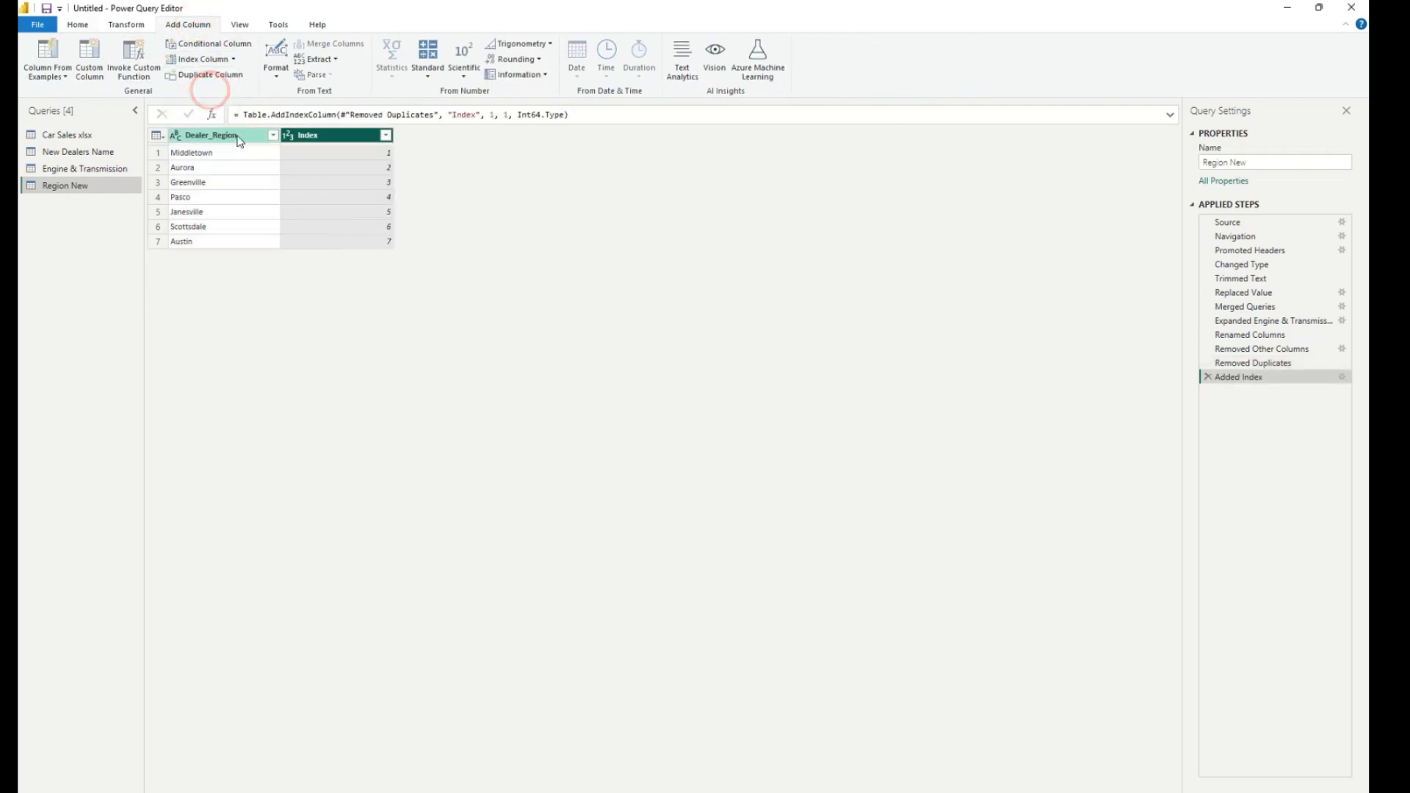
right_click(324, 137)
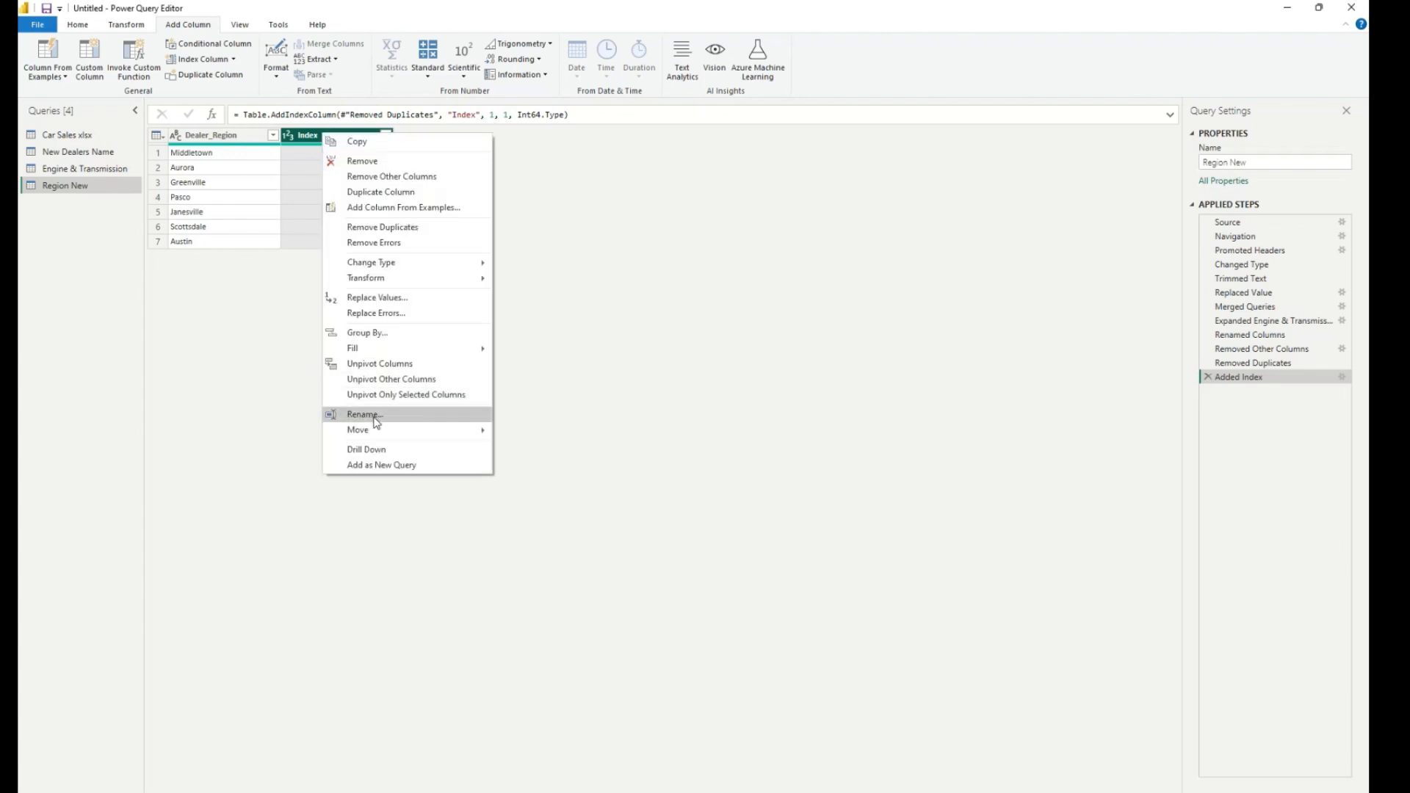
left_click(373, 416)
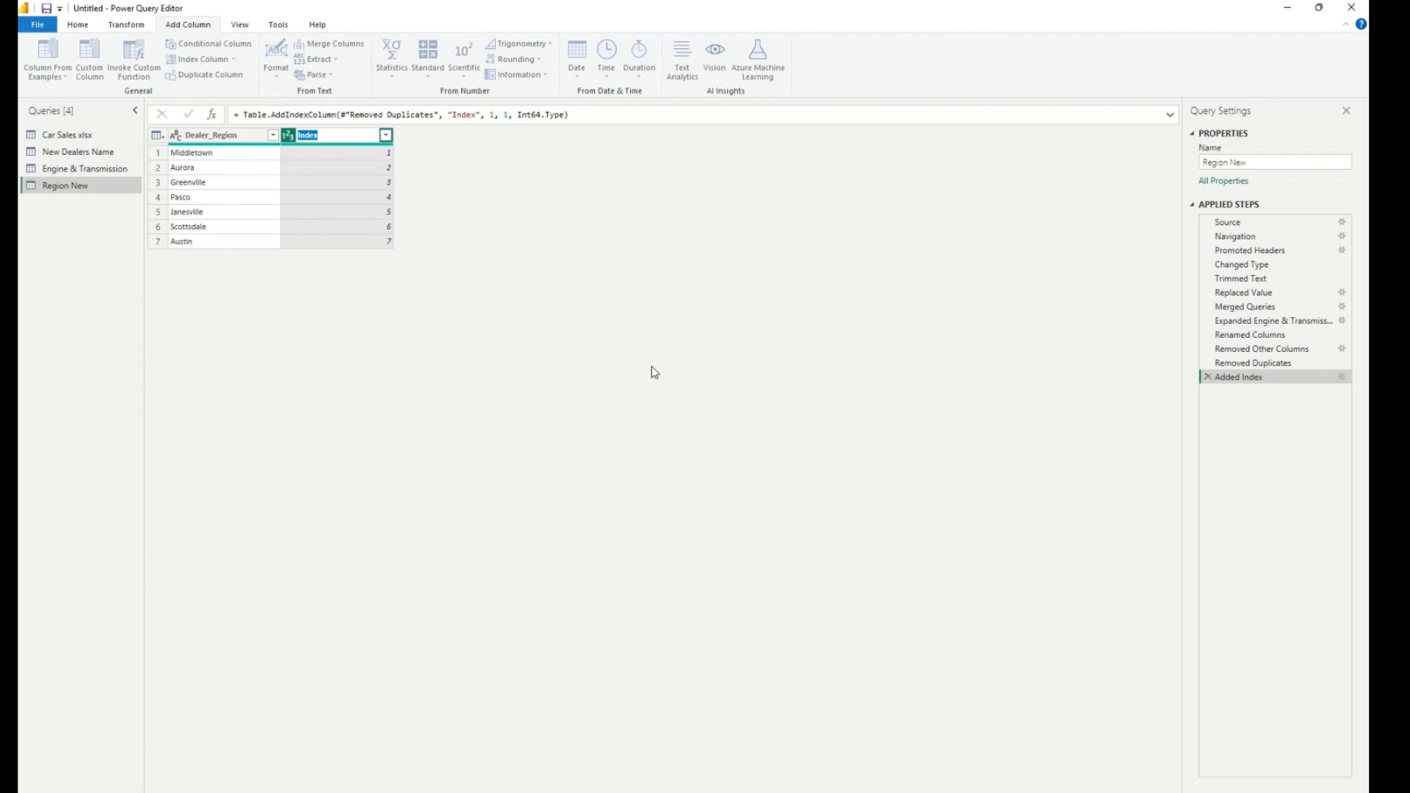
type("Region_")
left_click(400, 329)
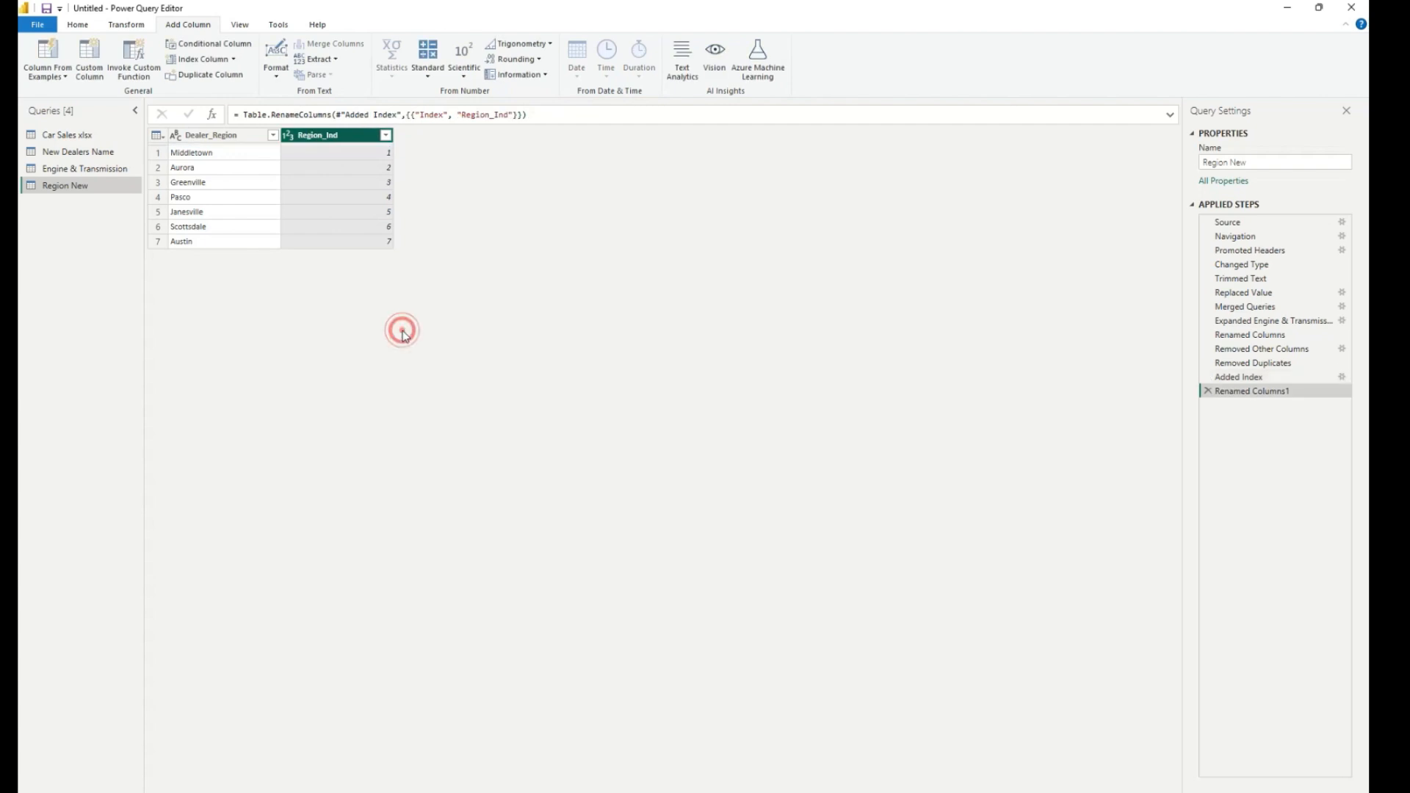
Merge the Region New query into Car Sales xlsx by matching their Dealer_Region columns with a left outer join.
left_click(69, 136)
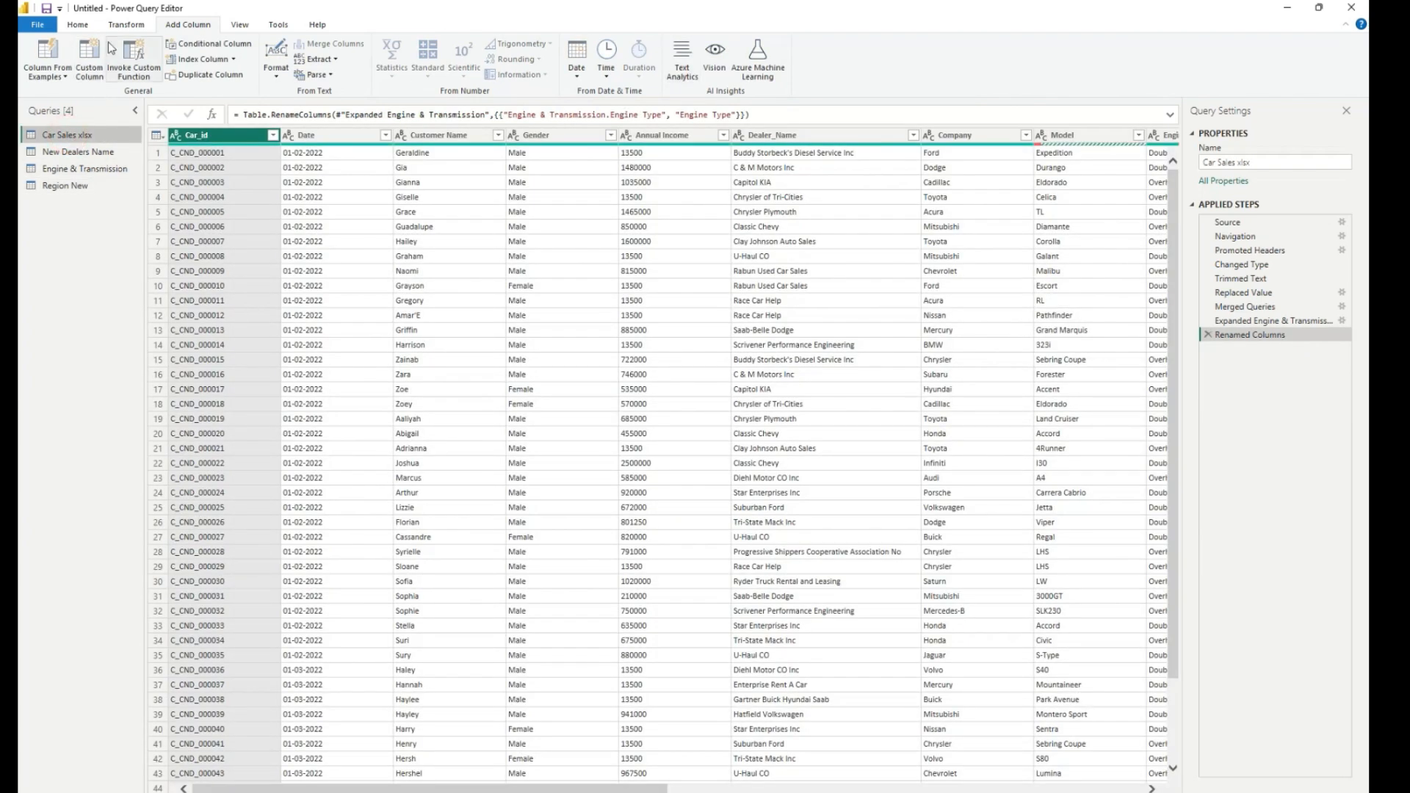
left_click(81, 28)
left_click(847, 43)
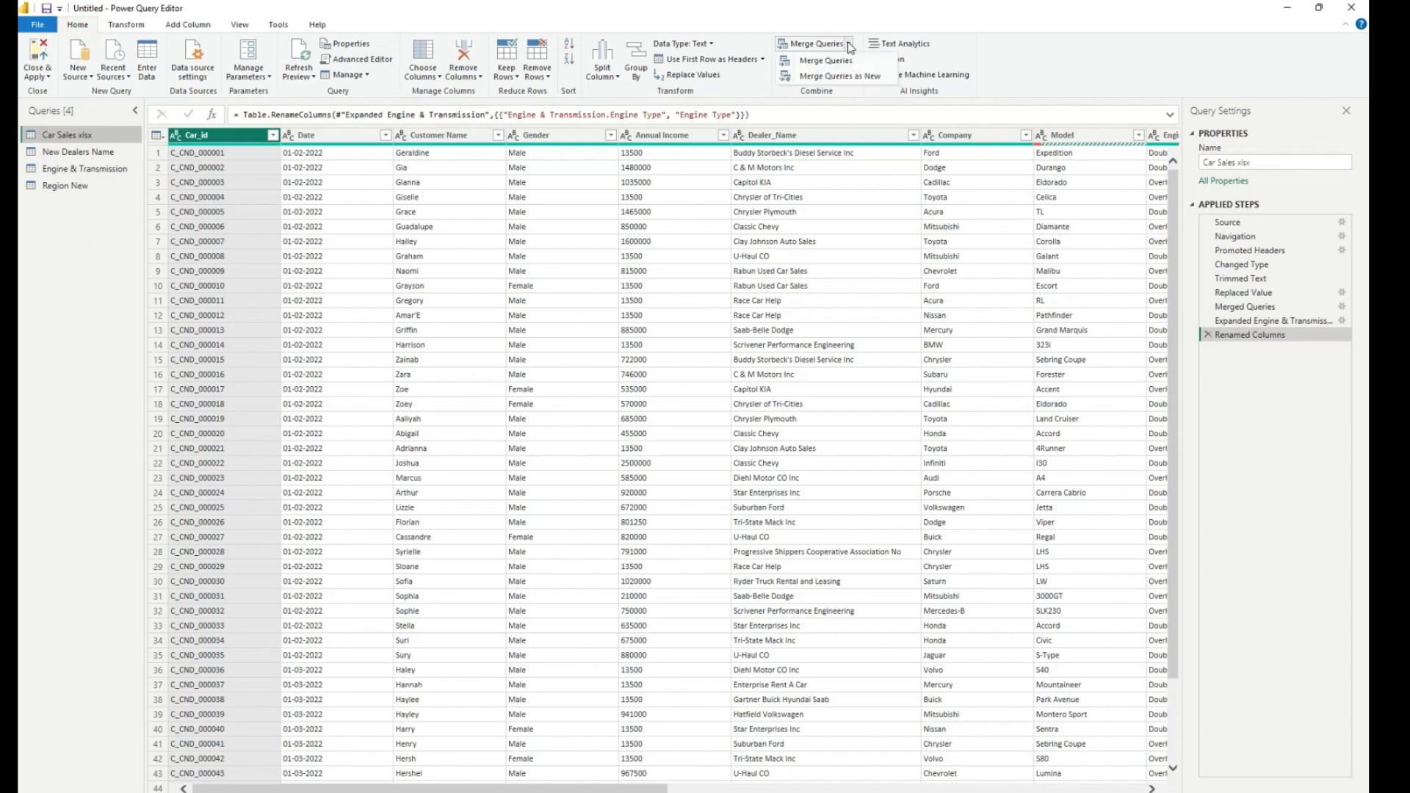
left_click(850, 62)
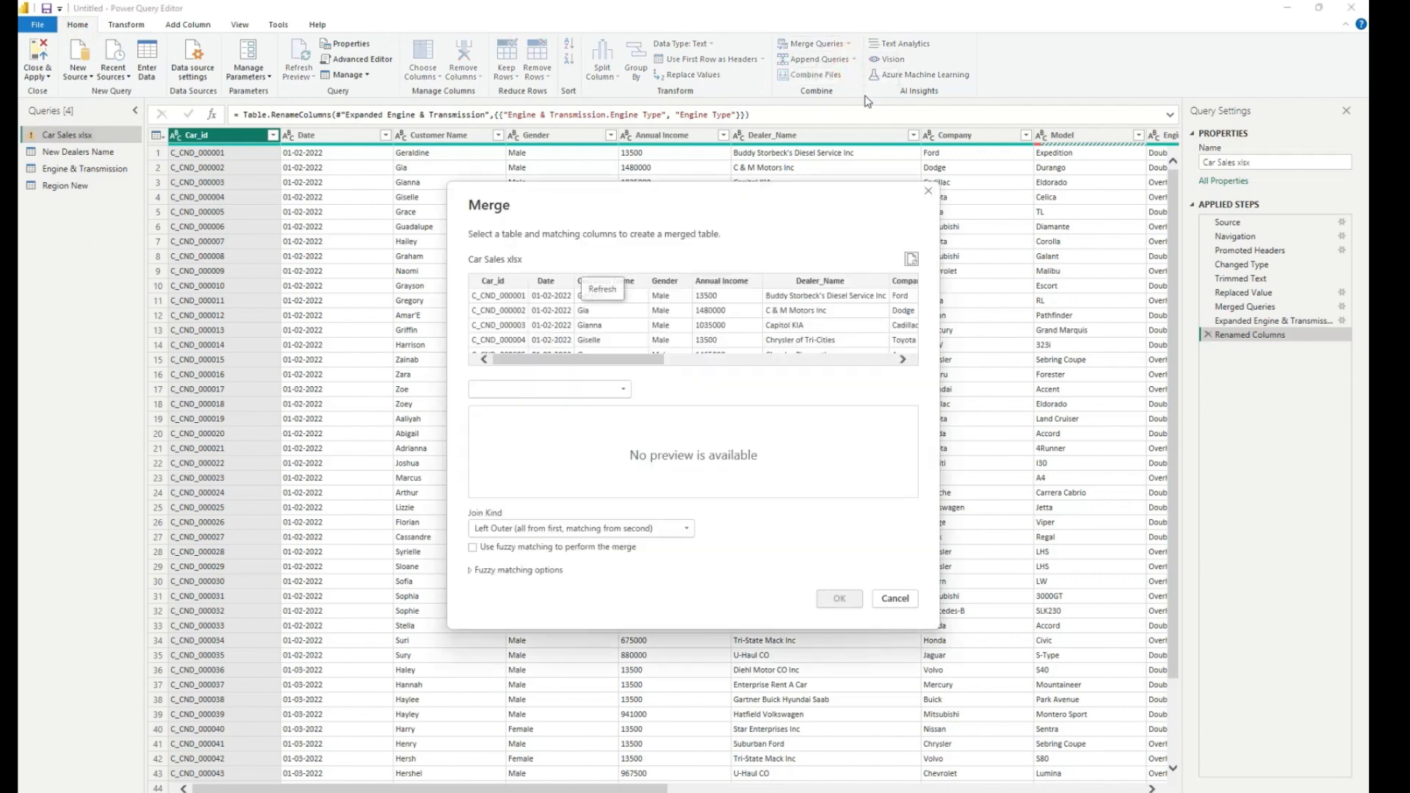
left_click(587, 389)
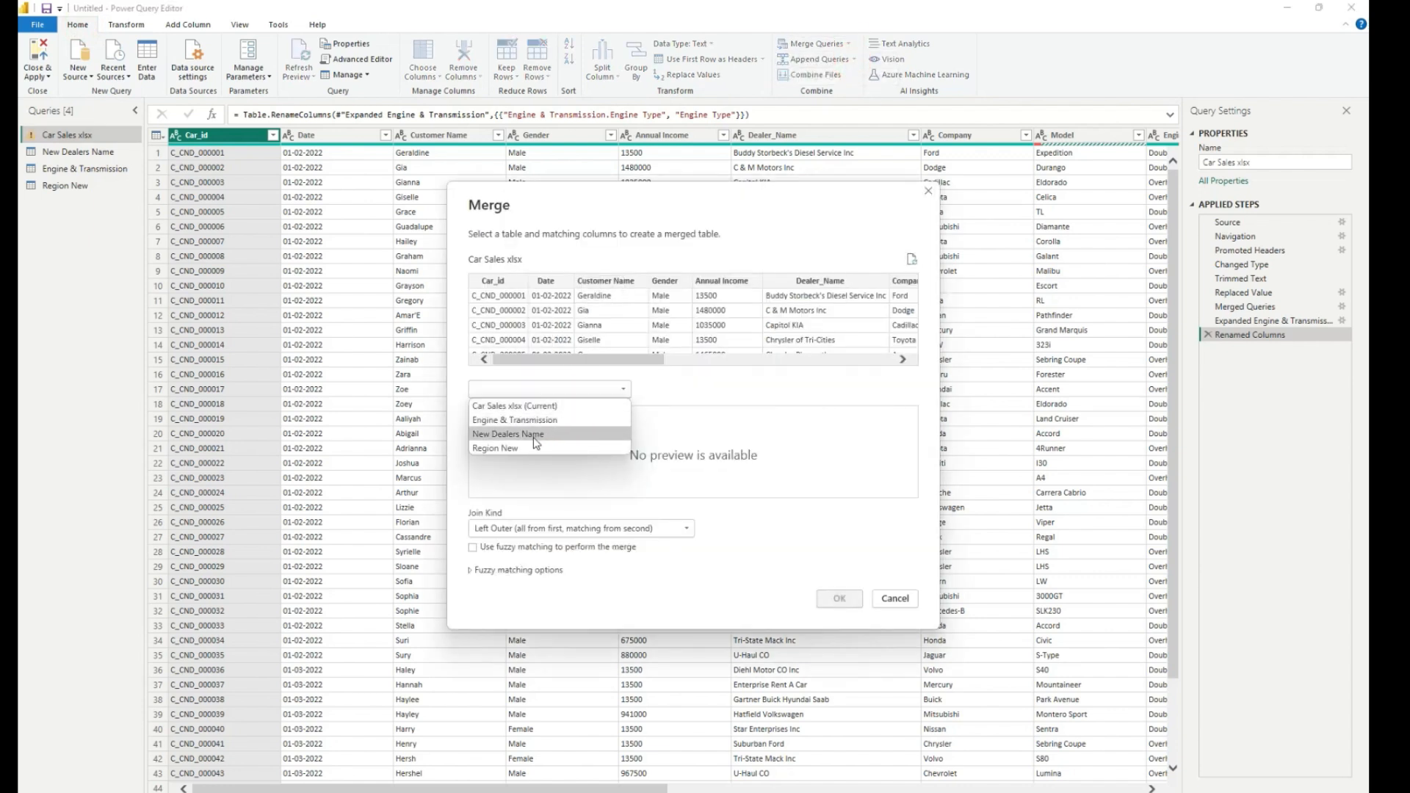
left_click(514, 449)
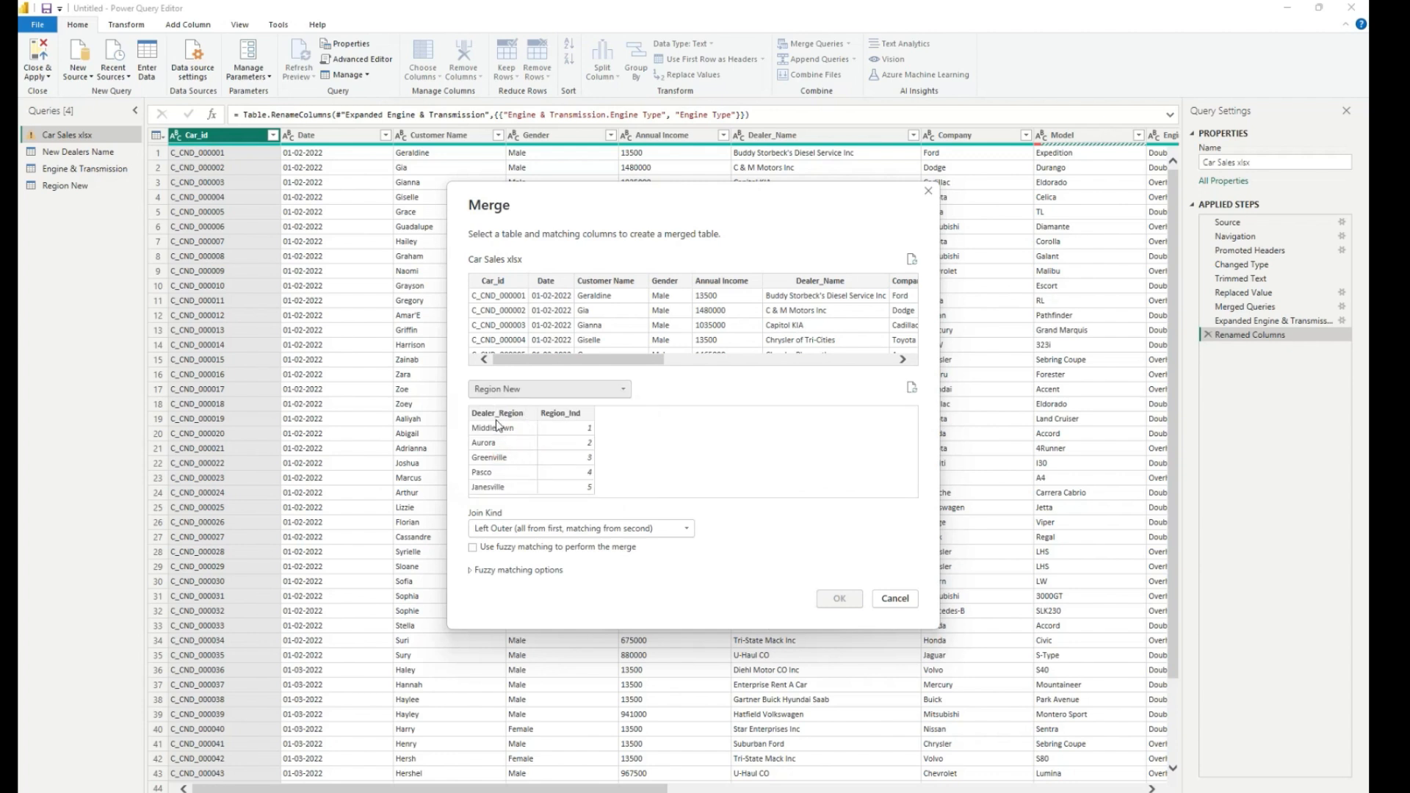
left_click(496, 415)
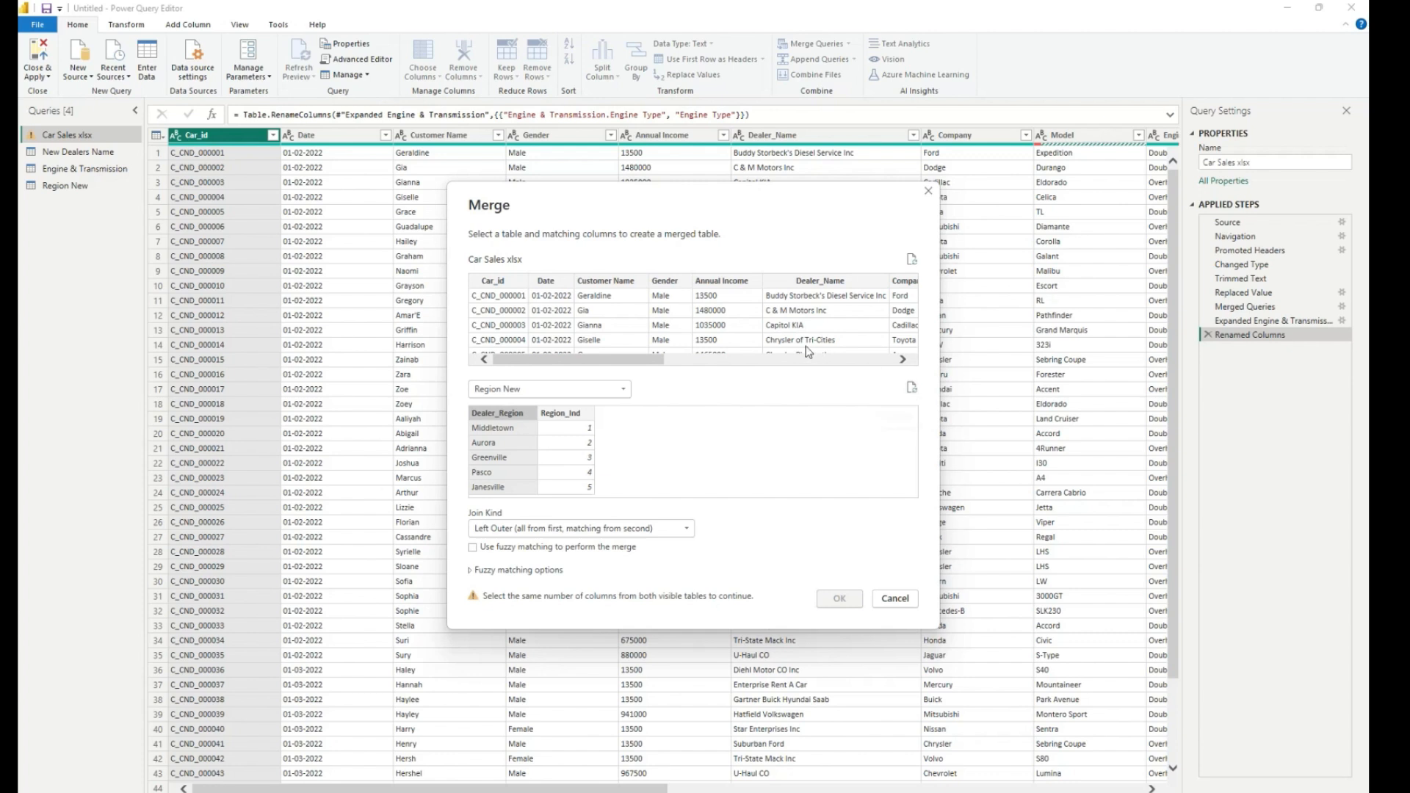
left_click_drag(644, 361, 856, 393)
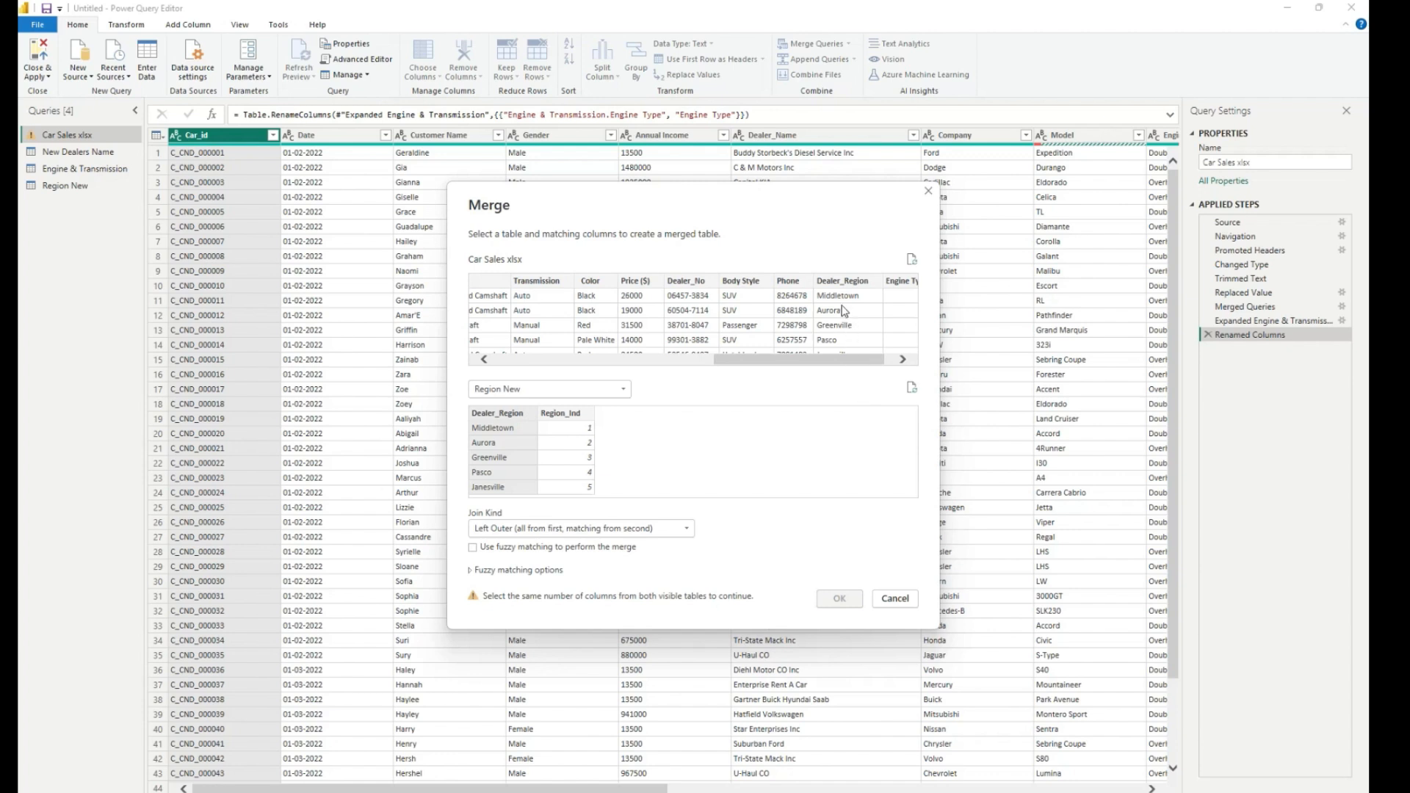
left_click(841, 281)
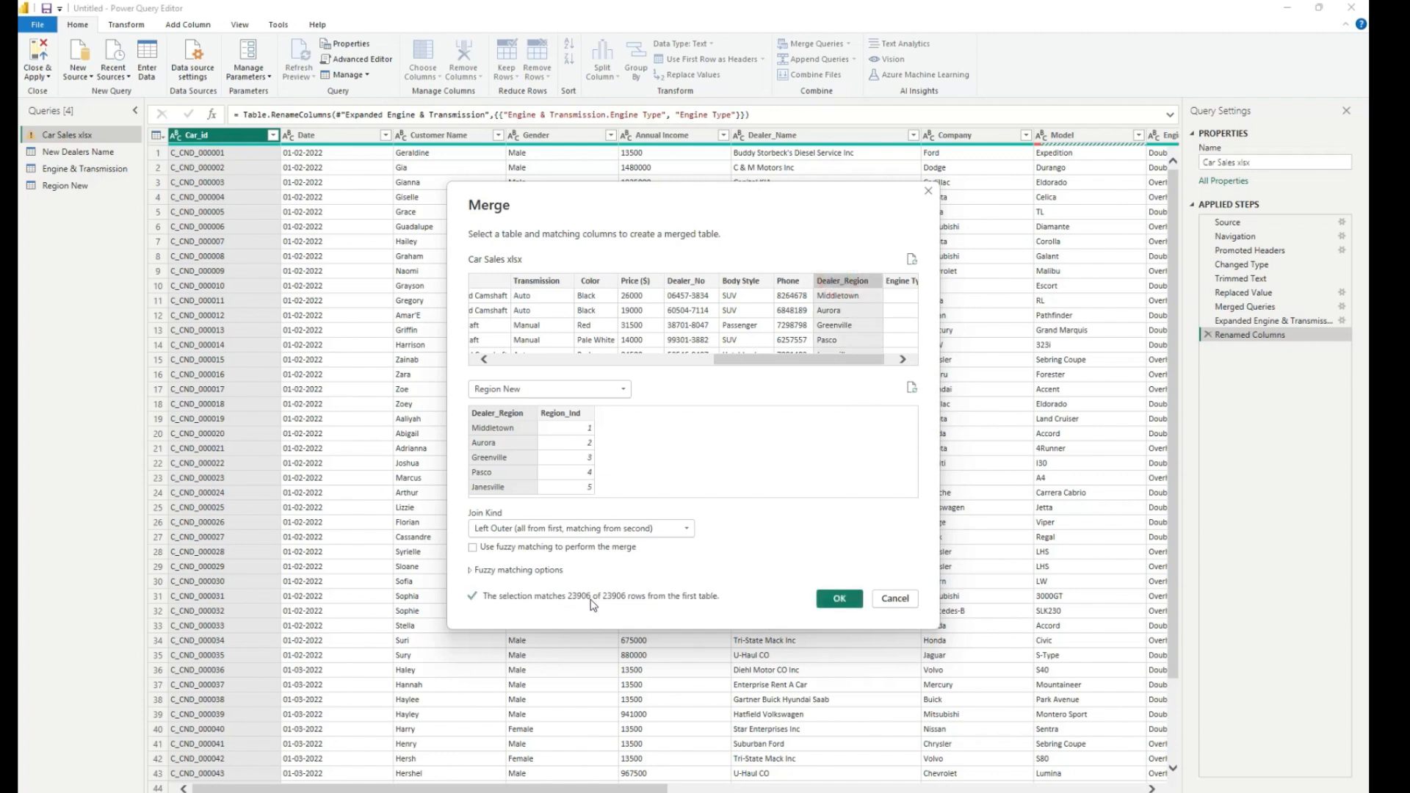
left_click(839, 599)
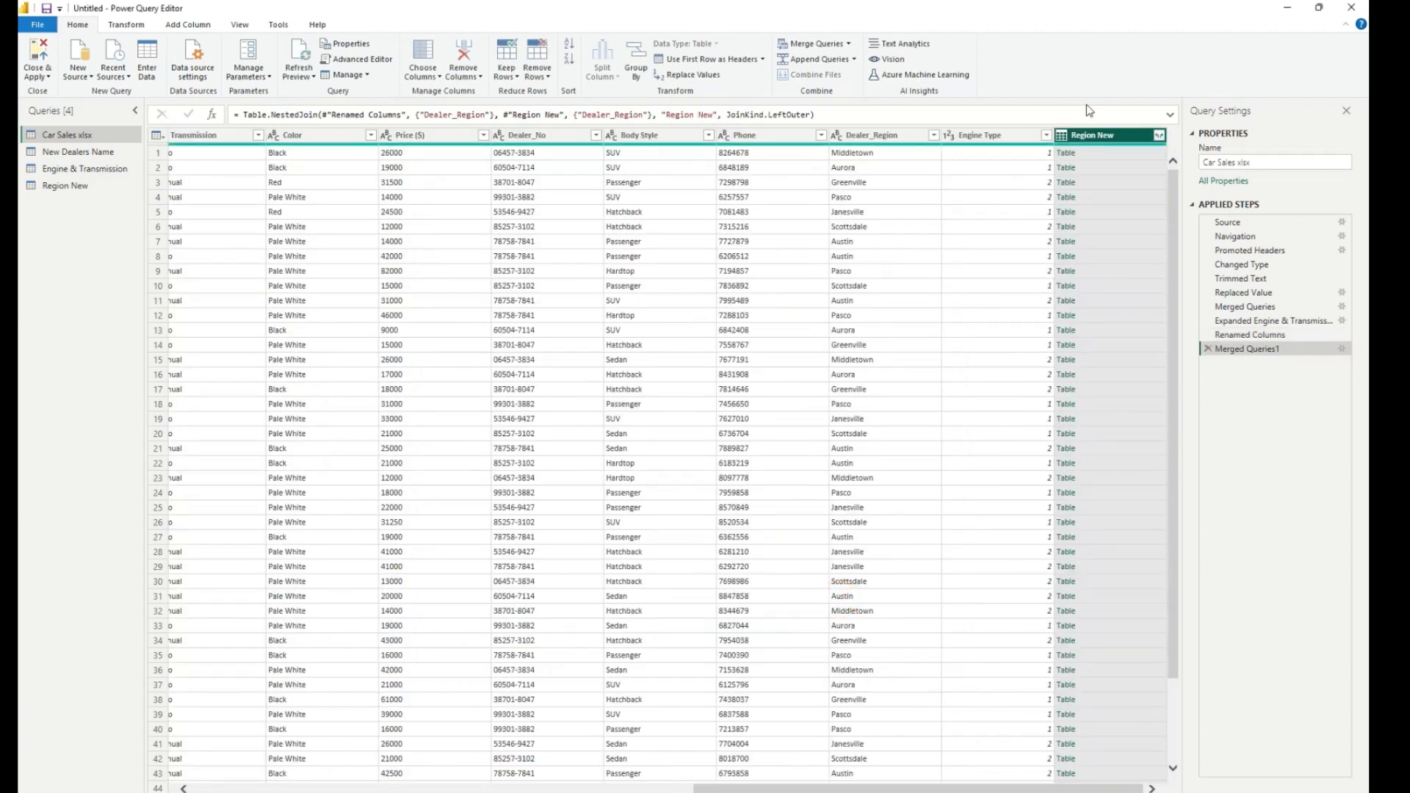
Expand the merged Region New column in Car Sales xlsx to include only Region_Ind, keeping the original column name as prefix.
left_click(1158, 135)
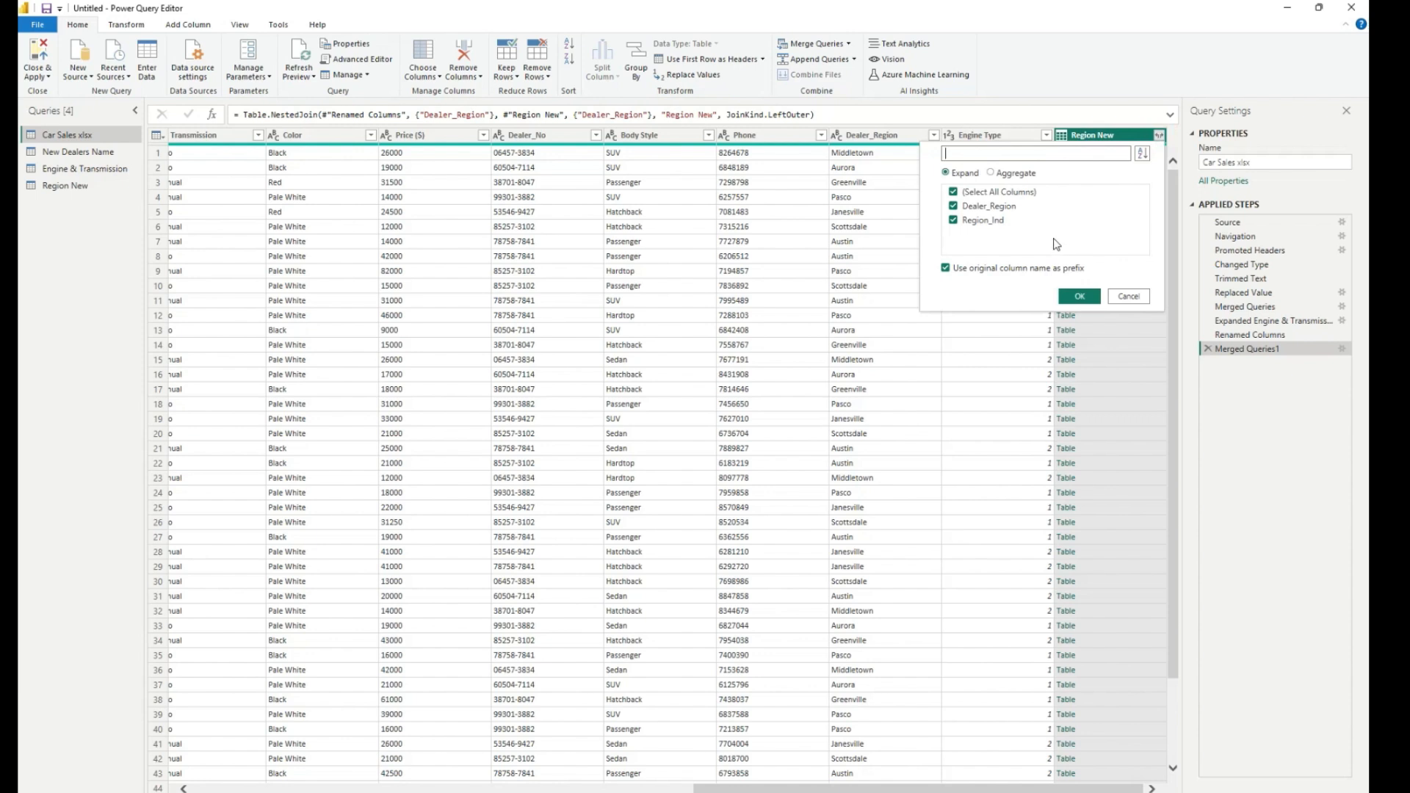
left_click(953, 207)
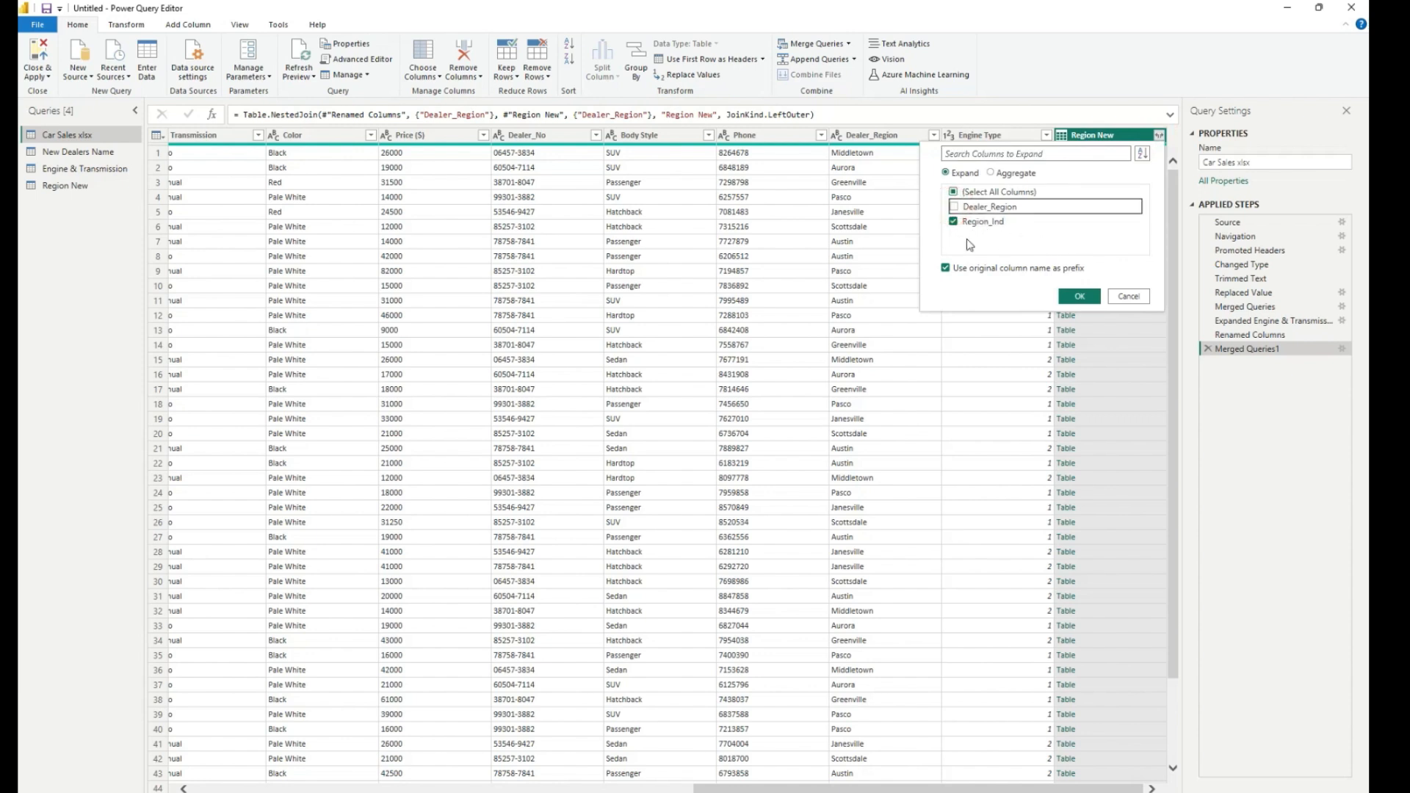
left_click(1081, 301)
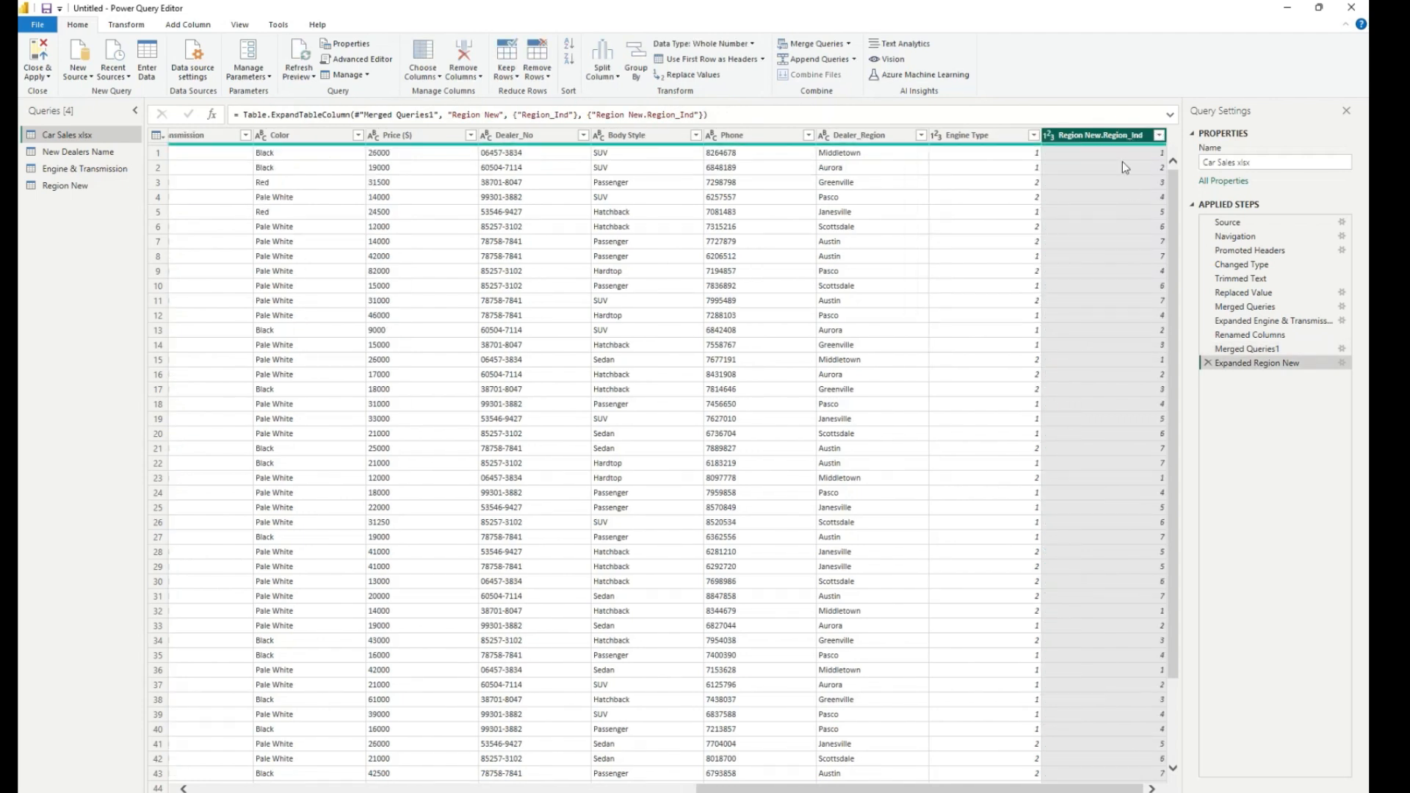
Rename the expanded Region New.Region_Ind column in Car Sales xlsx as Region_Ind.
right_click(1104, 137)
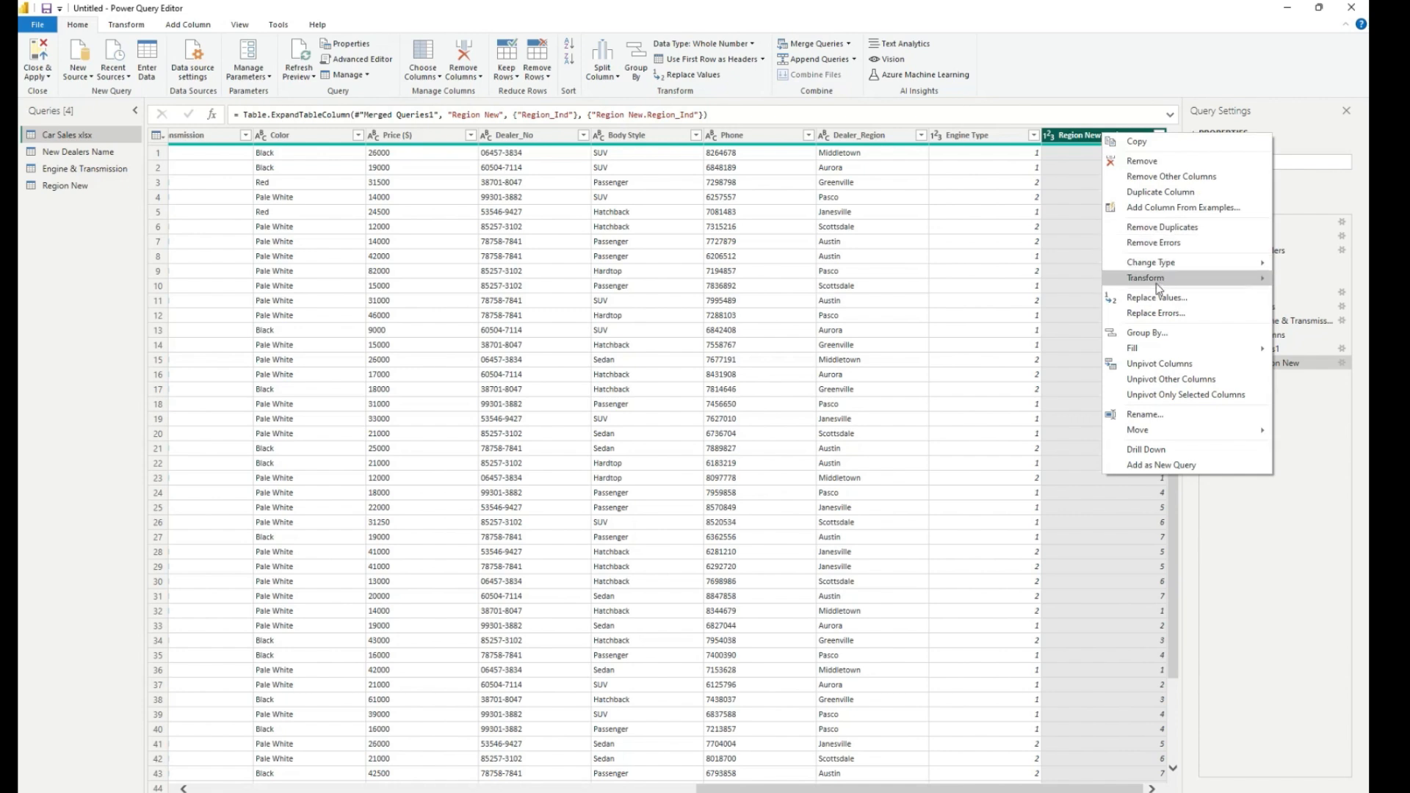
left_click(1152, 417)
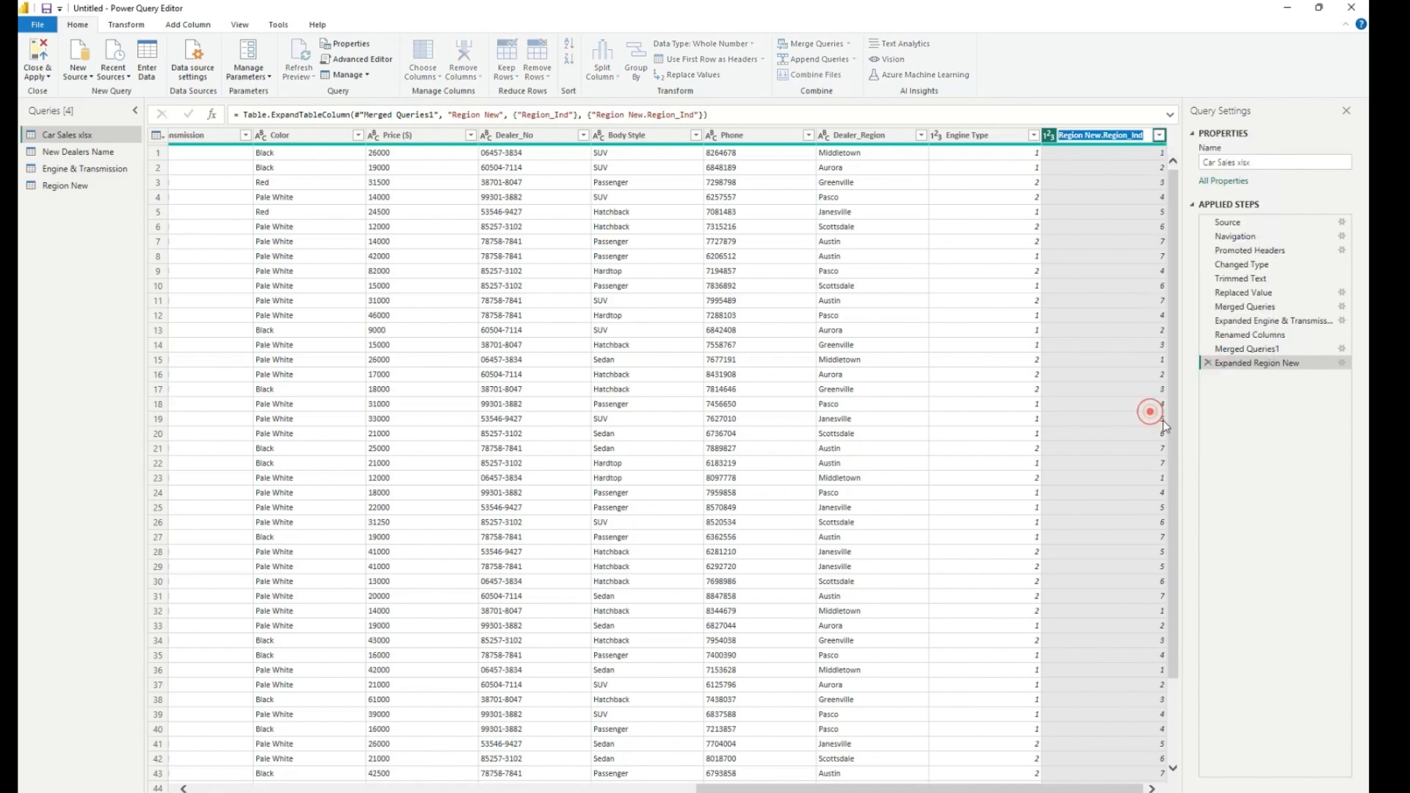
left_click(1105, 137)
key("BackSpace")
key("BackSpace")
key("BackSpace")
key("BackSpace")
key("BackSpace")
key("BackSpace")
key("BackSpace")
key("BackSpace")
key("BackSpace")
key("BackSpace")
key("BackSpace")
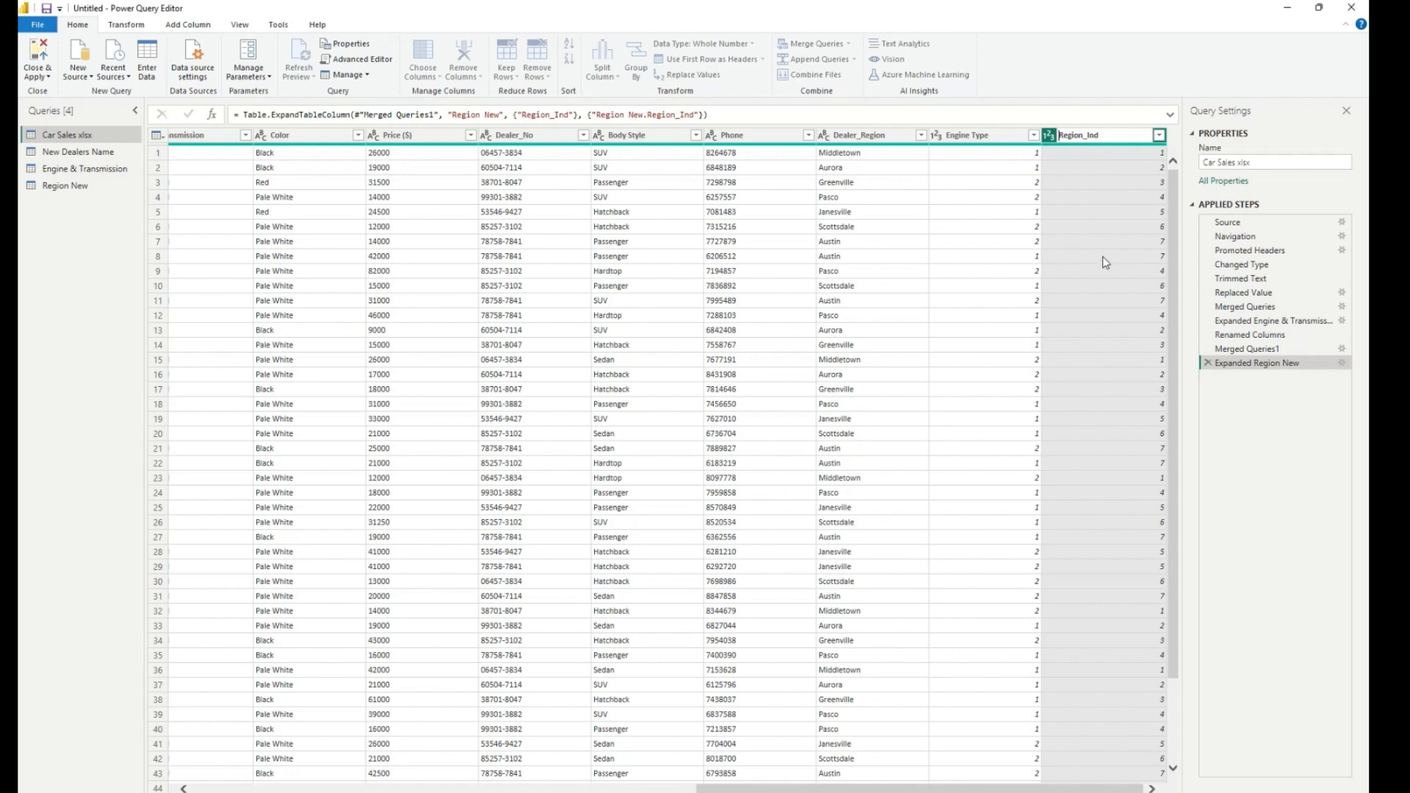
Remove the Dealer_Region and Engine columns from the Car Sales xlsx query.
left_click(867, 141)
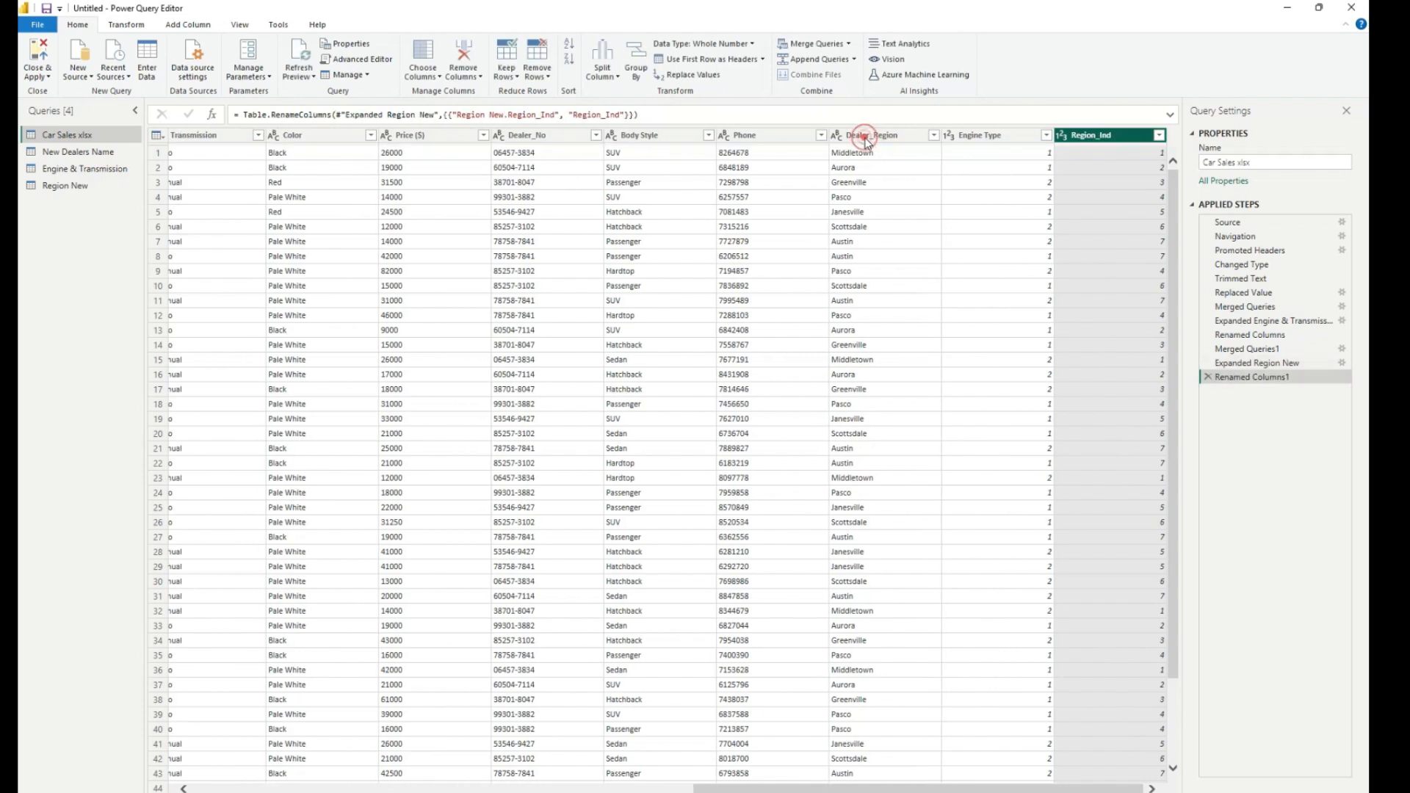
left_click(866, 141)
right_click(867, 141)
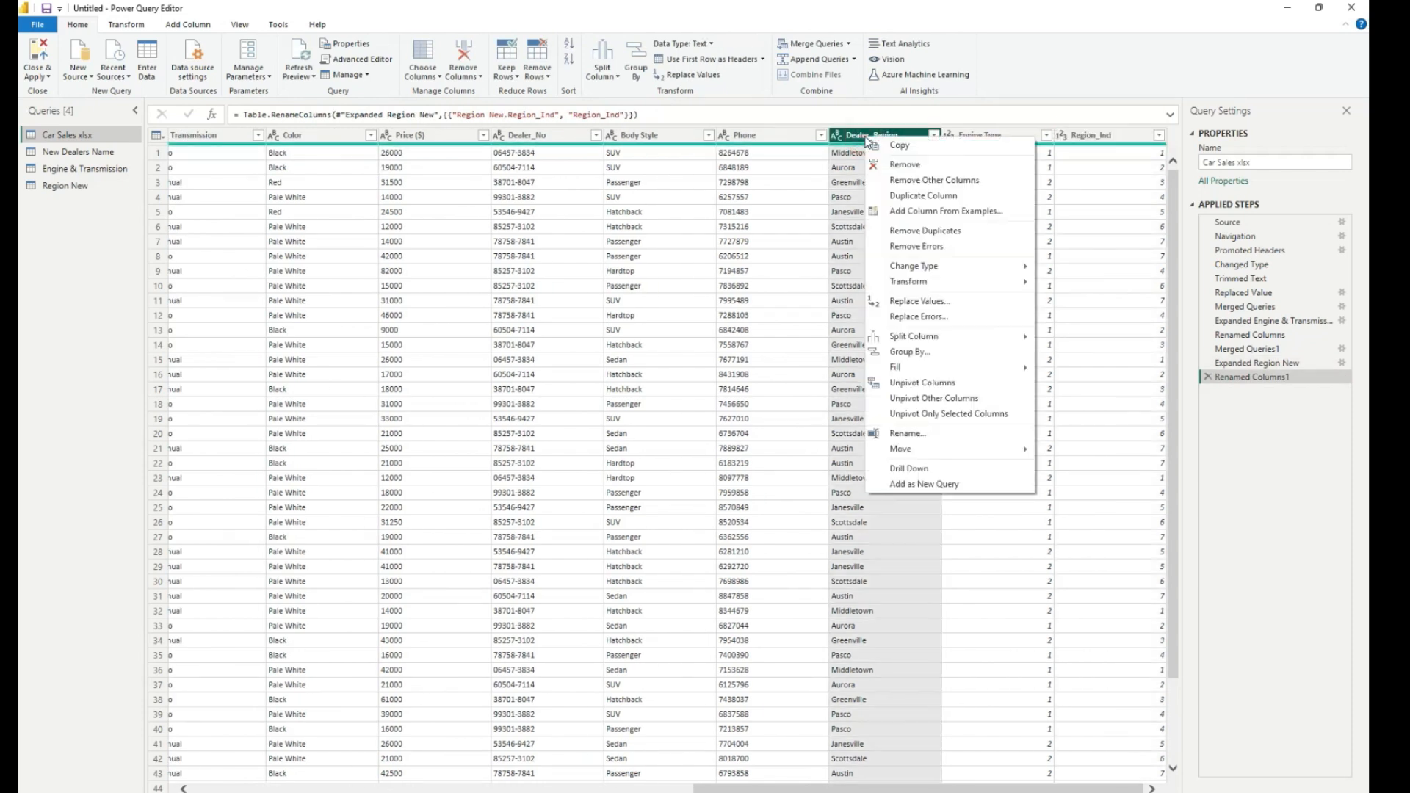
left_click(903, 167)
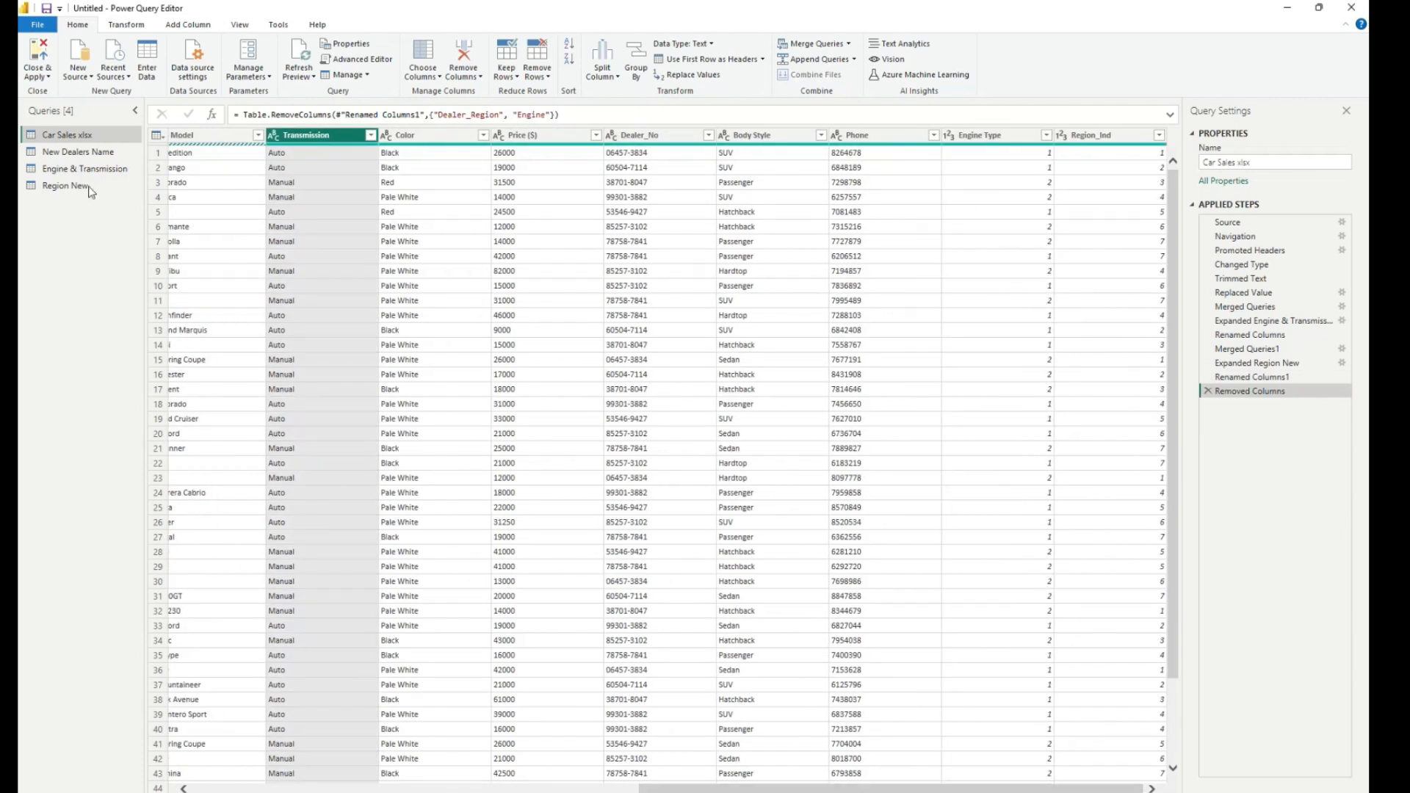
Check which distinct values the Color column of Car Sales xlsx contains, leaving it unfiltered.
left_click(421, 139)
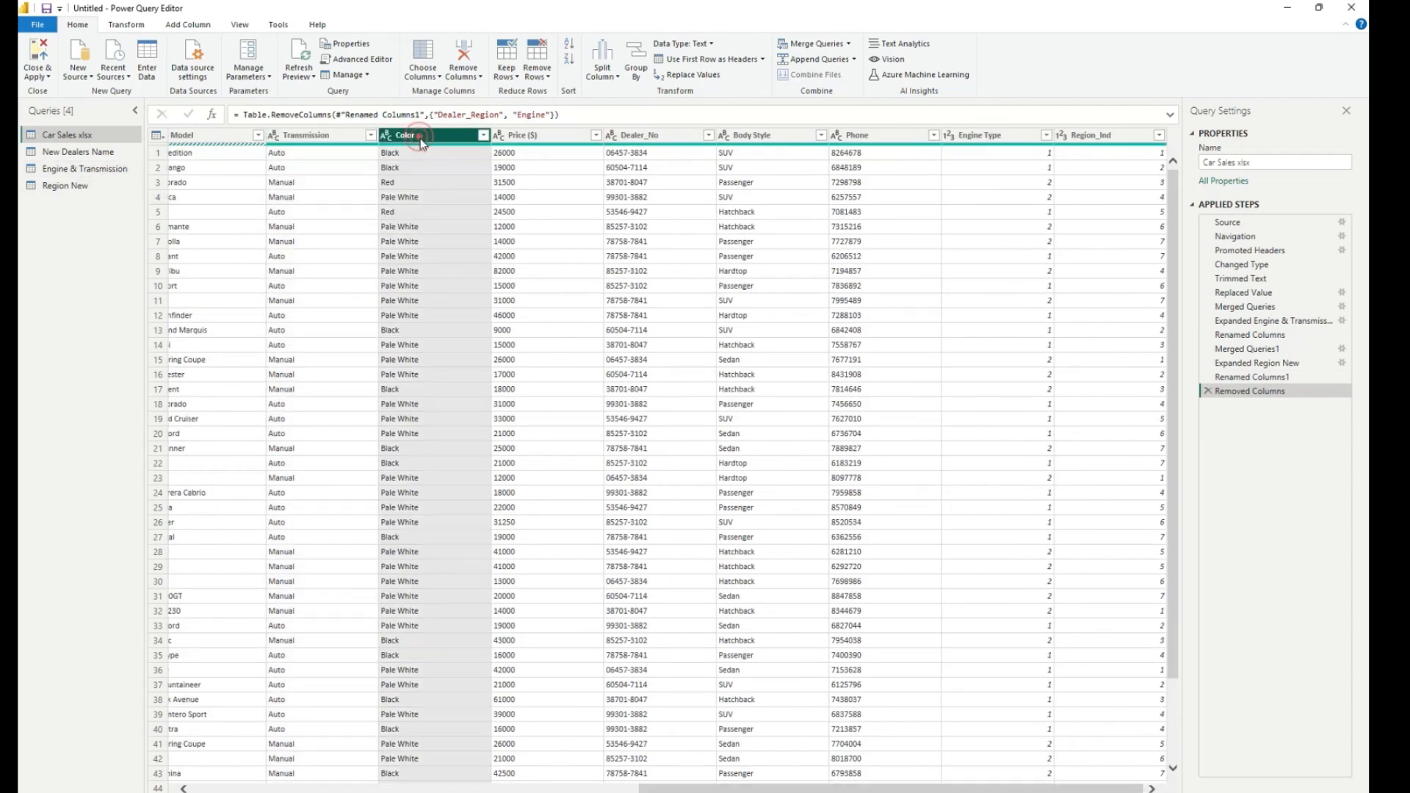
left_click(483, 135)
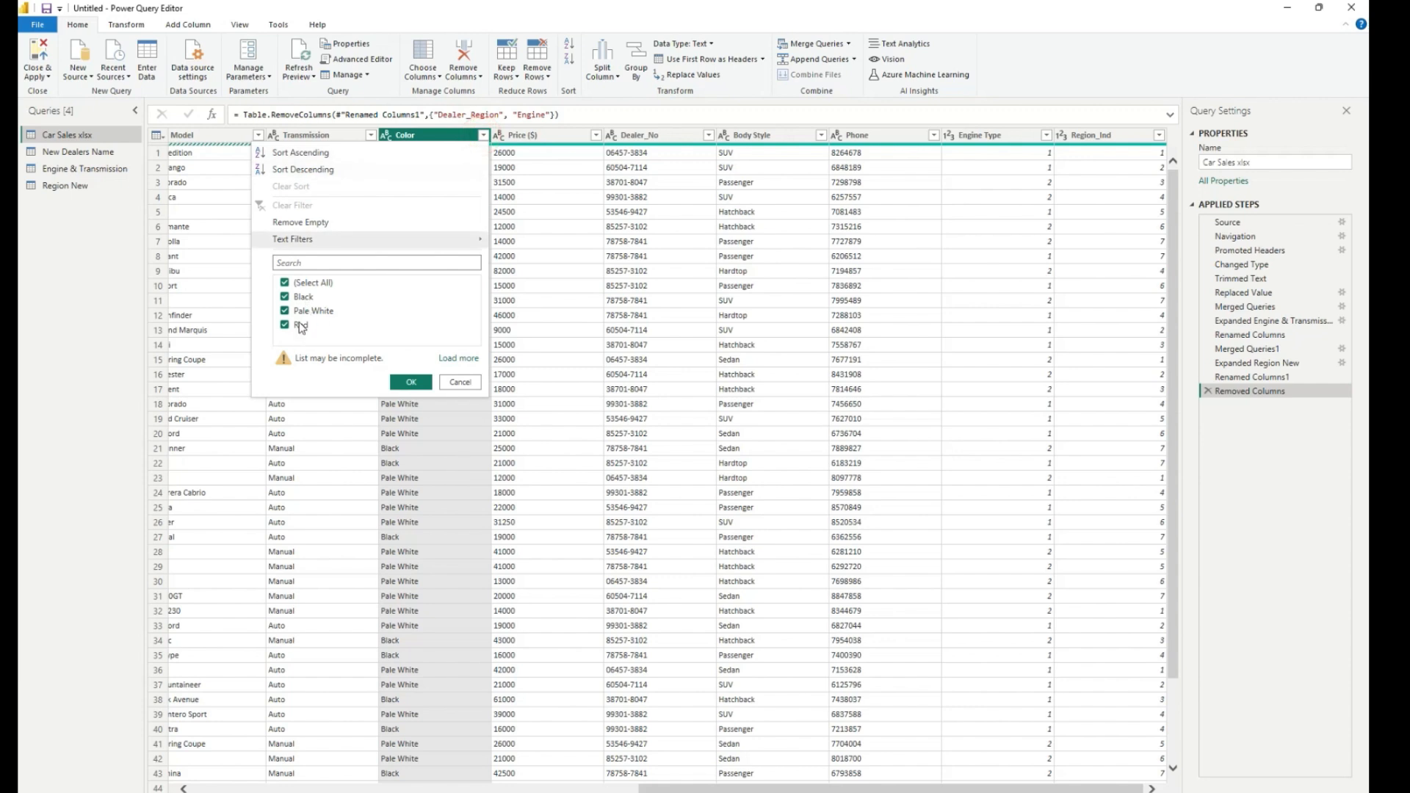
left_click(451, 382)
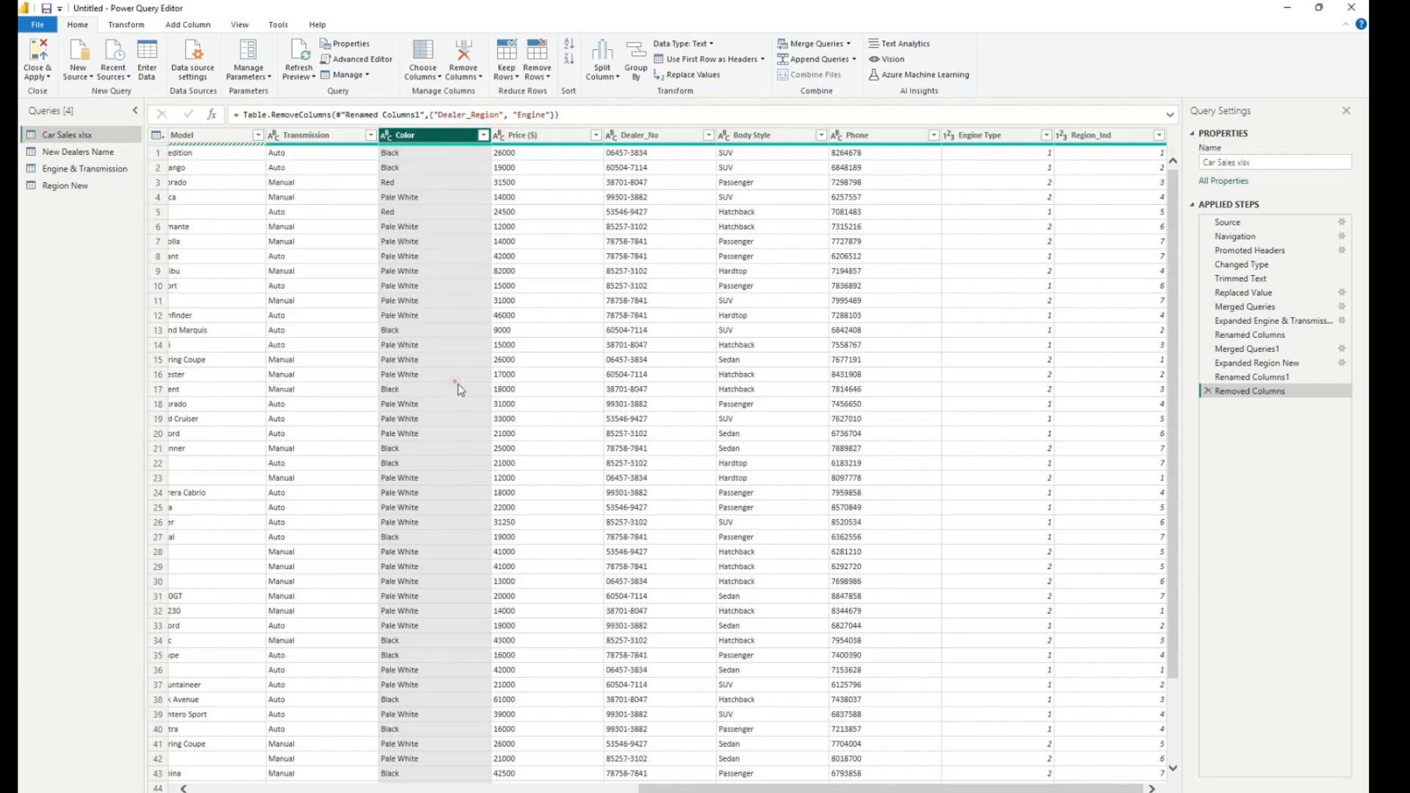
Duplicate the Car Sales xlsx query and rename the copy as Car Color.
right_click(44, 135)
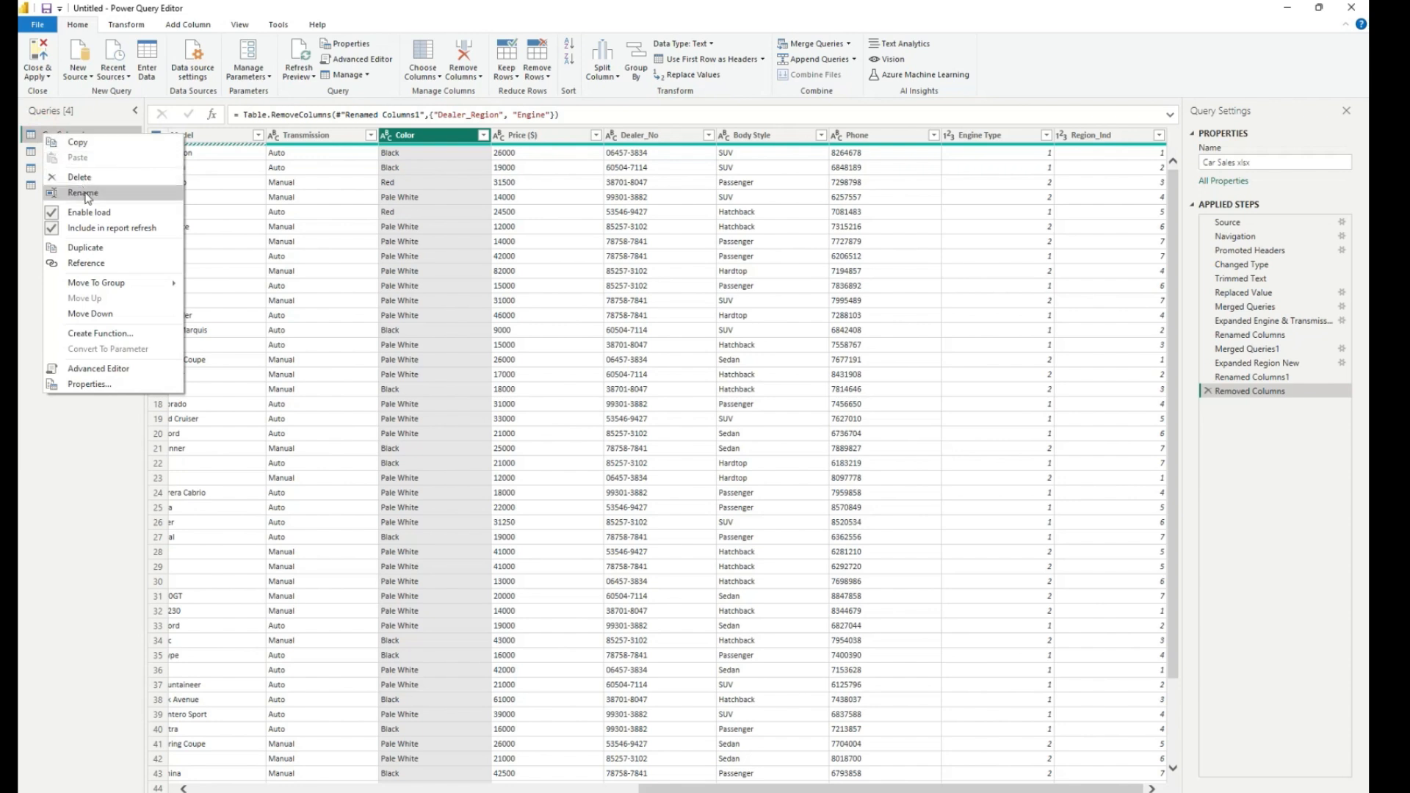
left_click(92, 248)
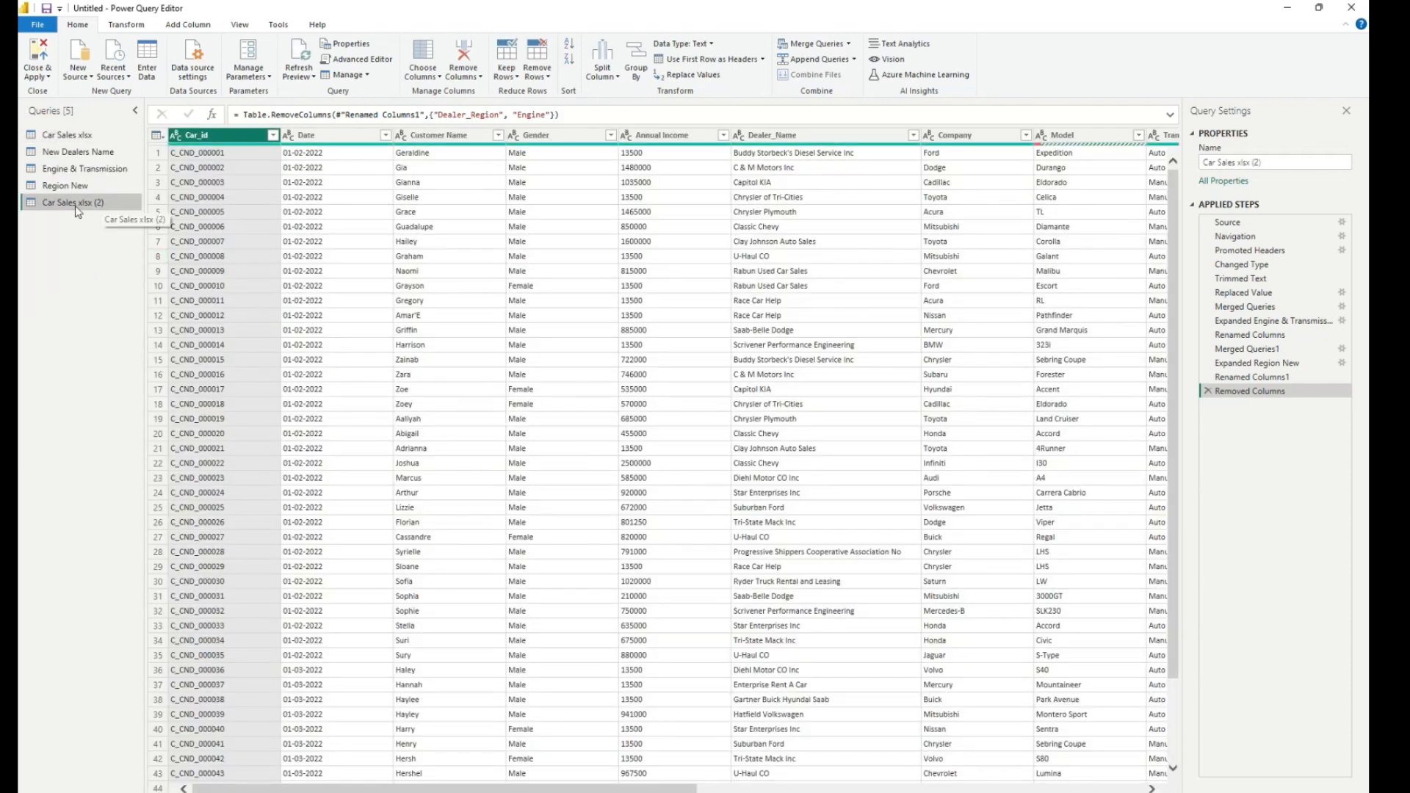
right_click(62, 201)
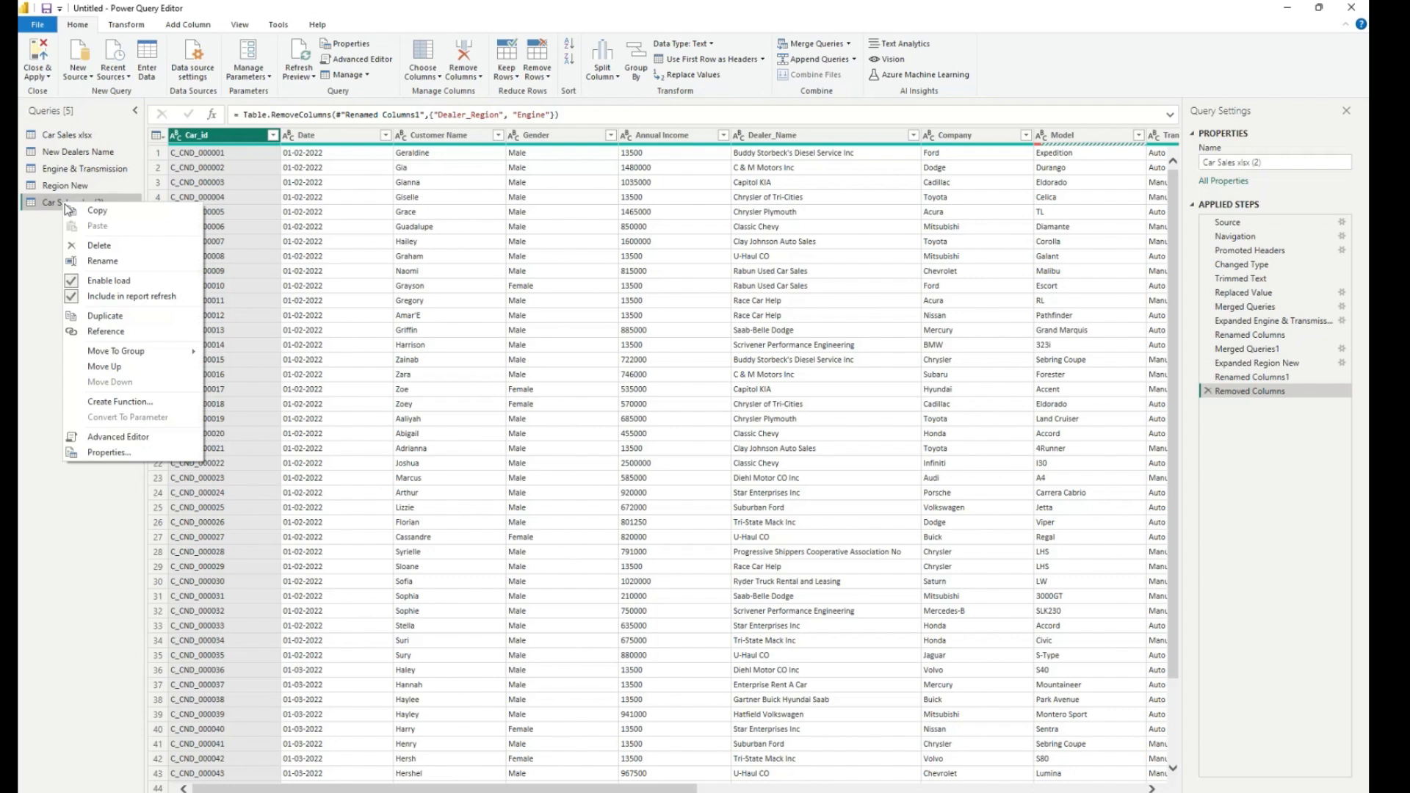
left_click(101, 262)
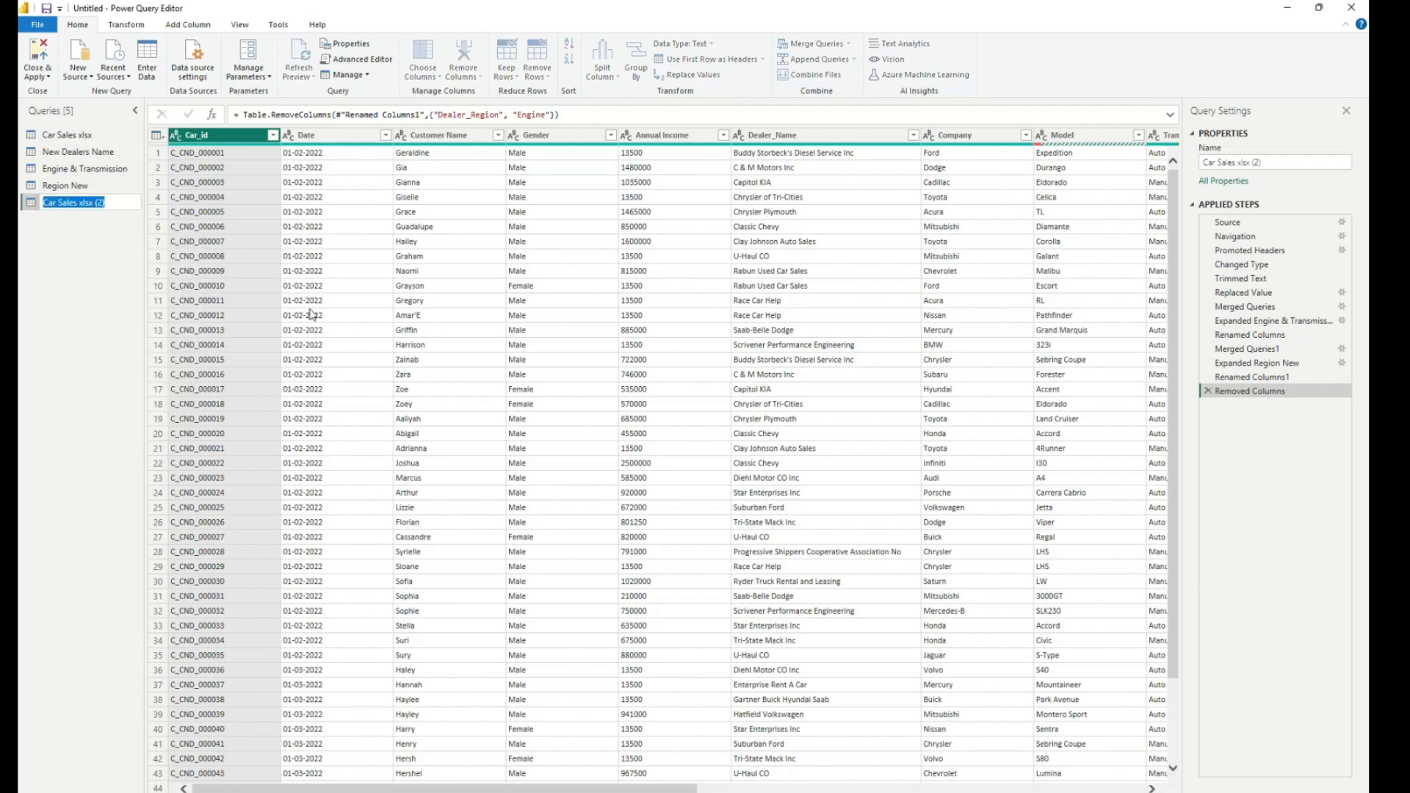
type("C")
type("ar Color")
left_click(73, 274)
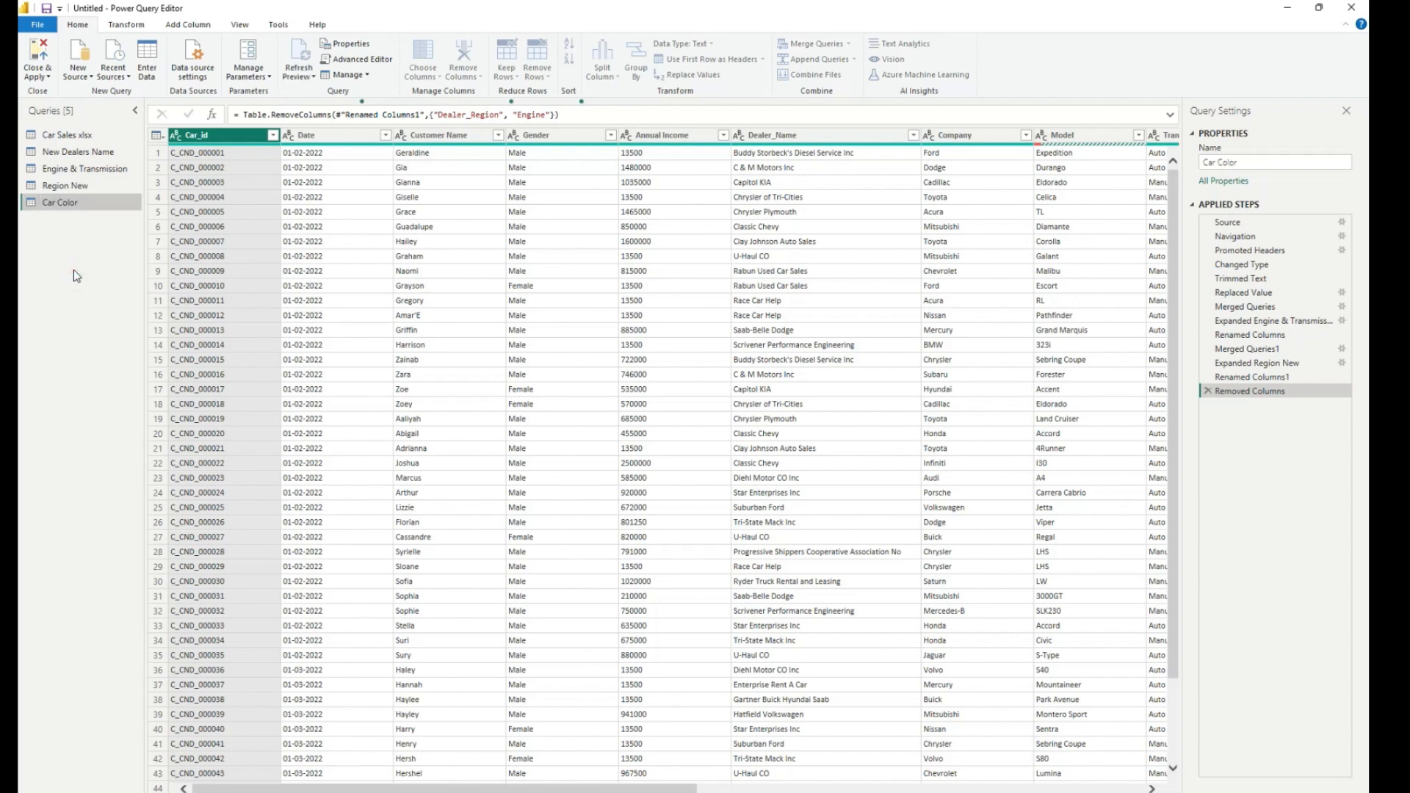
Keep only the Color column in the Car Color query and remove its duplicate rows.
left_click_drag(271, 788, 529, 787)
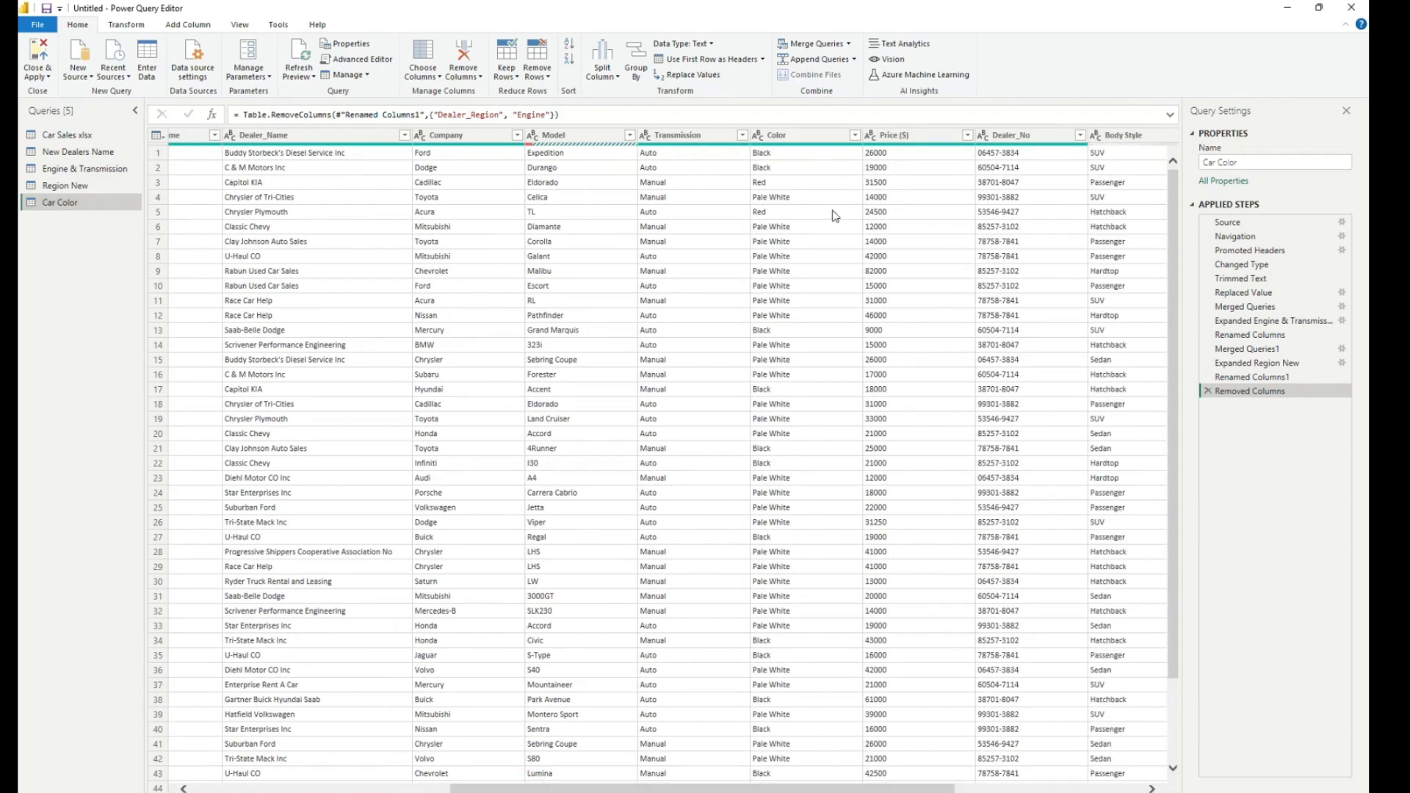
left_click(787, 137)
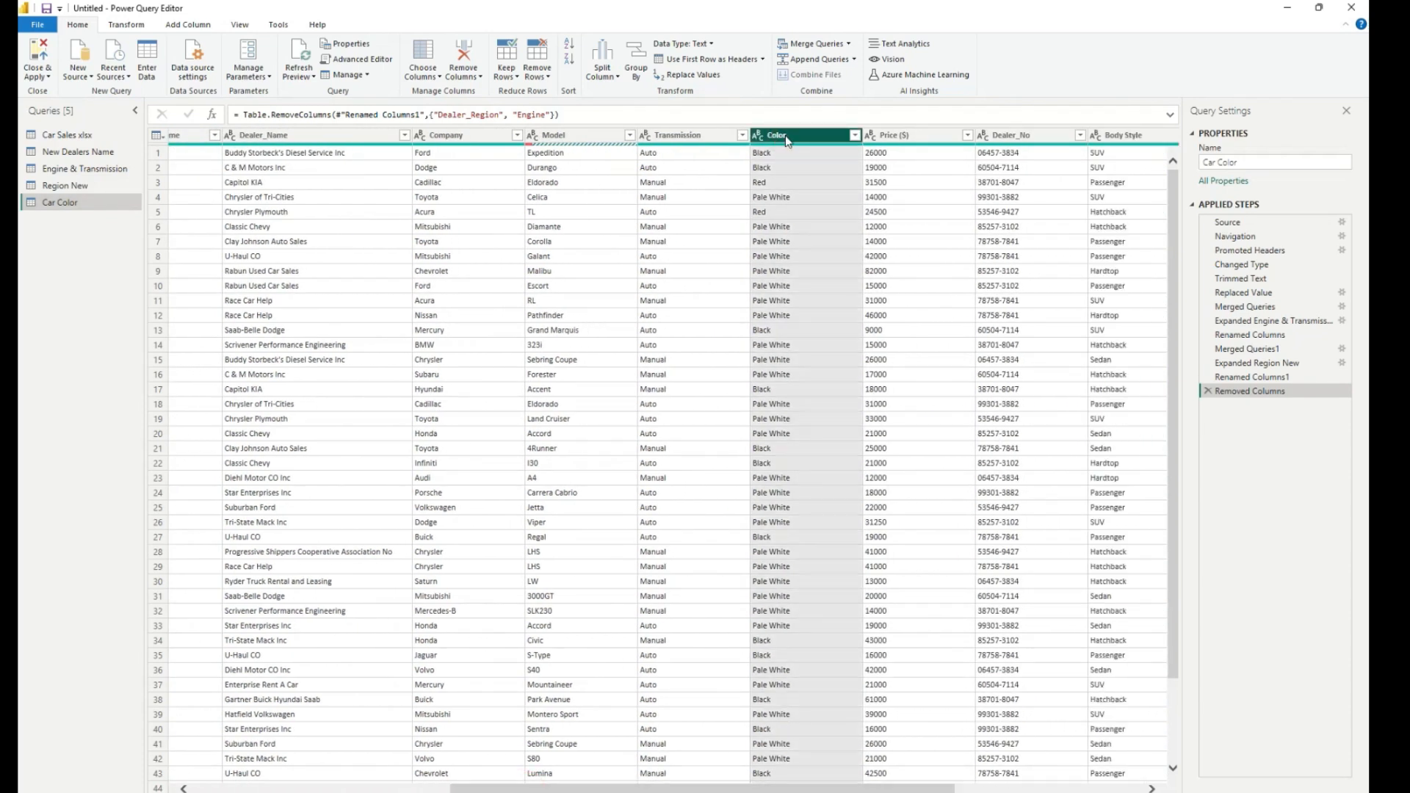
right_click(787, 141)
left_click(831, 182)
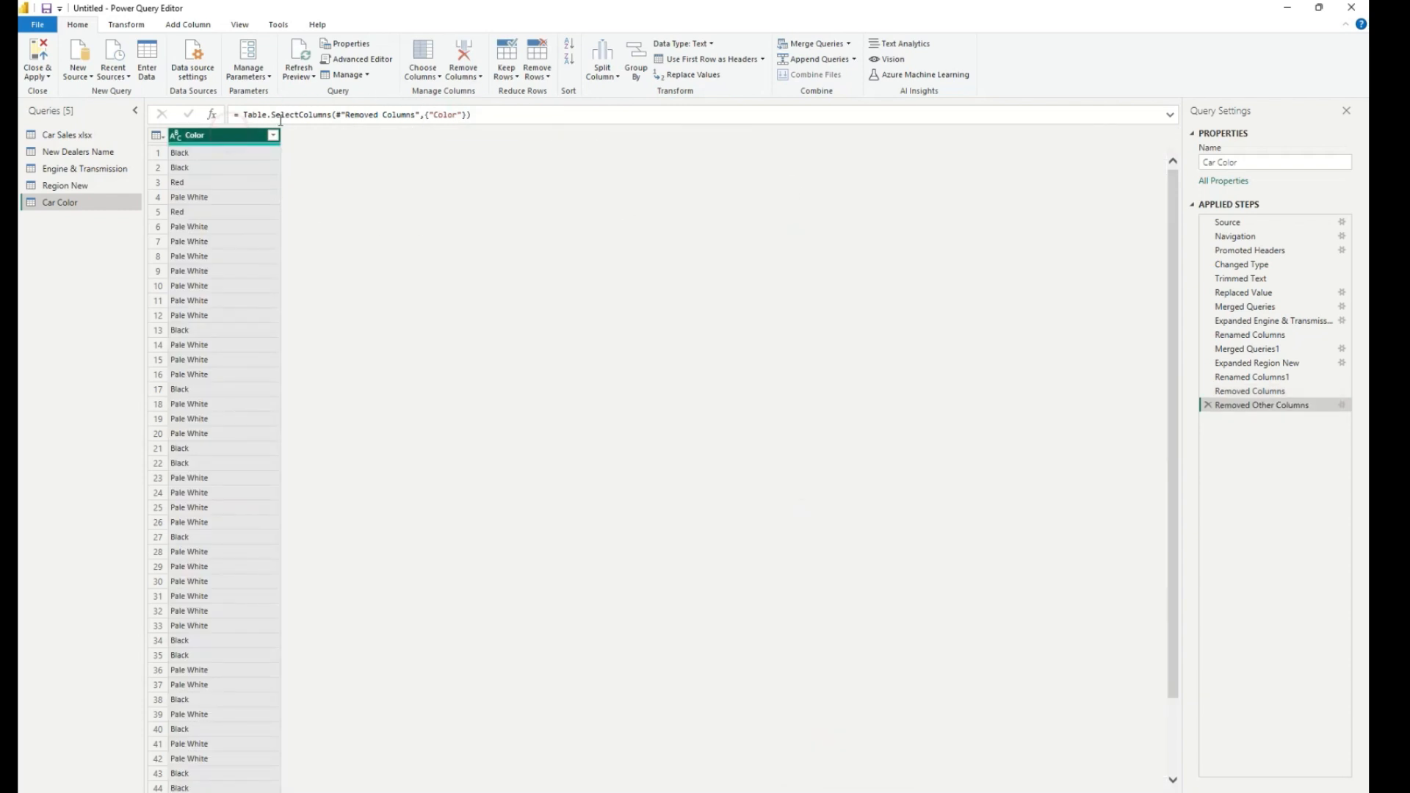
left_click(548, 80)
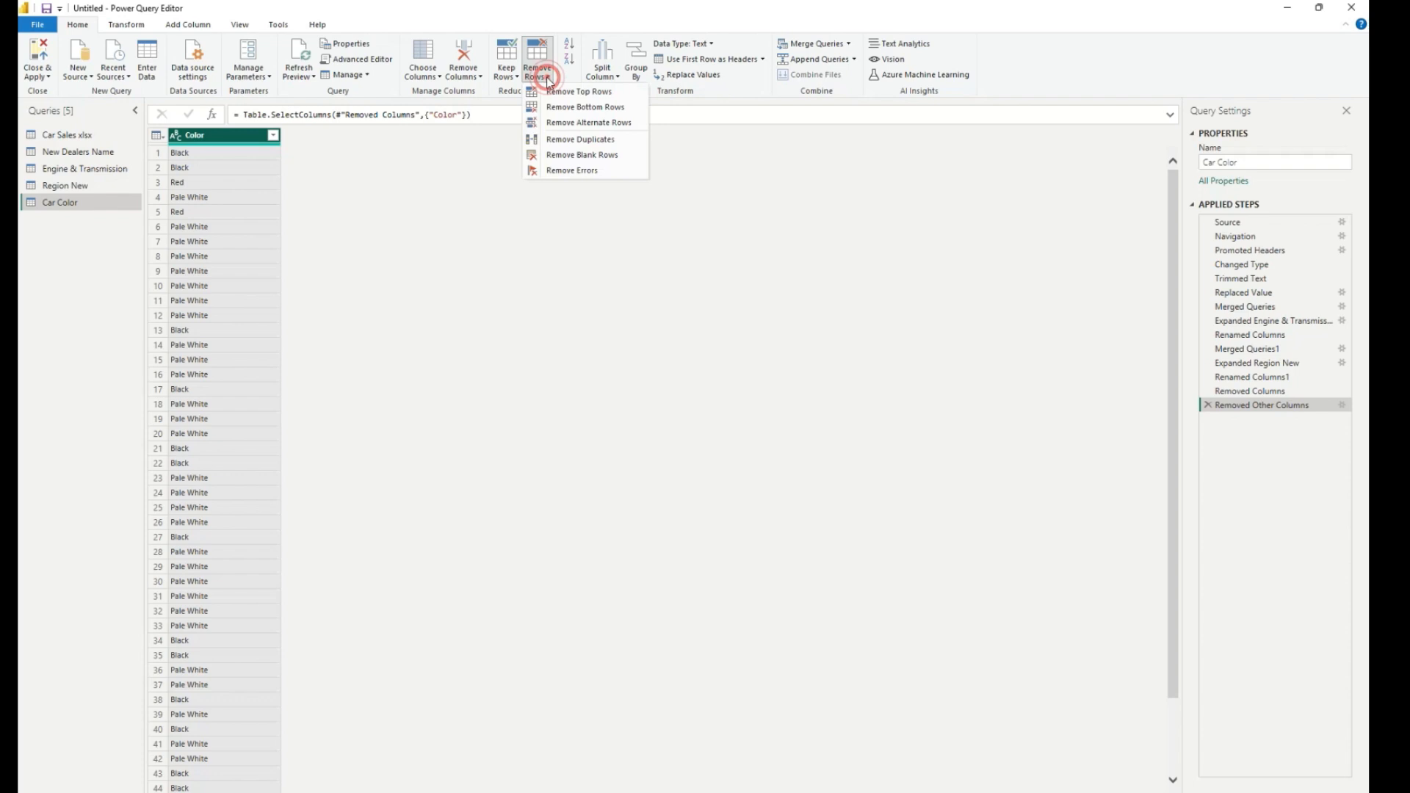
left_click(583, 139)
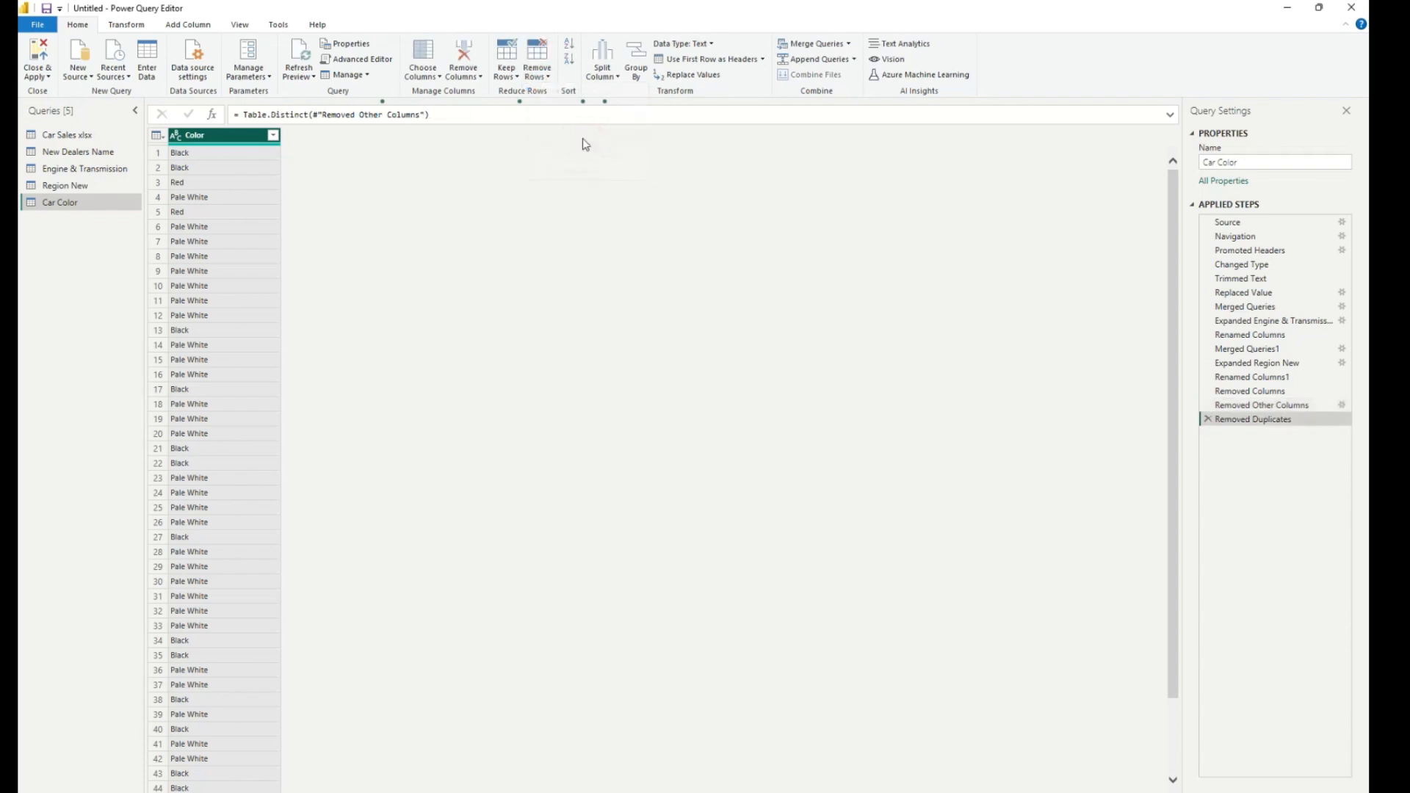
Add an index column starting from 1 to the Car Color query and rename it Color_Ind.
left_click(176, 22)
left_click(232, 59)
left_click(204, 85)
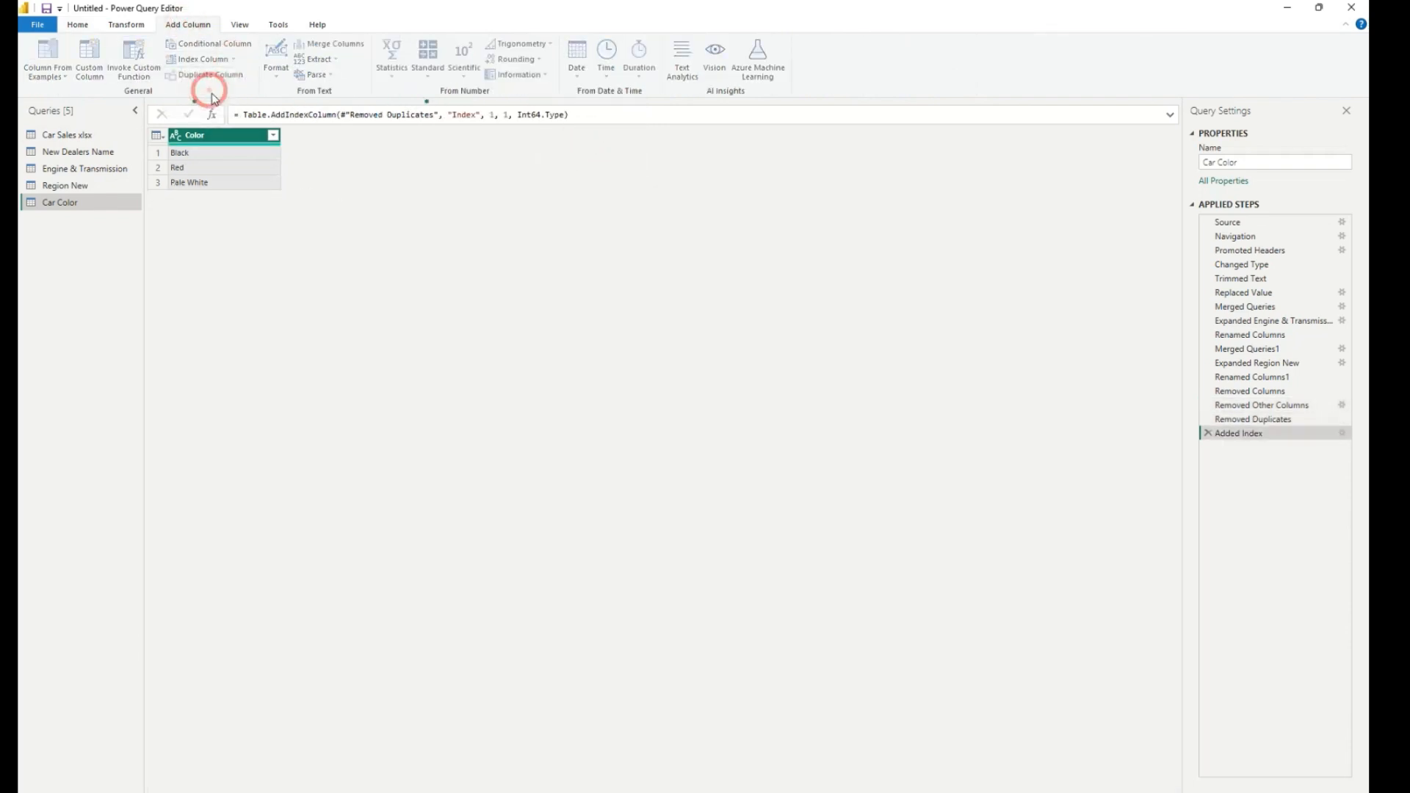
right_click(339, 139)
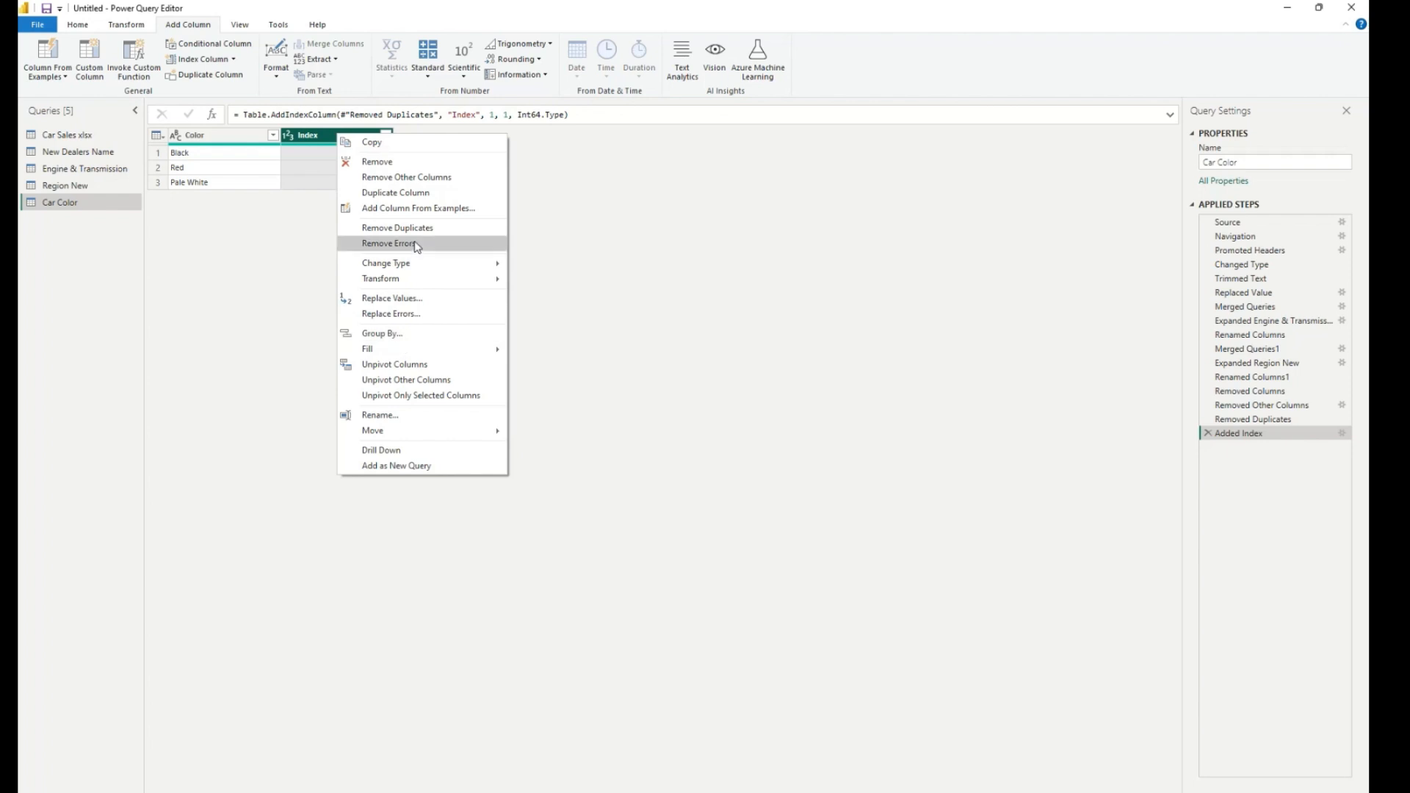
left_click(392, 416)
type("Color_")
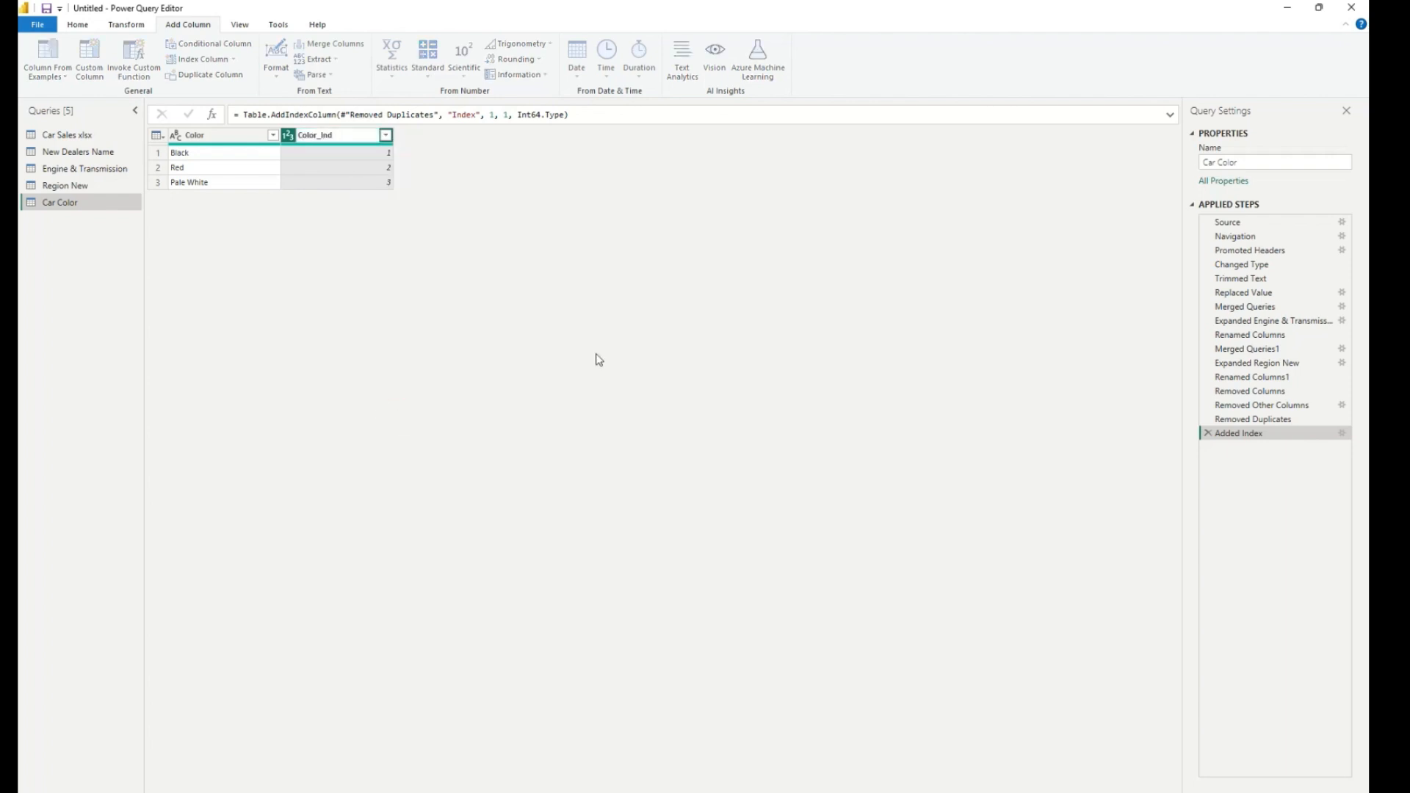
key("Return")
Merge the Car Color query into Car Sales xlsx by matching their Color columns with a left outer join.
left_click(66, 135)
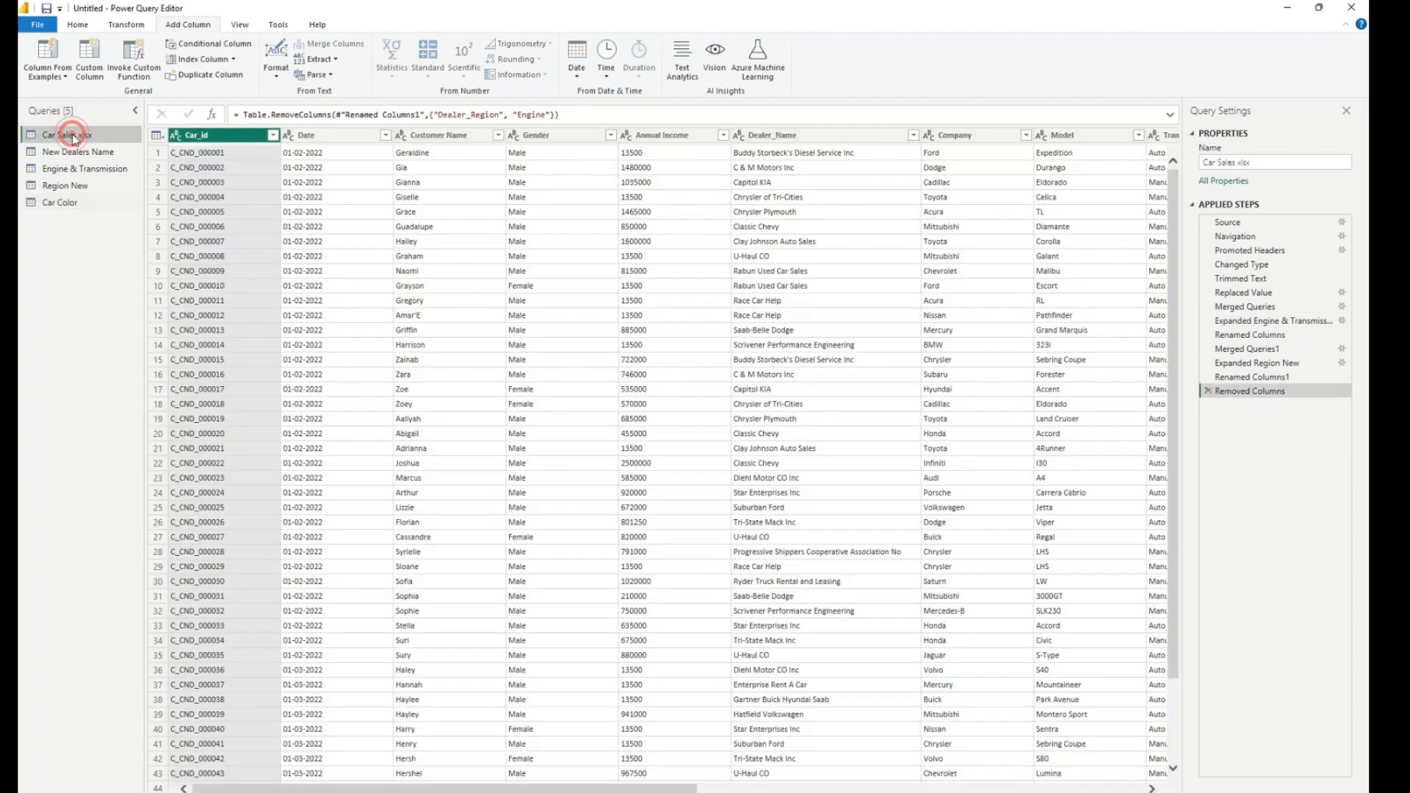
left_click(78, 24)
left_click(845, 44)
left_click(585, 389)
left_click(514, 490)
left_click(490, 414)
left_click_drag(610, 359, 727, 359)
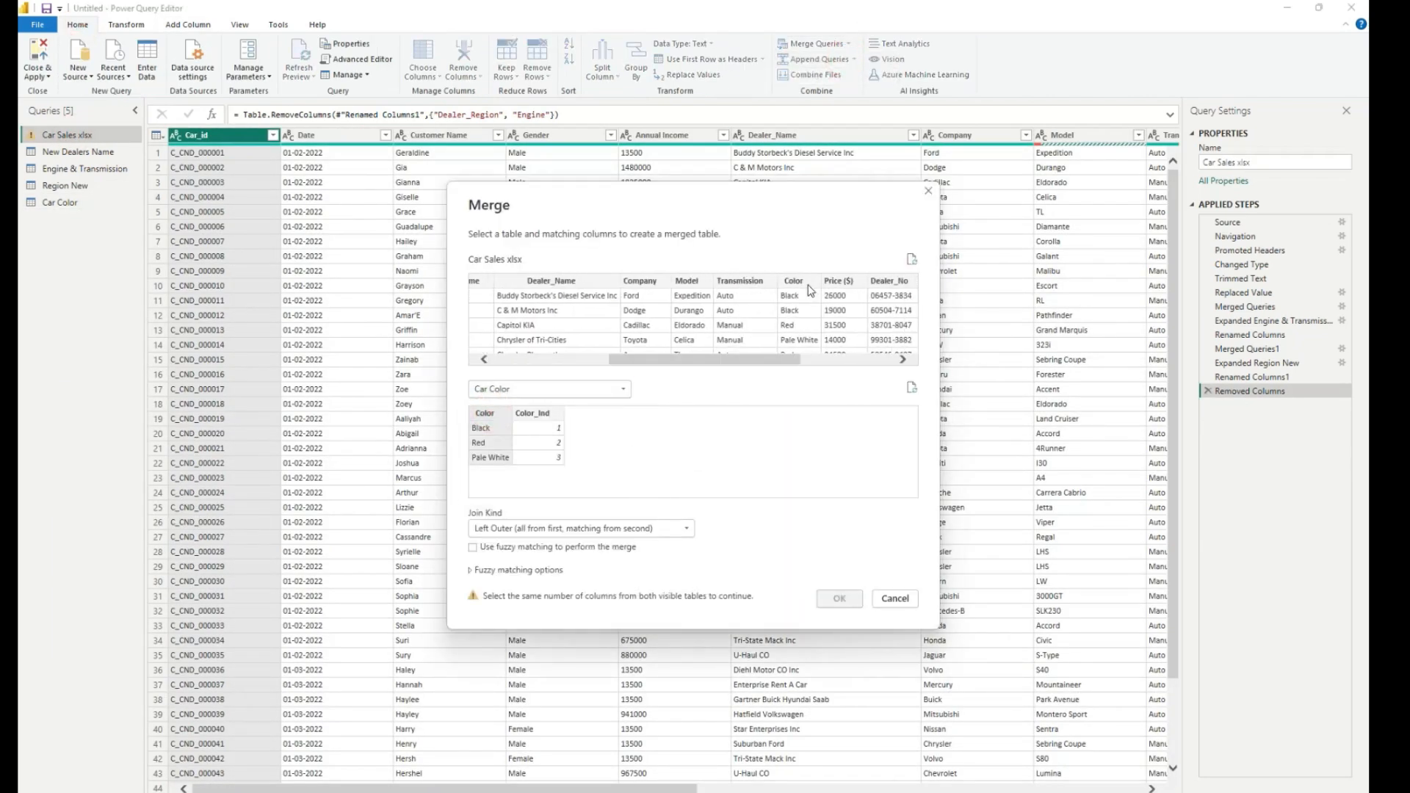
left_click(793, 281)
left_click(838, 599)
Expand the merged Car Color column to include only Color_Ind, keeping the original column name as prefix.
left_click(1159, 135)
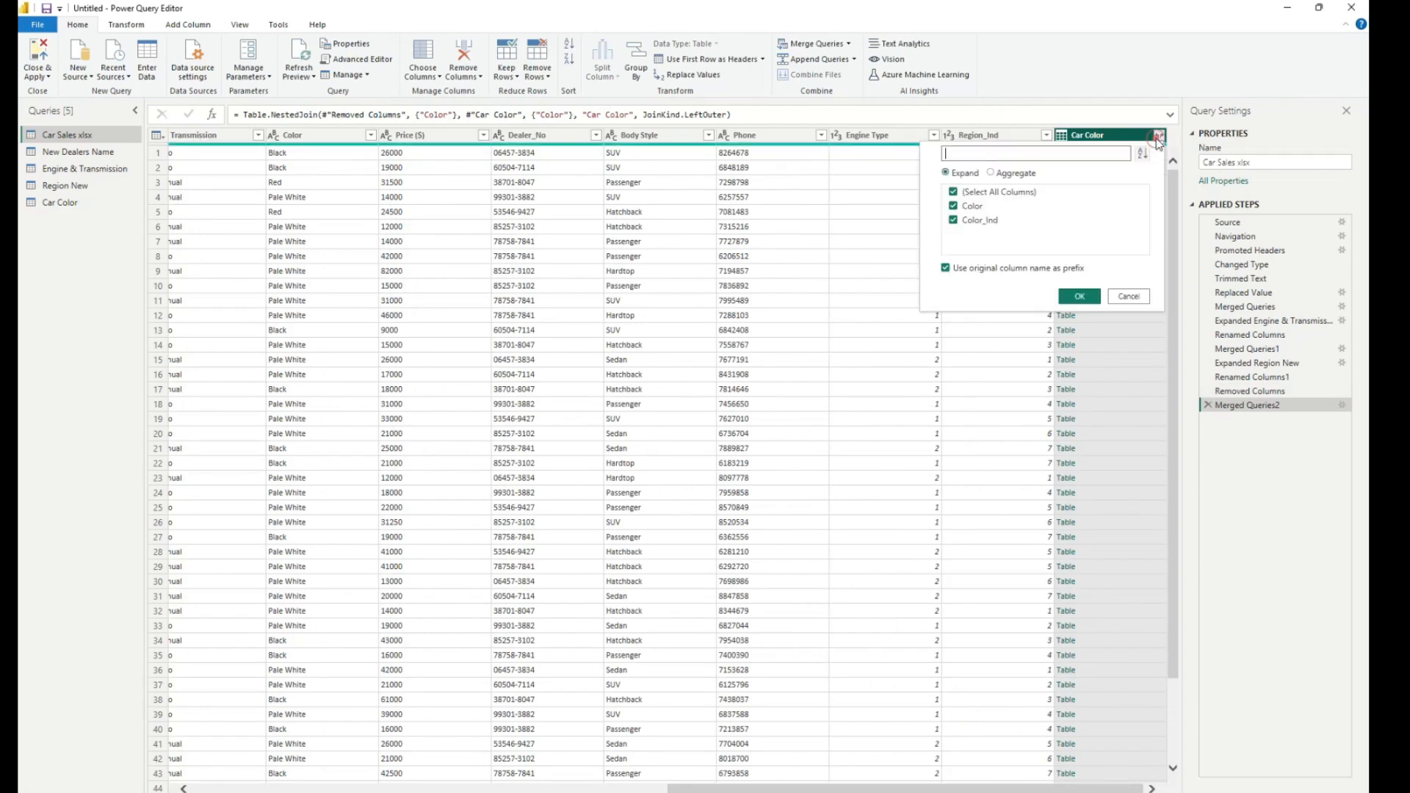
left_click(954, 206)
left_click(1080, 301)
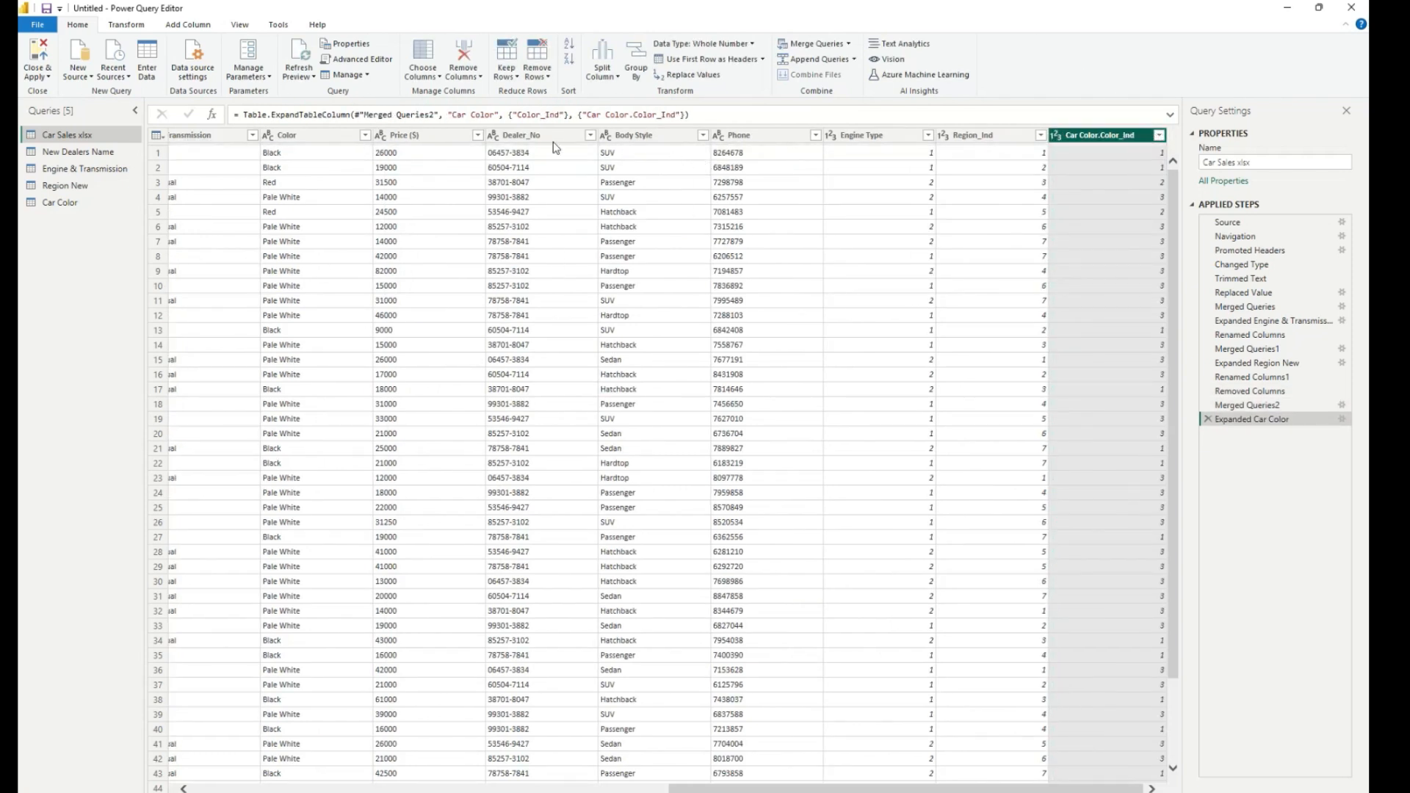
Remove the Color text column from the Car Sales xlsx query.
left_click(311, 138)
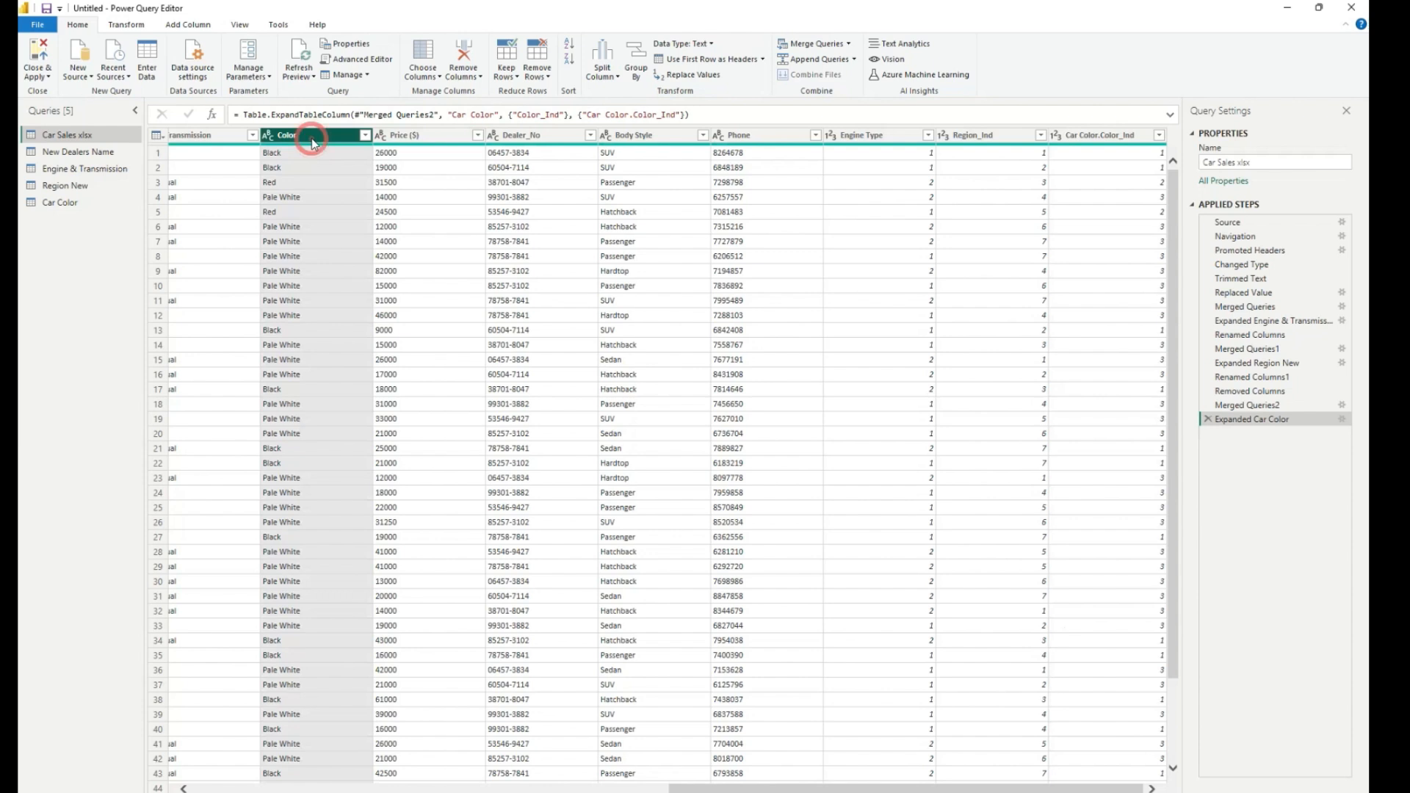
right_click(312, 142)
left_click(328, 167)
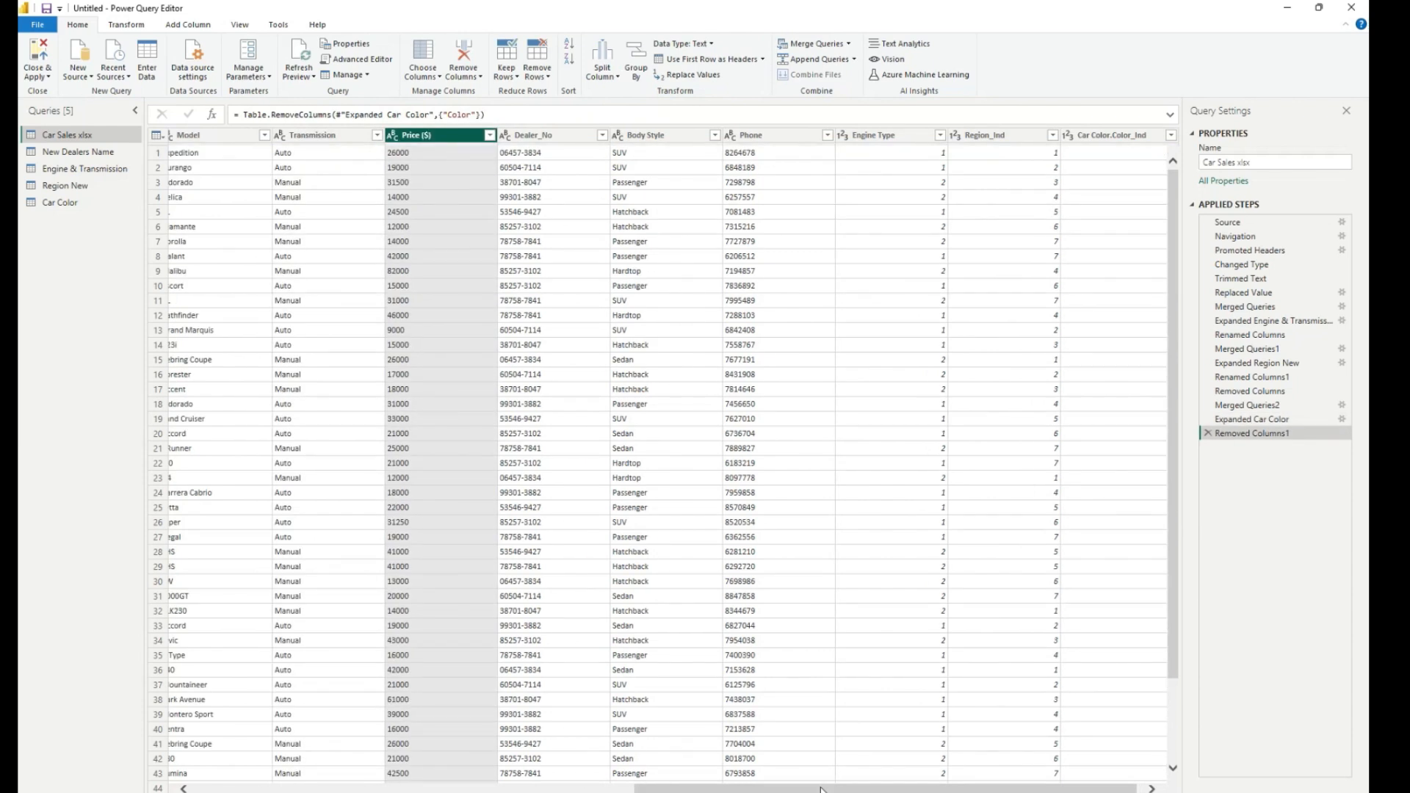
Rename the Car Color.Color_Ind column in Car Sales xlsx as Color_Ind, and close the query editor with the changes applied.
left_click_drag(821, 789, 826, 789)
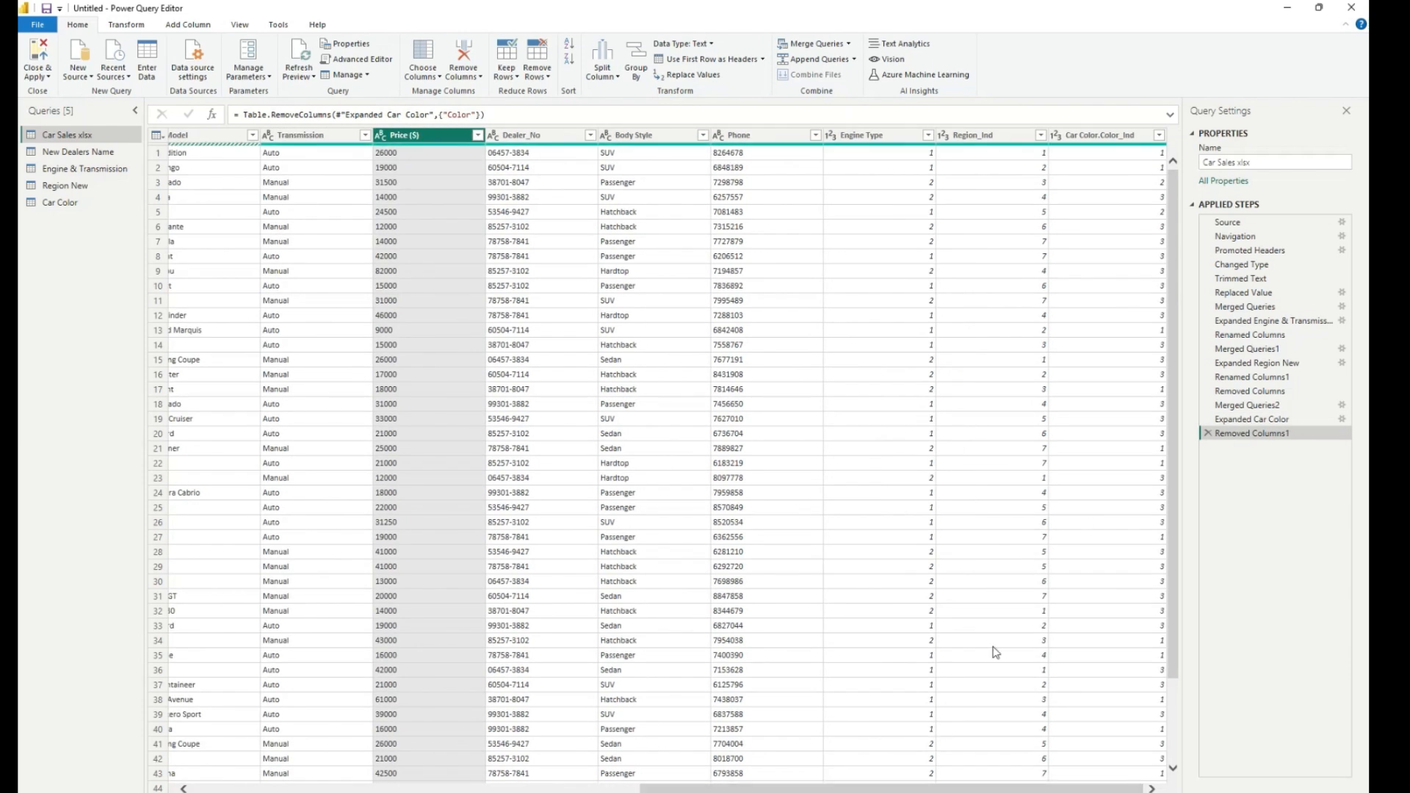
right_click(1093, 135)
key("Escape")
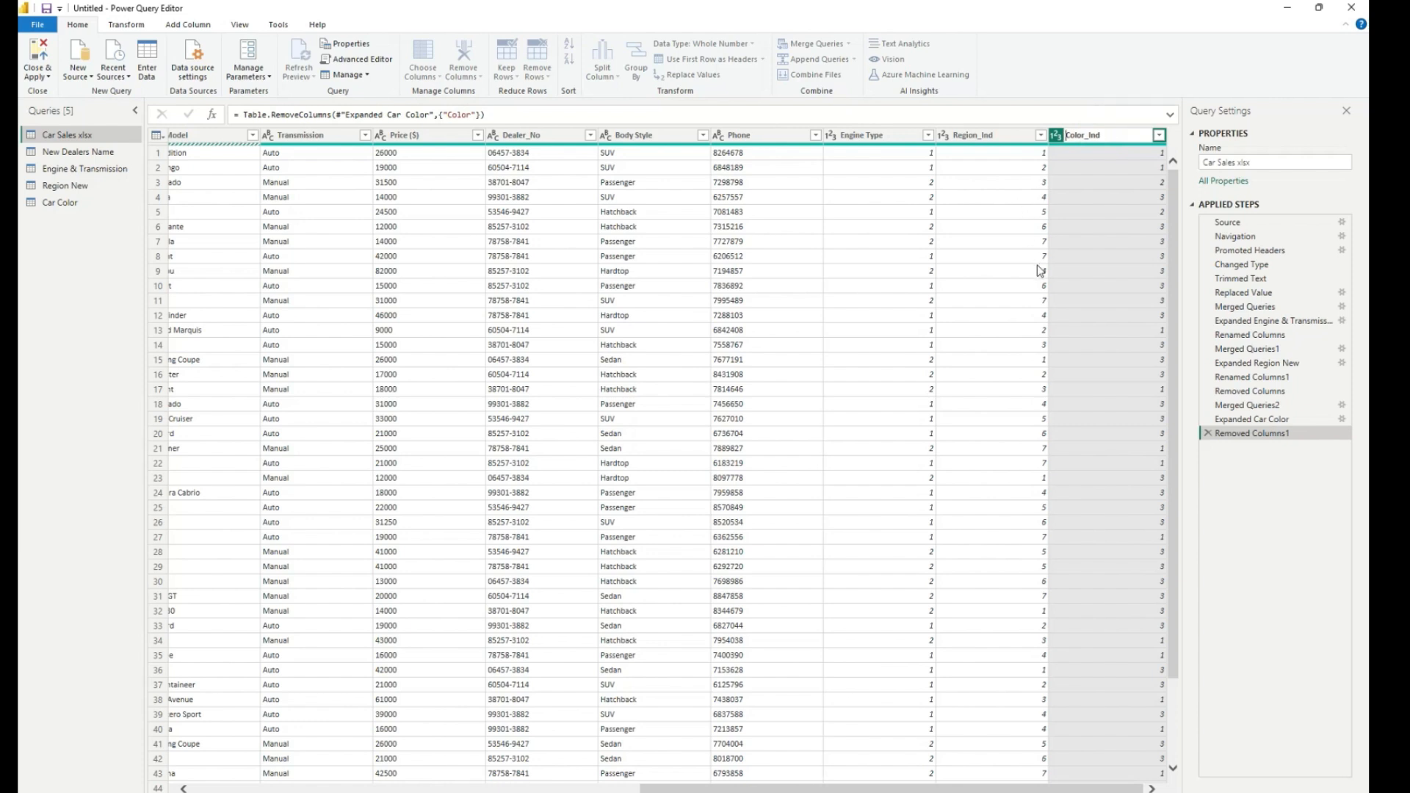
left_click(1070, 64)
left_click(48, 77)
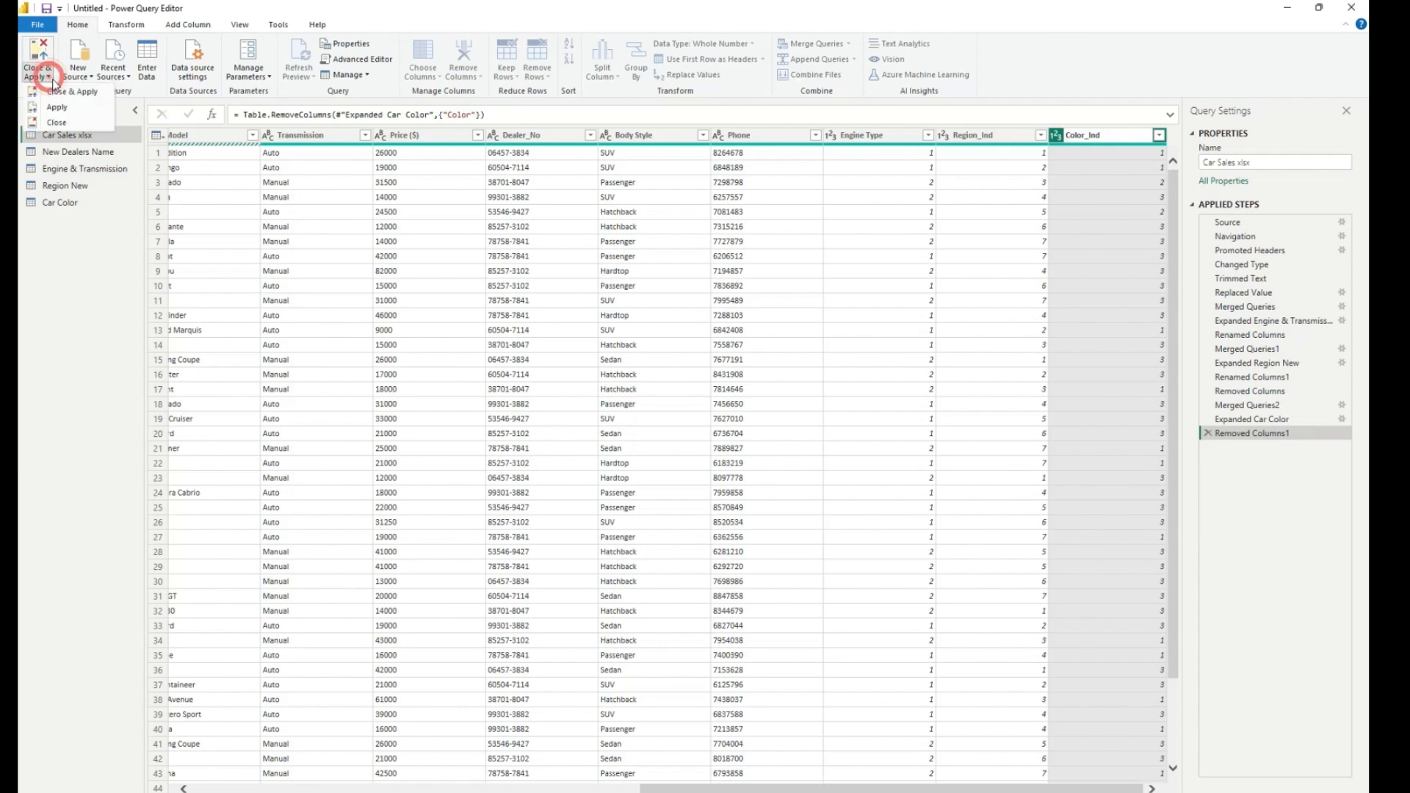
left_click(62, 94)
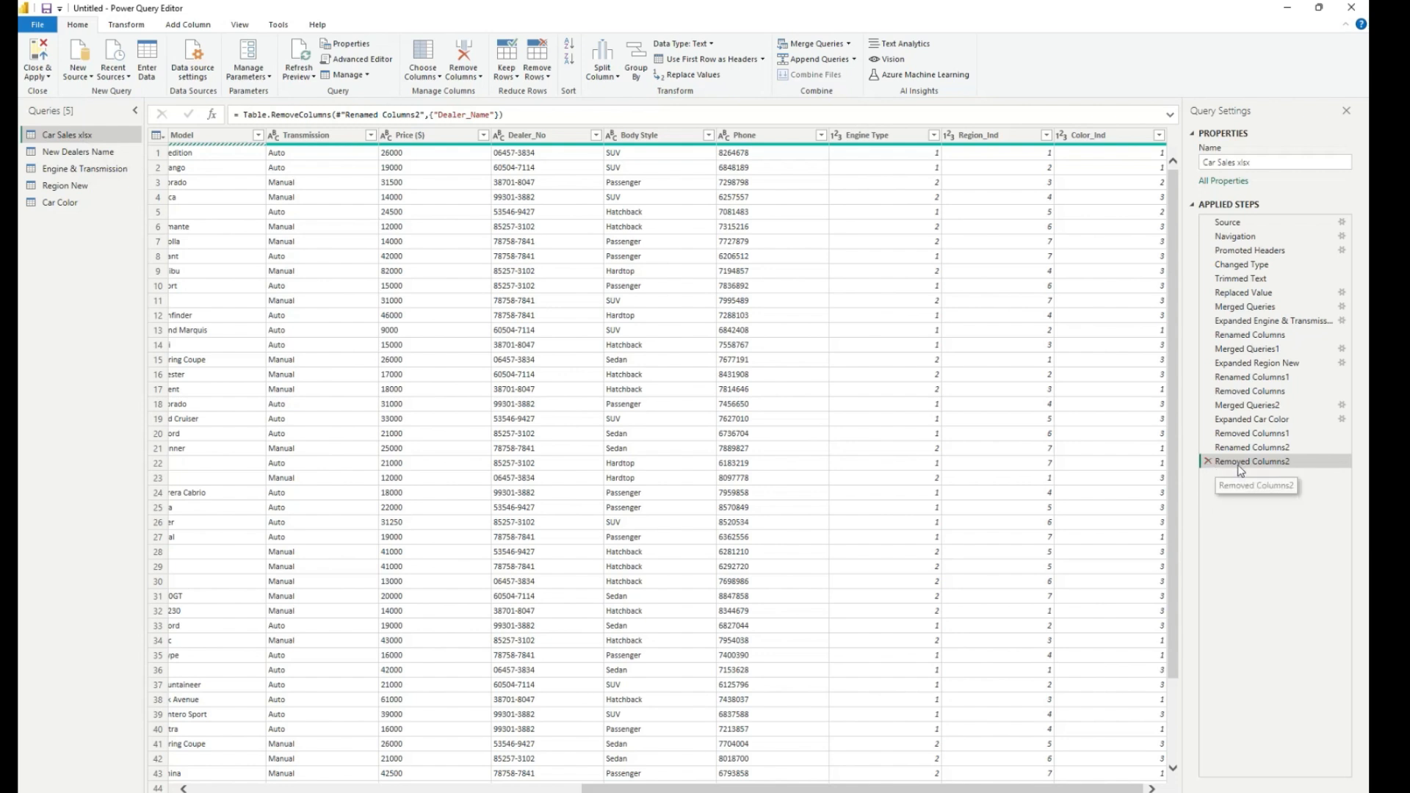
Delete the last applied step of Car Sales xlsx, the one that removed the Dealer_Name column.
left_click(1205, 461)
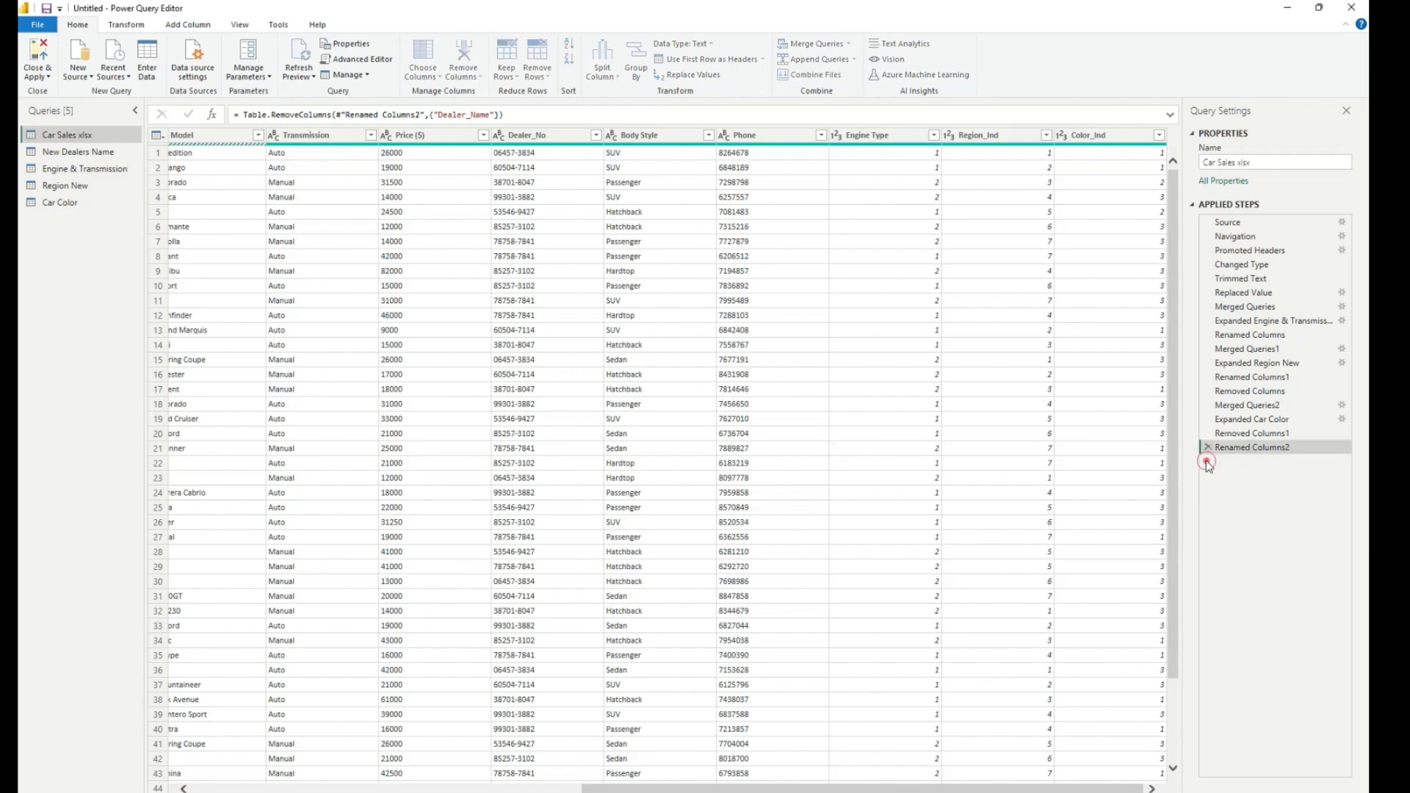
left_click_drag(711, 788, 297, 694)
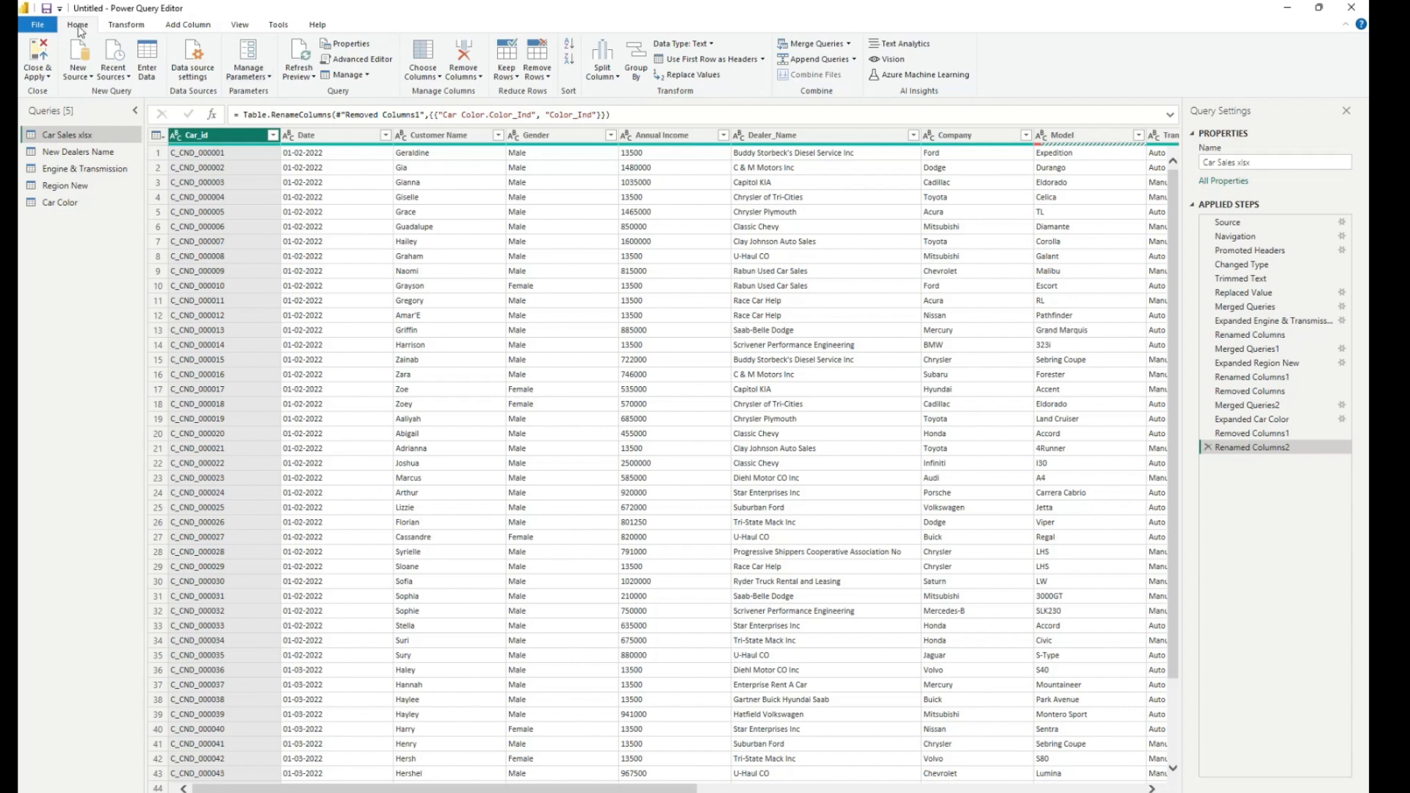
Merge the New Dealers Name query into Car Sales xlsx by matching their Dealer_Name columns with a left outer join.
left_click(848, 44)
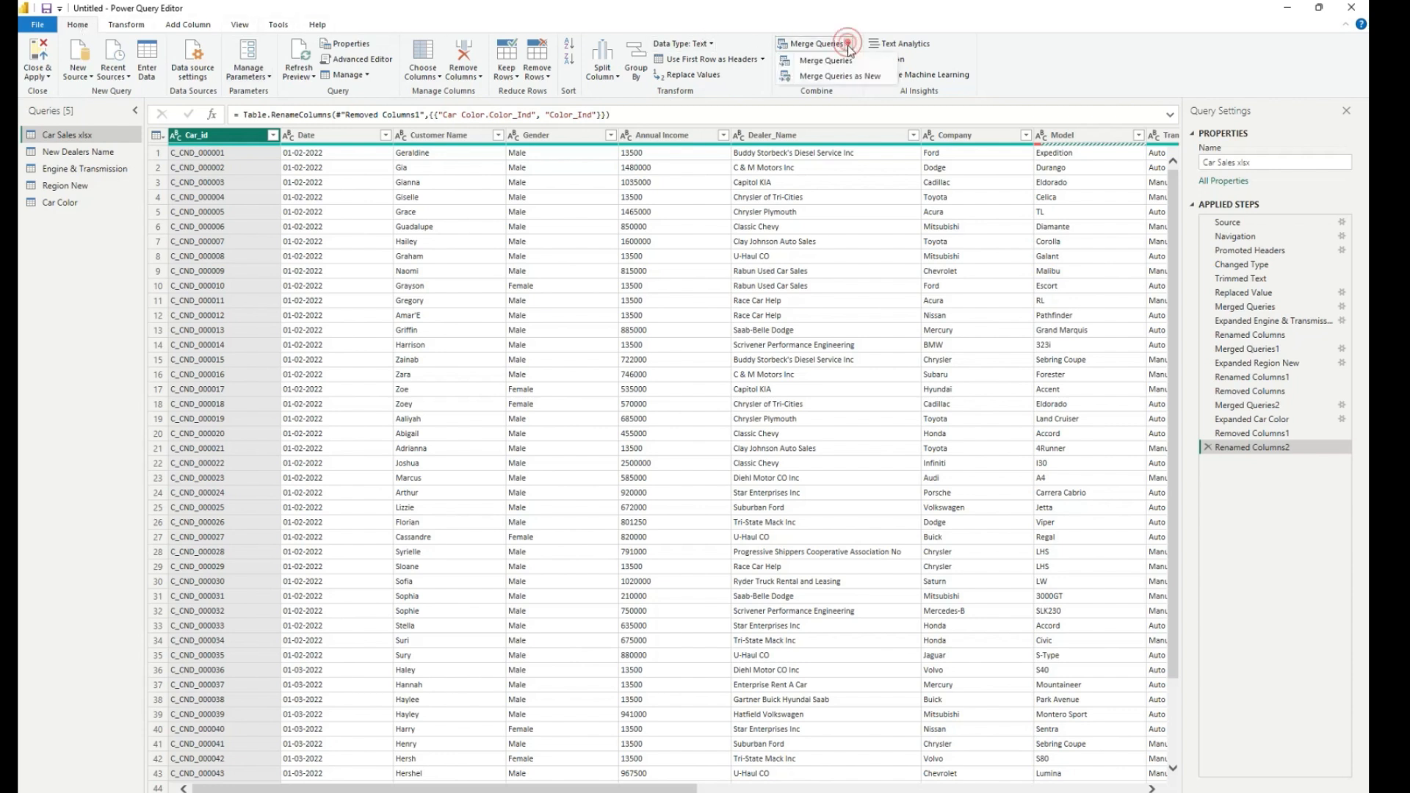
left_click(845, 61)
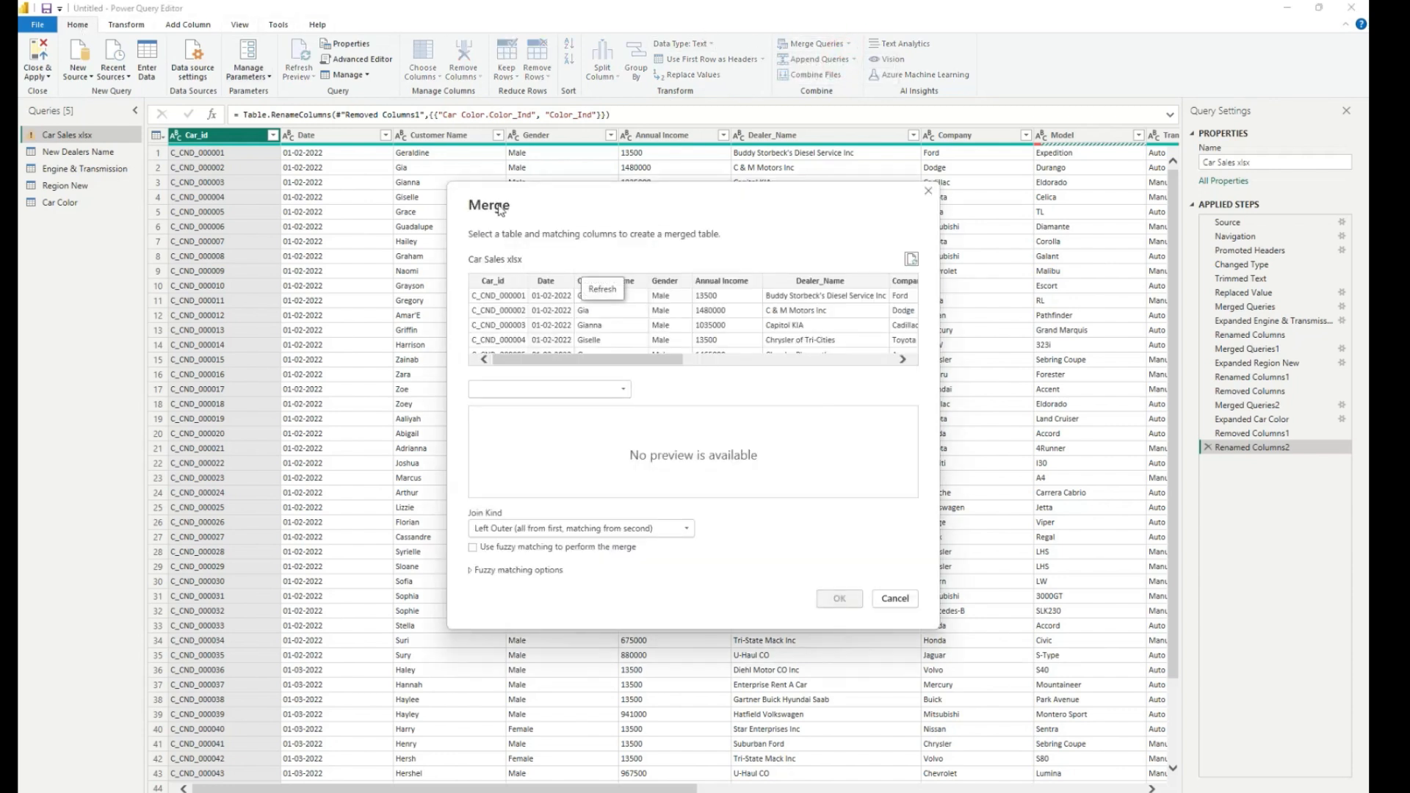
left_click(565, 390)
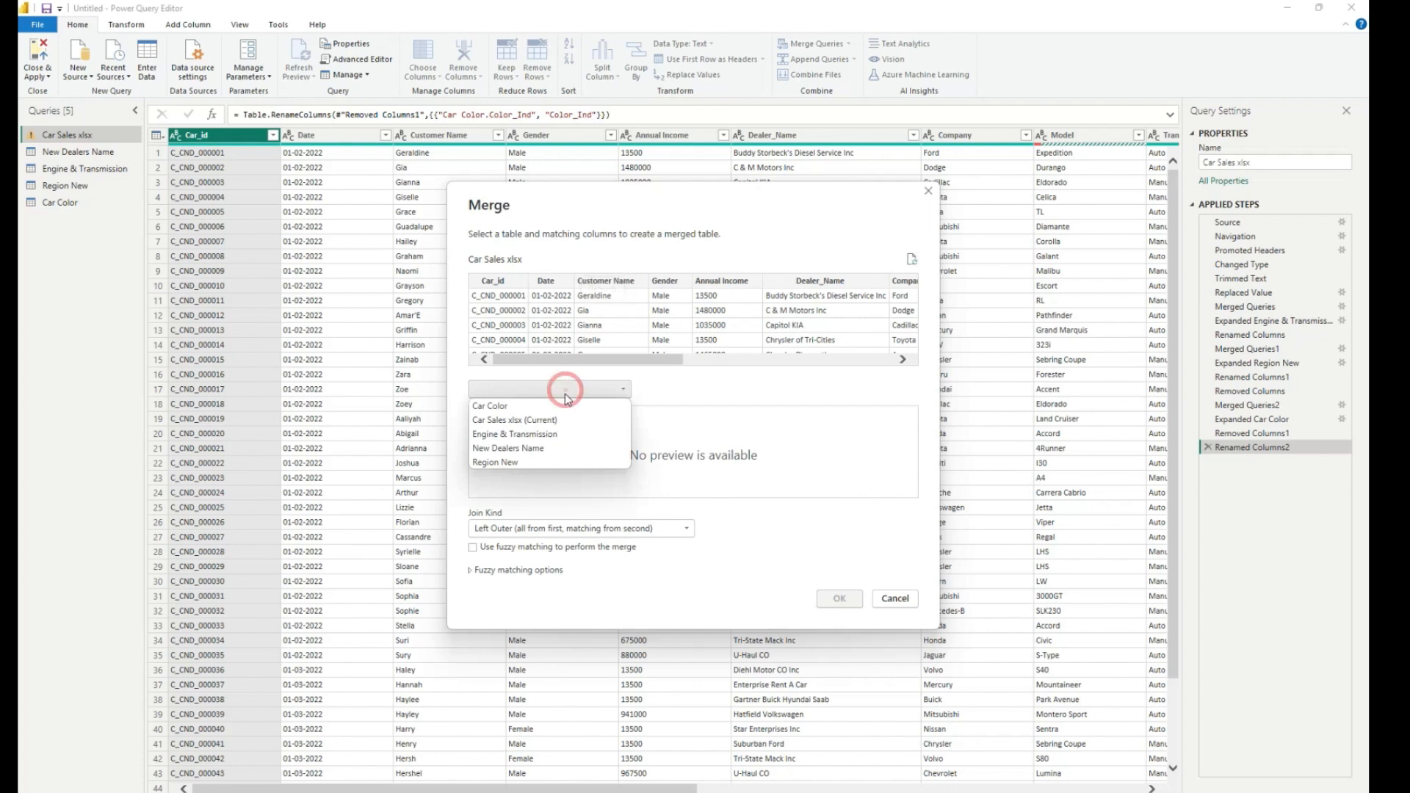
left_click(557, 455)
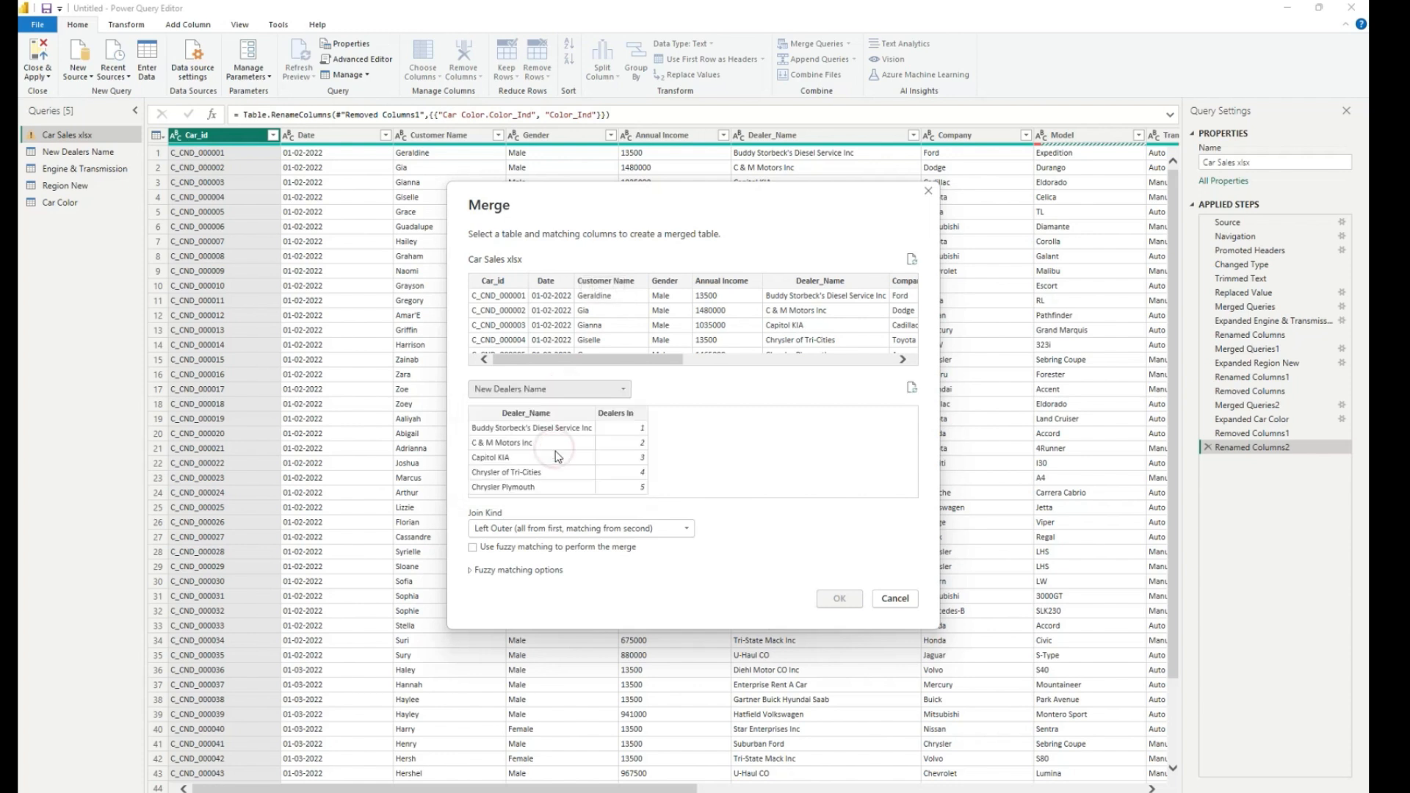
left_click(511, 413)
left_click(814, 283)
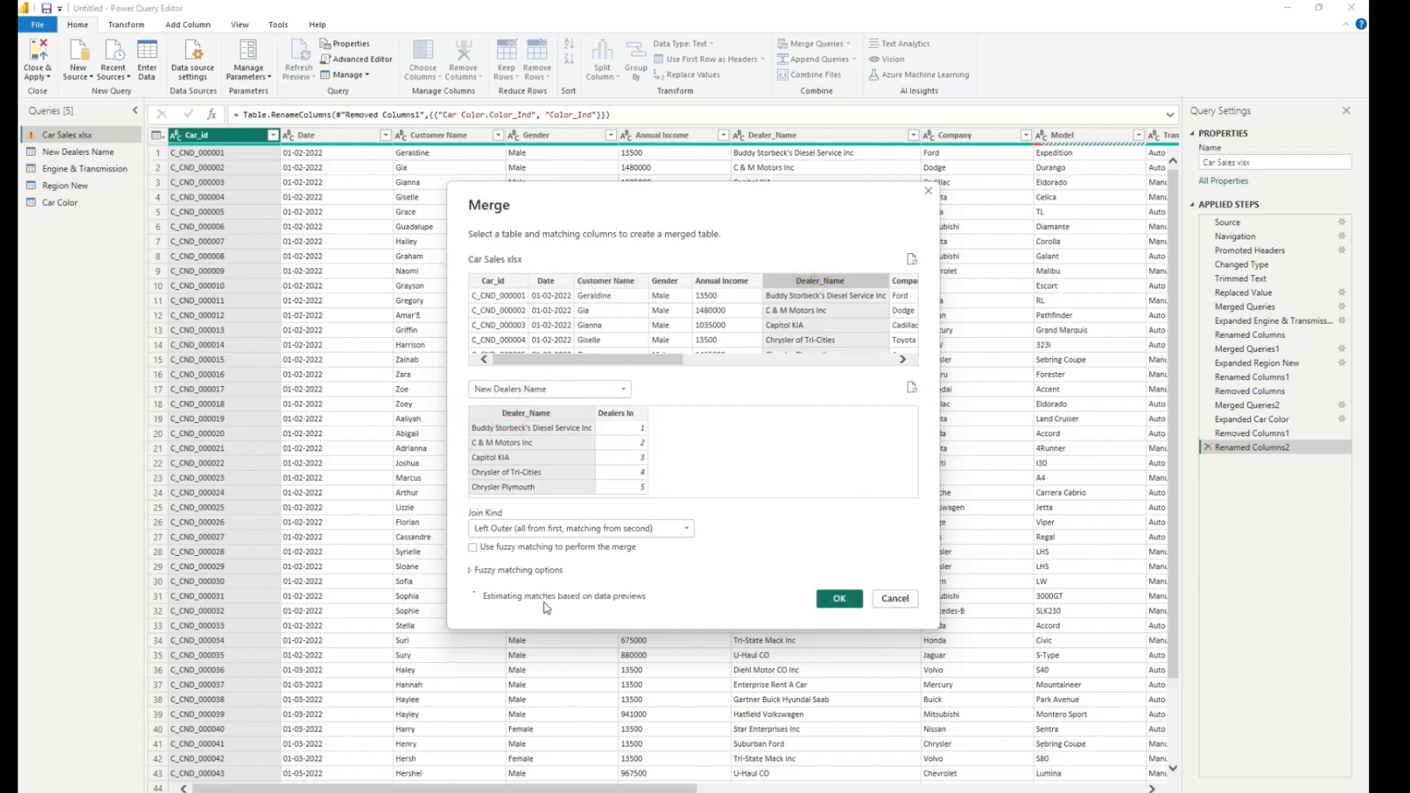
left_click(840, 599)
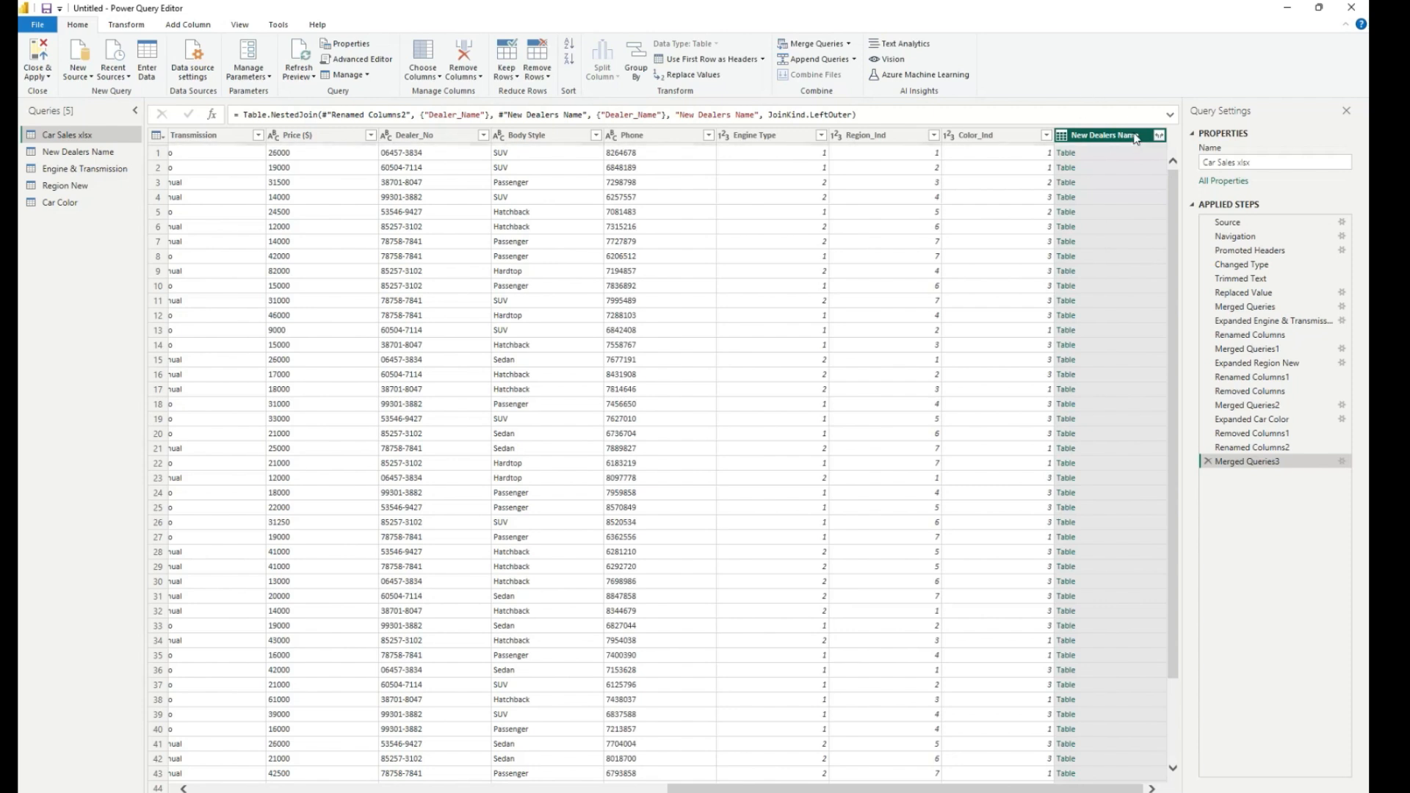
Expand the merged New Dealers Name column to include only Dealers In, keeping the original column name as prefix.
left_click(1158, 137)
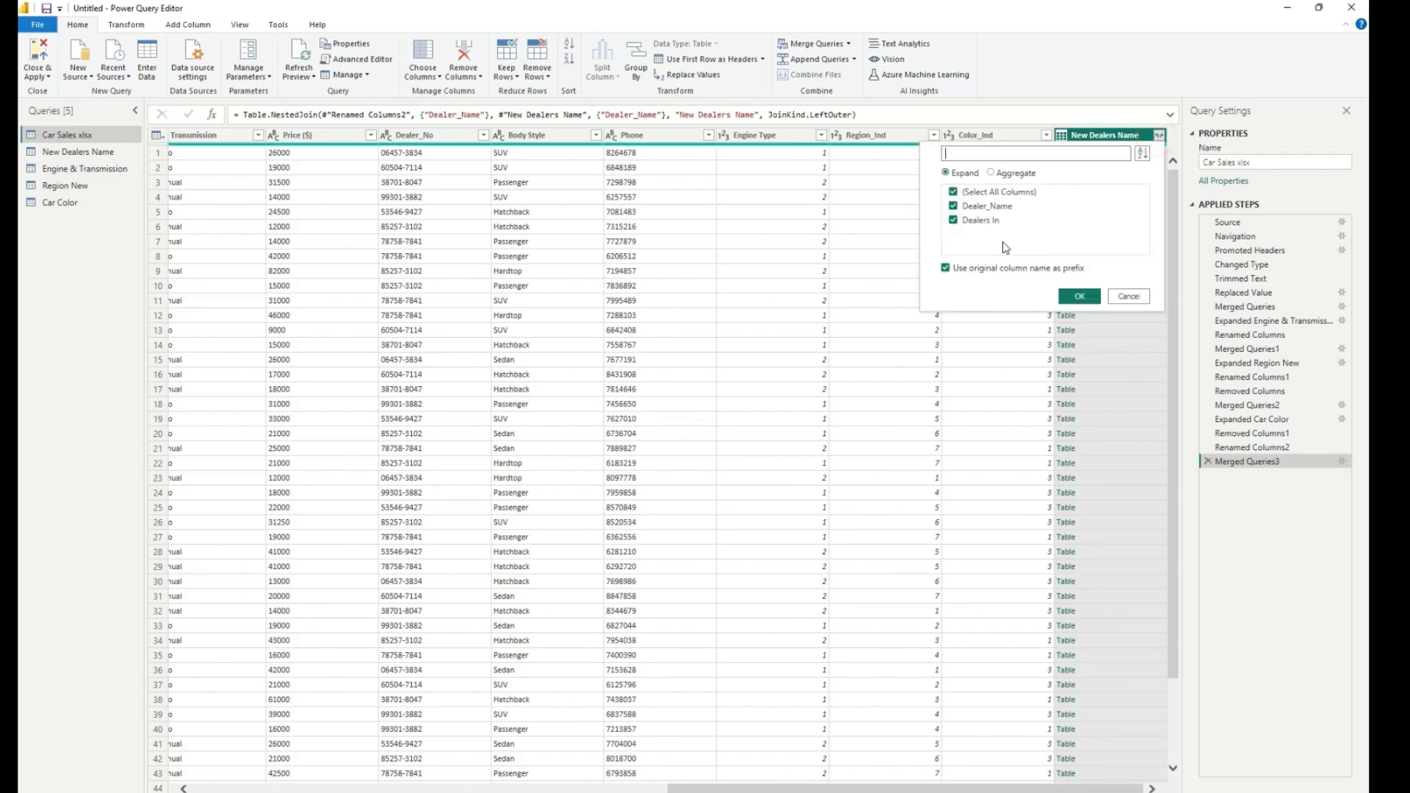
left_click(953, 208)
left_click(1073, 296)
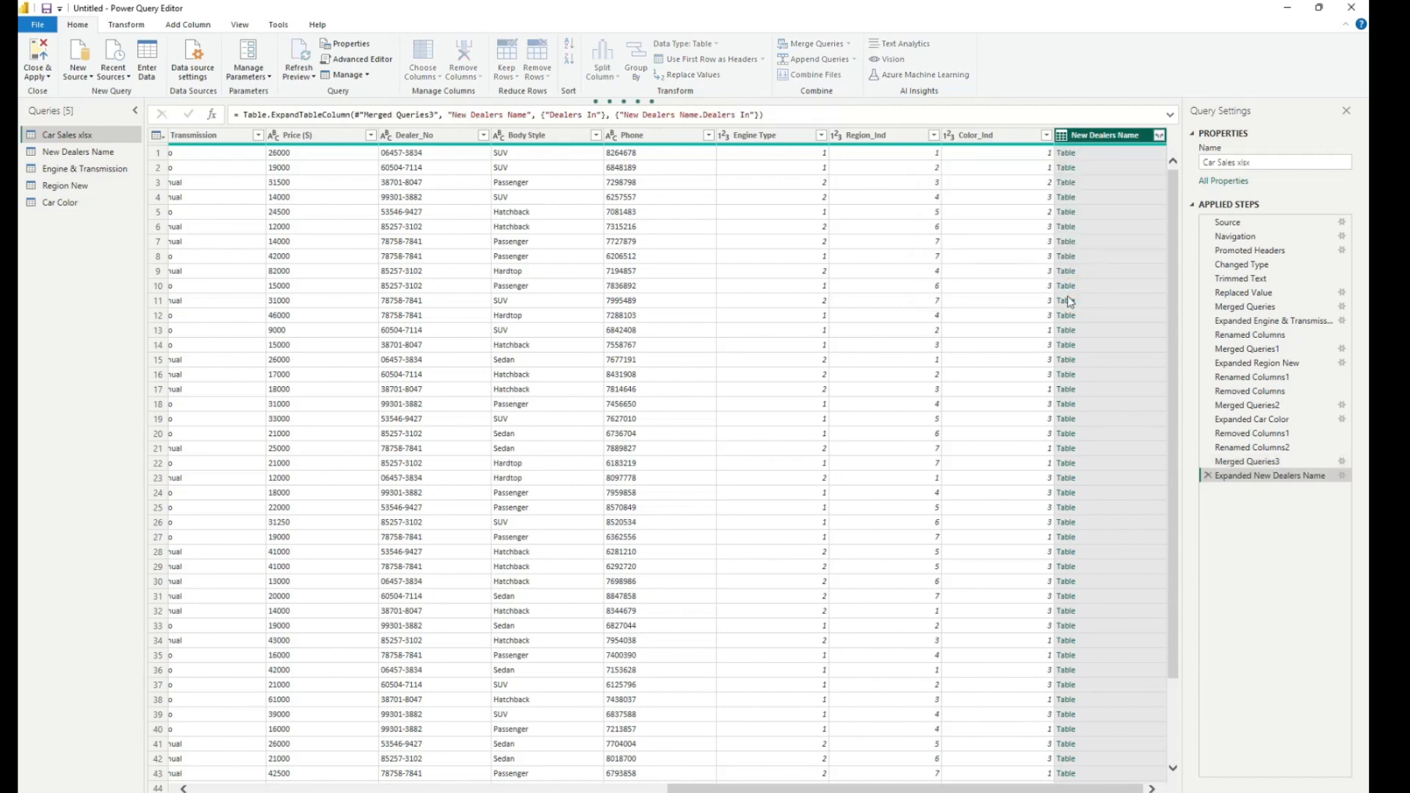
Rename the expanded New Dealers Name.Dealers In column in Car Sales xlsx as Dealers In.
right_click(1087, 142)
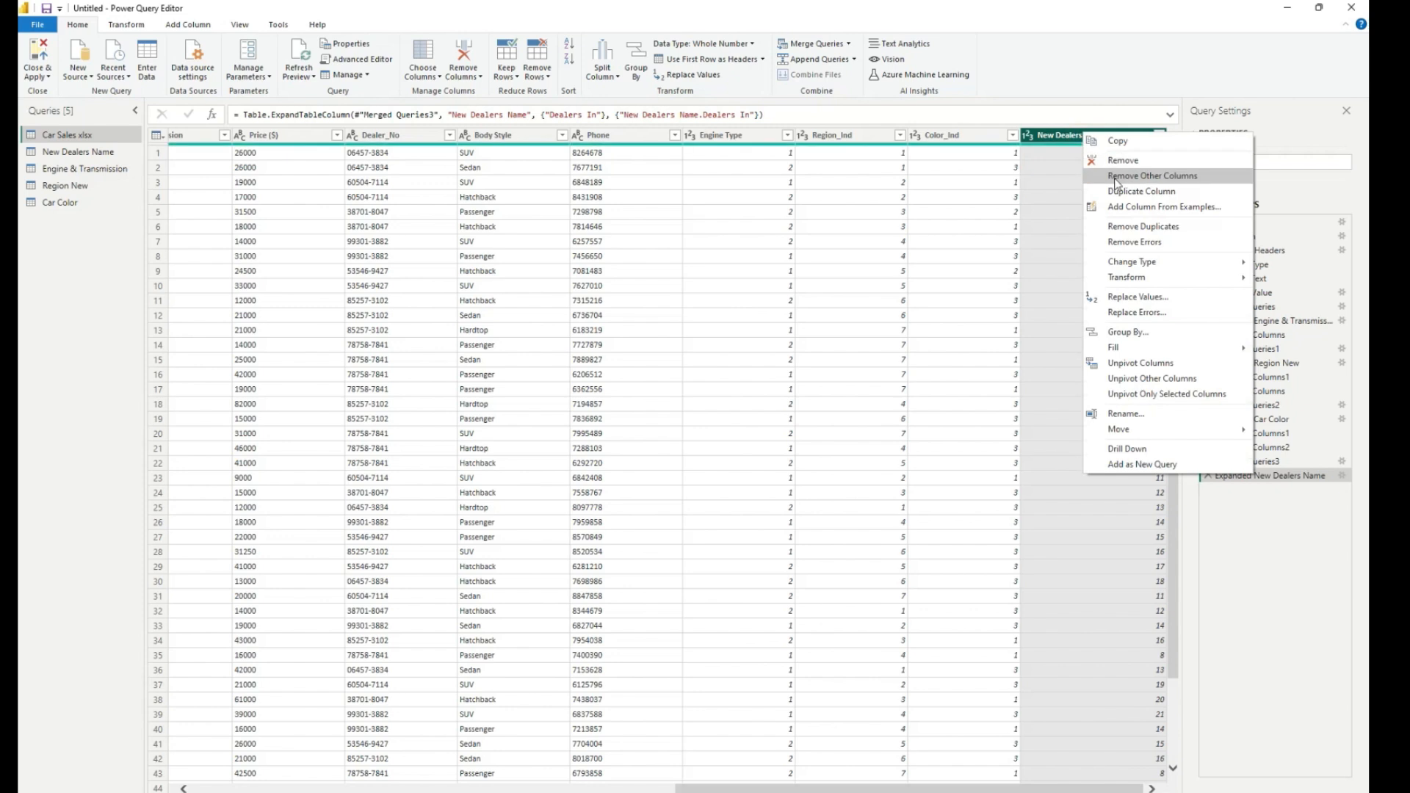
left_click(1140, 412)
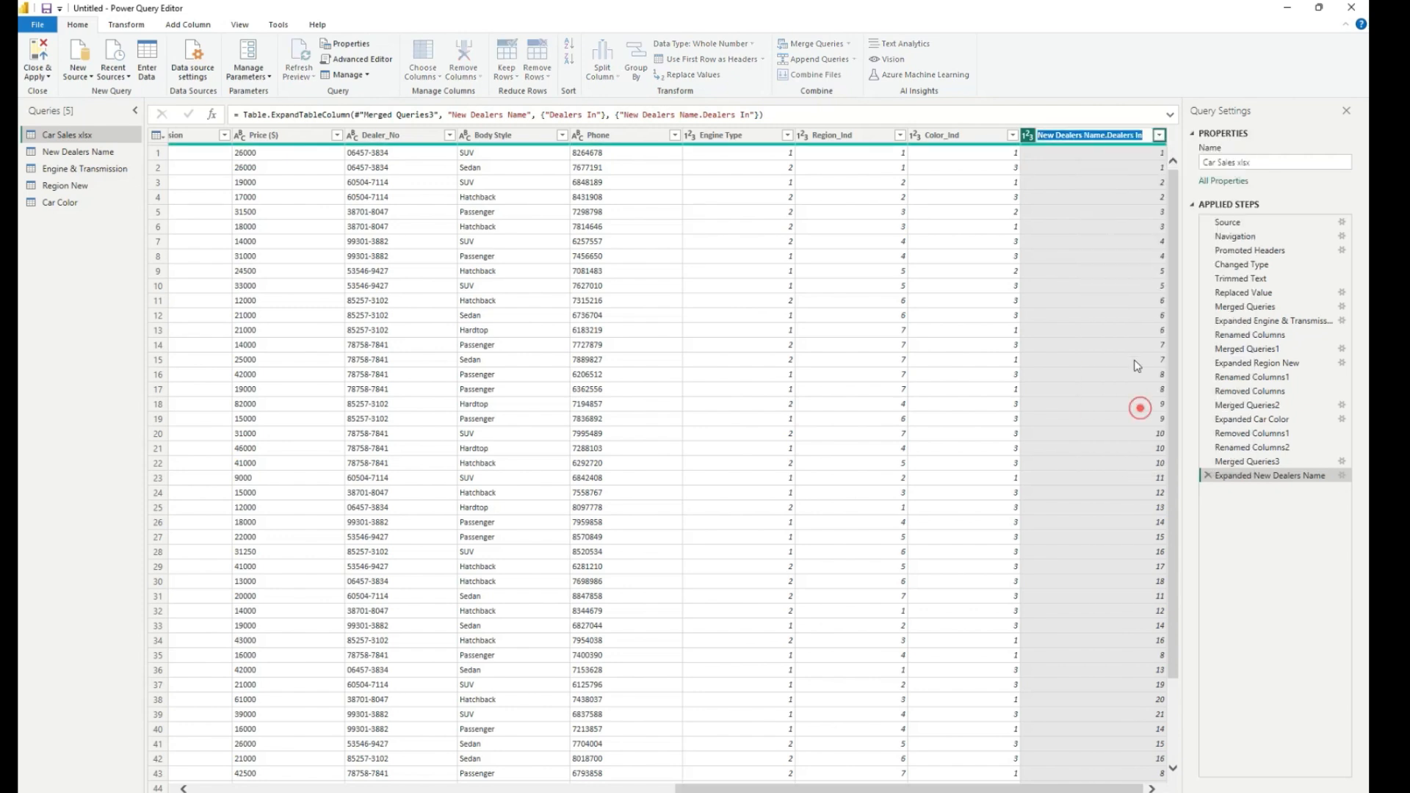
left_click(1111, 136)
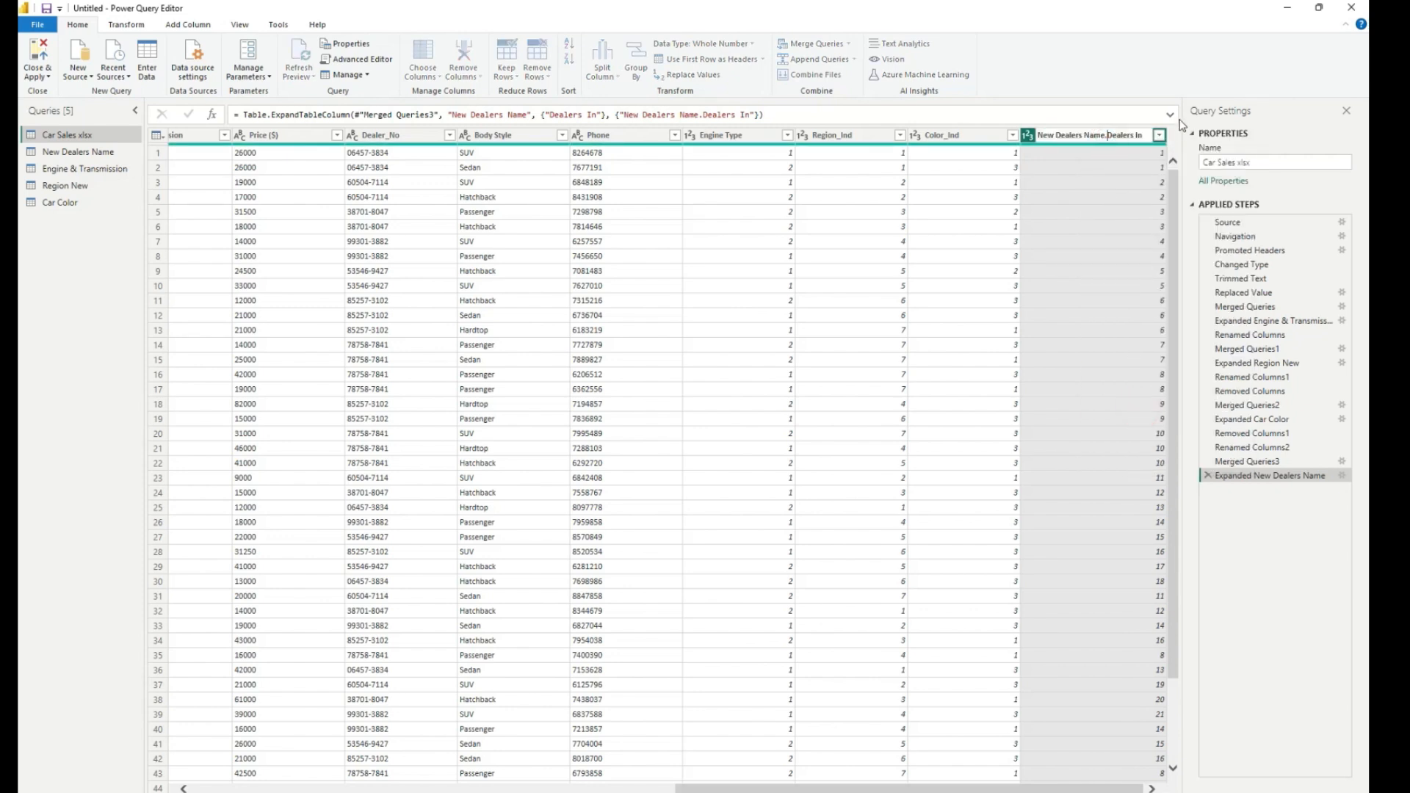
key("Delete")
key("Delete")
key("Delete")
key("Delete")
key("Delete")
key("Delete")
key("Delete")
key("Delete")
key("Delete")
key("Delete")
key("Delete")
key("Delete")
key("Delete")
key("Delete")
key("Delete")
key("Delete")
key("Delete")
key("Return")
Remove the Dealer_Name text column from the Car Sales xlsx query.
left_click(785, 136)
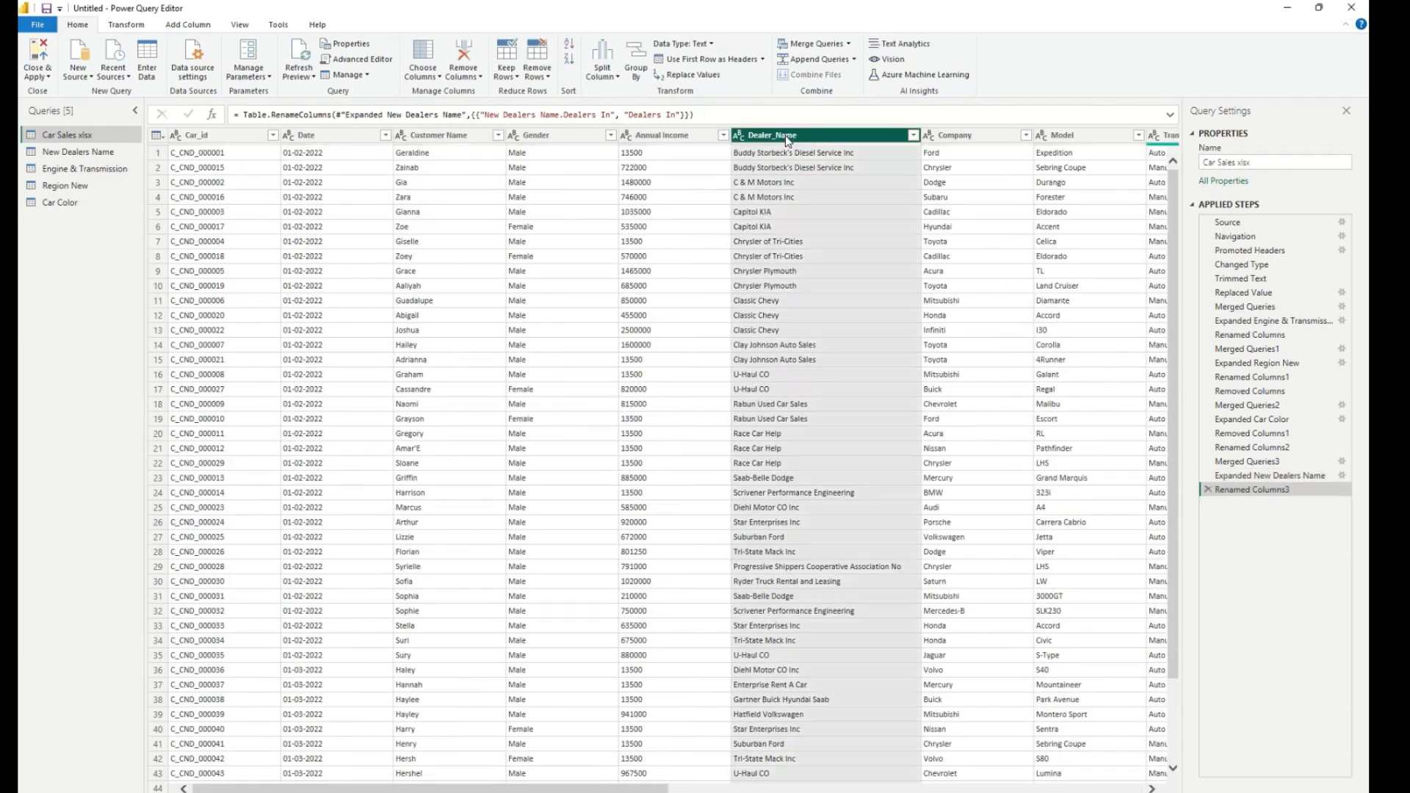
right_click(786, 138)
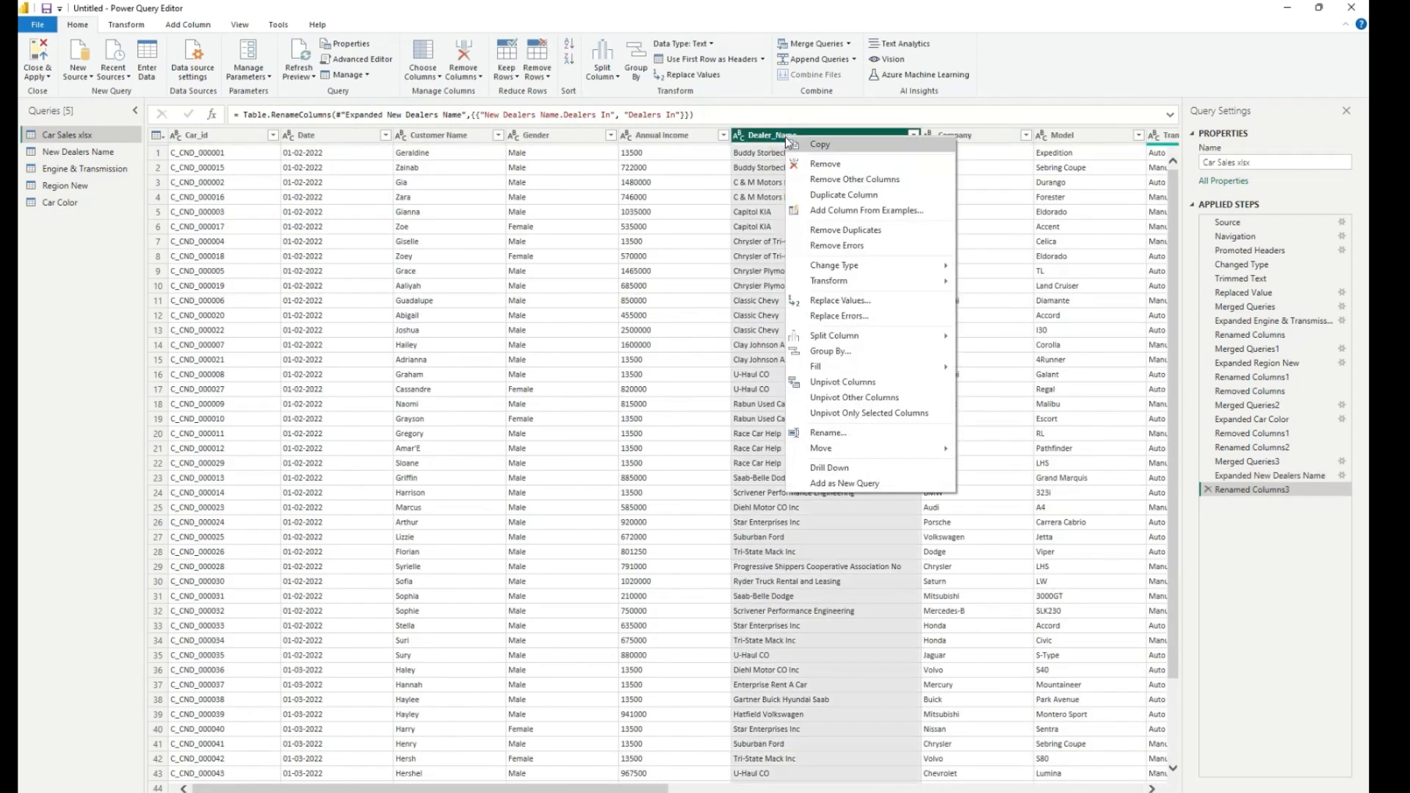
left_click(820, 164)
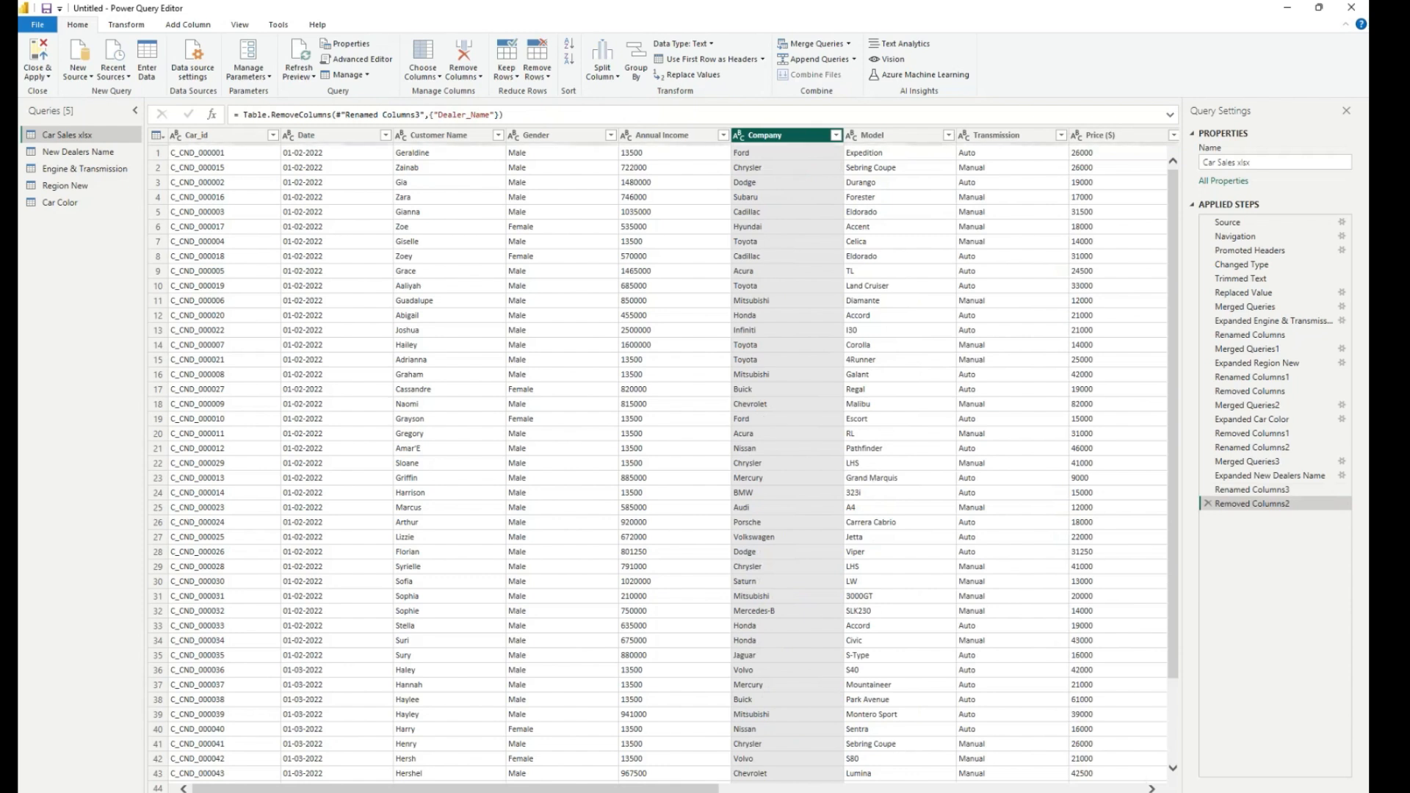
Review the remaining columns of Car Sales xlsx and browse the distinct values of the Company column.
scroll(663, 789, "right", 5)
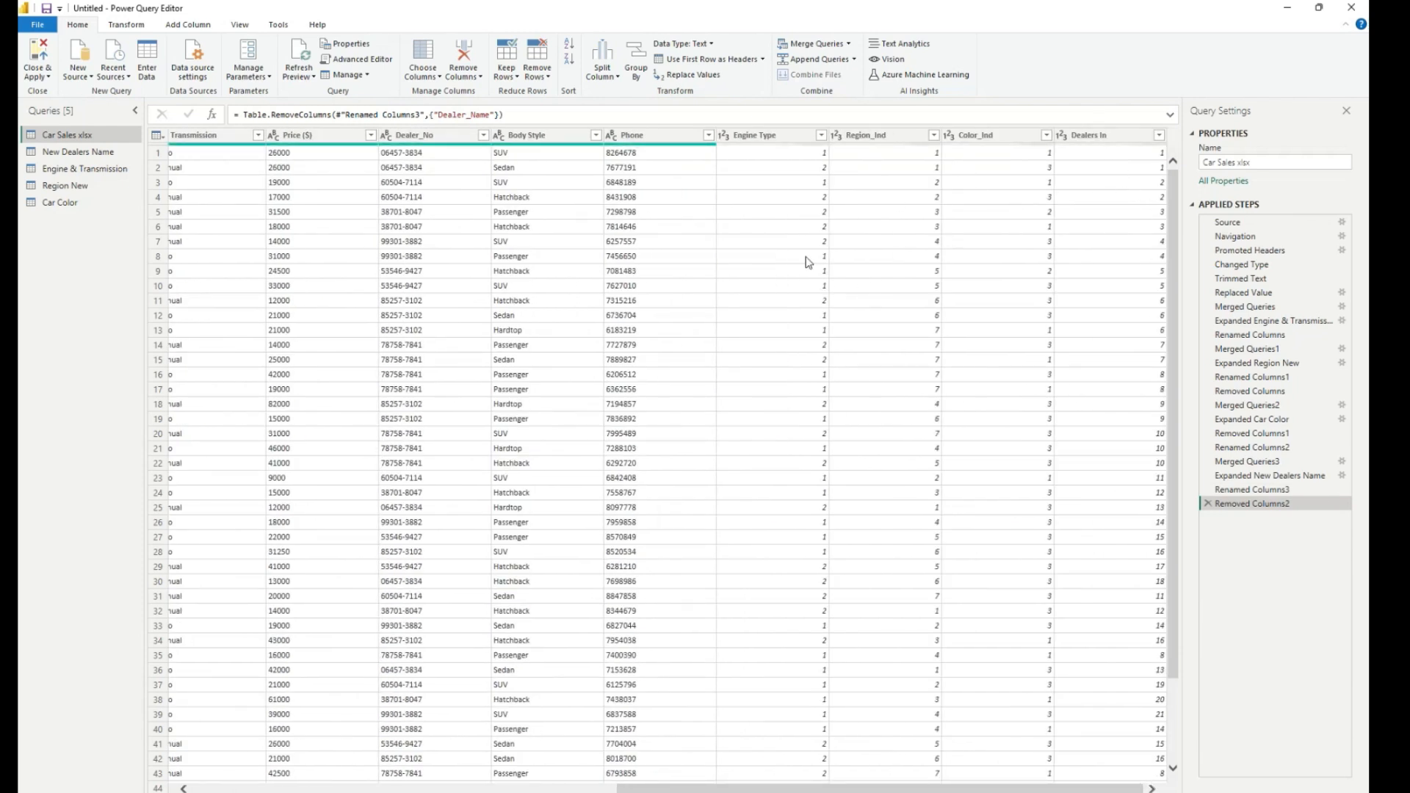
scroll(796, 778, "left", 5)
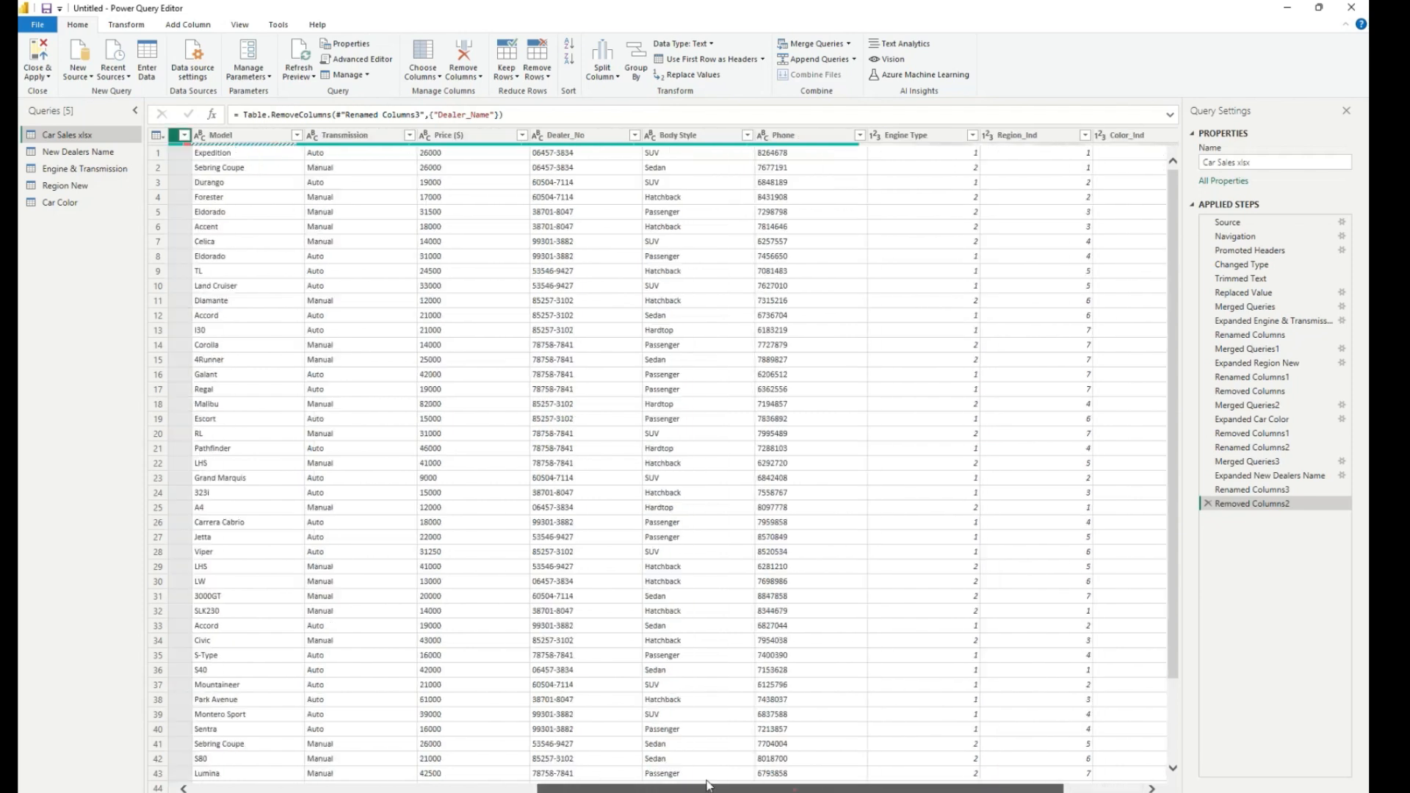
scroll(387, 782, "left", 1)
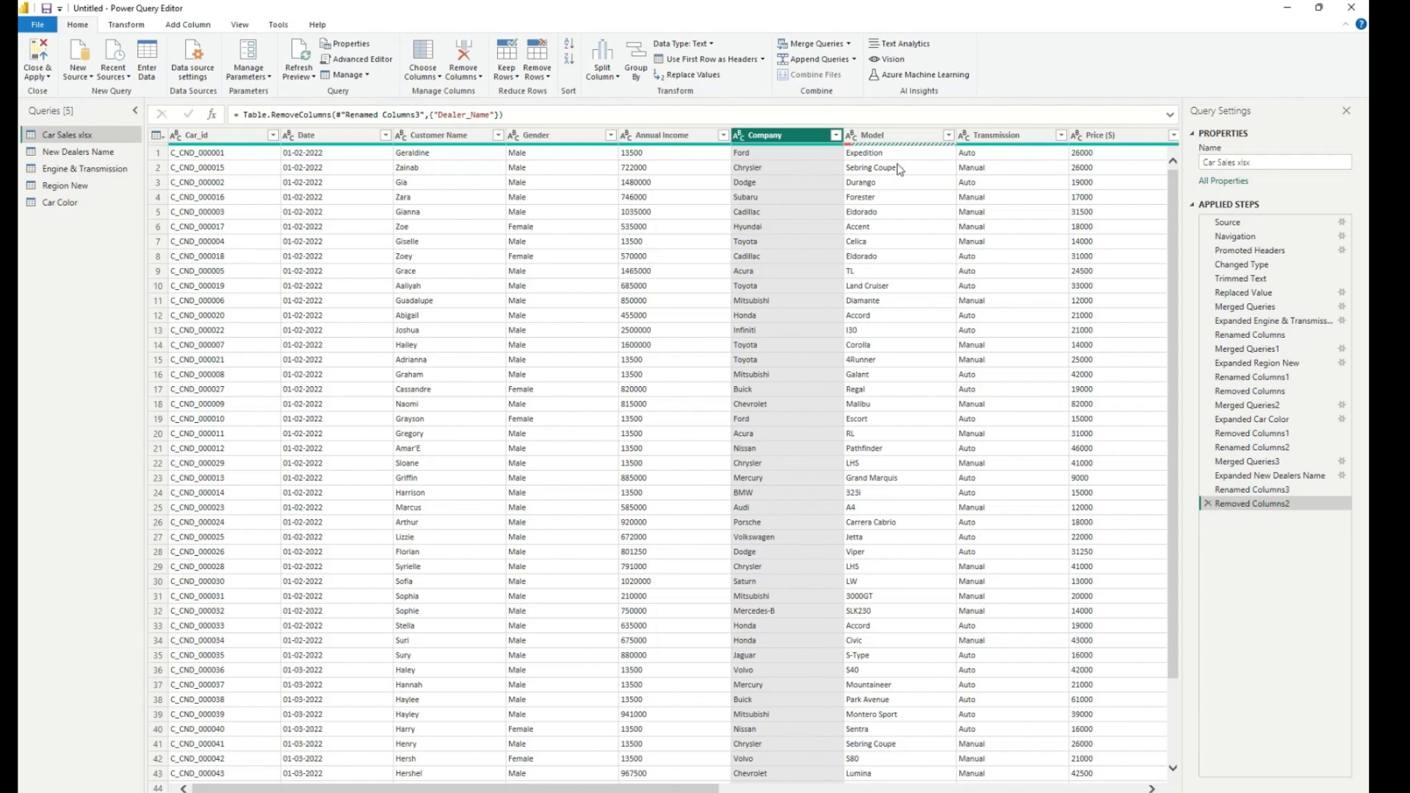
left_click(835, 135)
left_click_drag(827, 312, 851, 274)
left_click(821, 558)
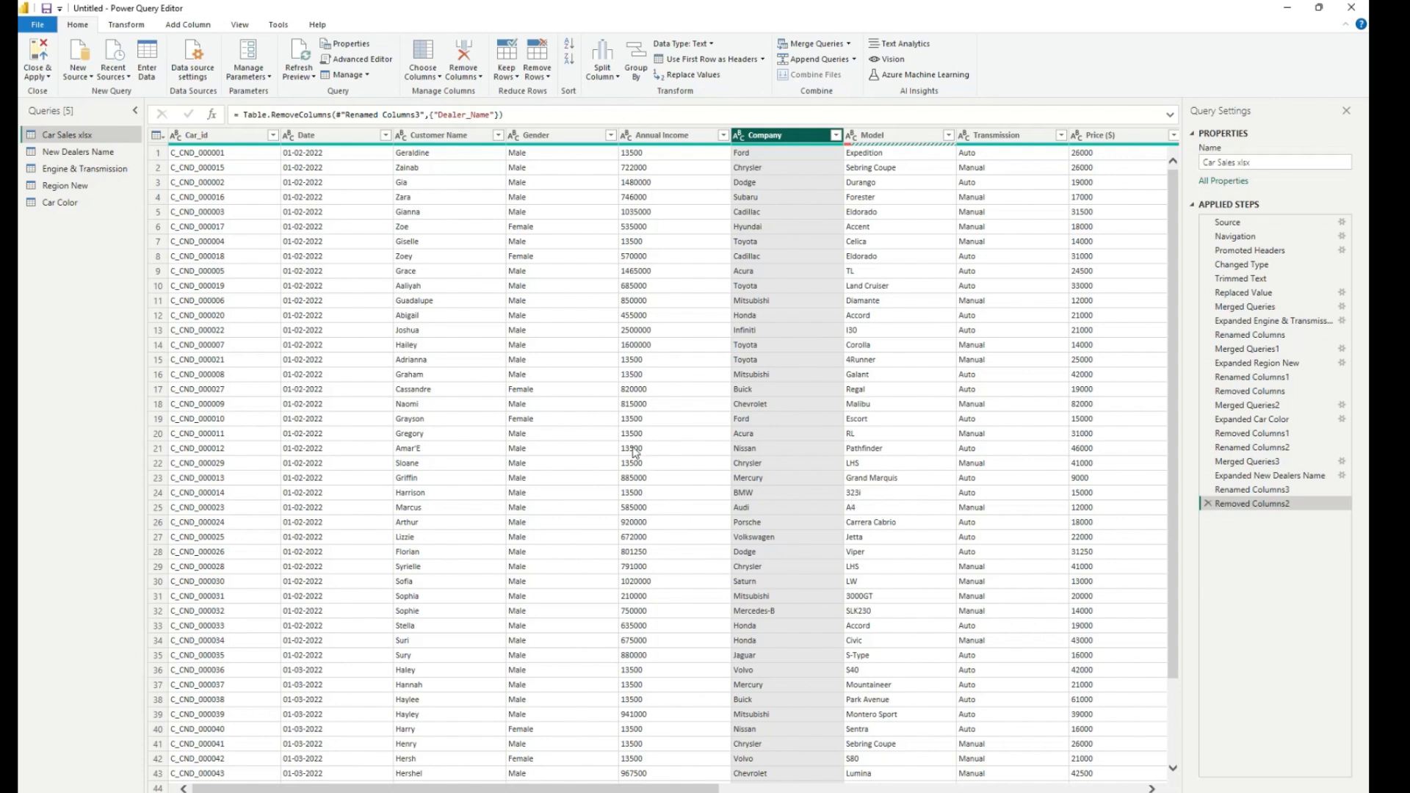
Duplicate the Car Sales xlsx query and rename the copy as Company New.
right_click(63, 138)
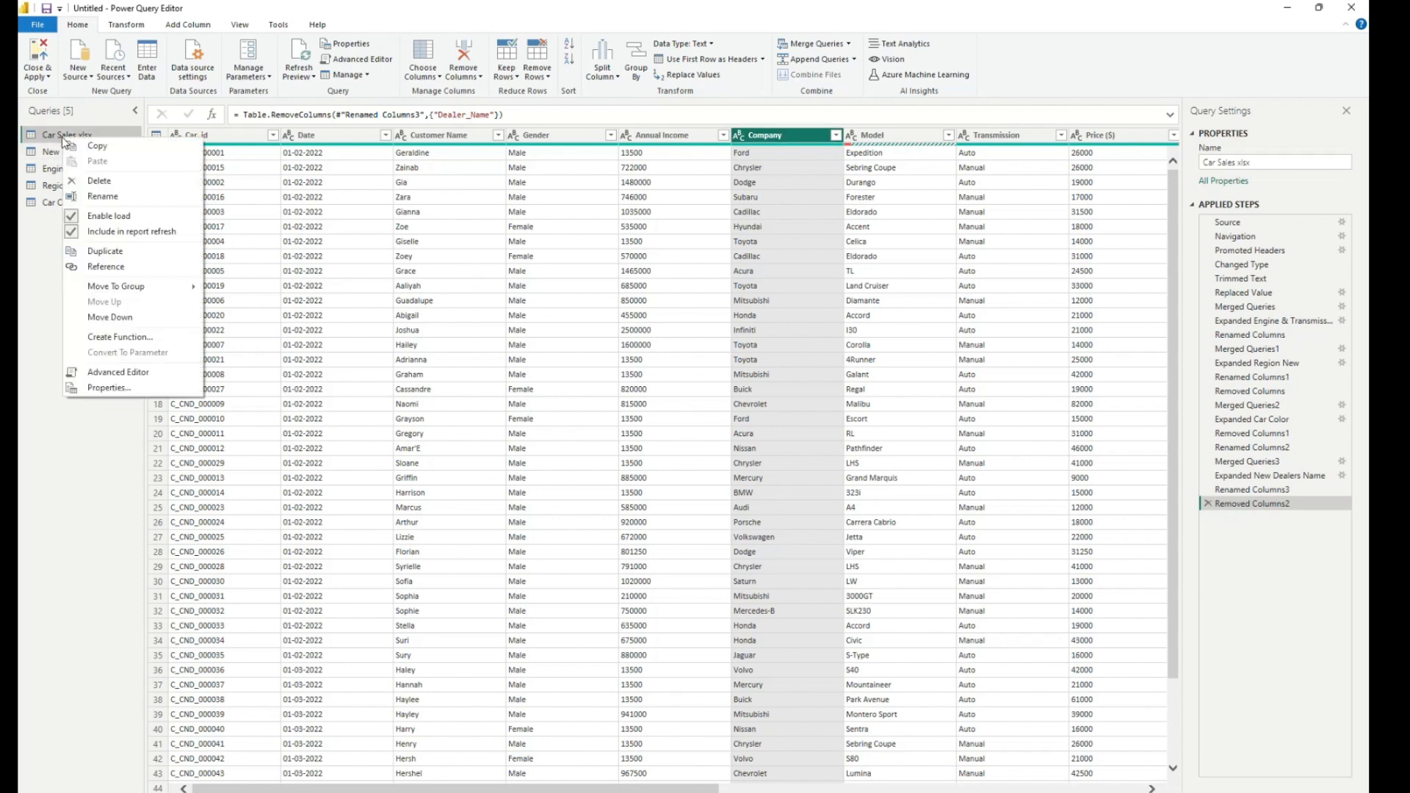
left_click(105, 251)
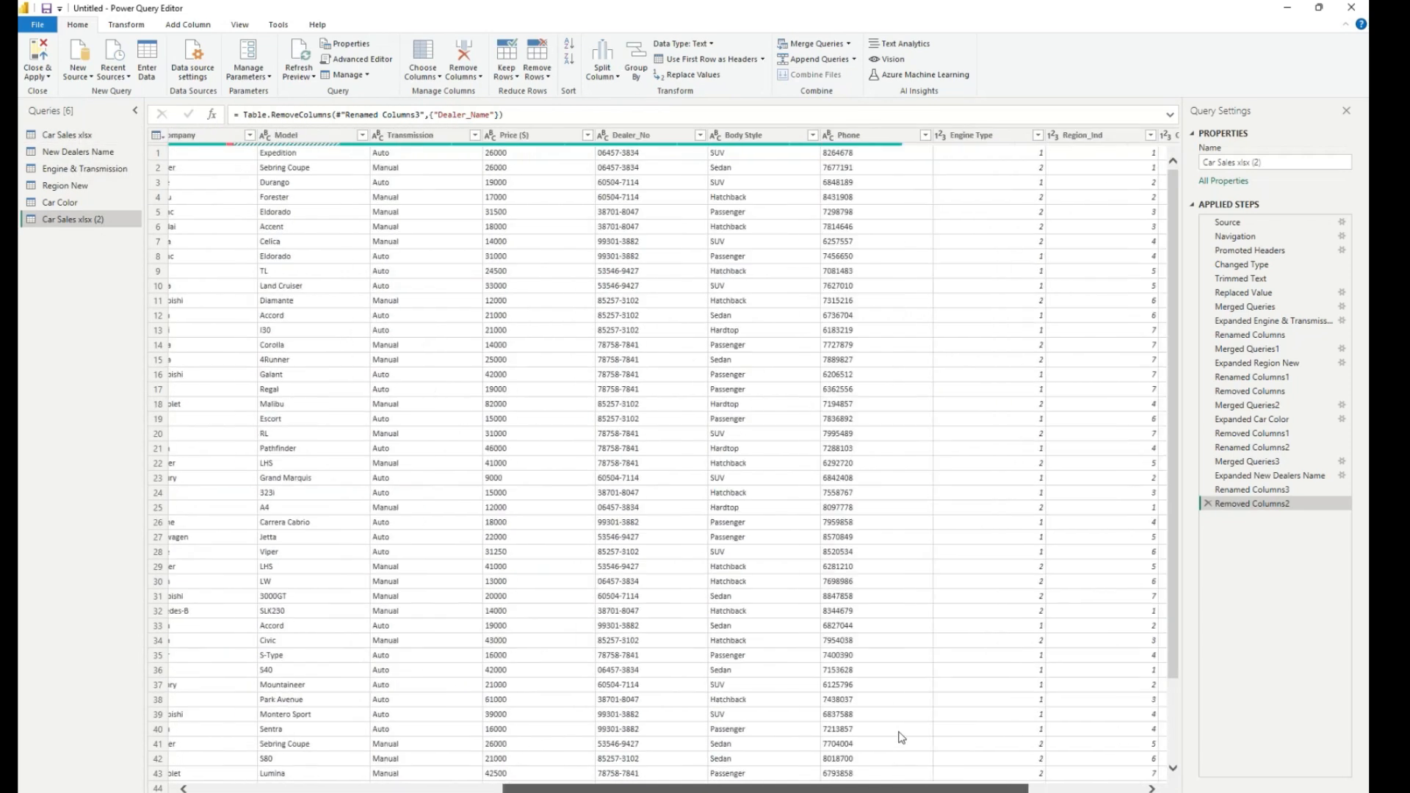
right_click(66, 219)
left_click(92, 277)
type("Company New")
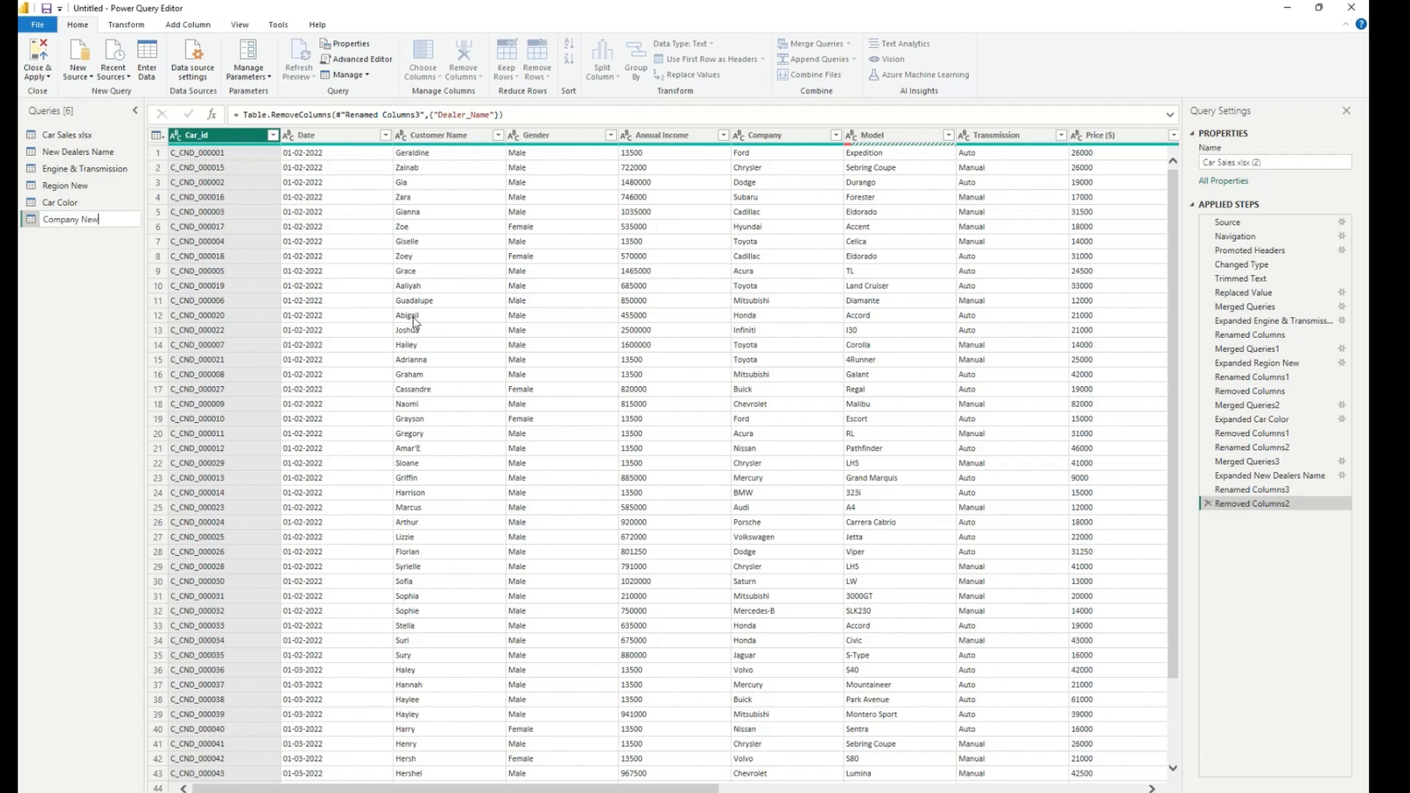
key("Return")
Keep only the Company column in the Company New query and remove its duplicate rows.
right_click(760, 144)
left_click(812, 179)
left_click(536, 72)
left_click(582, 140)
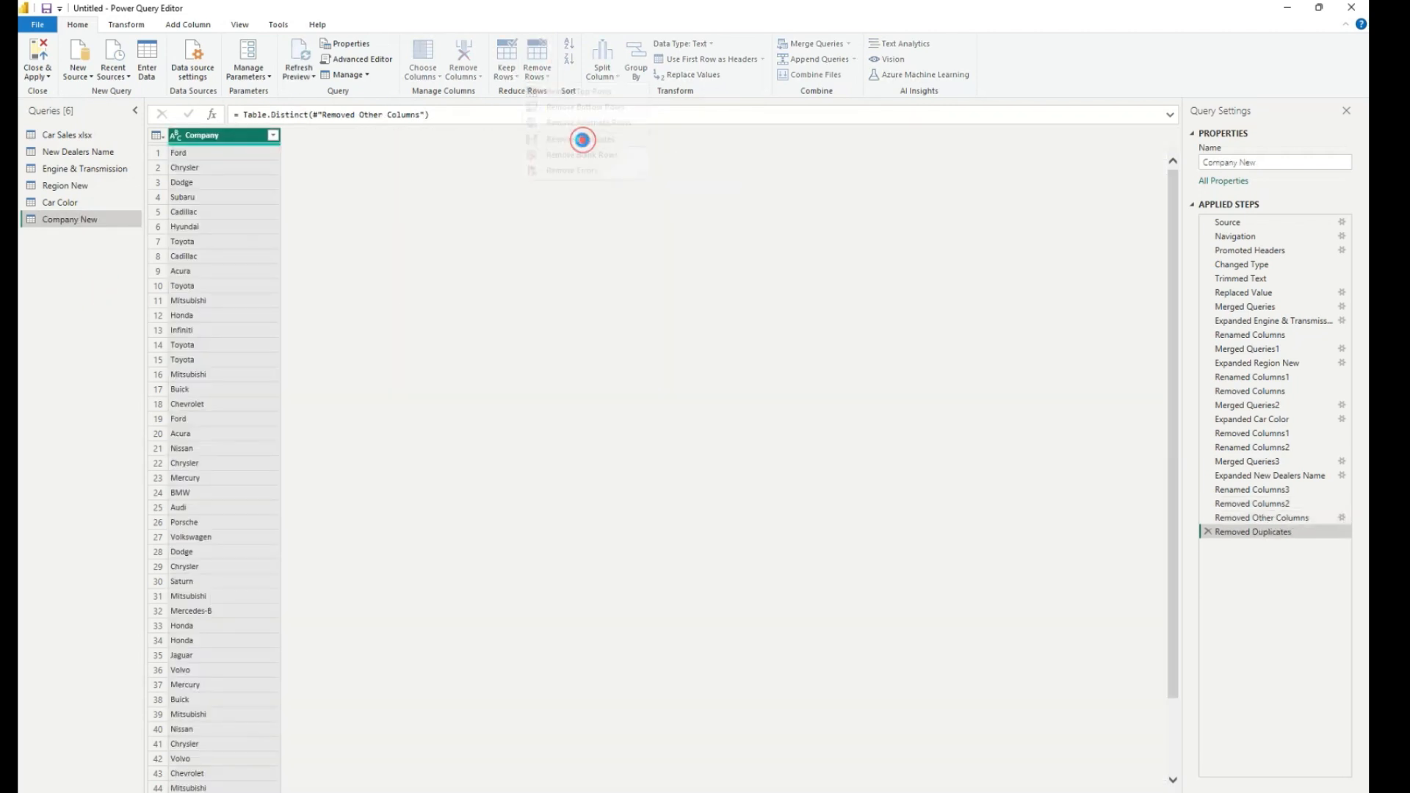
Add an index column starting from 1 to Company New and rename it as Company_Ind.
left_click(188, 24)
left_click(203, 59)
left_click(199, 89)
right_click(330, 135)
left_click(374, 414)
type("Company_Ind")
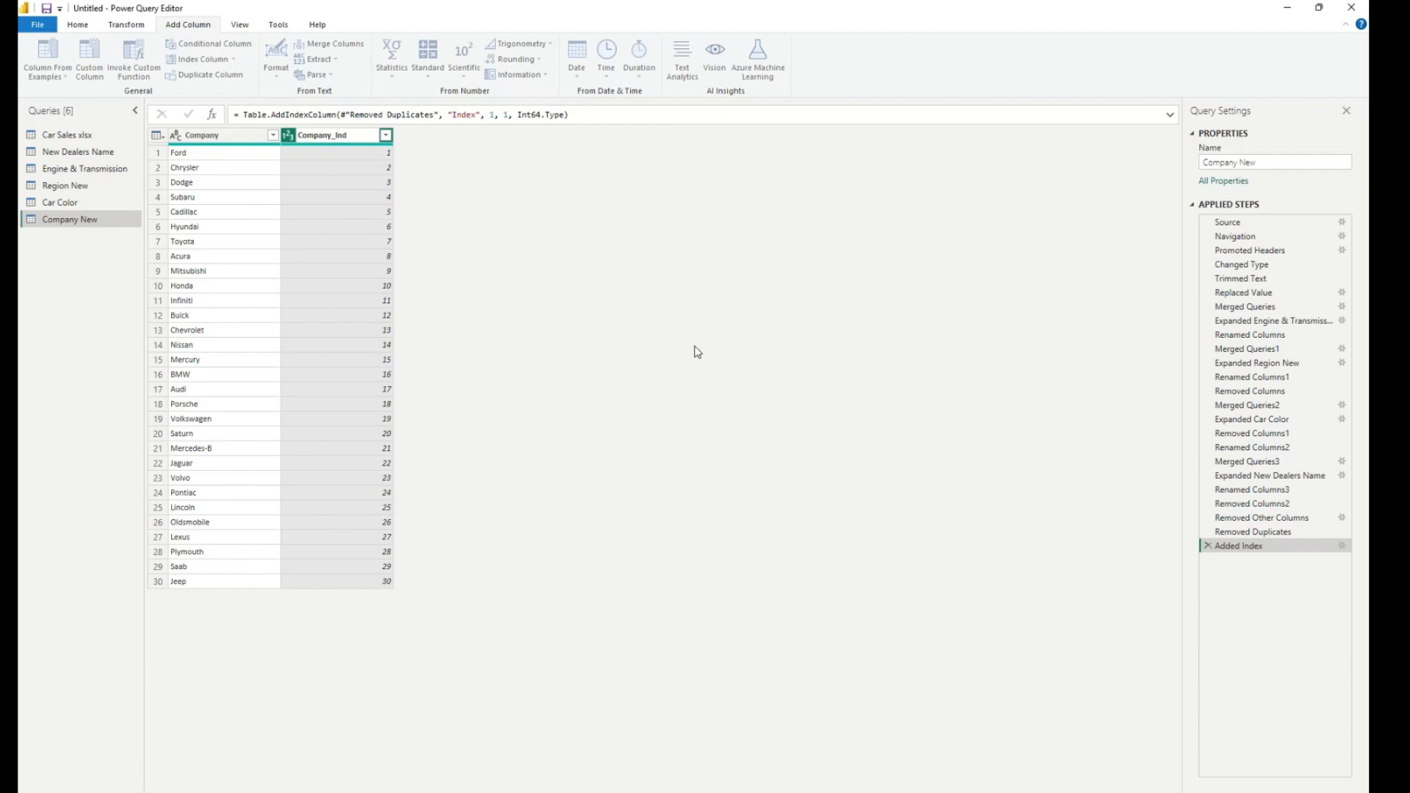
left_click(625, 333)
Merge the Company New query into Car Sales xlsx by matching their Company columns with a left outer join.
left_click(53, 136)
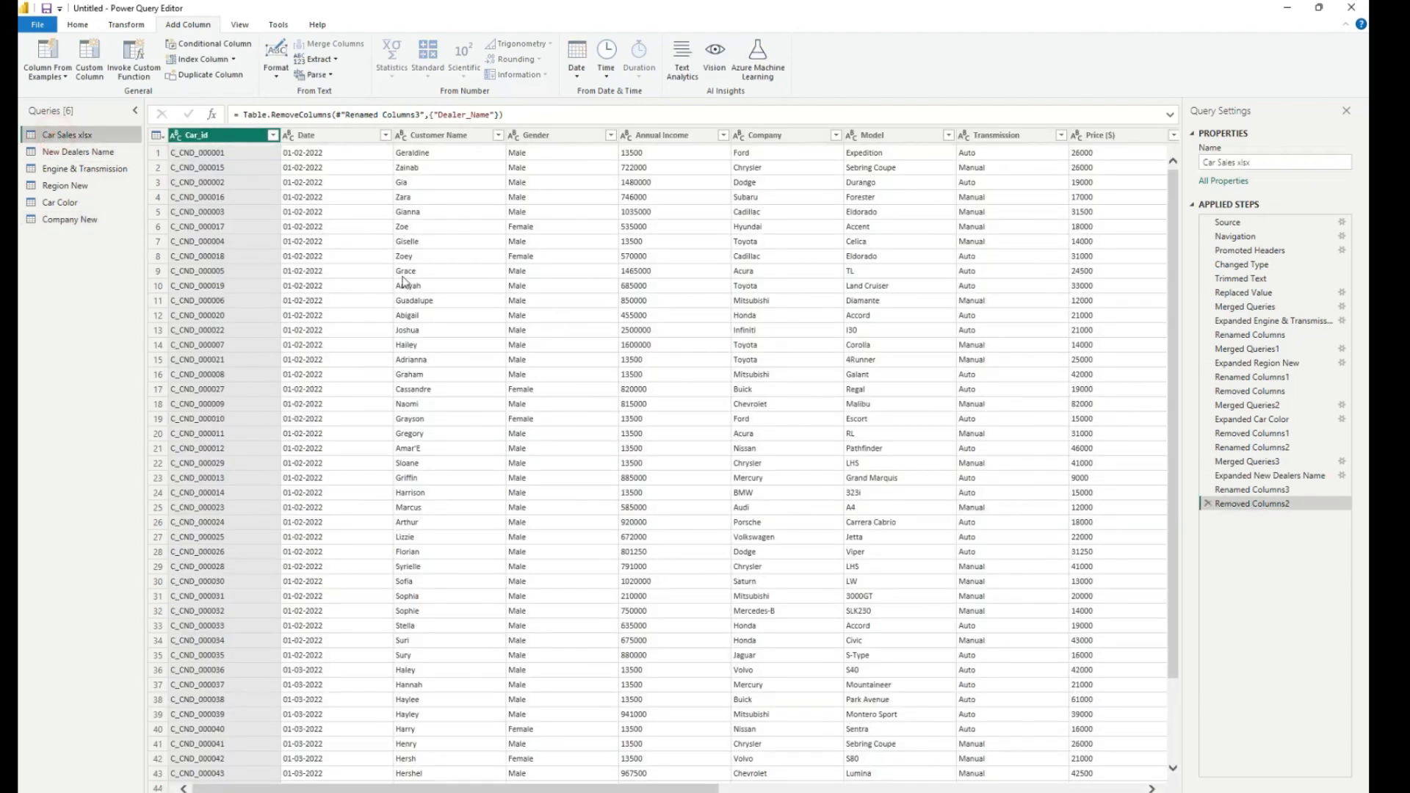
left_click(87, 30)
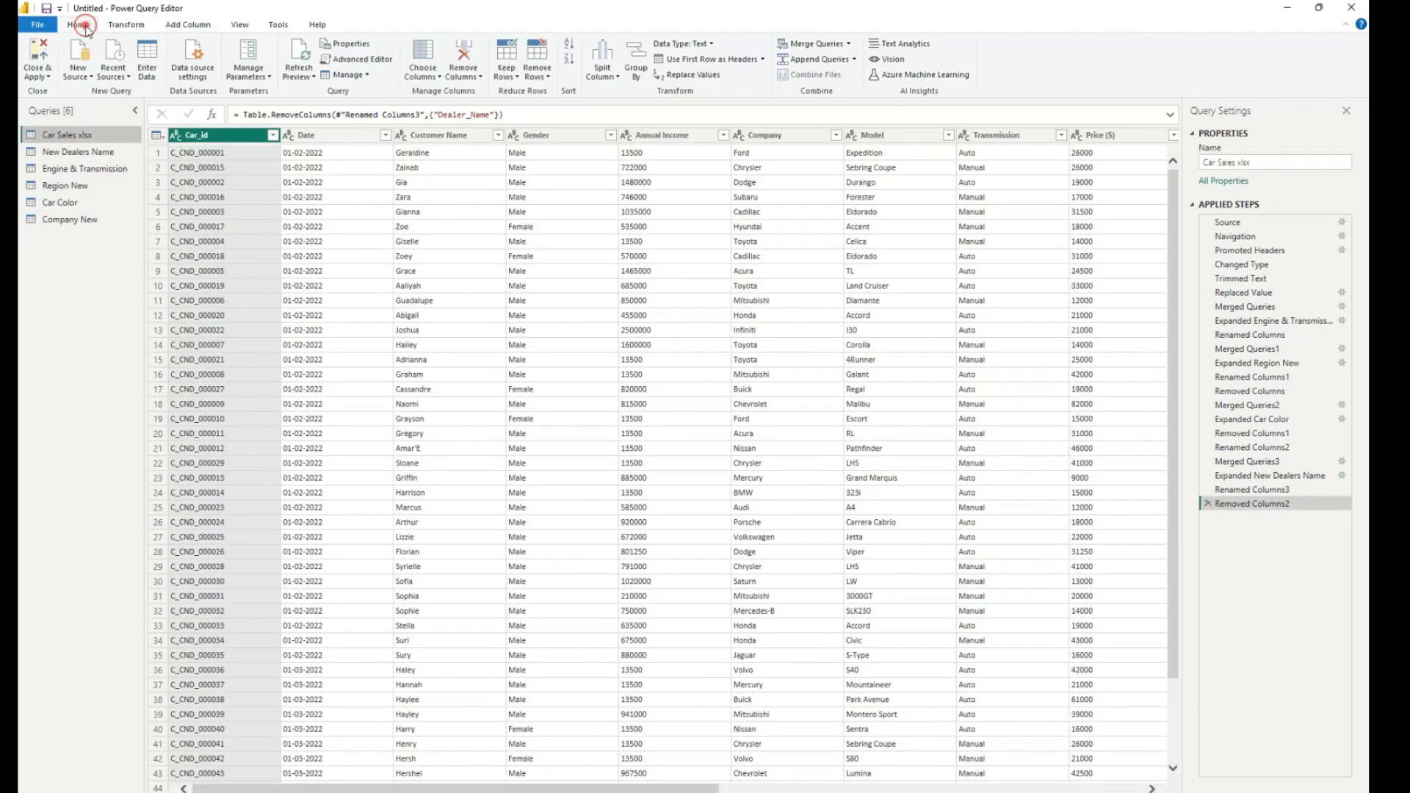
left_click(848, 46)
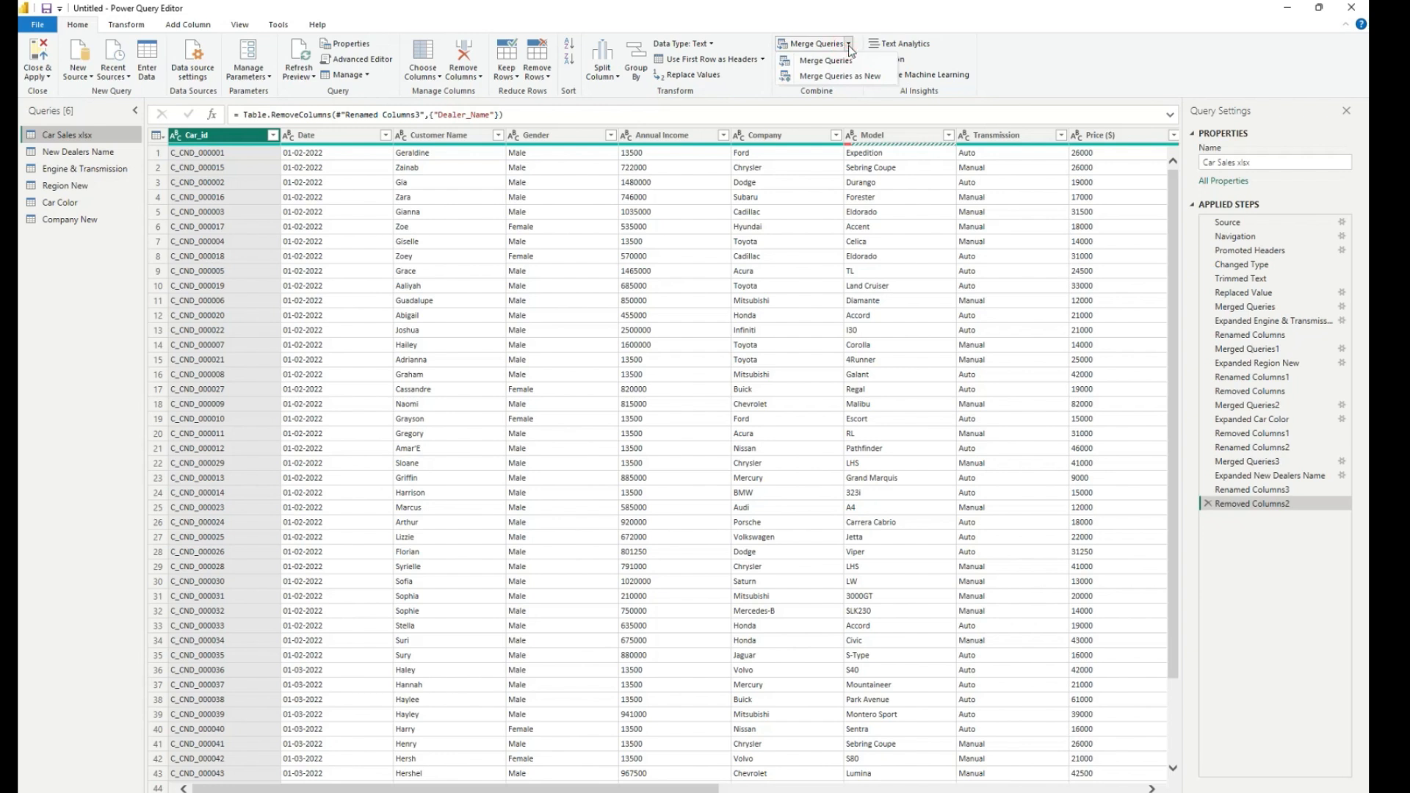
left_click(846, 62)
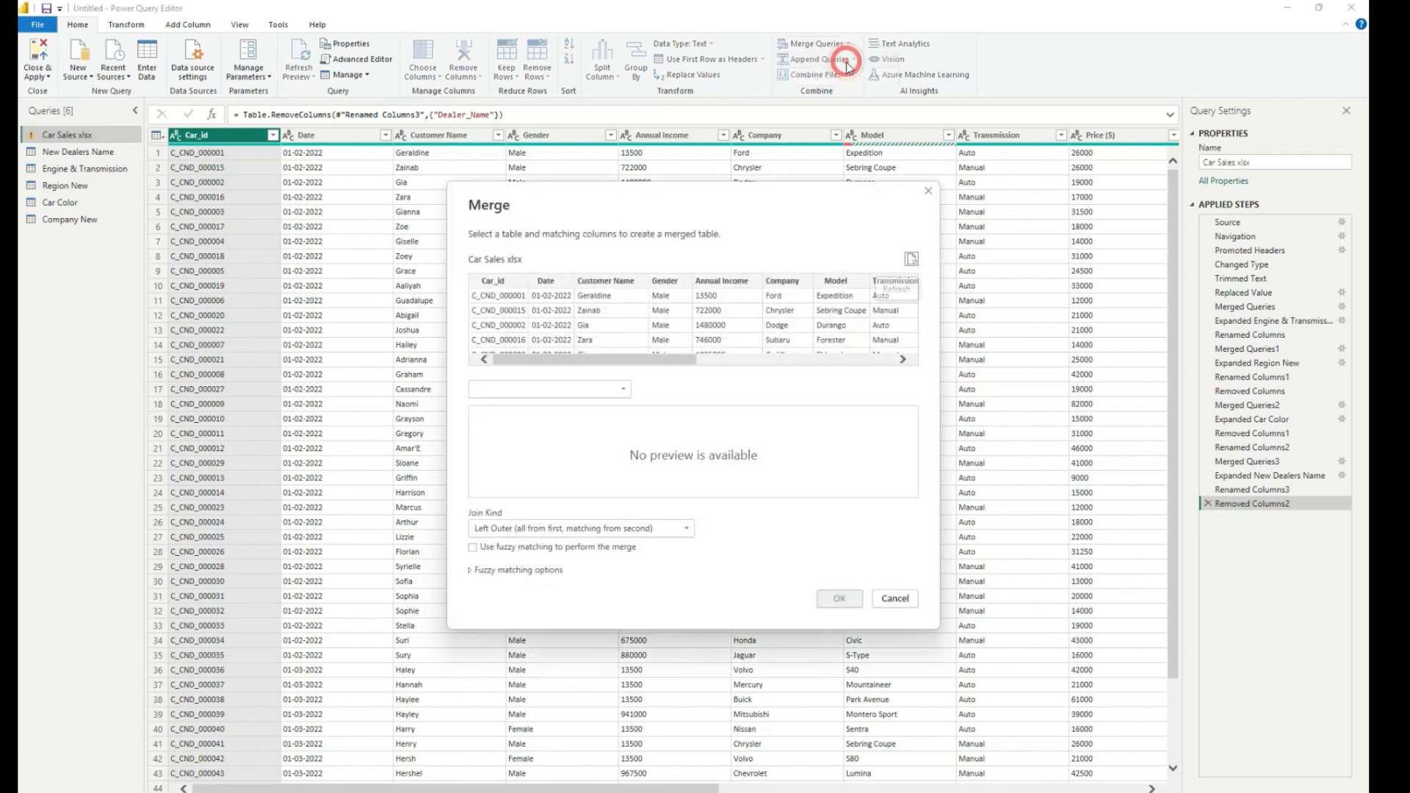
left_click(623, 389)
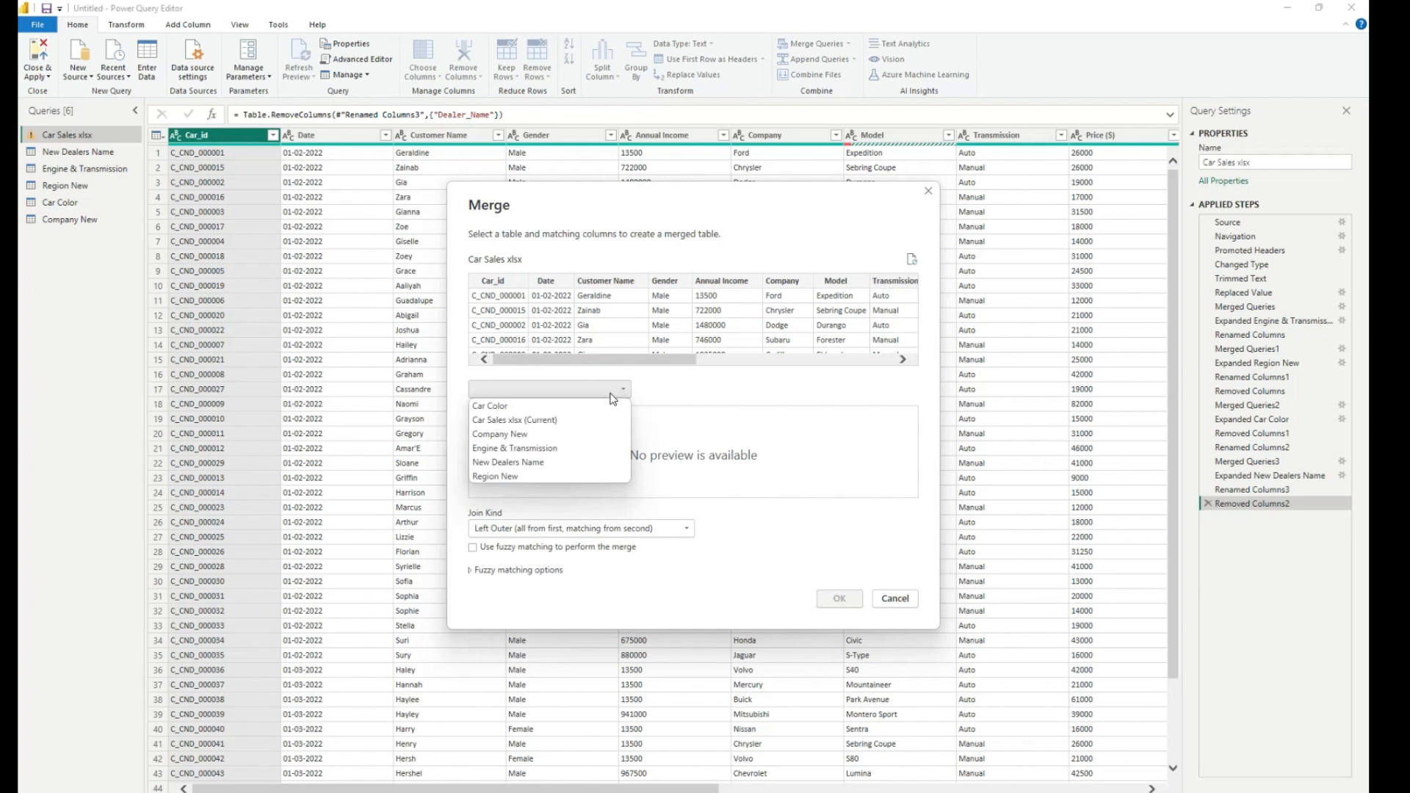
left_click(541, 440)
left_click(492, 415)
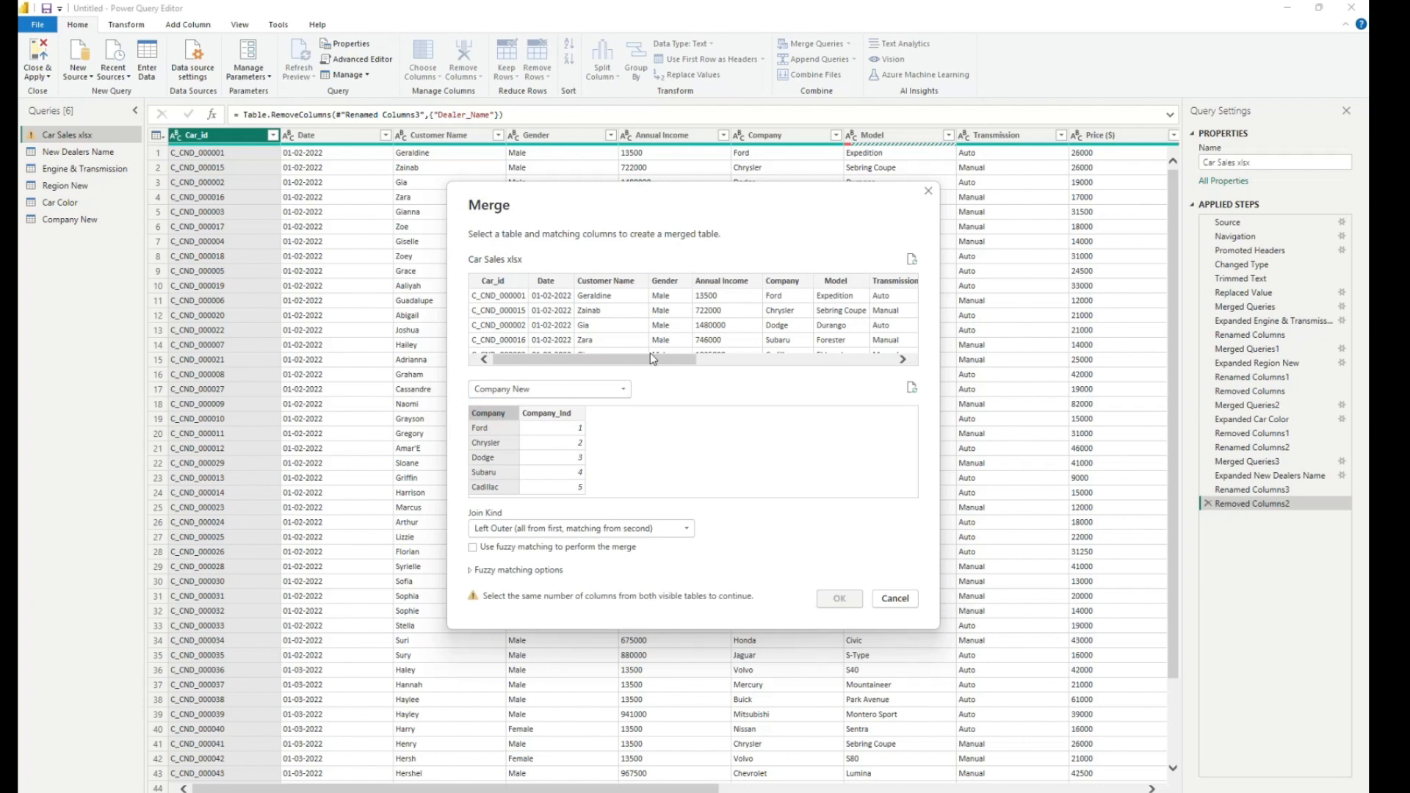
left_click(784, 285)
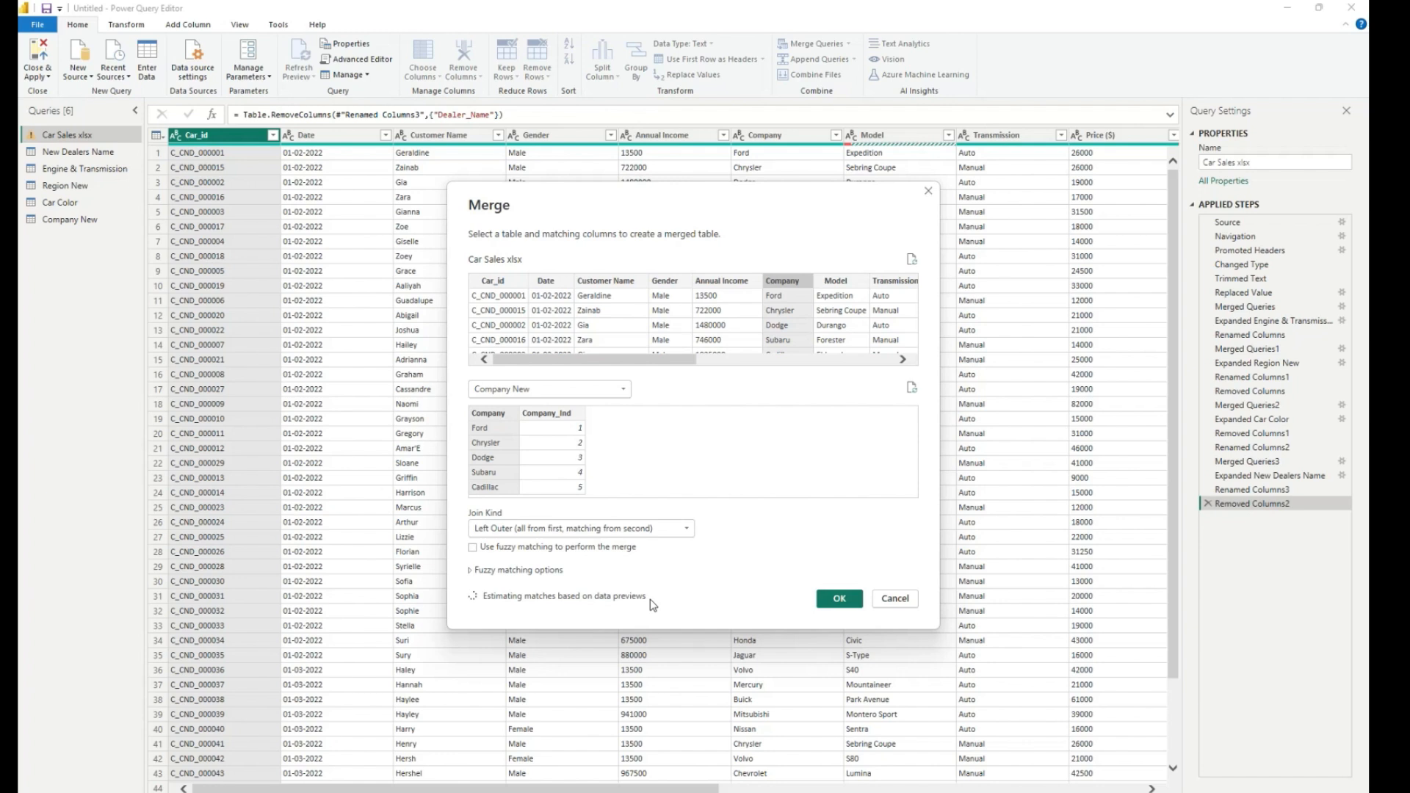
left_click(837, 598)
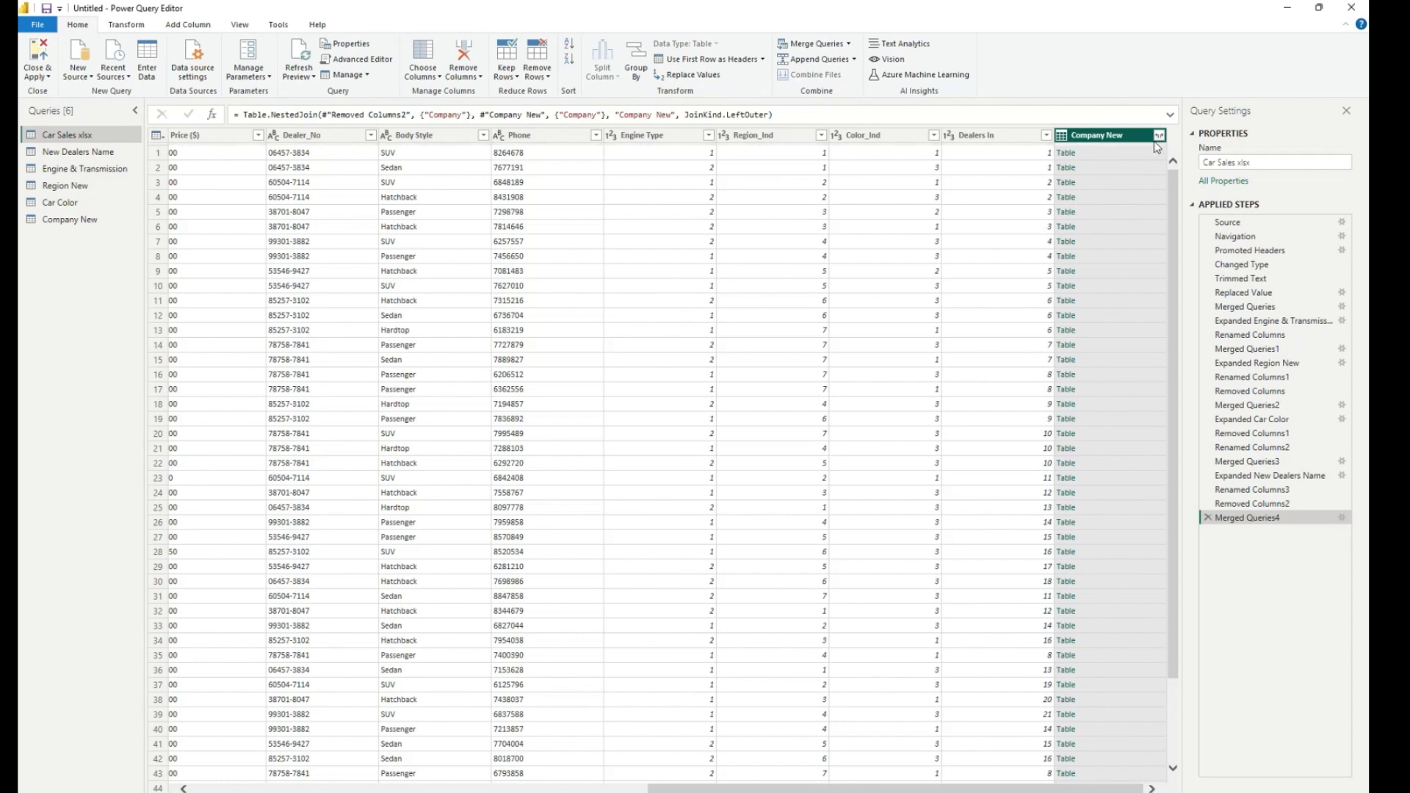
Expand only Company_Ind from the merged Company New column in Car Sales xlsx and remove the original Company column.
left_click(1158, 136)
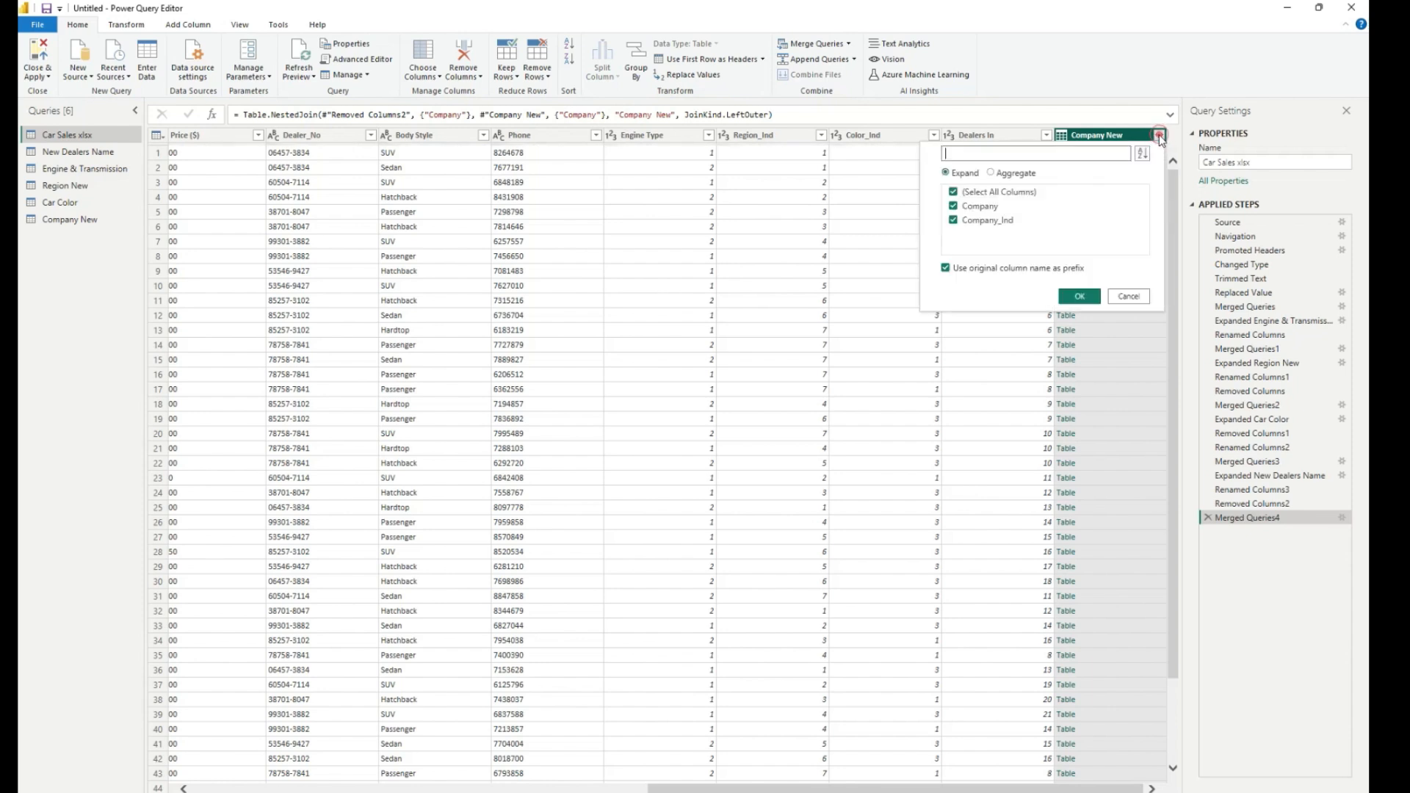
left_click(953, 206)
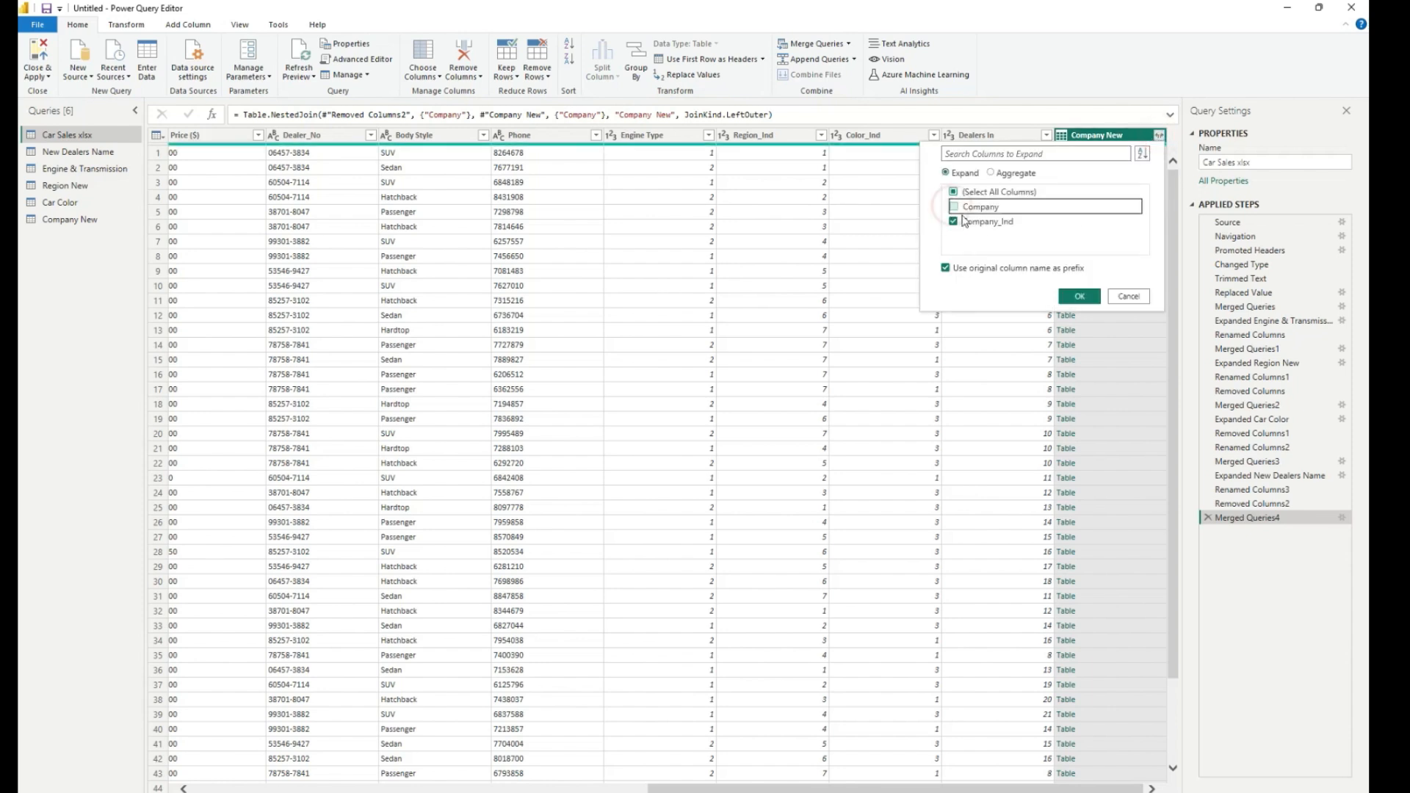
left_click(1079, 295)
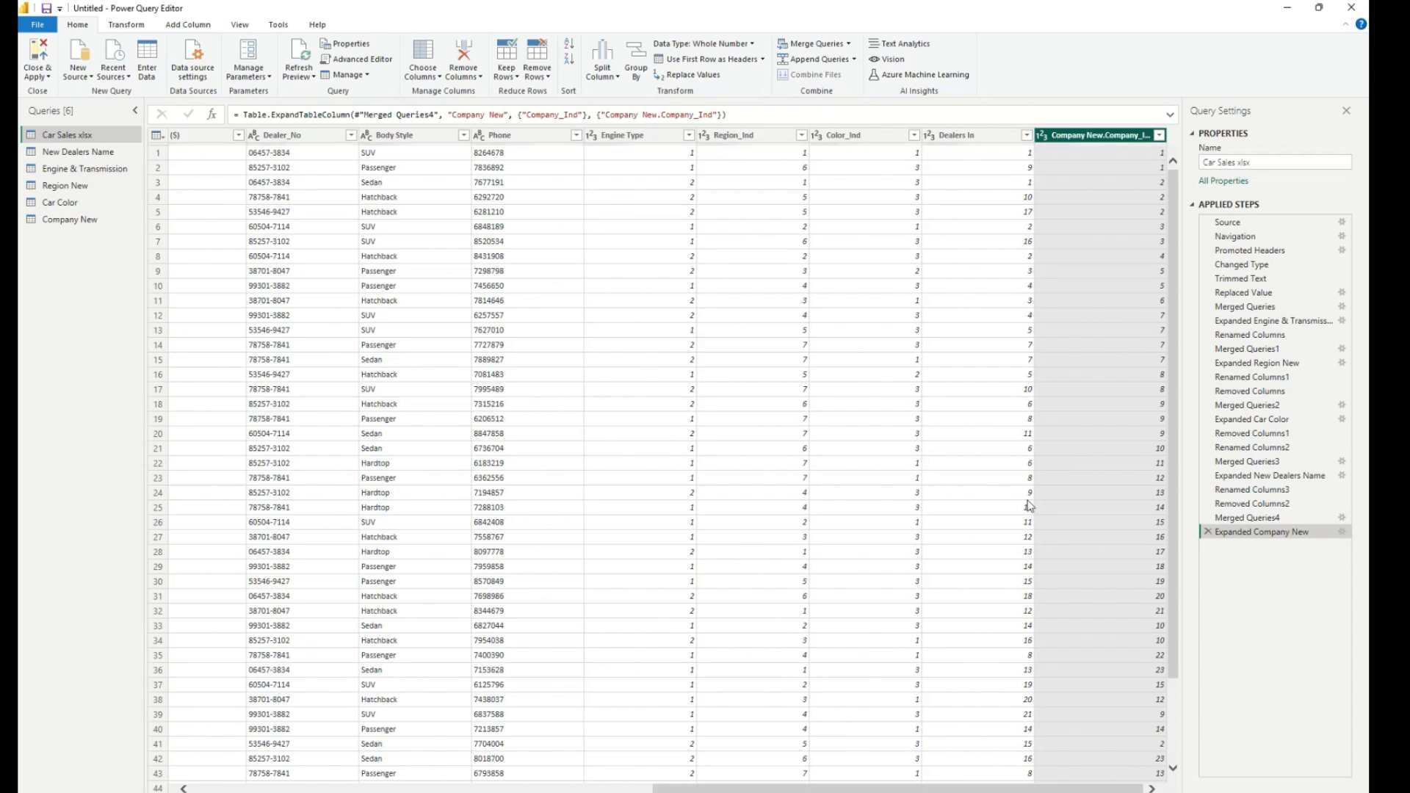
left_click_drag(826, 784, 409, 789)
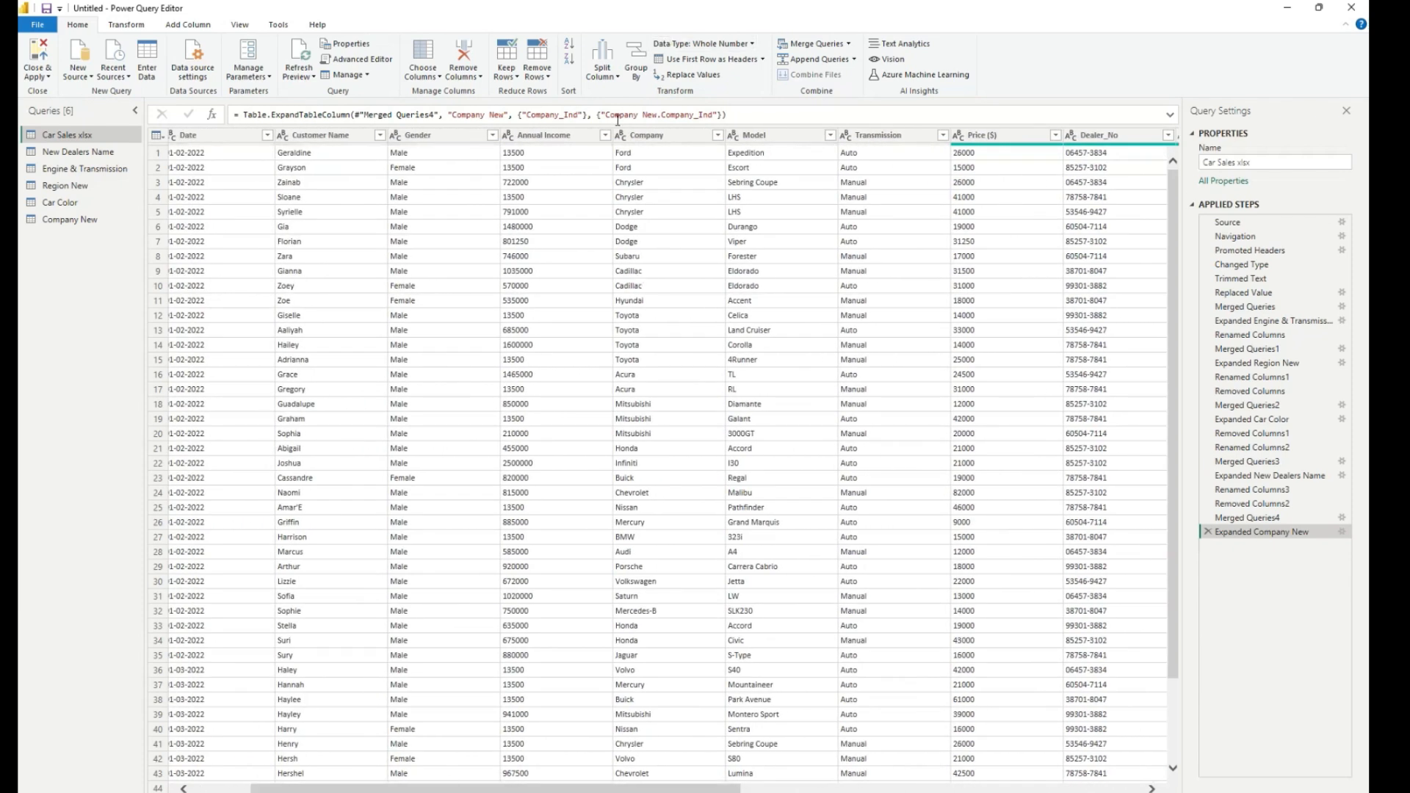
right_click(639, 138)
left_click(674, 163)
Duplicate the Car Sales xlsx query and rename the copy as Body Type.
left_click_drag(734, 789, 784, 789)
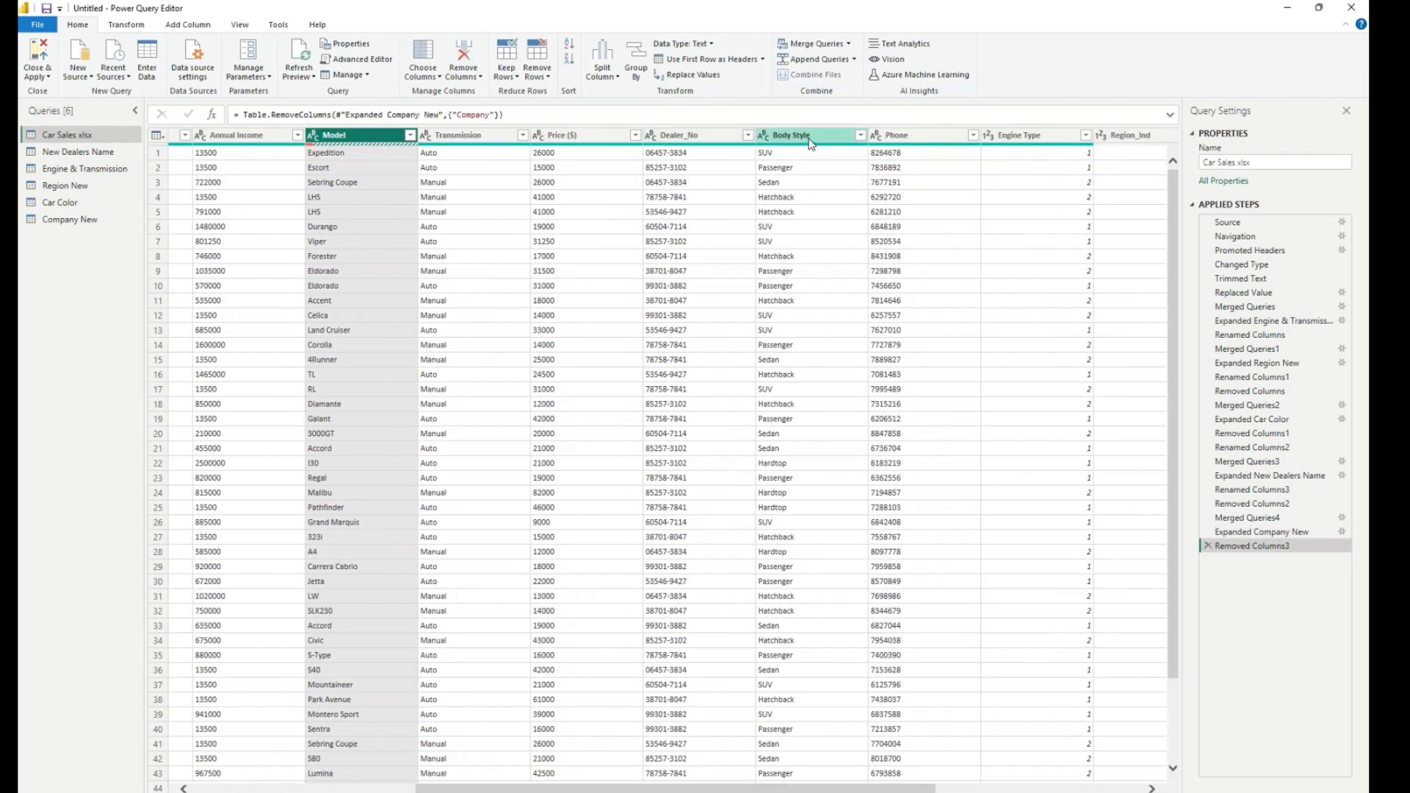
left_click(860, 135)
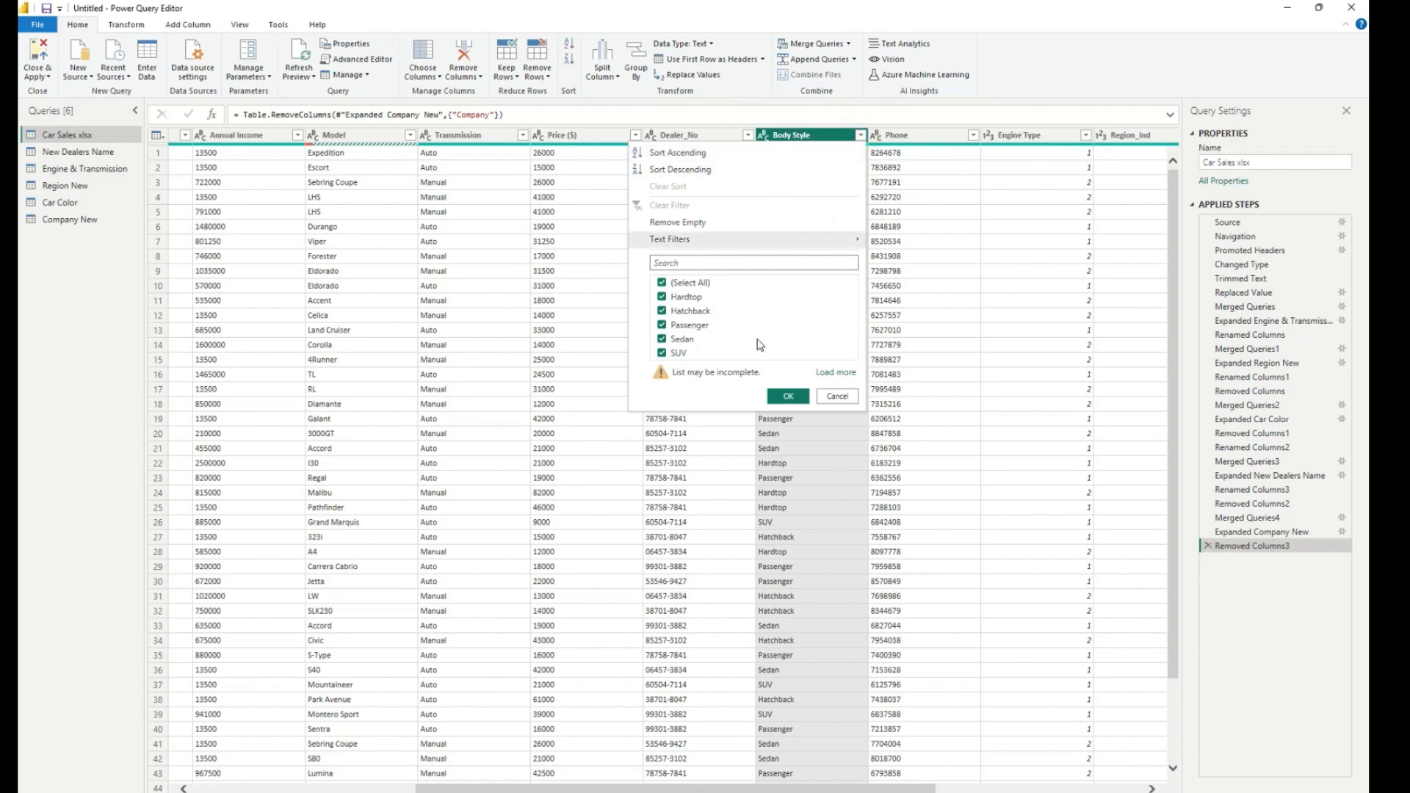
left_click(843, 395)
left_click(120, 250)
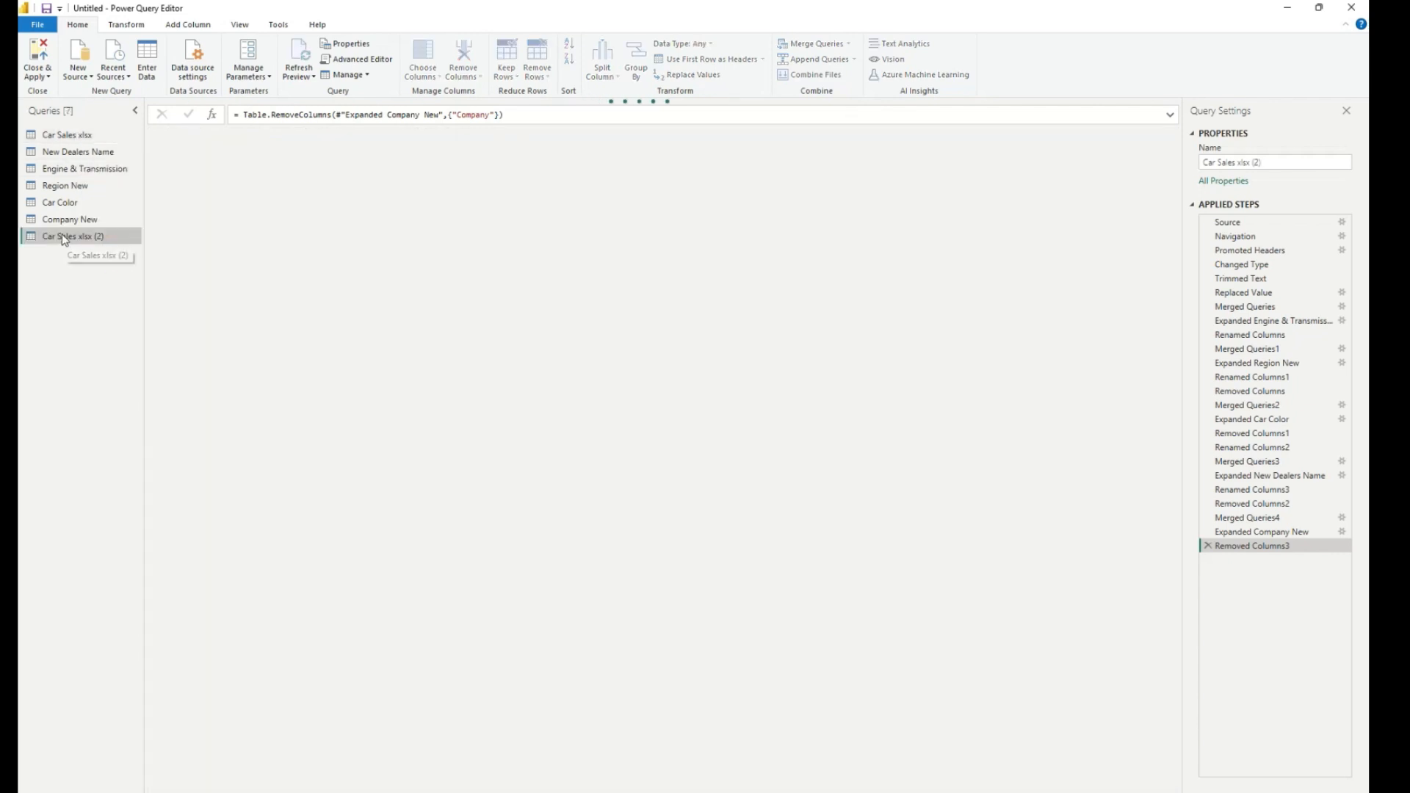
right_click(61, 238)
left_click(90, 293)
type("Body T")
left_click(78, 333)
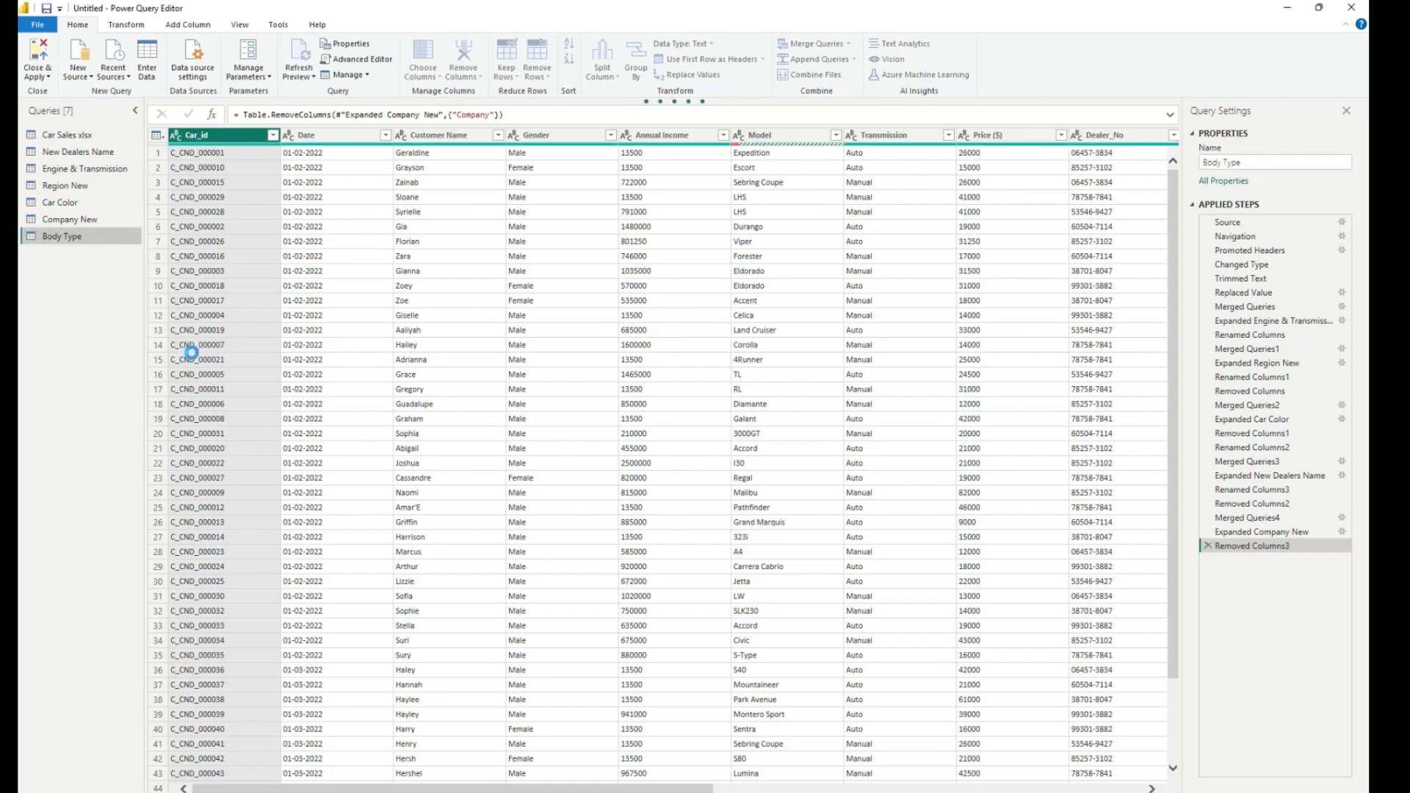
Keep only the Body Style column in the Body Type query and remove its duplicate rows.
scroll(598, 788, "right", 5)
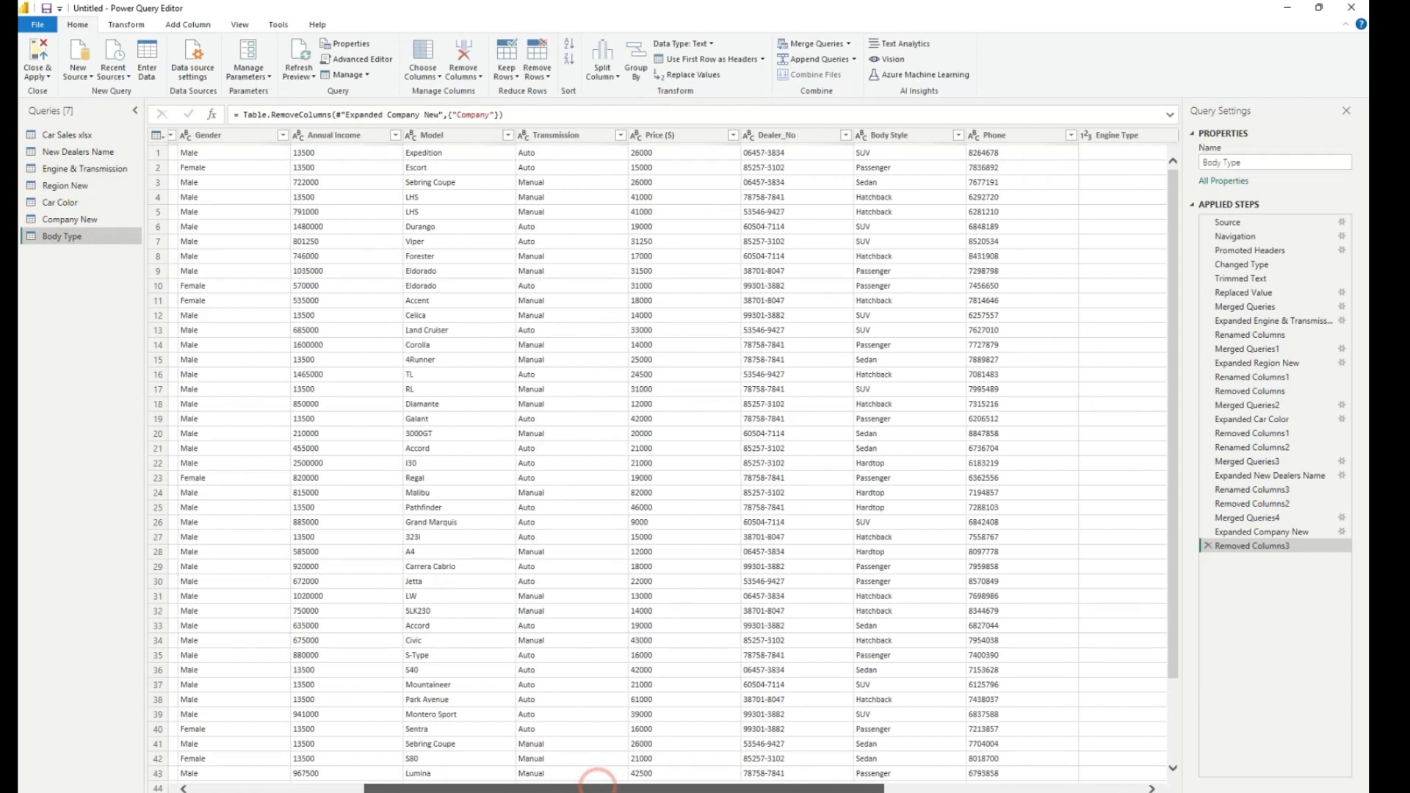
left_click(782, 136)
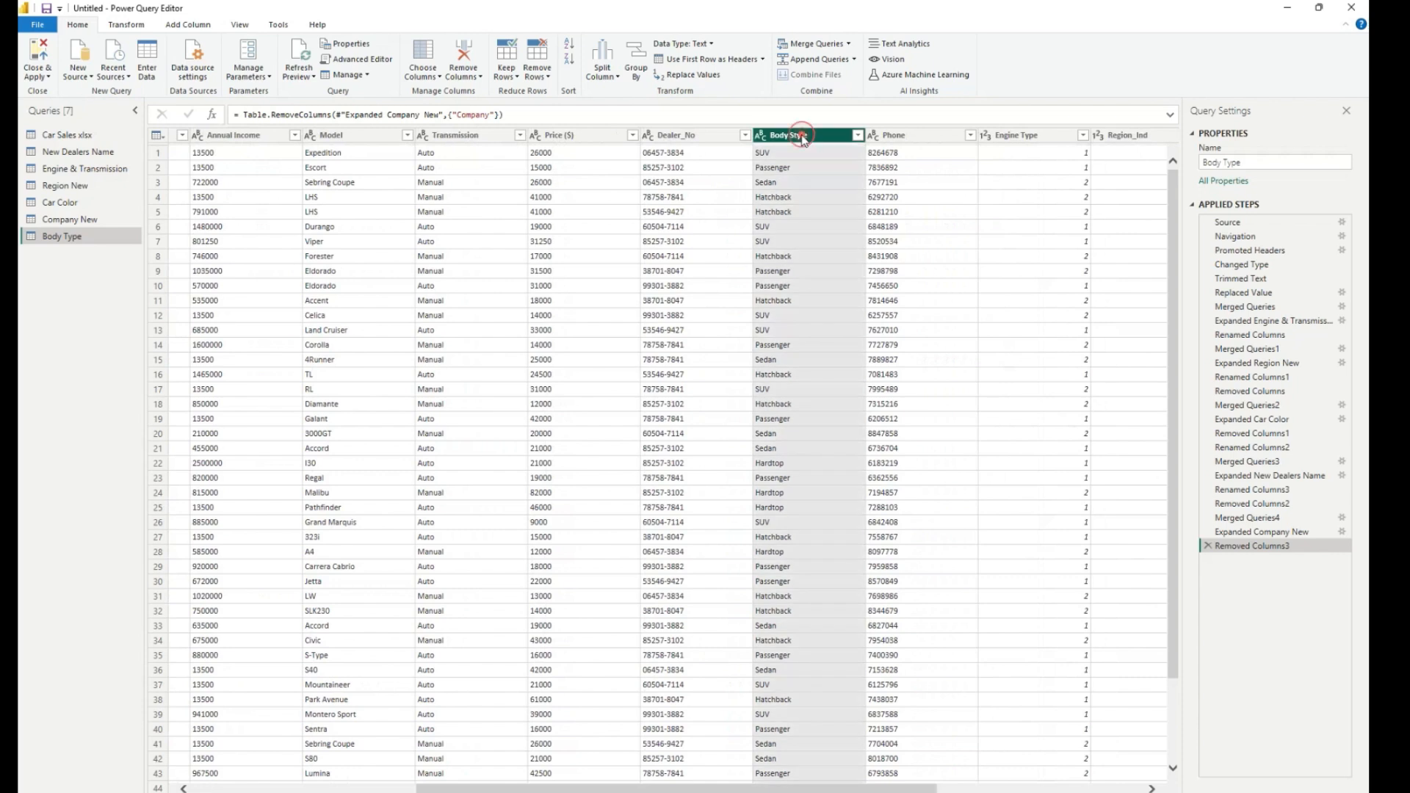
right_click(805, 139)
left_click(850, 178)
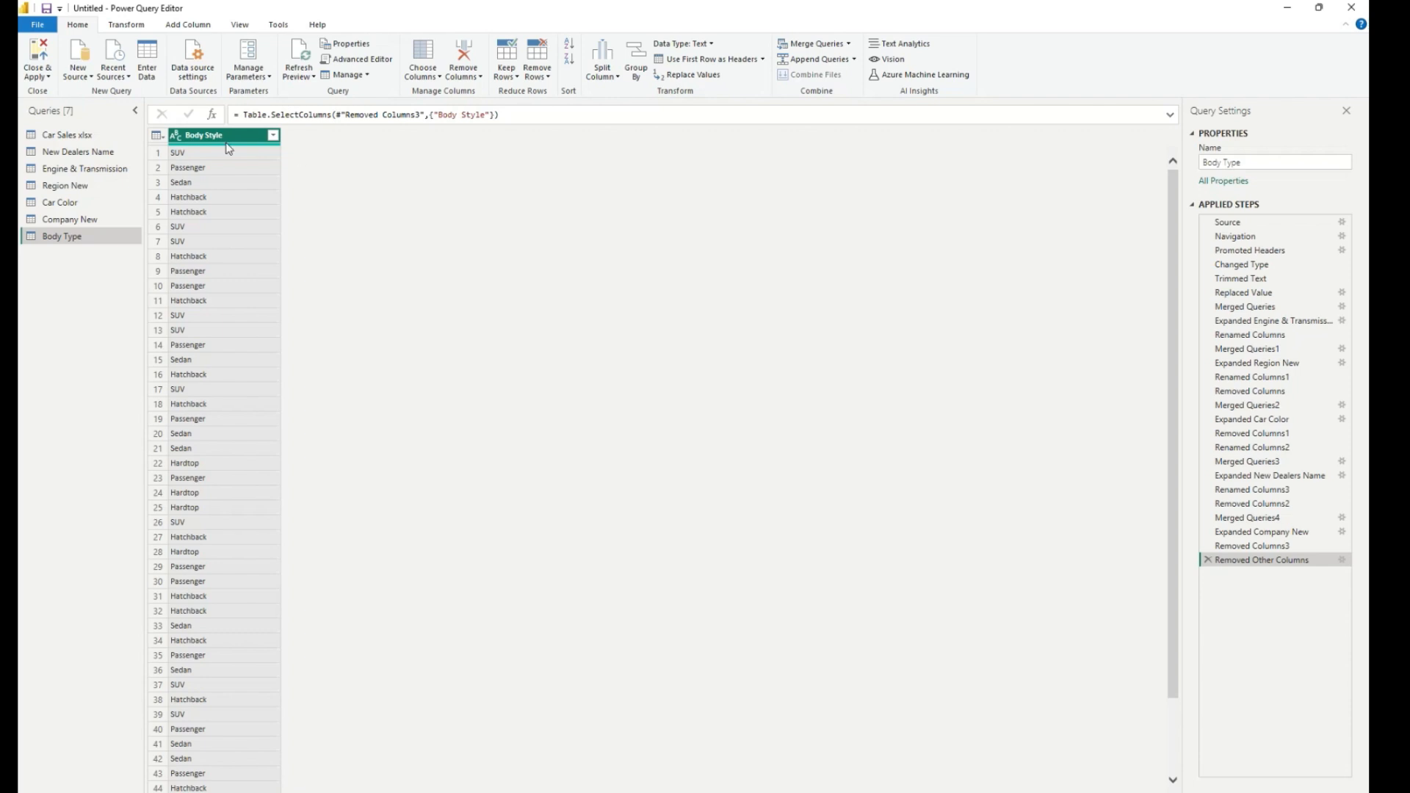
left_click(538, 72)
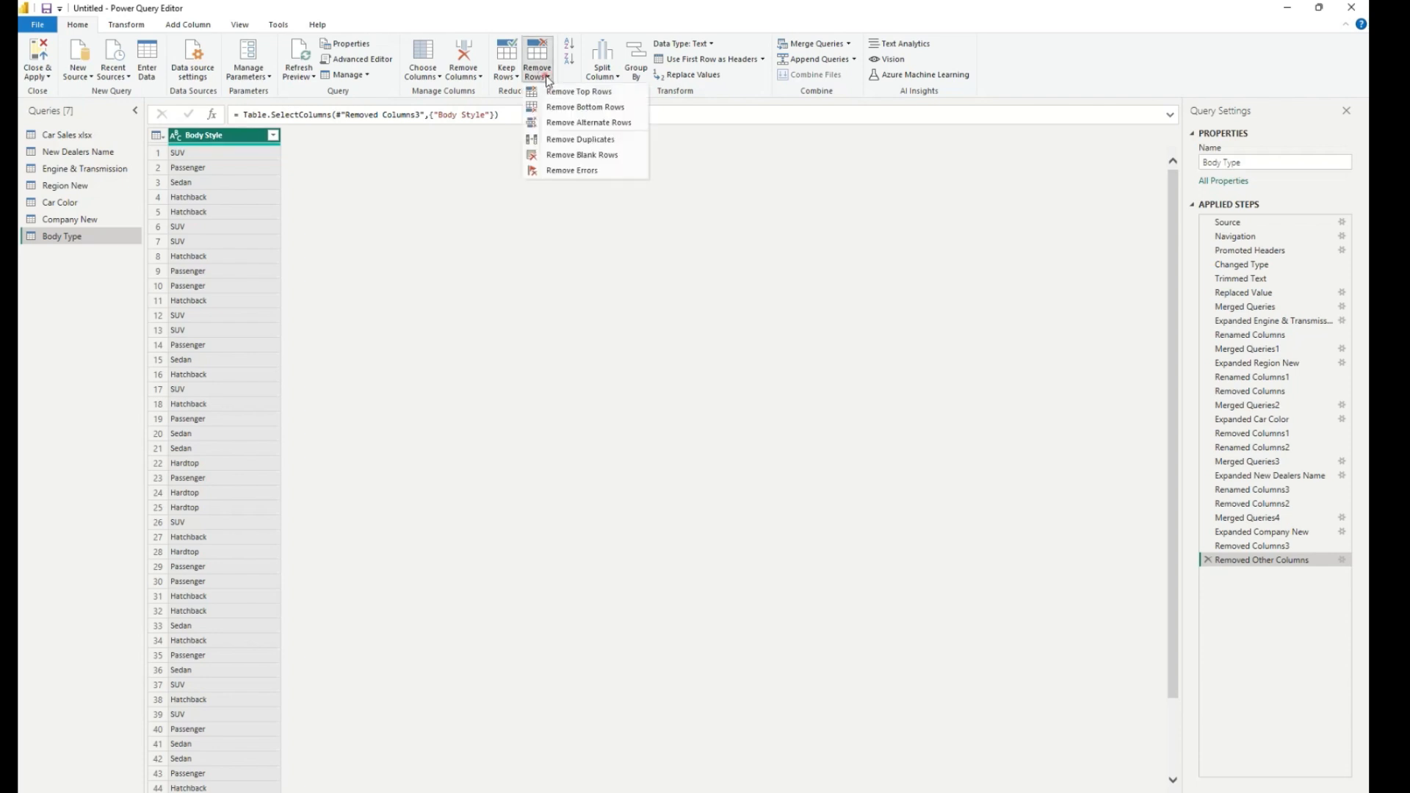
left_click(581, 139)
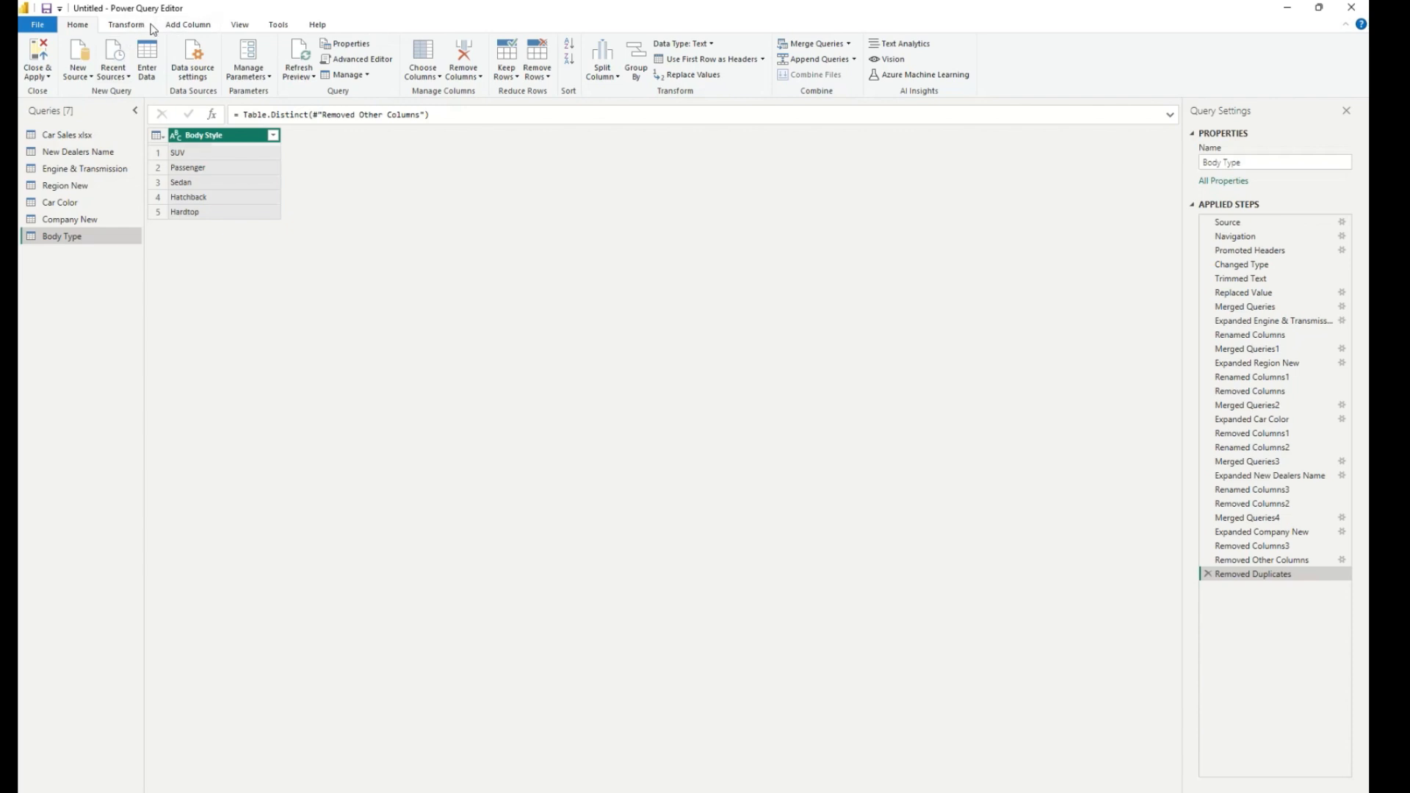
Add an index column starting from 1 to the Body Type query and rename it as Body Type Ind.
left_click(185, 24)
left_click(234, 59)
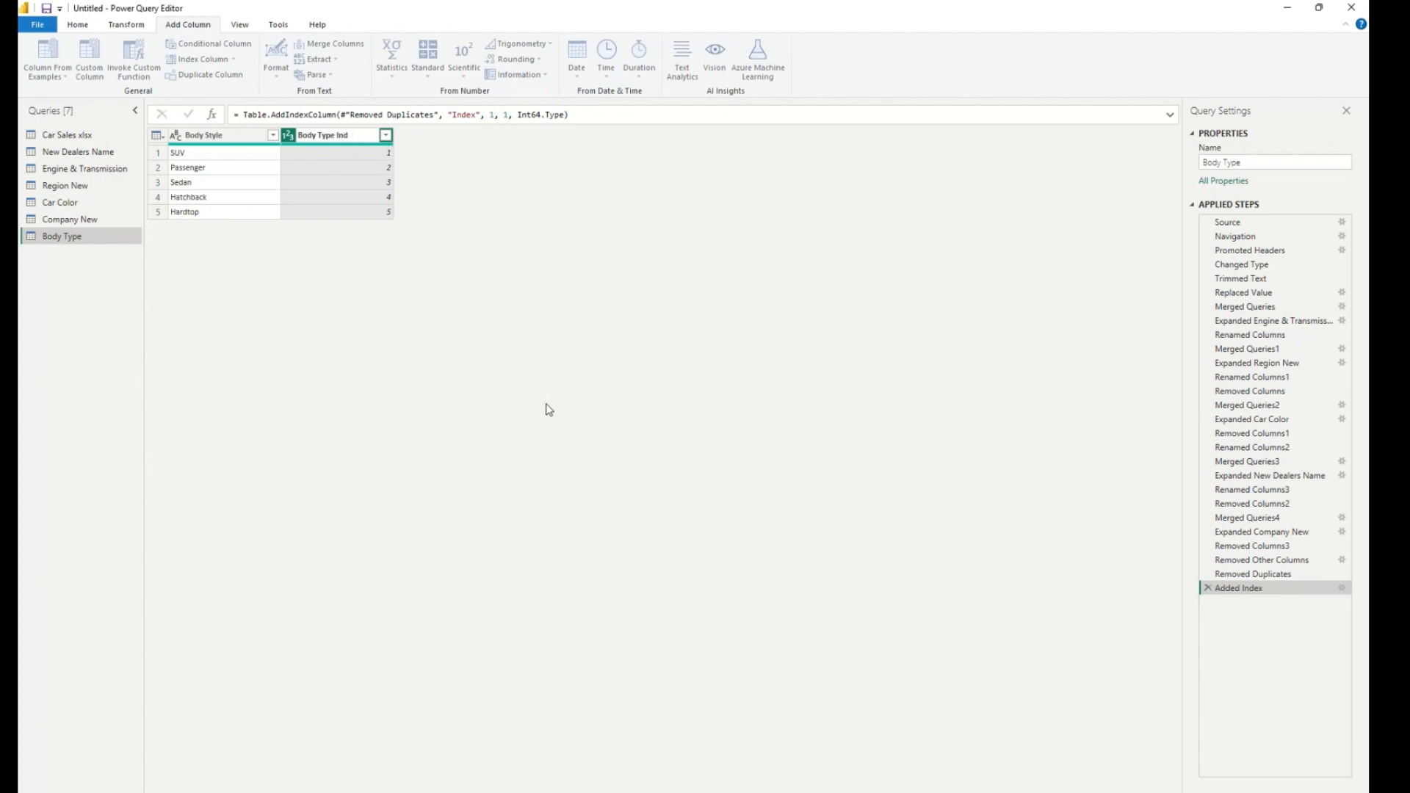
left_click(451, 354)
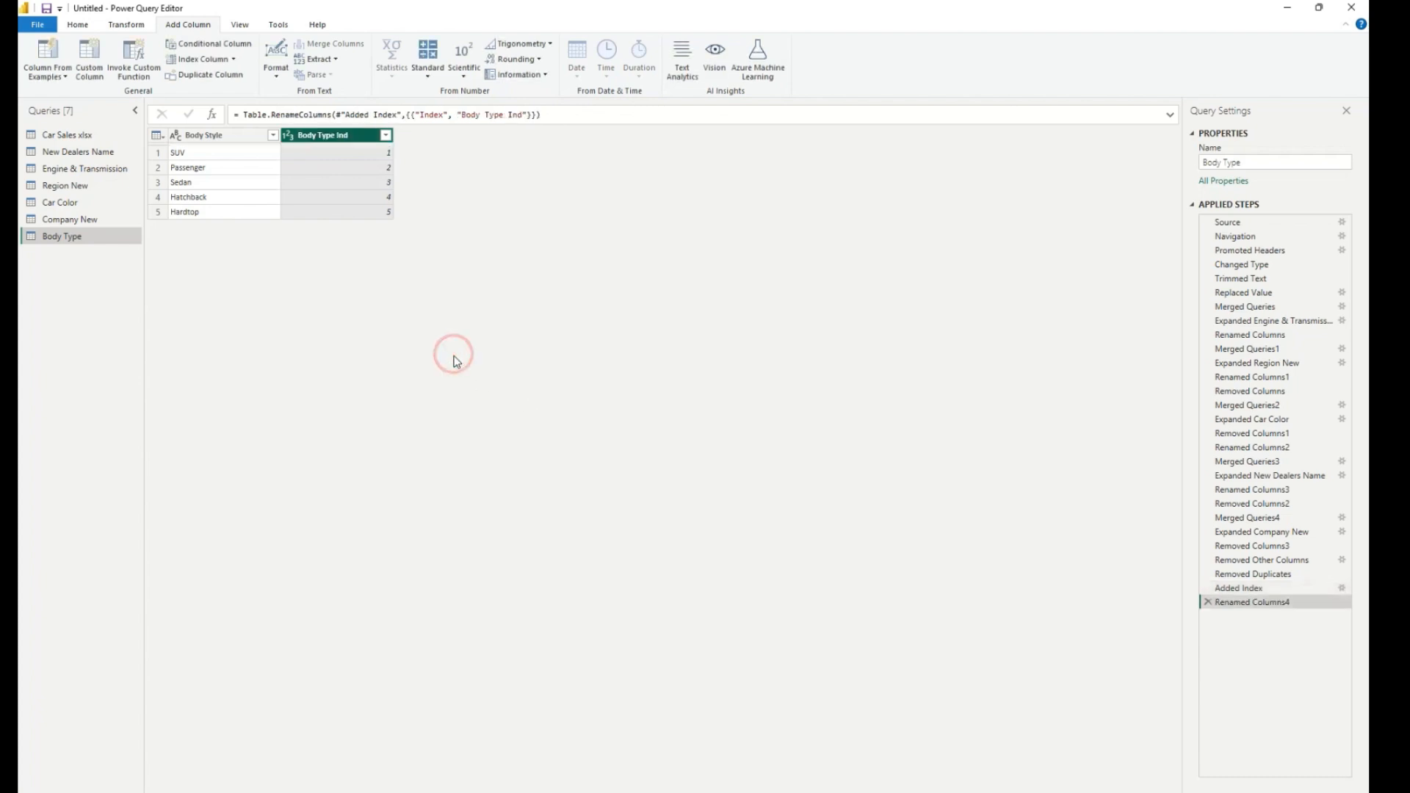
Merge the Body Type query into Car Sales xlsx by matching their Body Style columns with a left outer join.
left_click(73, 136)
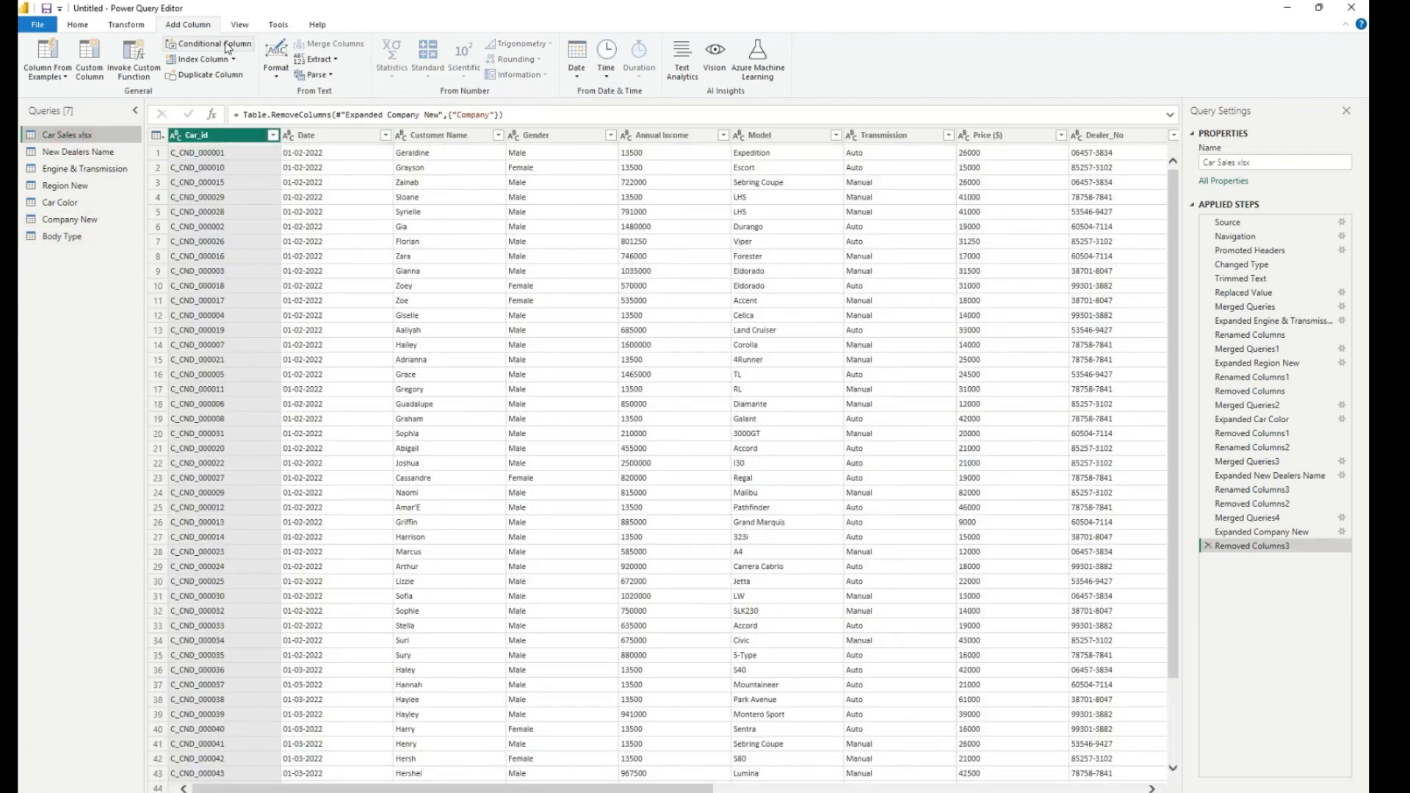
left_click(80, 25)
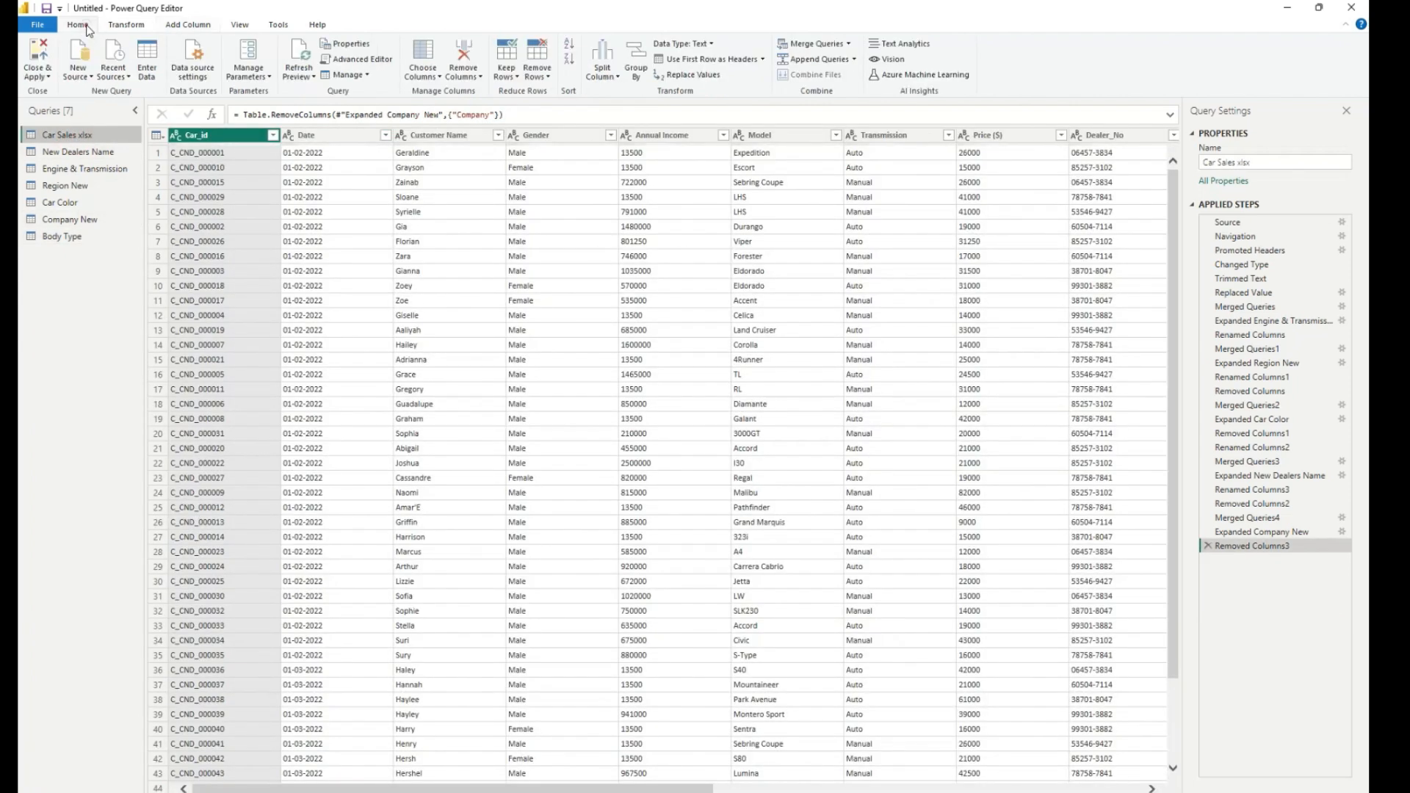
left_click(848, 44)
left_click(812, 60)
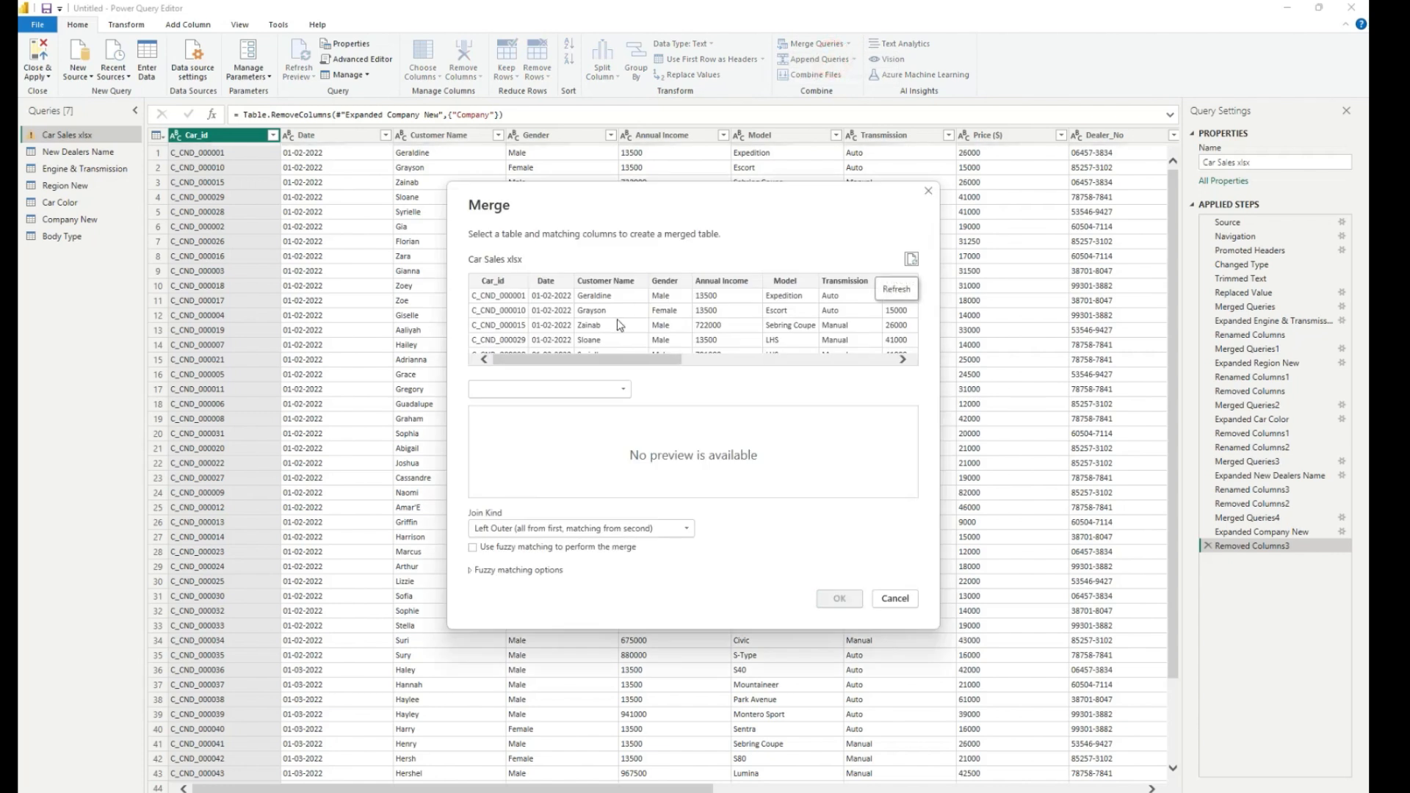
left_click(533, 390)
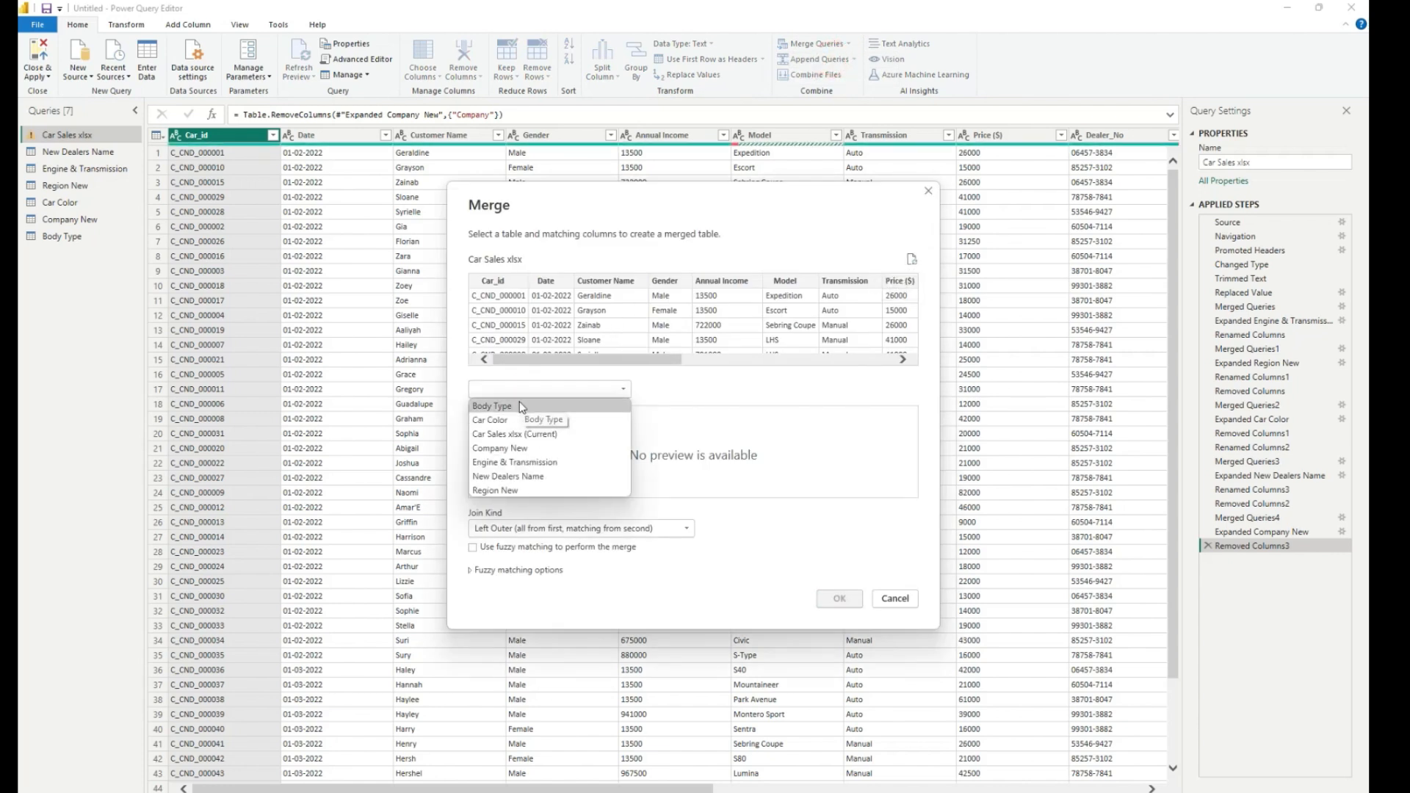
left_click(518, 405)
left_click(504, 412)
left_click_drag(633, 360, 805, 398)
left_click(599, 282)
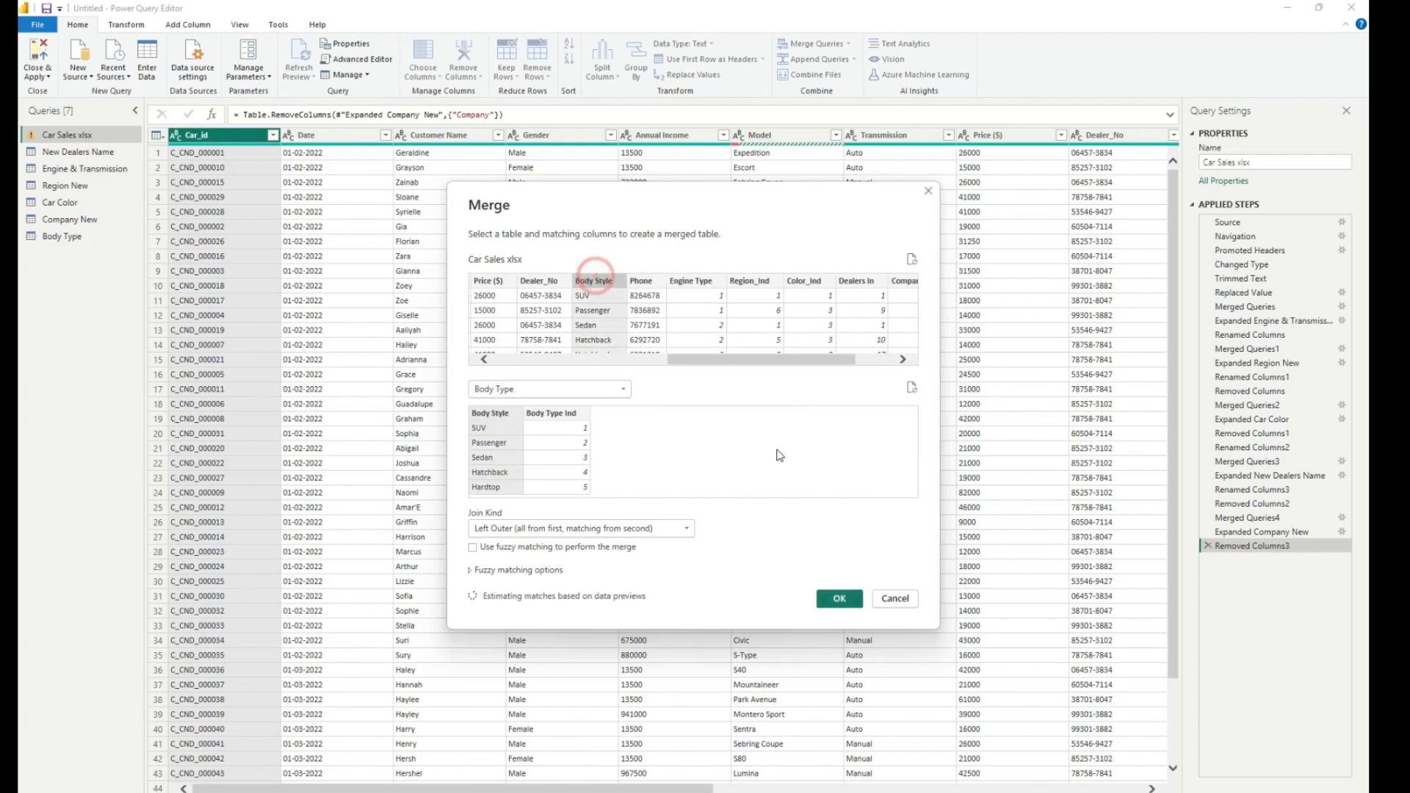
left_click(839, 598)
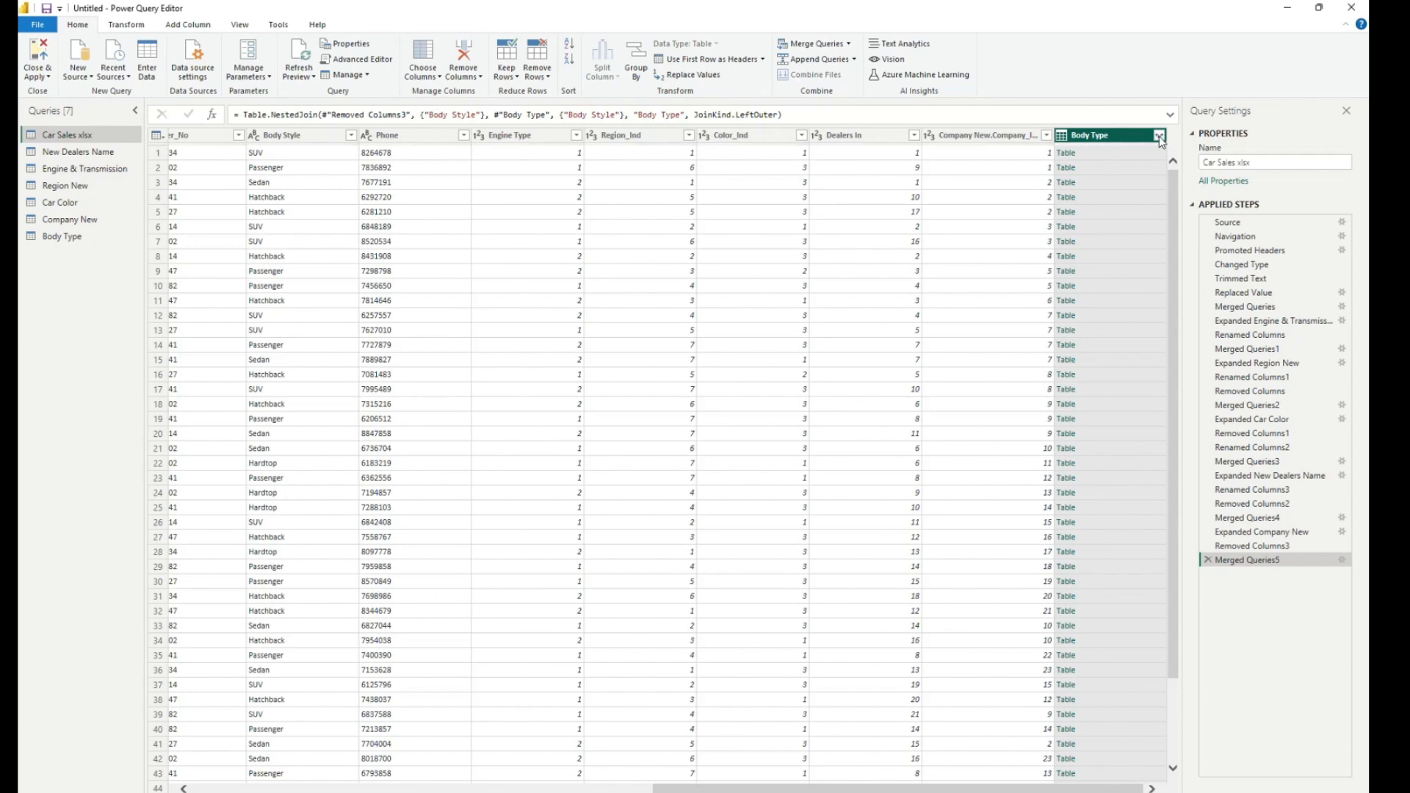
Expand the merged Body Type column in Car Sales xlsx to bring in only Body Type Ind.
left_click(1159, 136)
left_click(977, 207)
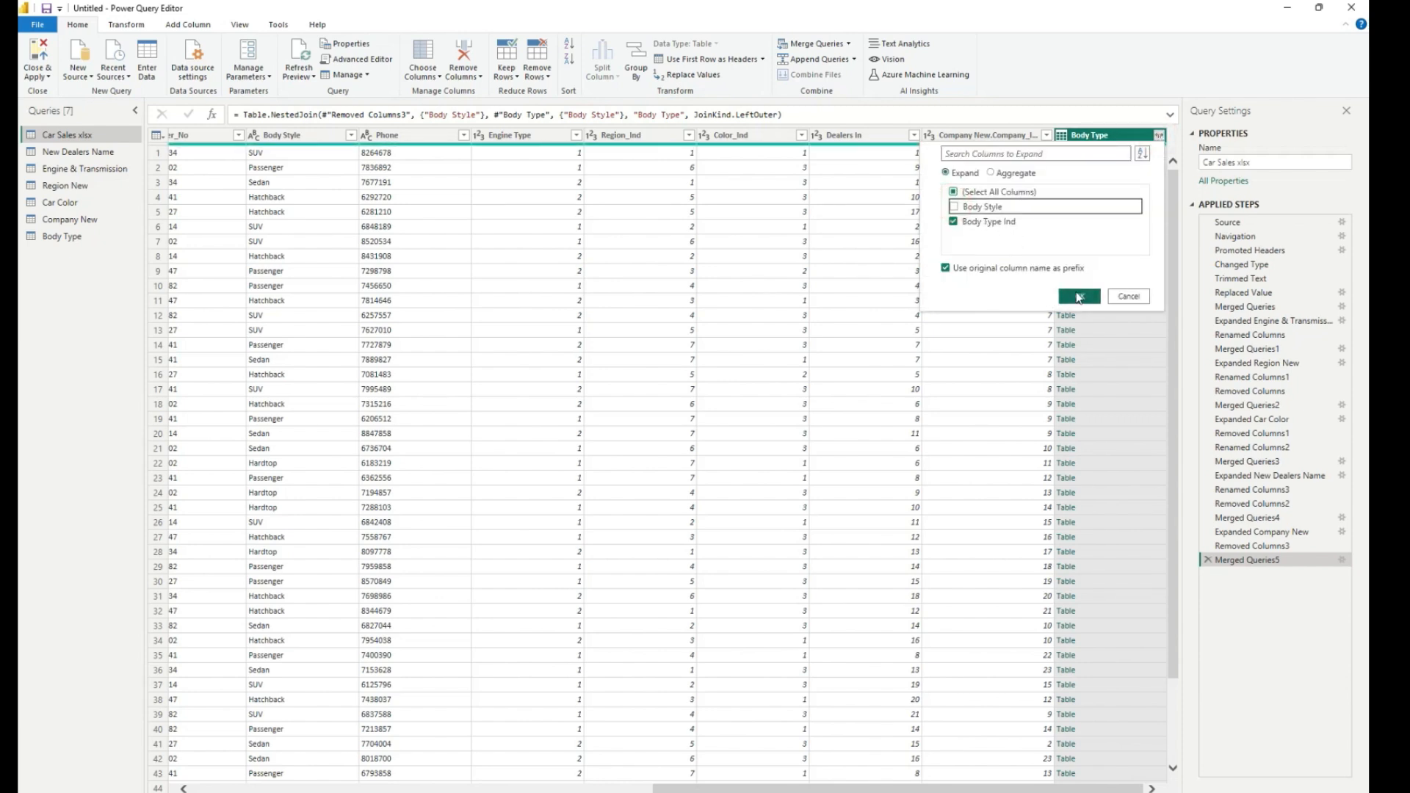
left_click(1078, 296)
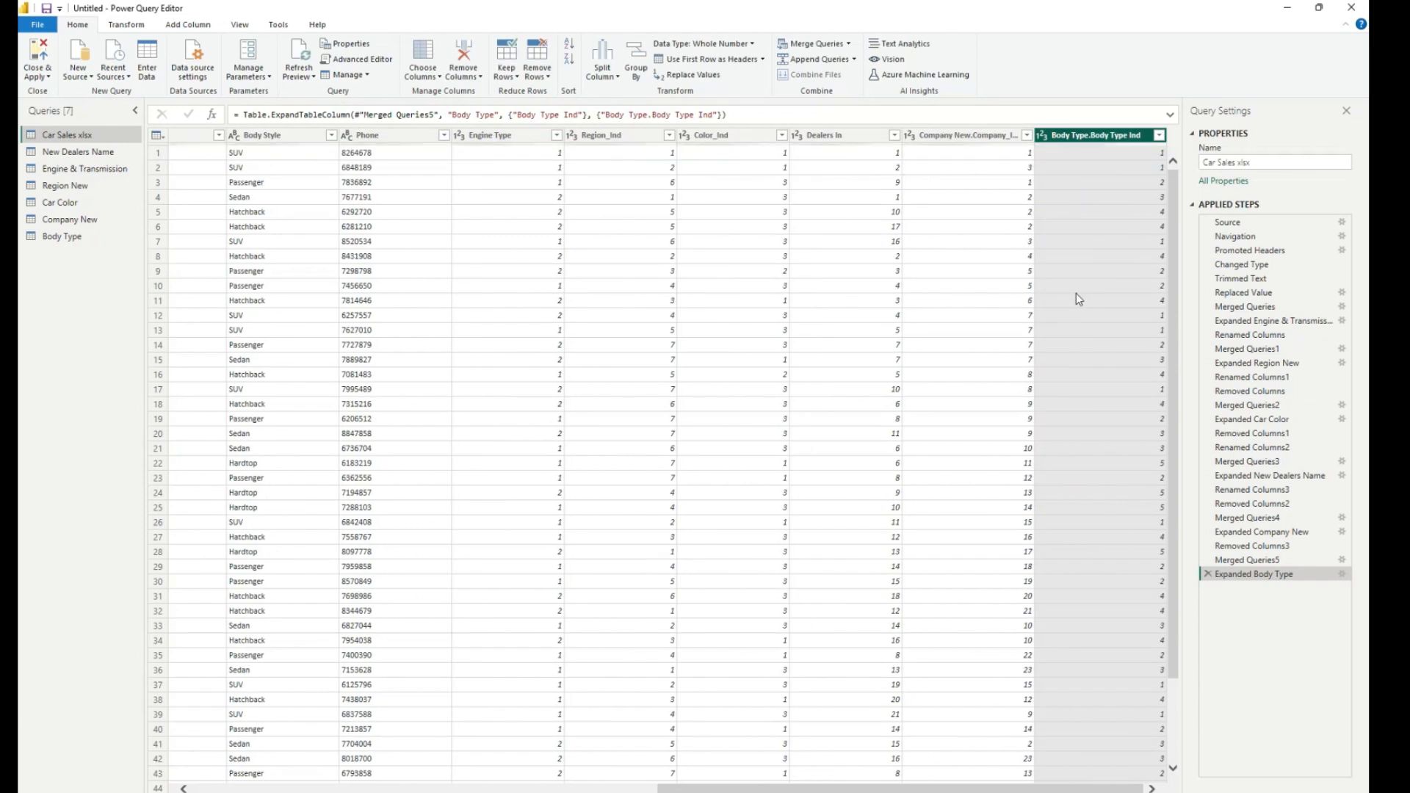
Rename the expanded body type index column in Car Sales xlsx as Body Type Ind.
right_click(1097, 137)
left_click(1157, 420)
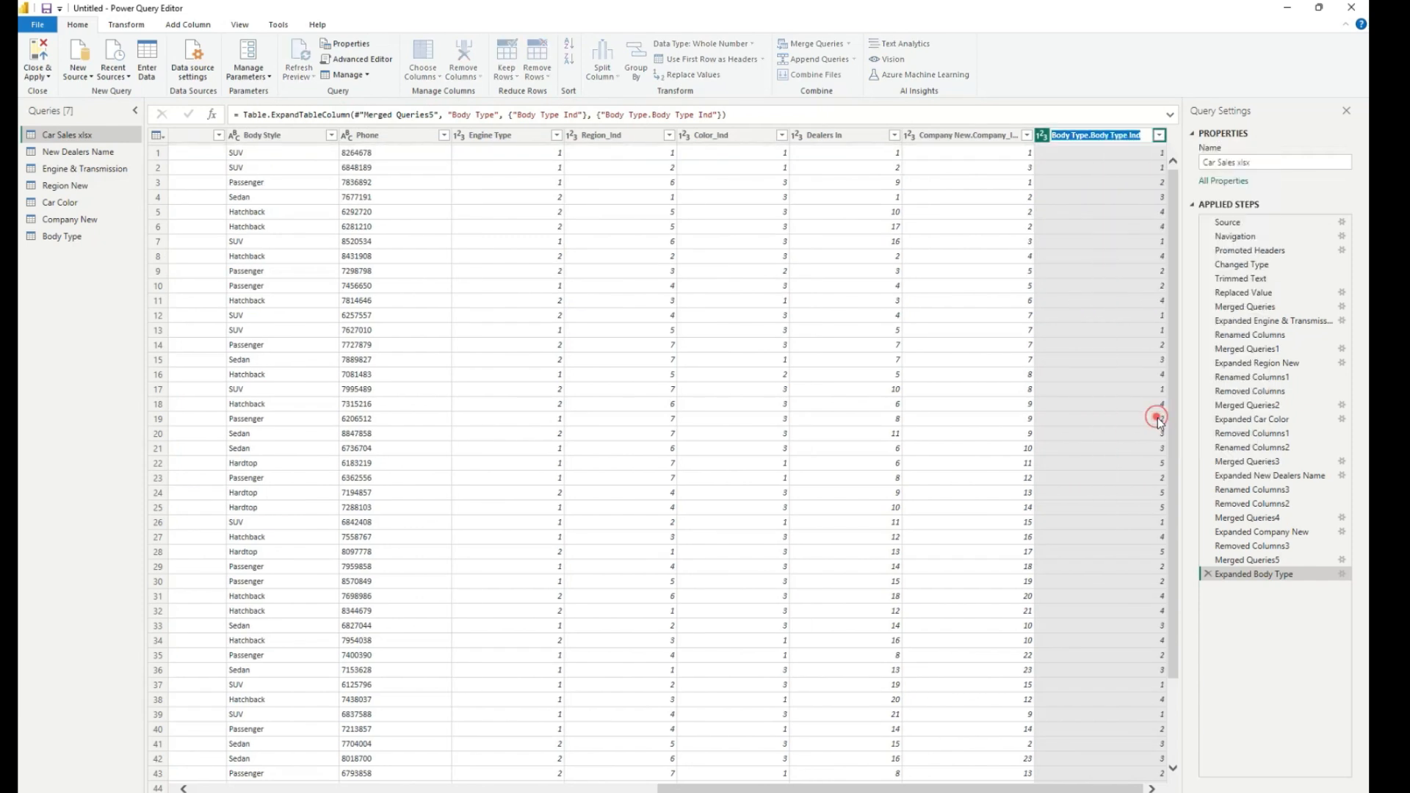
left_click(1093, 137)
key("BackSpace")
key("BackSpace")
key("BackSpace")
key("BackSpace")
key("BackSpace")
key("BackSpace")
key("BackSpace")
key("BackSpace")
key("BackSpace")
key("BackSpace")
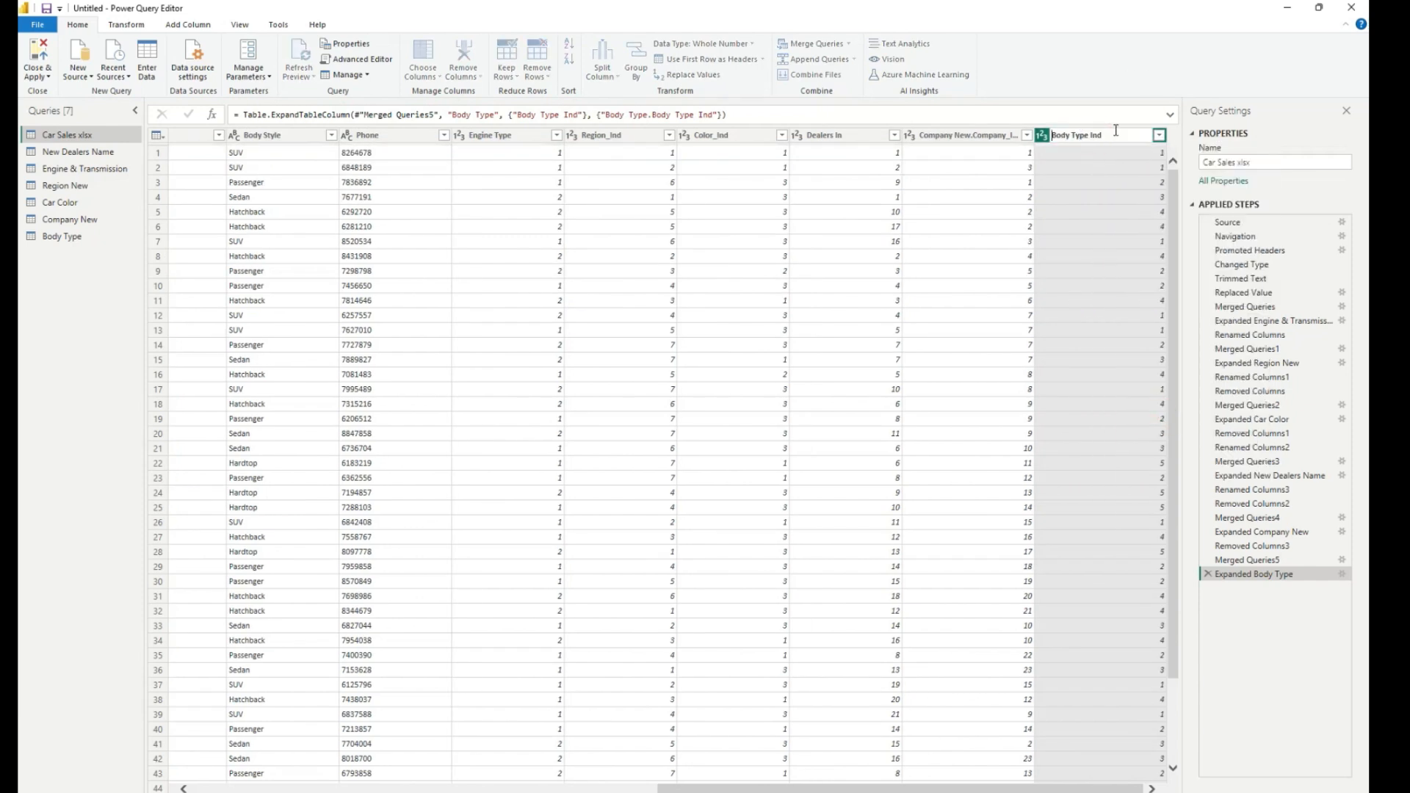
left_click(82, 307)
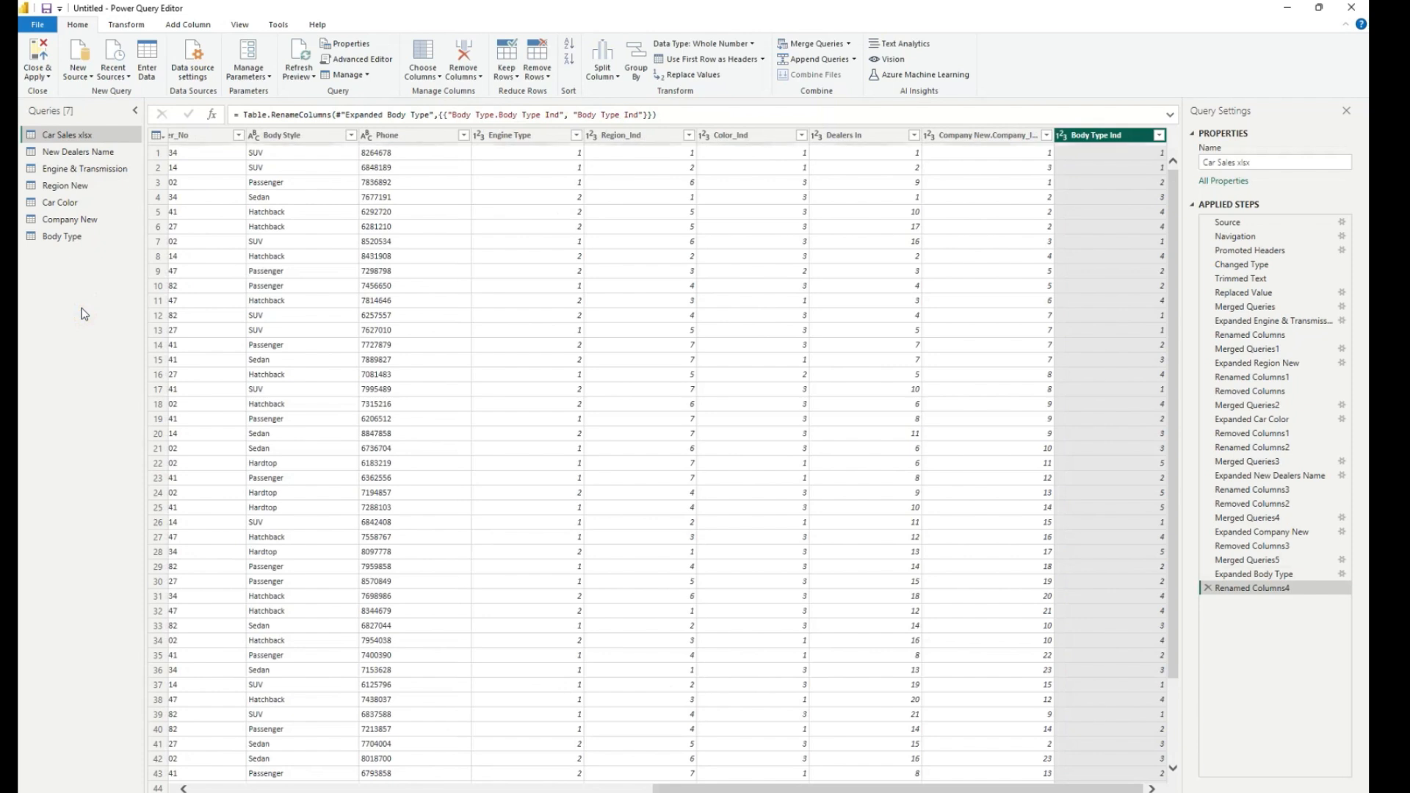
Remove the original Body Style column from the Car Sales xlsx query.
left_click(66, 135)
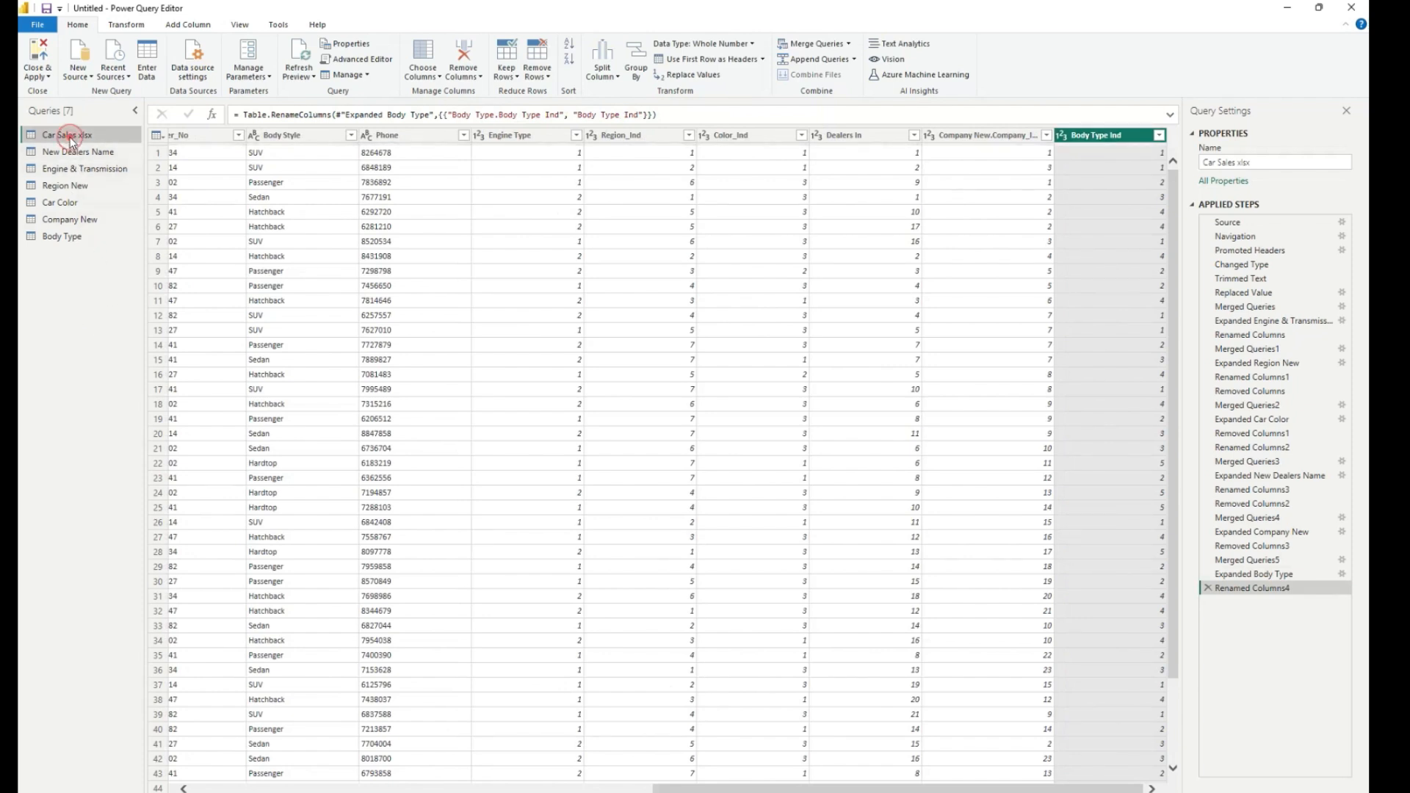
right_click(286, 140)
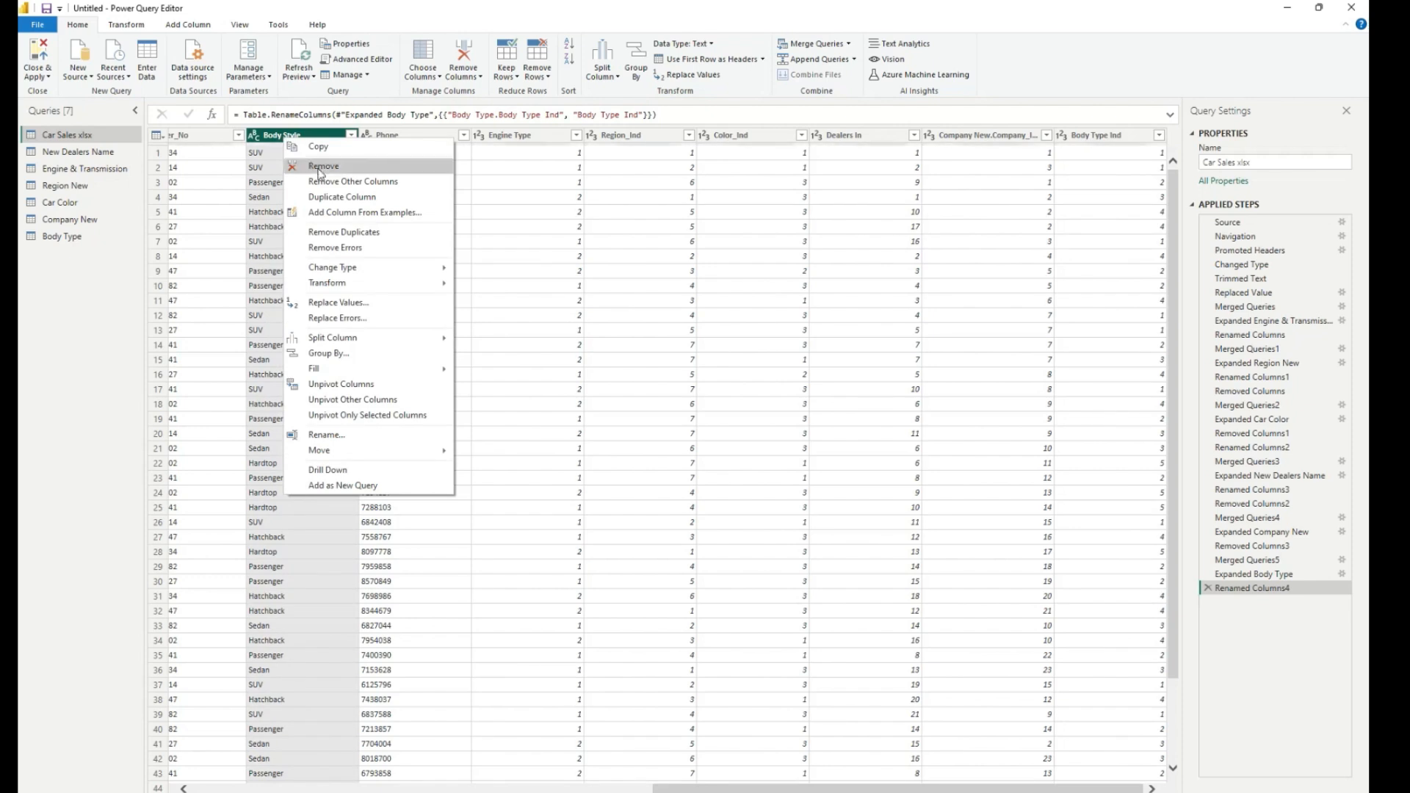
left_click(320, 166)
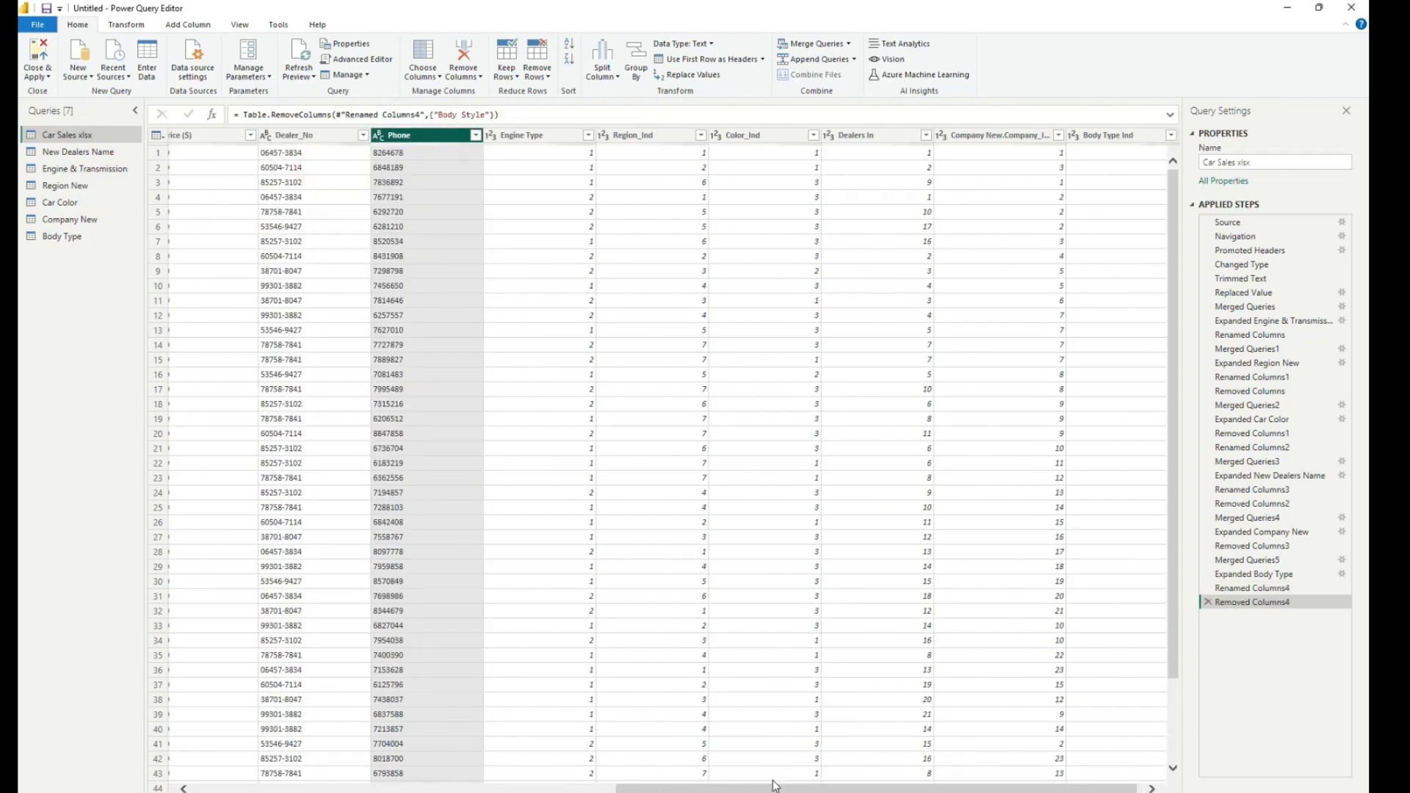
left_click_drag(761, 790, 340, 790)
left_click_drag(560, 790, 1086, 787)
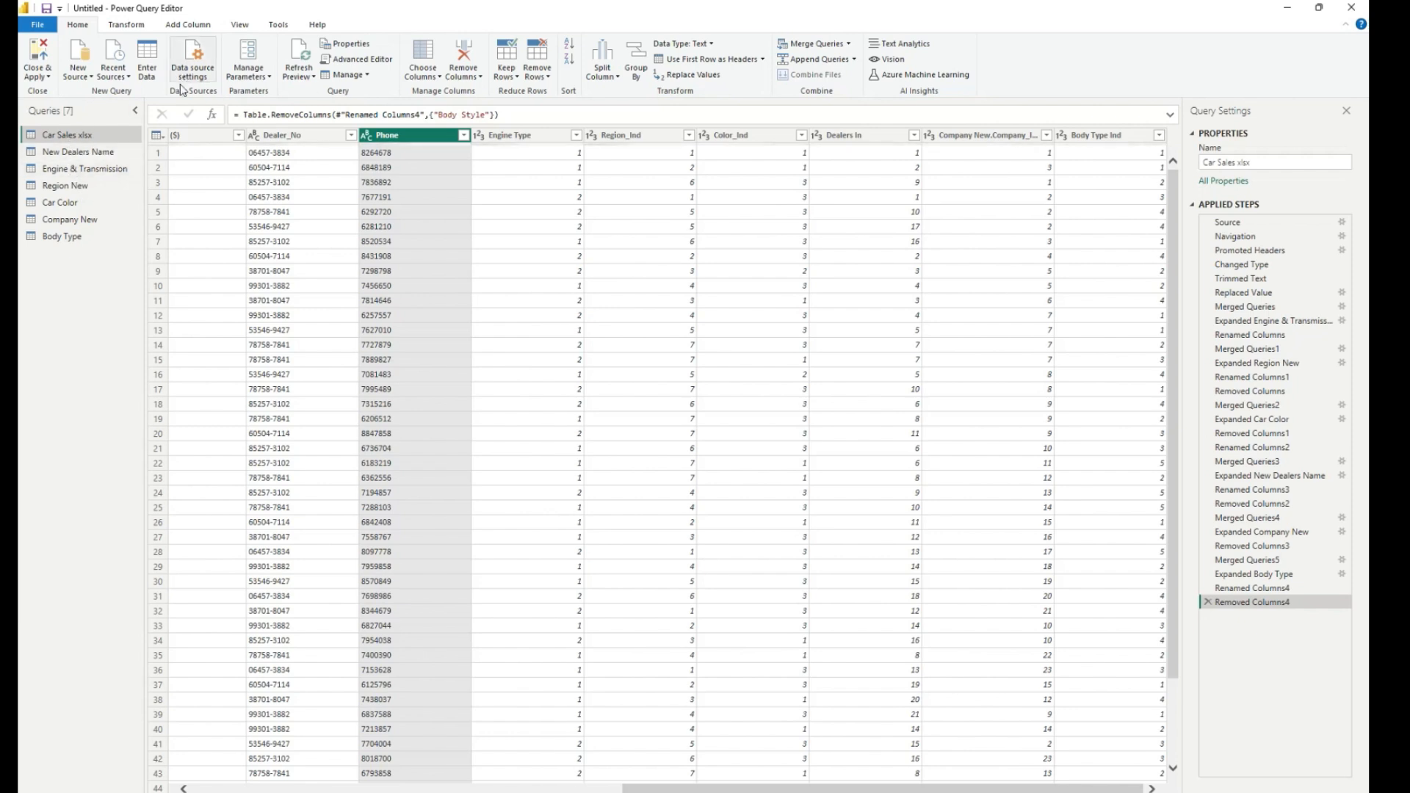
Remove the rows with errors in the Phone column of Car Sales xlsx.
left_click(480, 77)
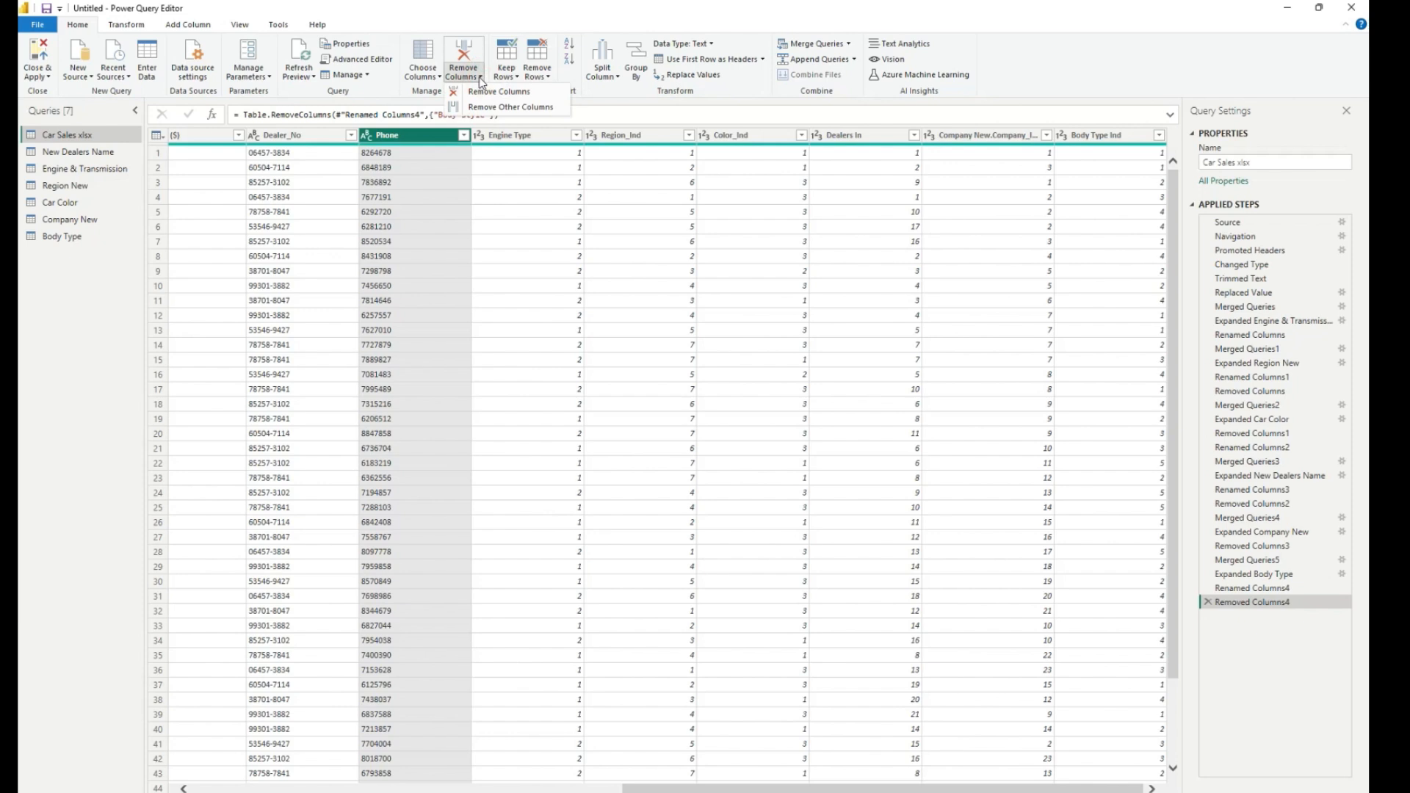
left_click(549, 77)
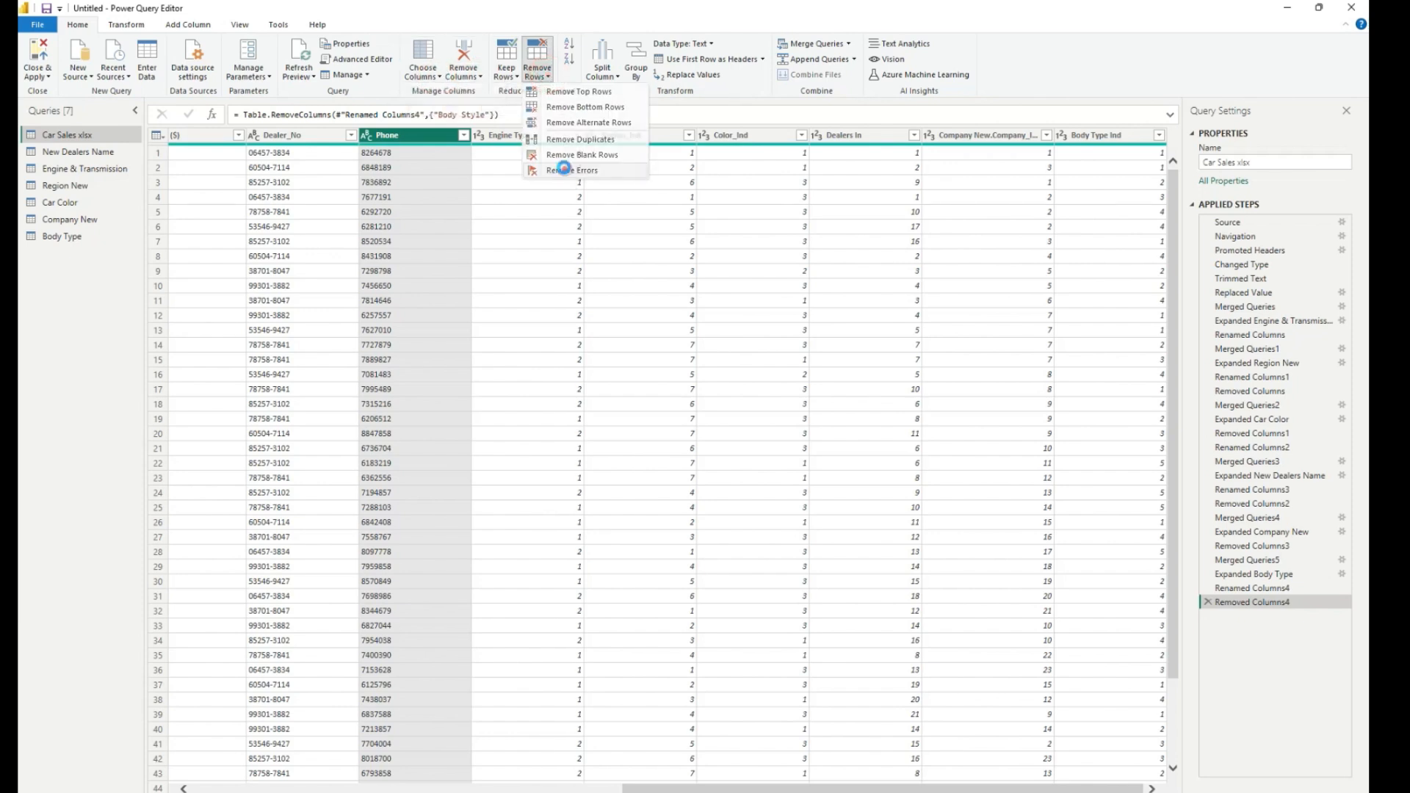
left_click(563, 170)
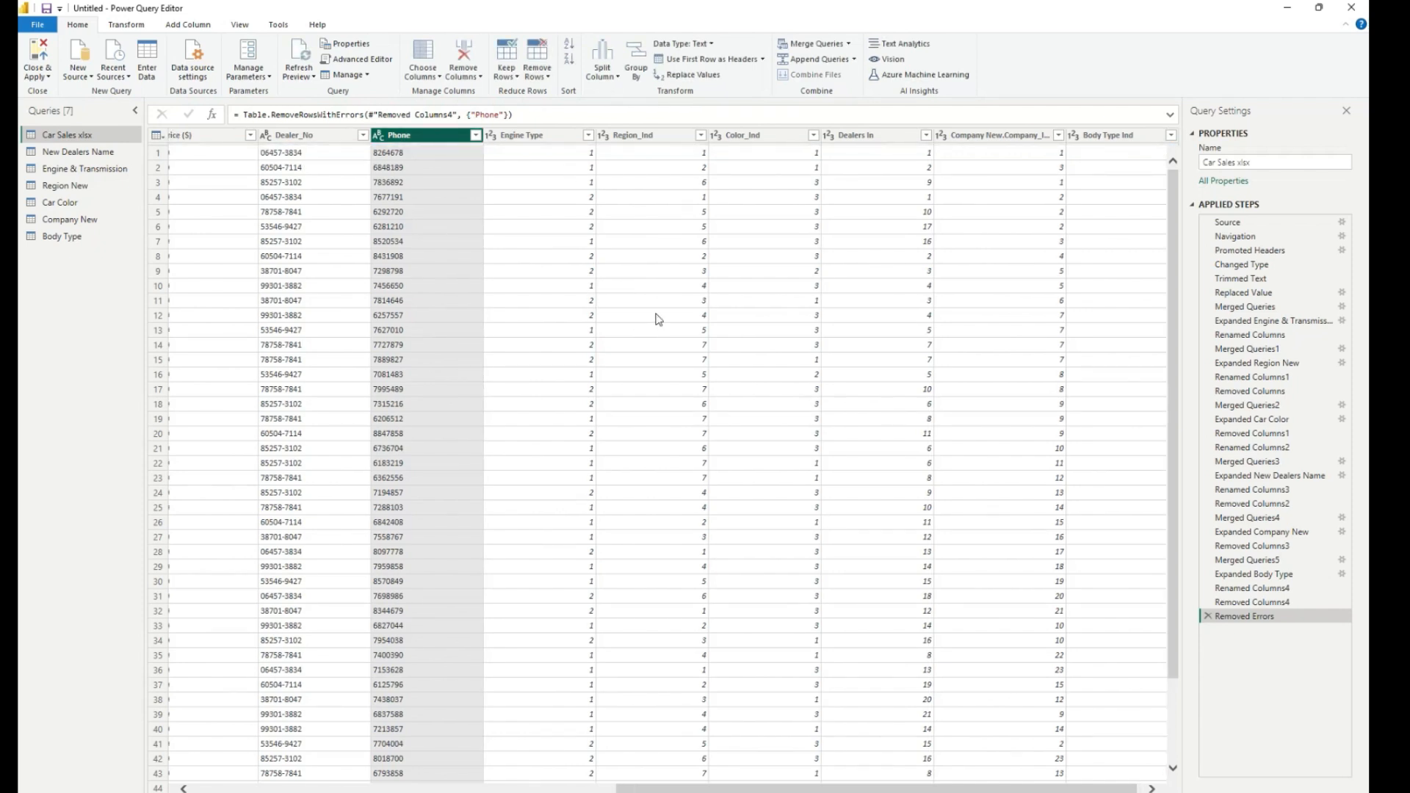
Close the Power Query Editor and apply all pending query changes to the model.
left_click_drag(676, 787, 485, 783)
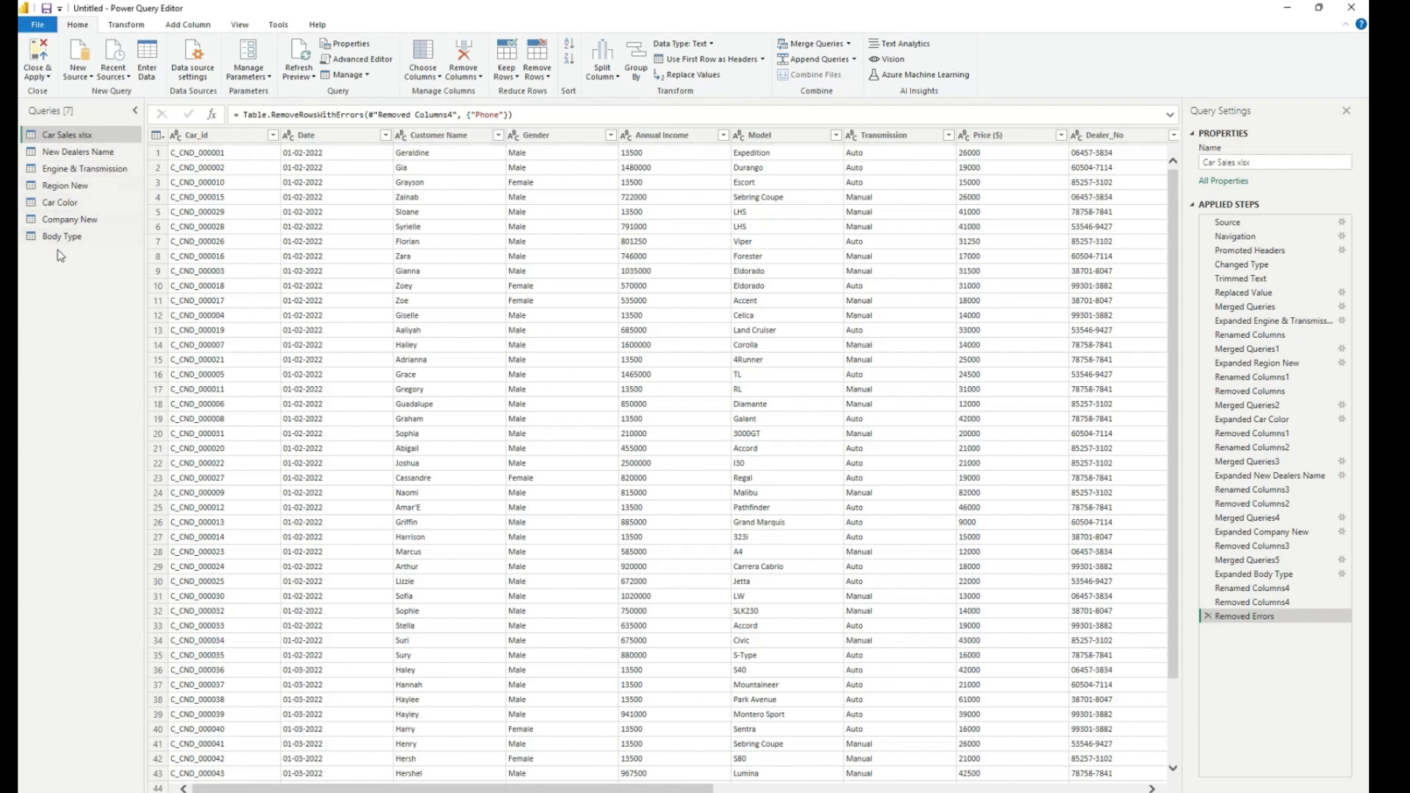
left_click(48, 77)
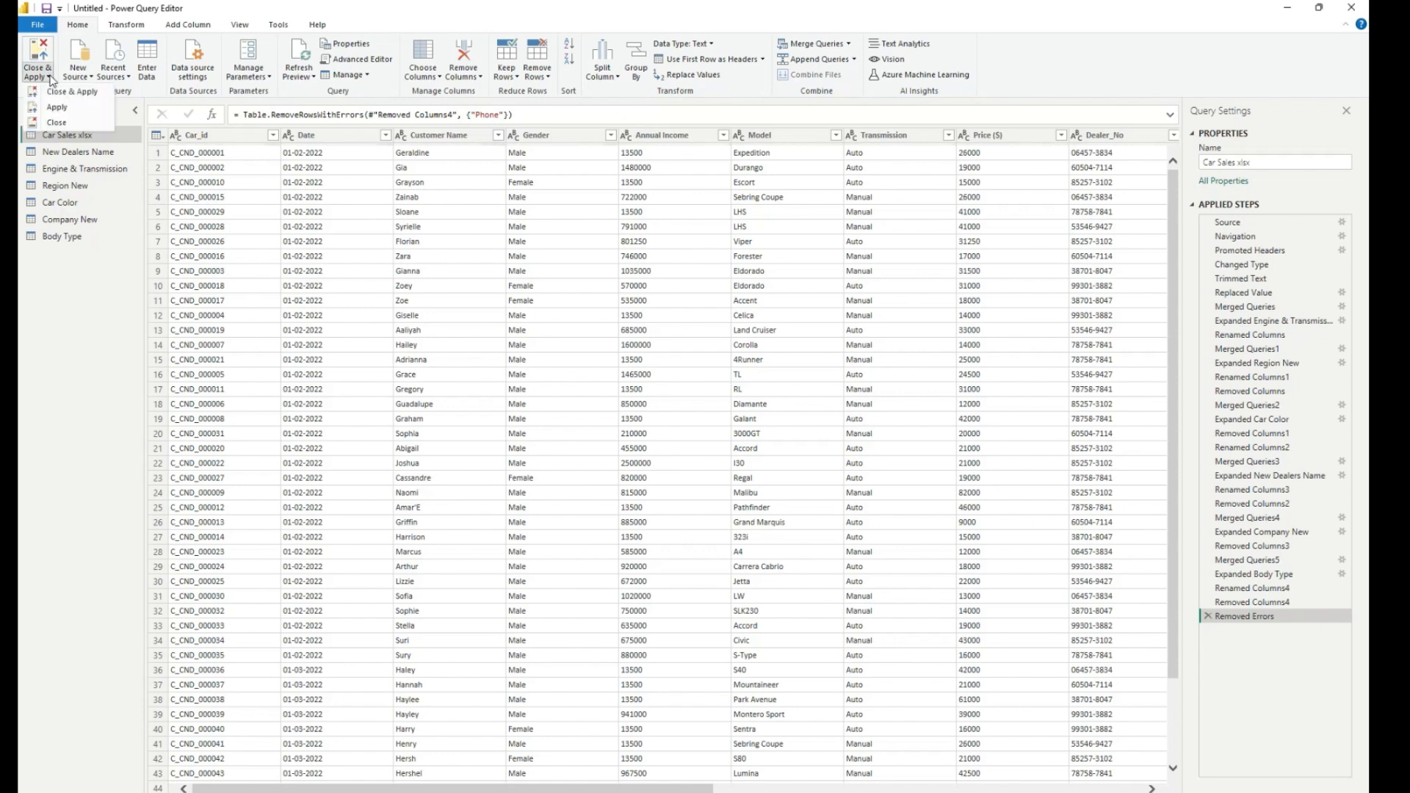
left_click(71, 323)
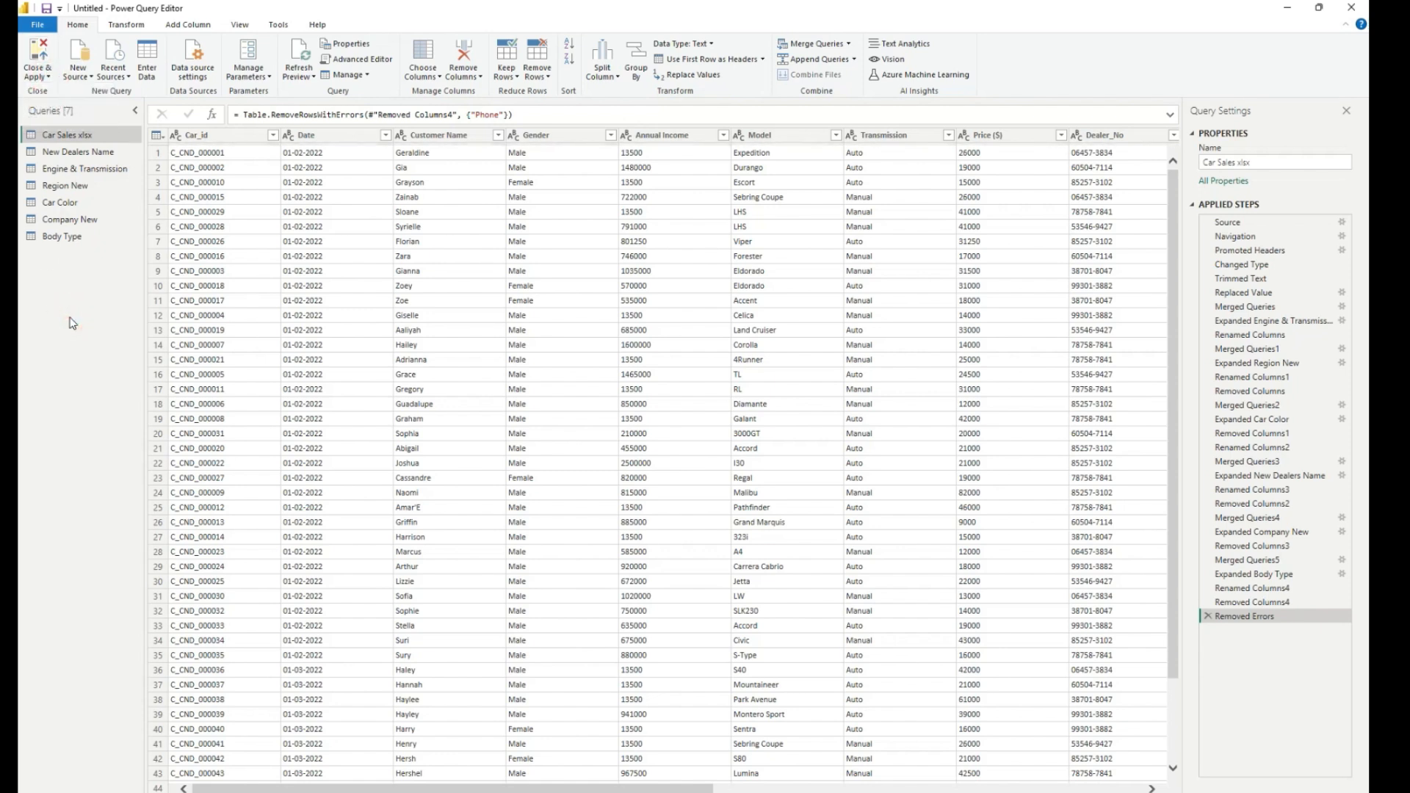
left_click(48, 77)
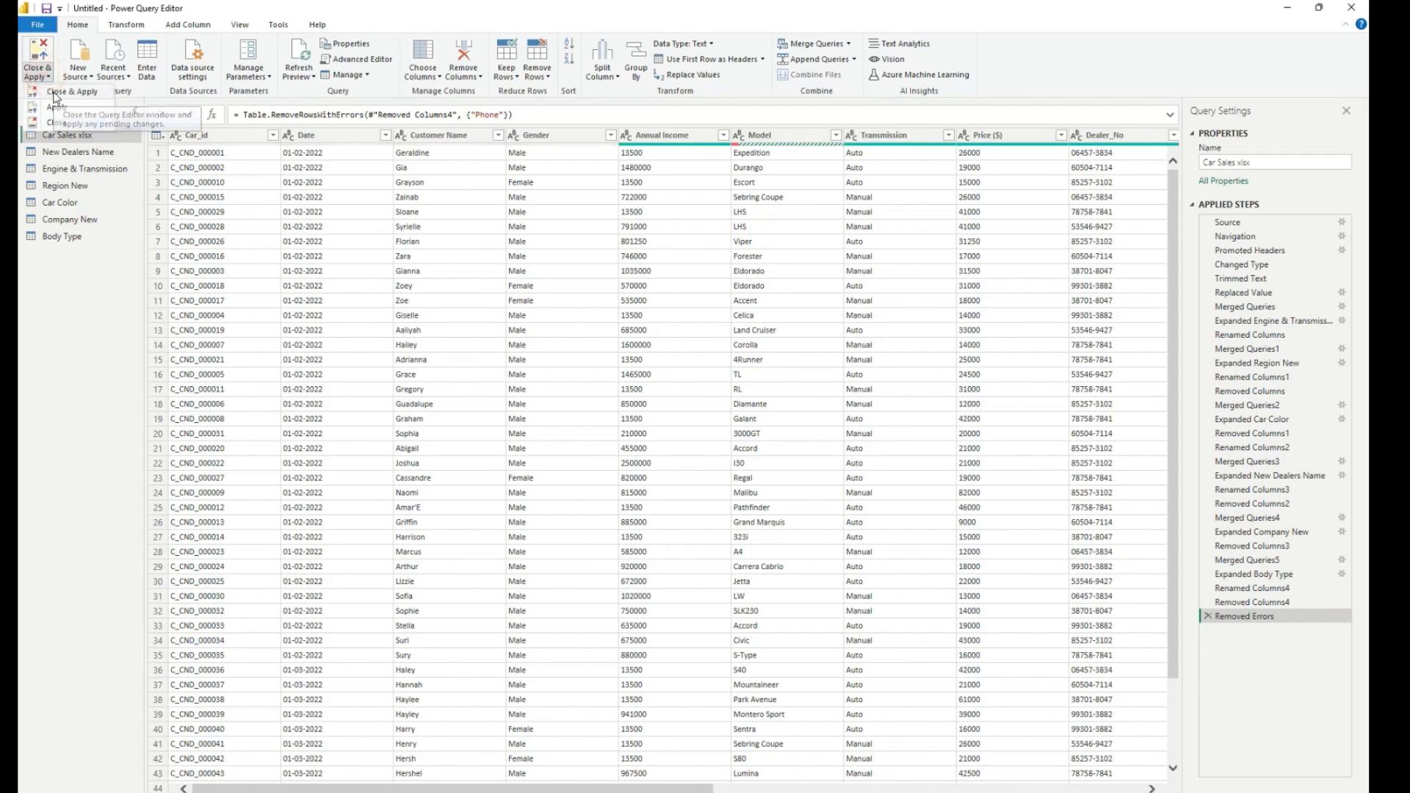
left_click(57, 94)
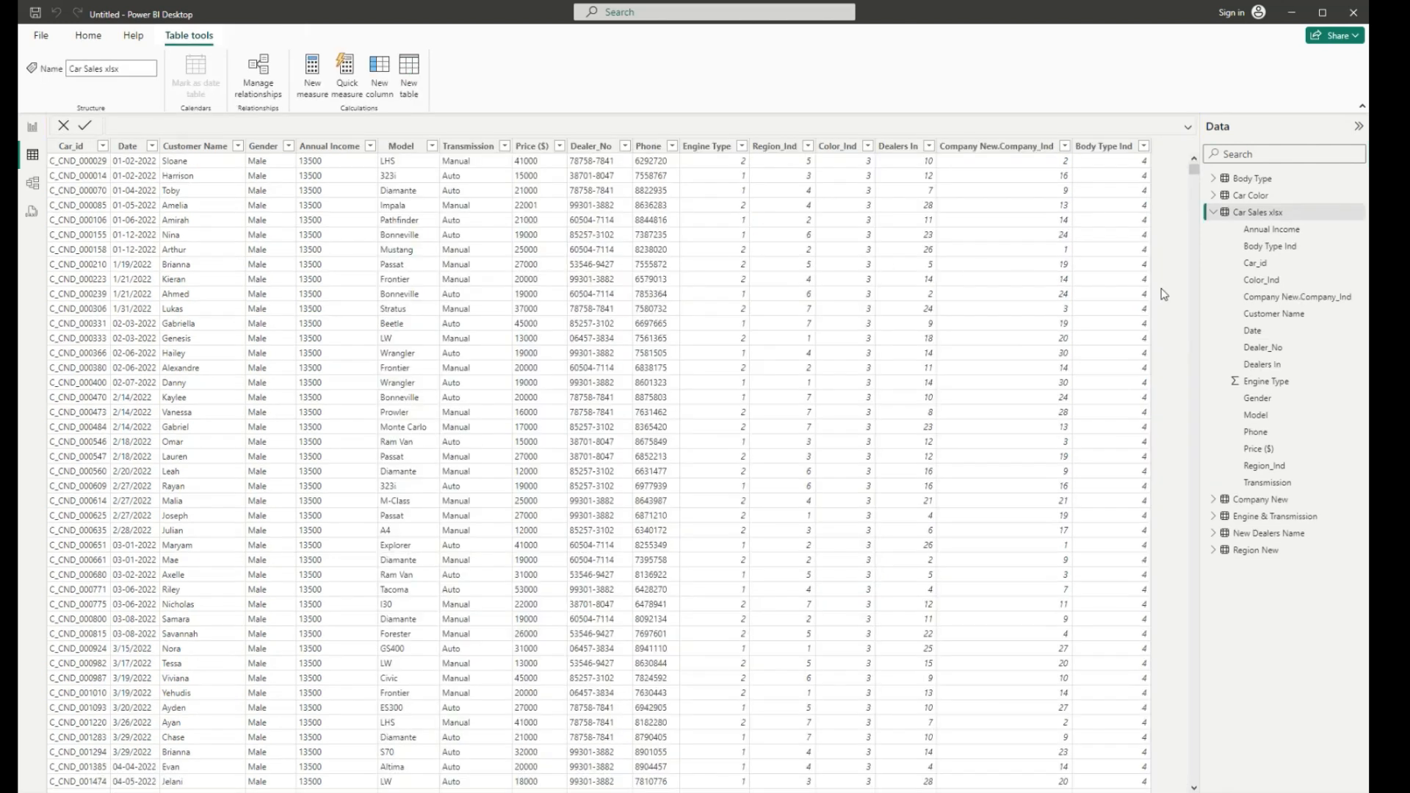
Show the model diagram and move New Dealers Name, Engine & Transmission, Car Color and Region New below the Car Sales xlsx table.
left_click(1213, 213)
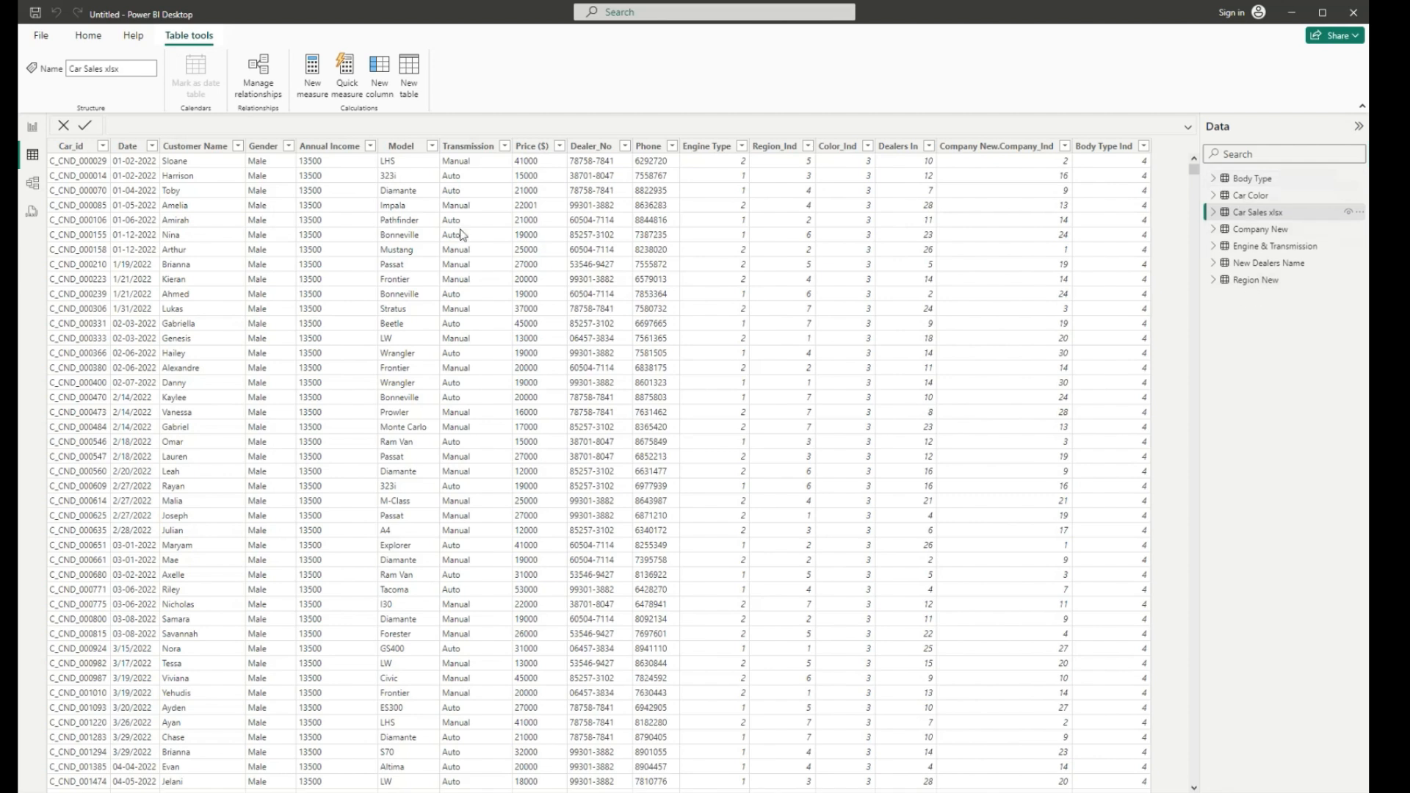
left_click(33, 186)
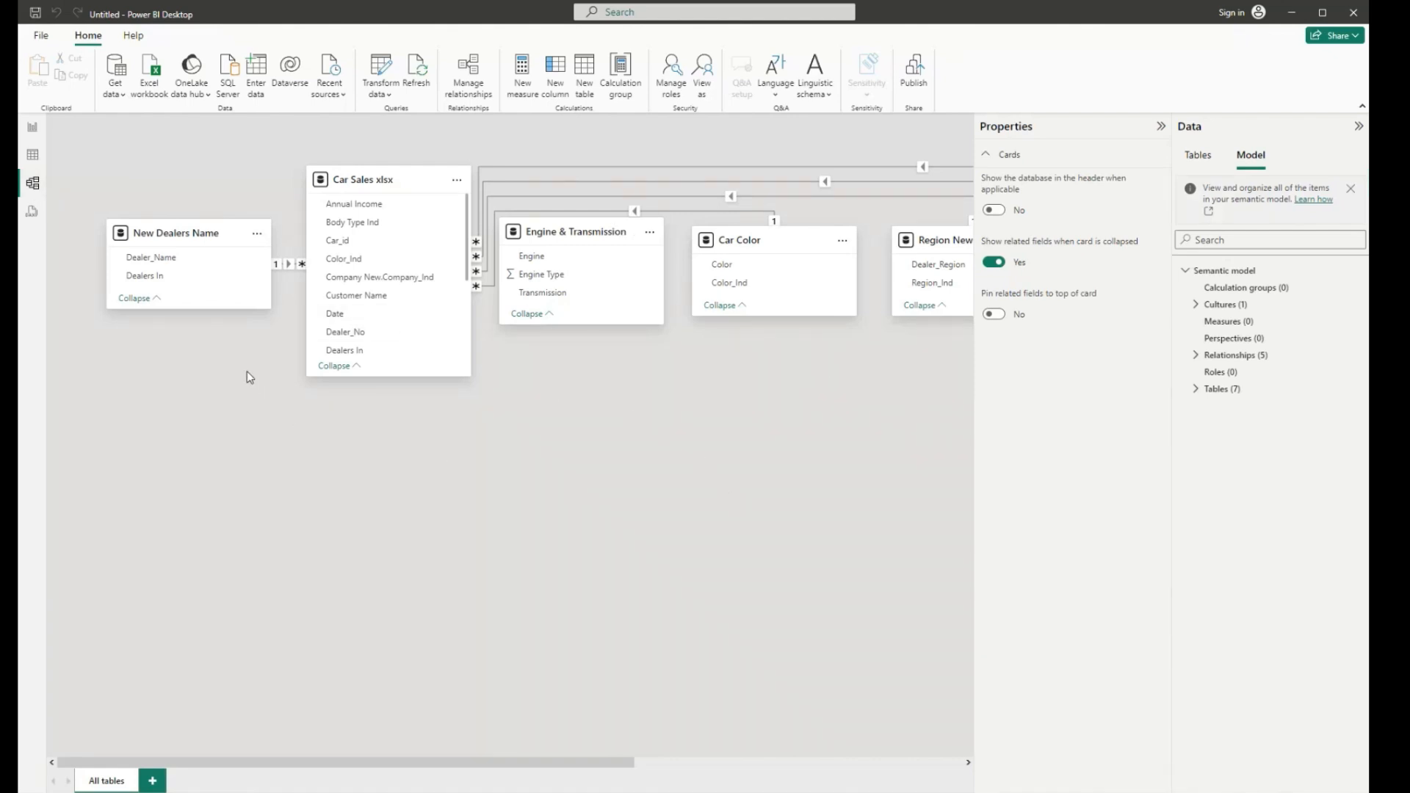
left_click_drag(400, 180, 421, 180)
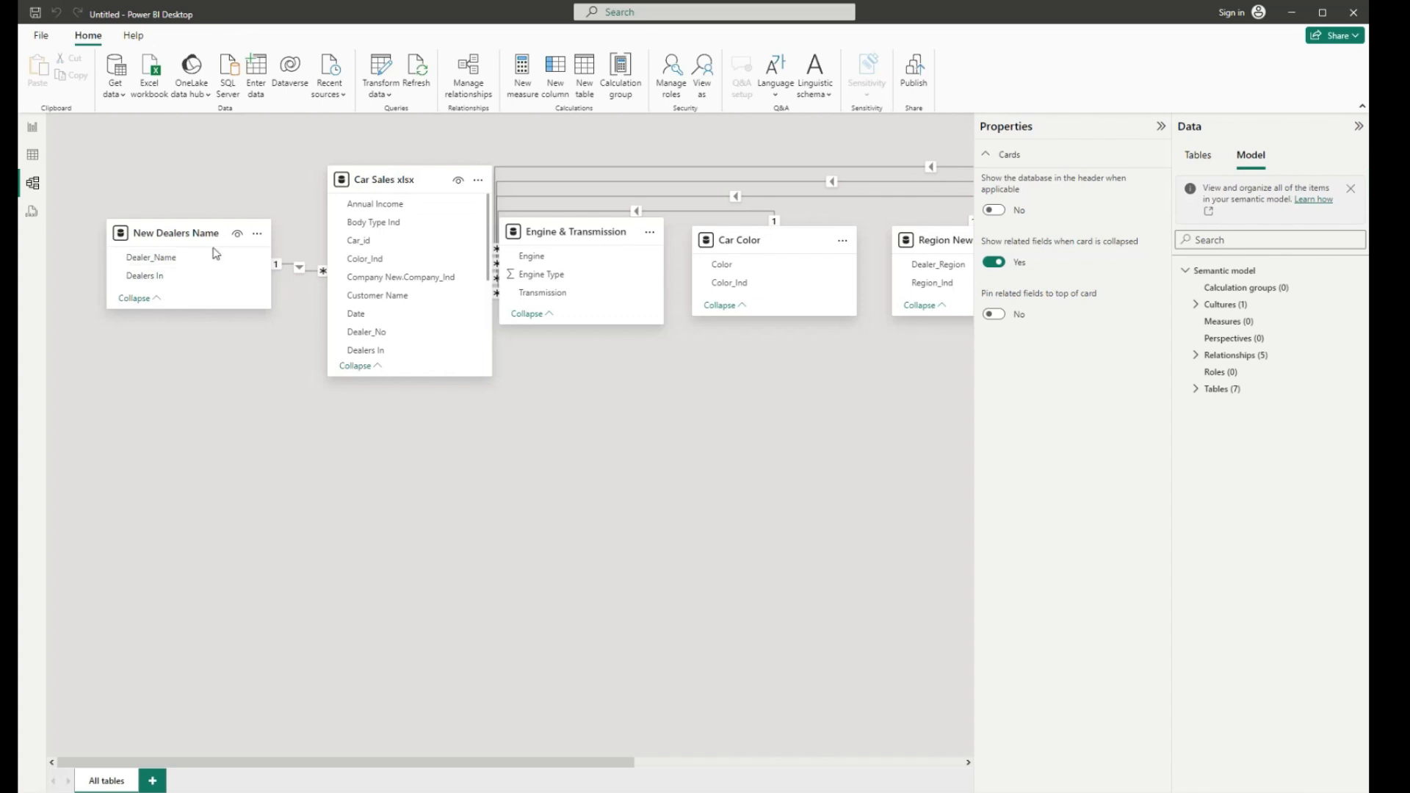
left_click_drag(208, 236, 201, 504)
left_click_drag(561, 232, 386, 561)
left_click_drag(785, 253, 645, 552)
left_click_drag(925, 259, 686, 424)
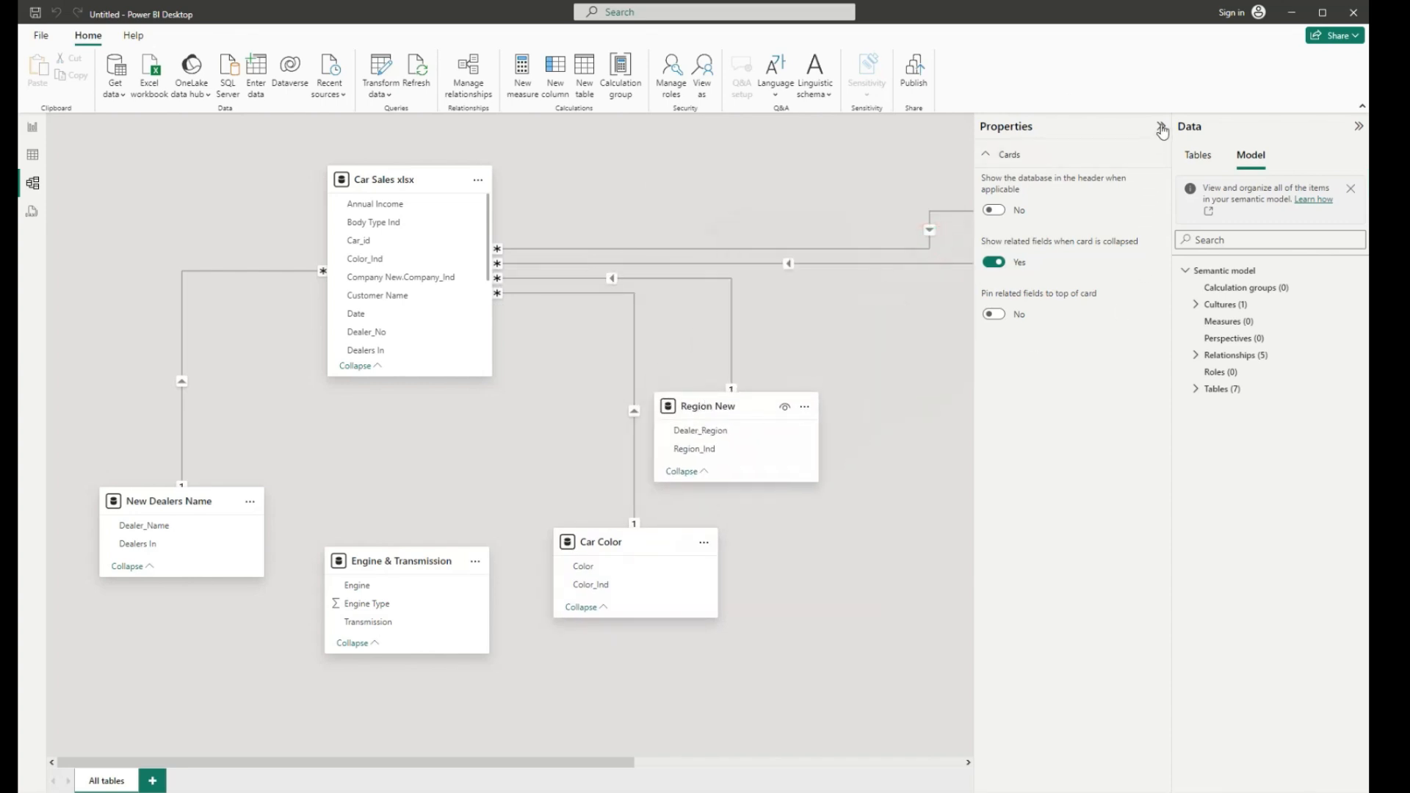
Collapse the Properties and Data panes, and bring Body Type and Company New closer to Car Sales xlsx.
left_click(1160, 127)
left_click_drag(1114, 240, 879, 340)
left_click(1357, 130)
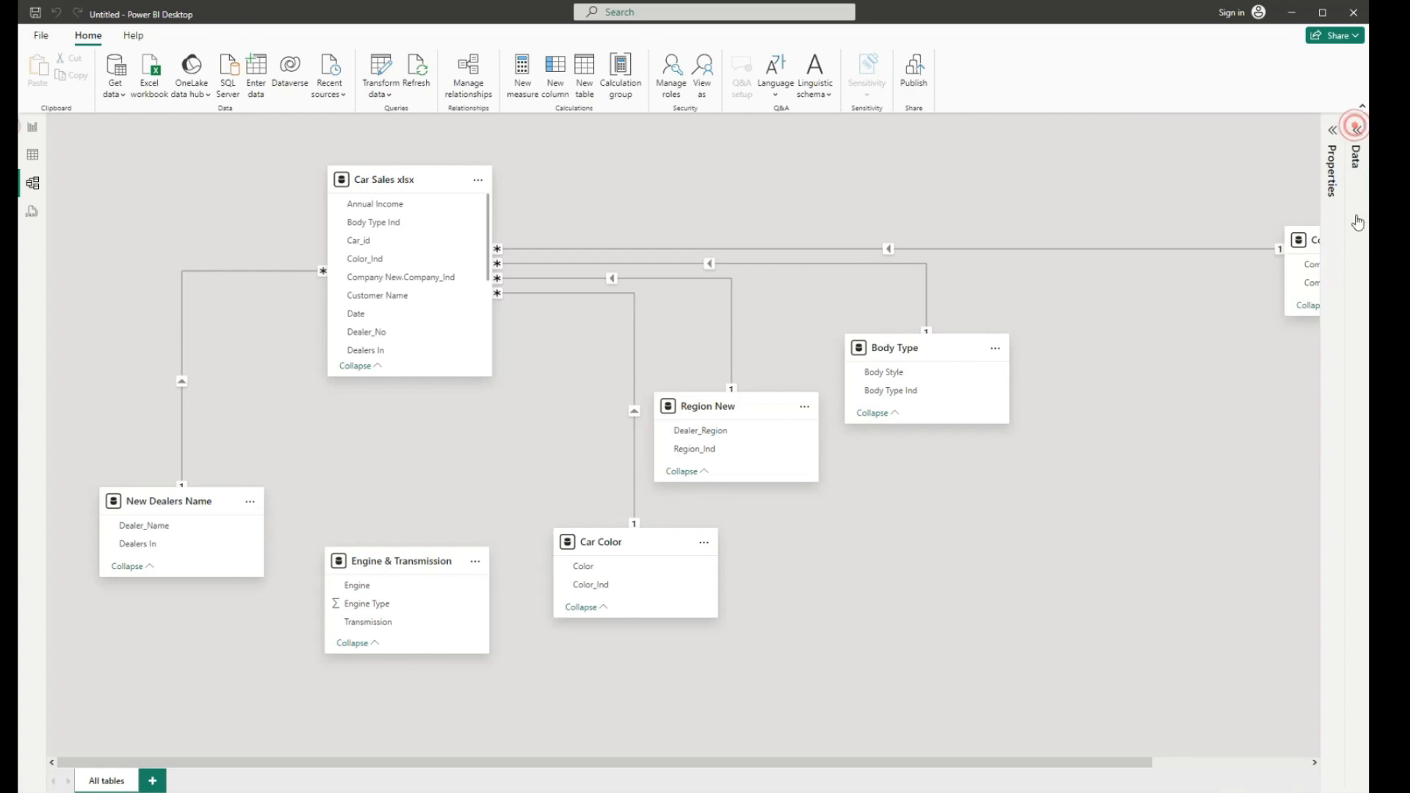
left_click(1135, 232)
left_click_drag(1302, 236, 706, 151)
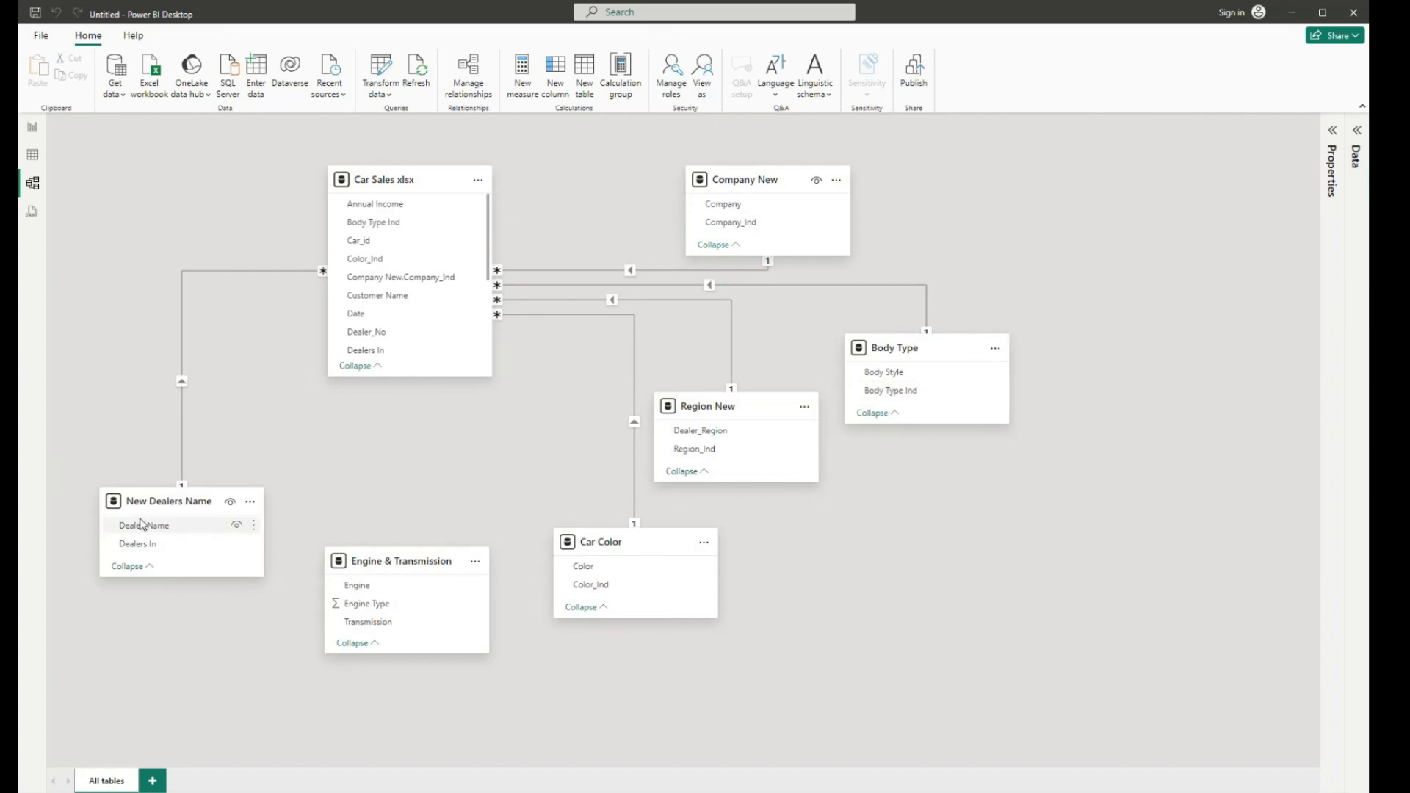
Stack New Dealers Name and Body Type left of Car Sales xlsx, and regroup Engine & Transmission and Car Color beneath them.
left_click_drag(147, 507, 152, 196)
left_click_drag(935, 367, 192, 342)
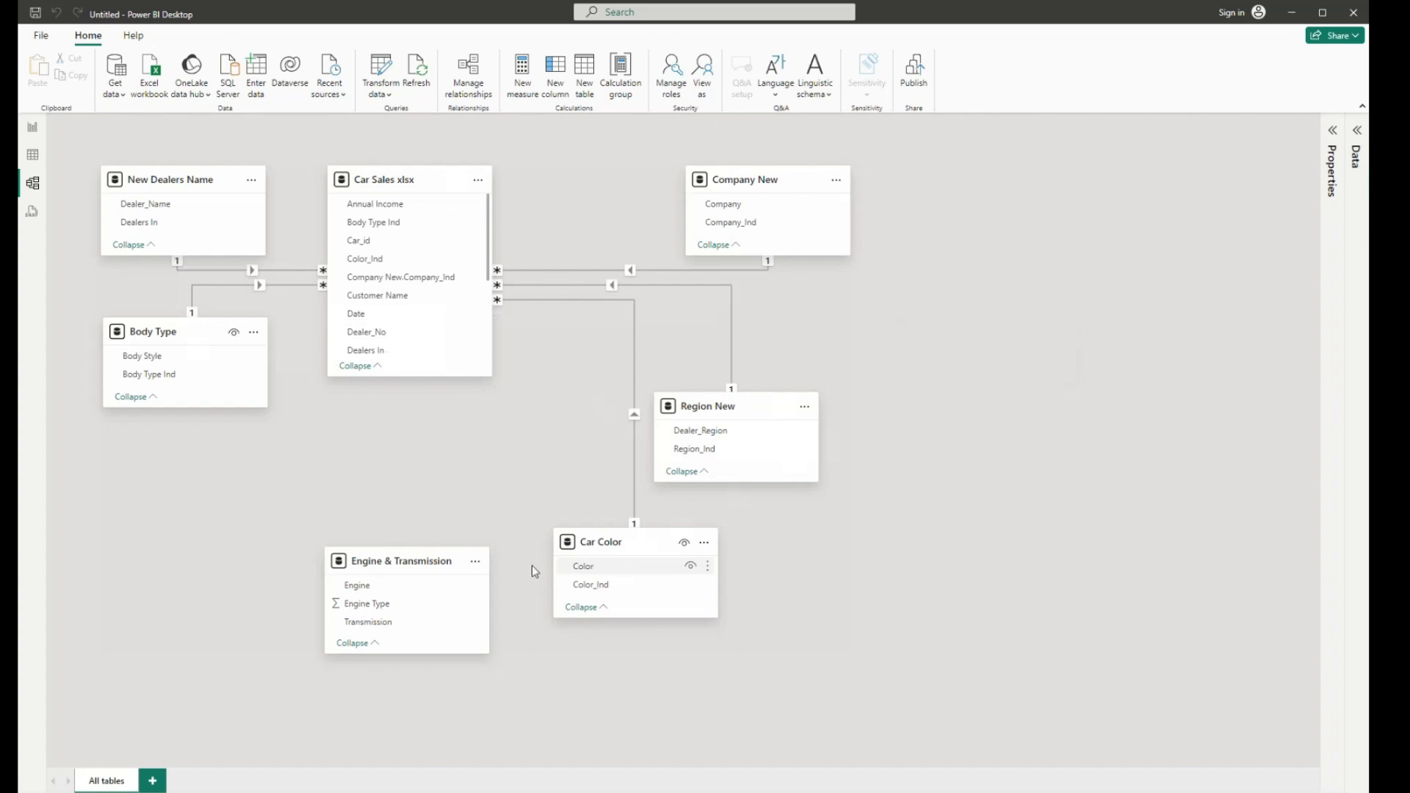
left_click_drag(420, 580, 273, 554)
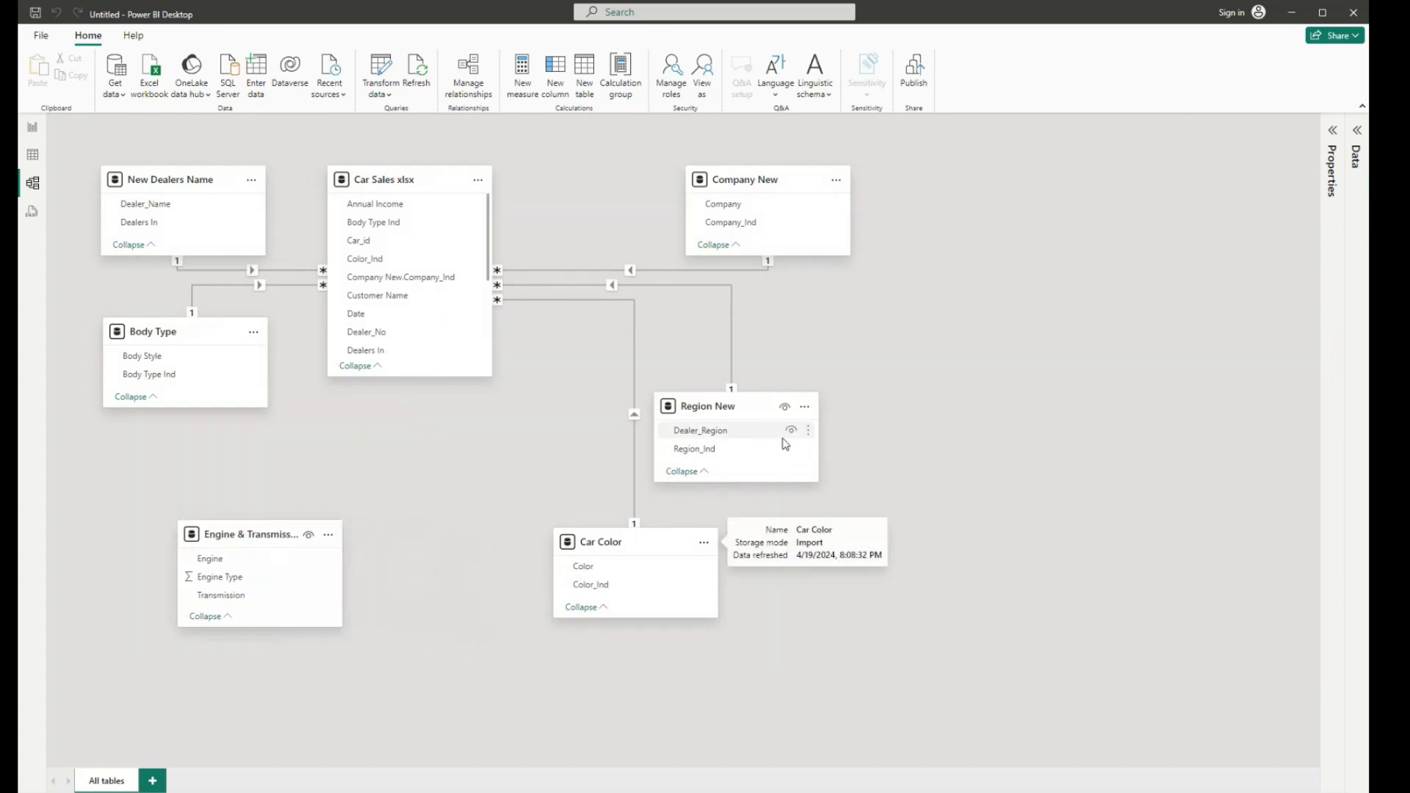
left_click_drag(630, 550, 464, 580)
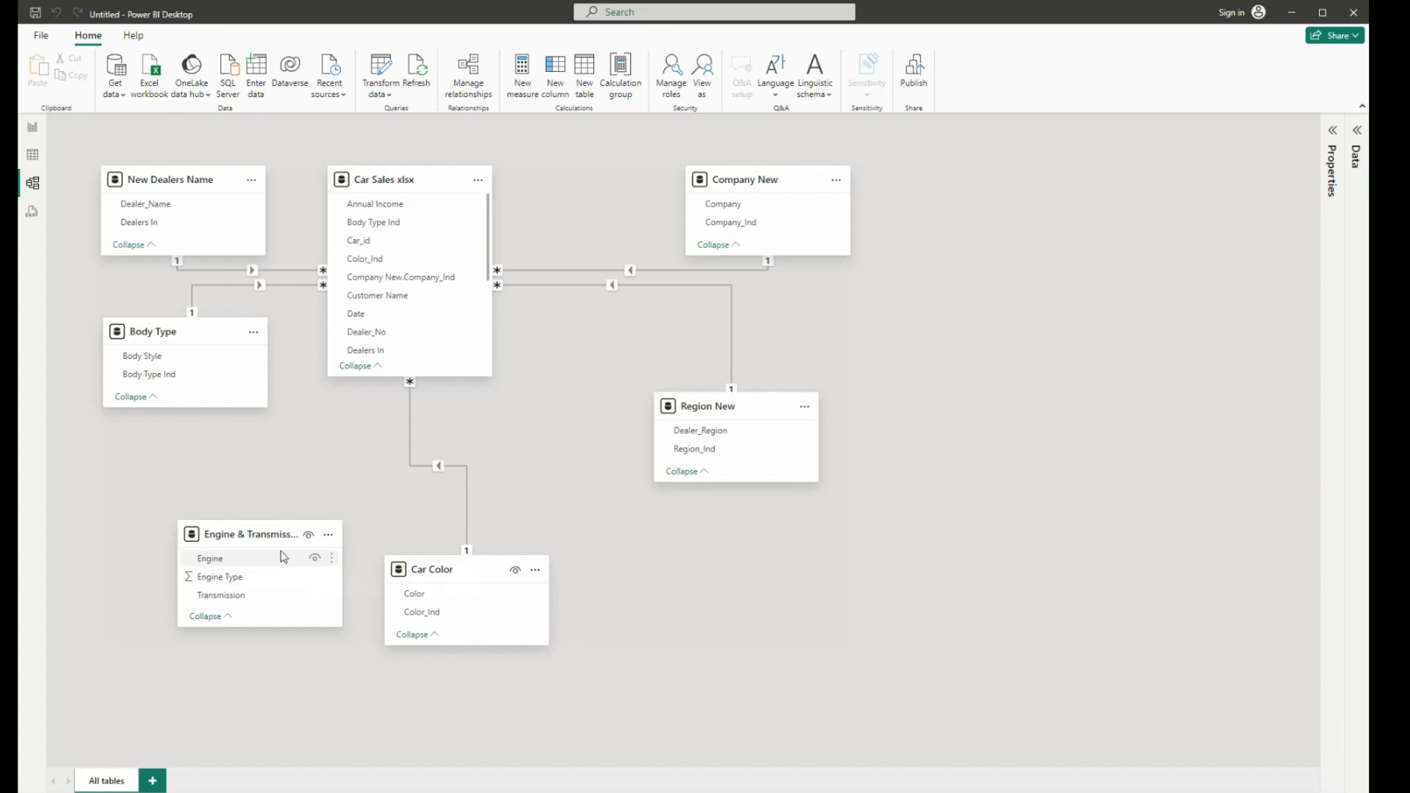
left_click_drag(283, 554, 266, 530)
left_click_drag(211, 328, 209, 365)
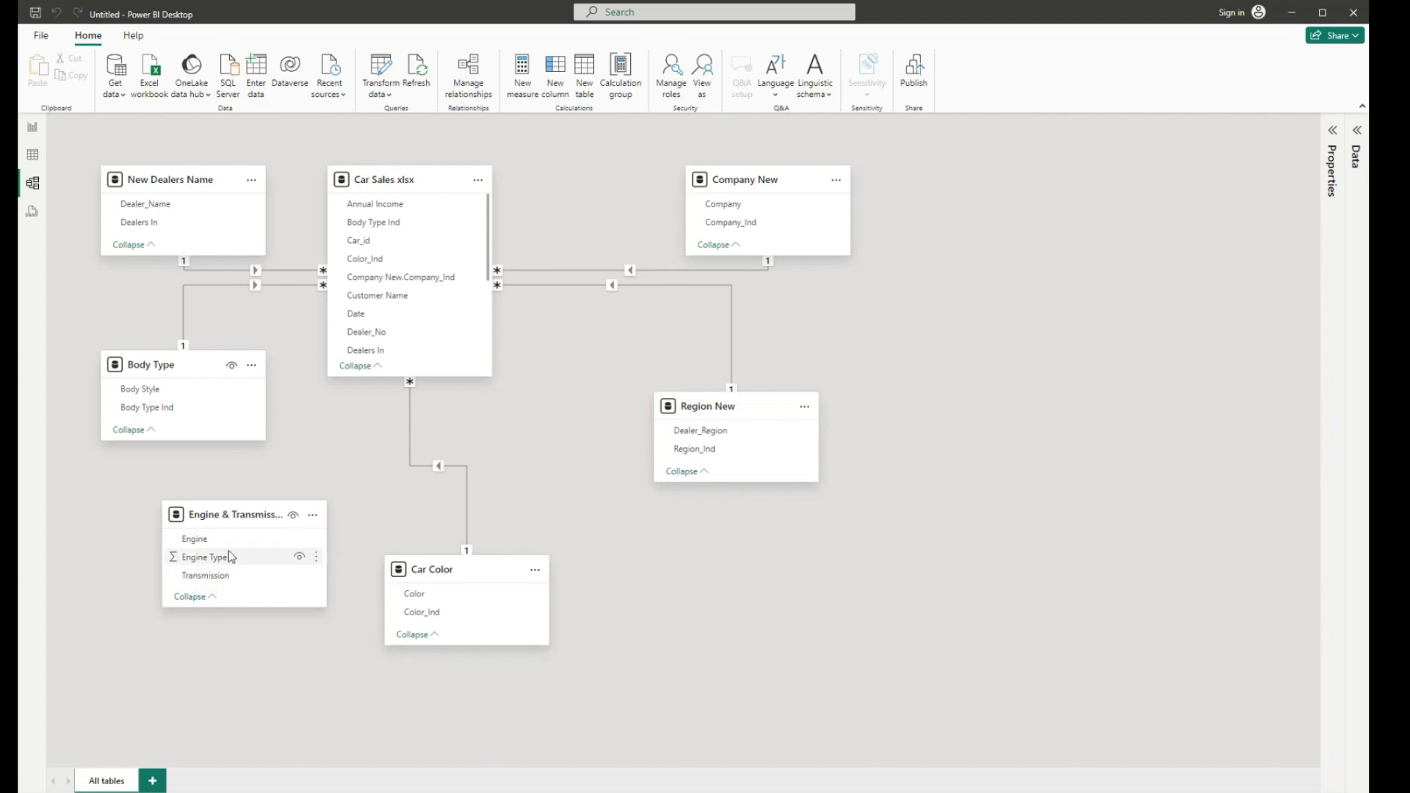
Examine the columns of the Engine & Transmission query in Power Query, and close the editor with changes applied.
left_click(31, 156)
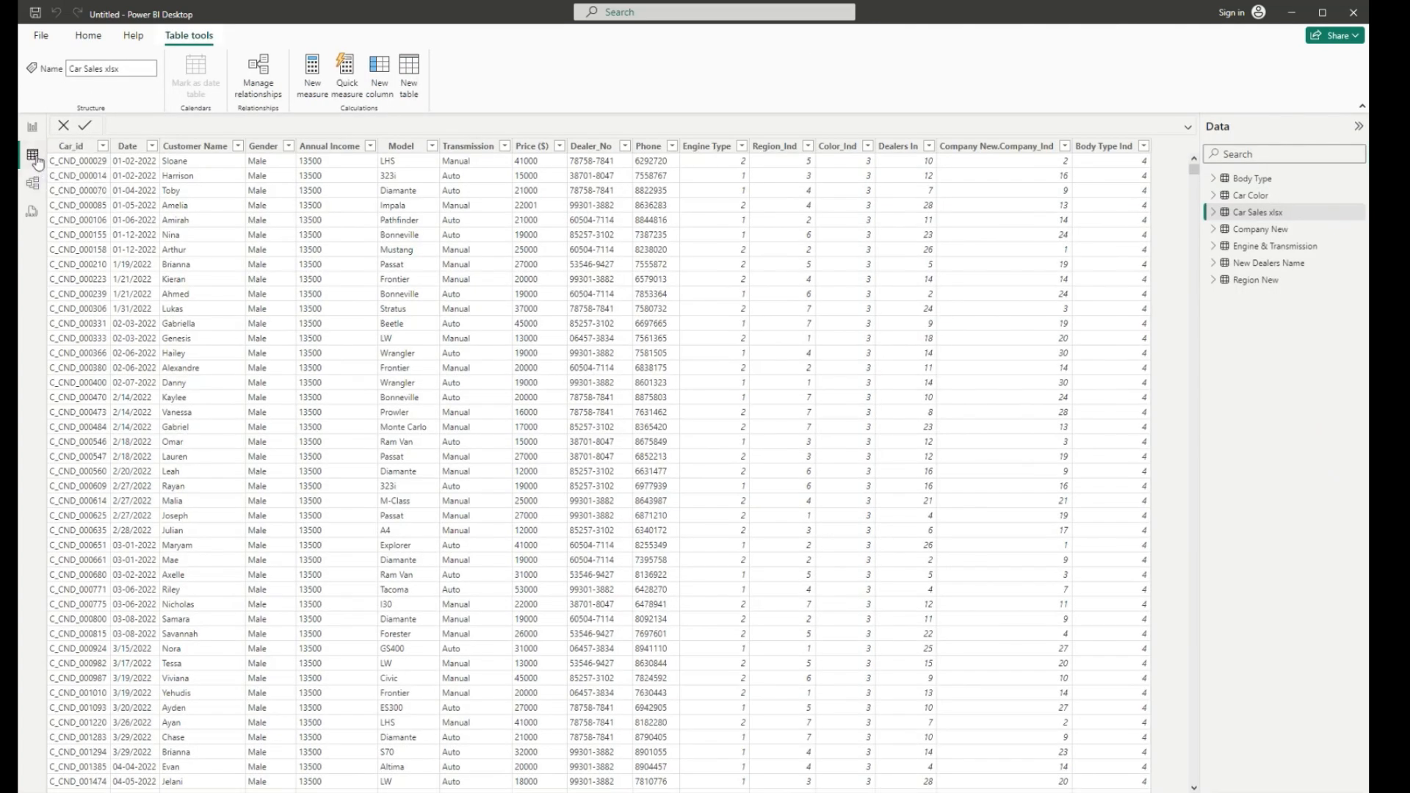
left_click(86, 37)
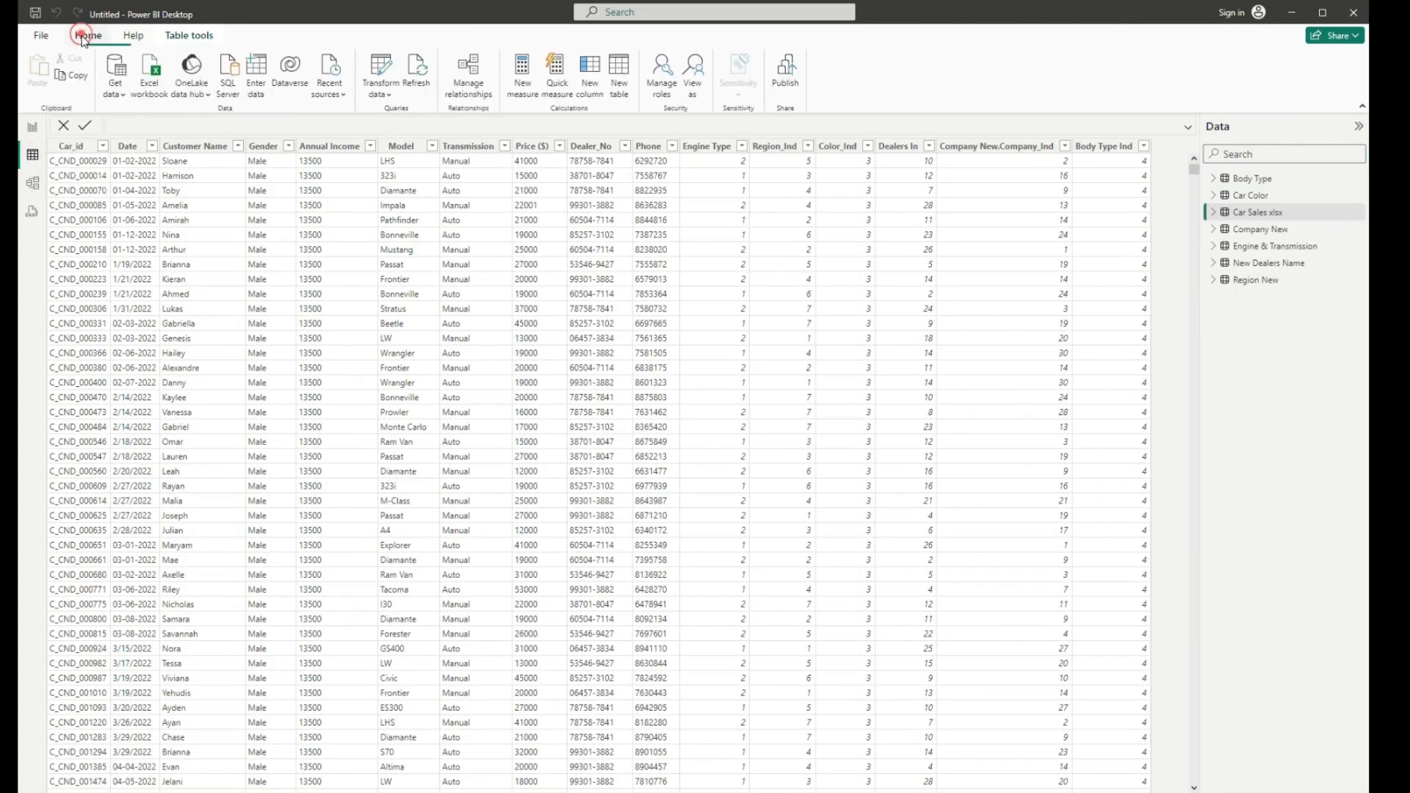
left_click(381, 69)
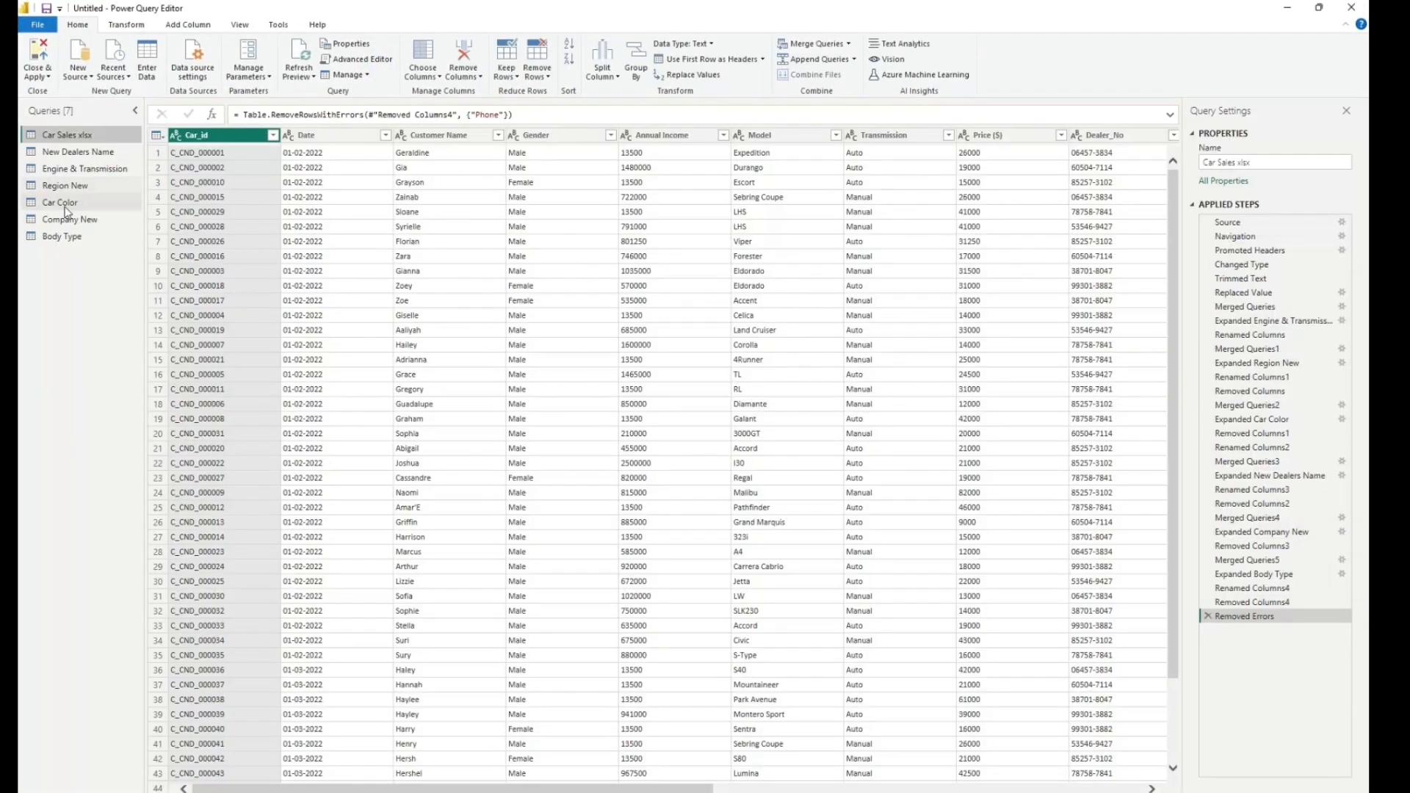
left_click(84, 169)
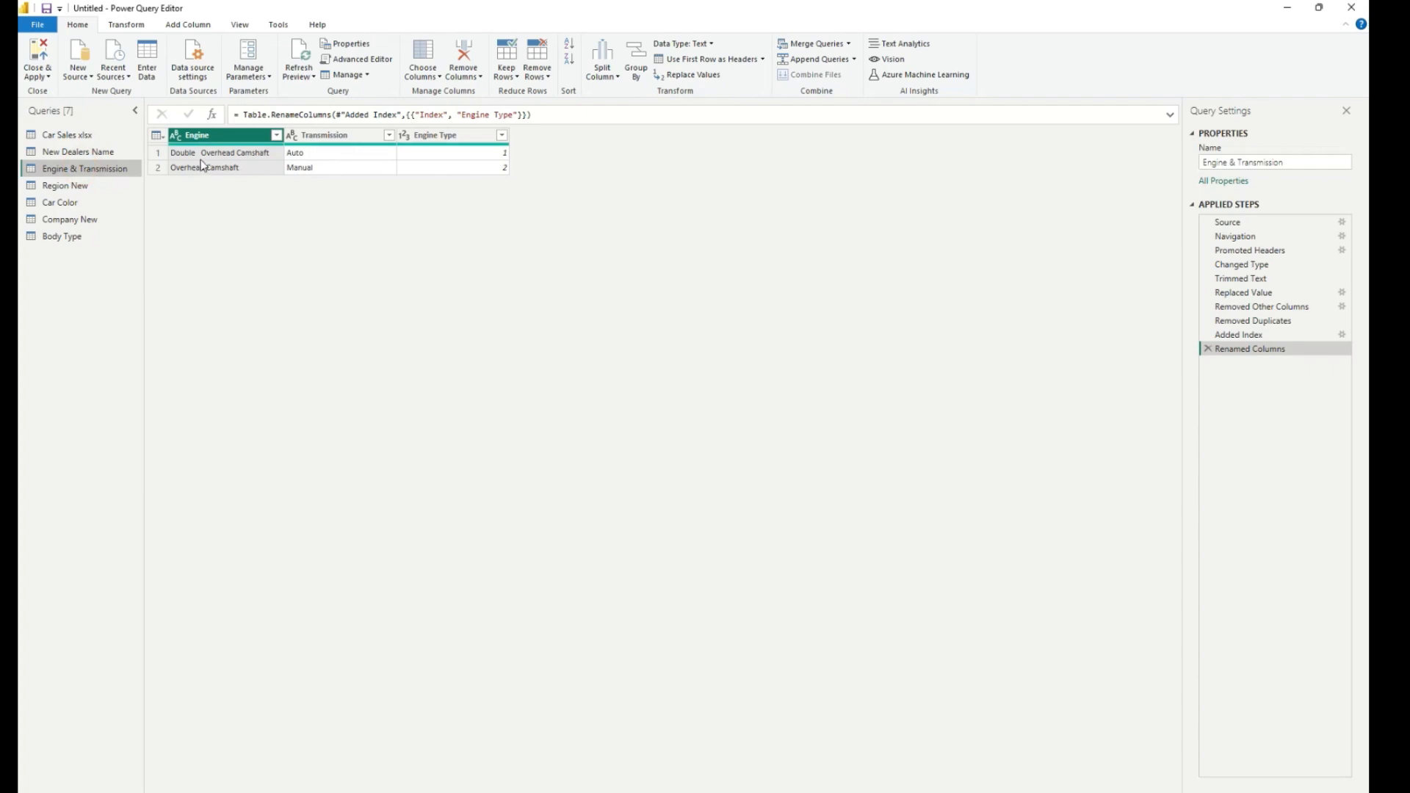
left_click(62, 134)
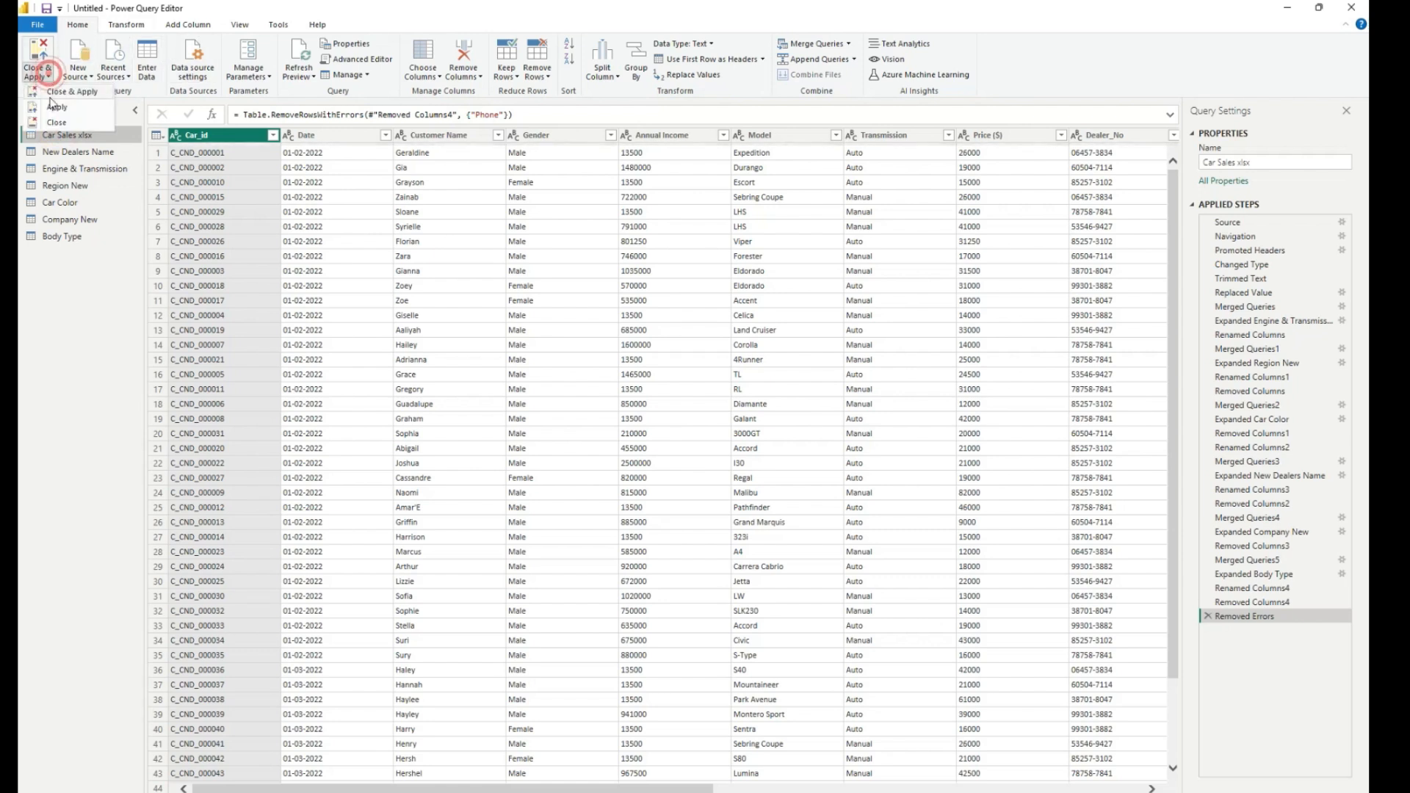
left_click(65, 91)
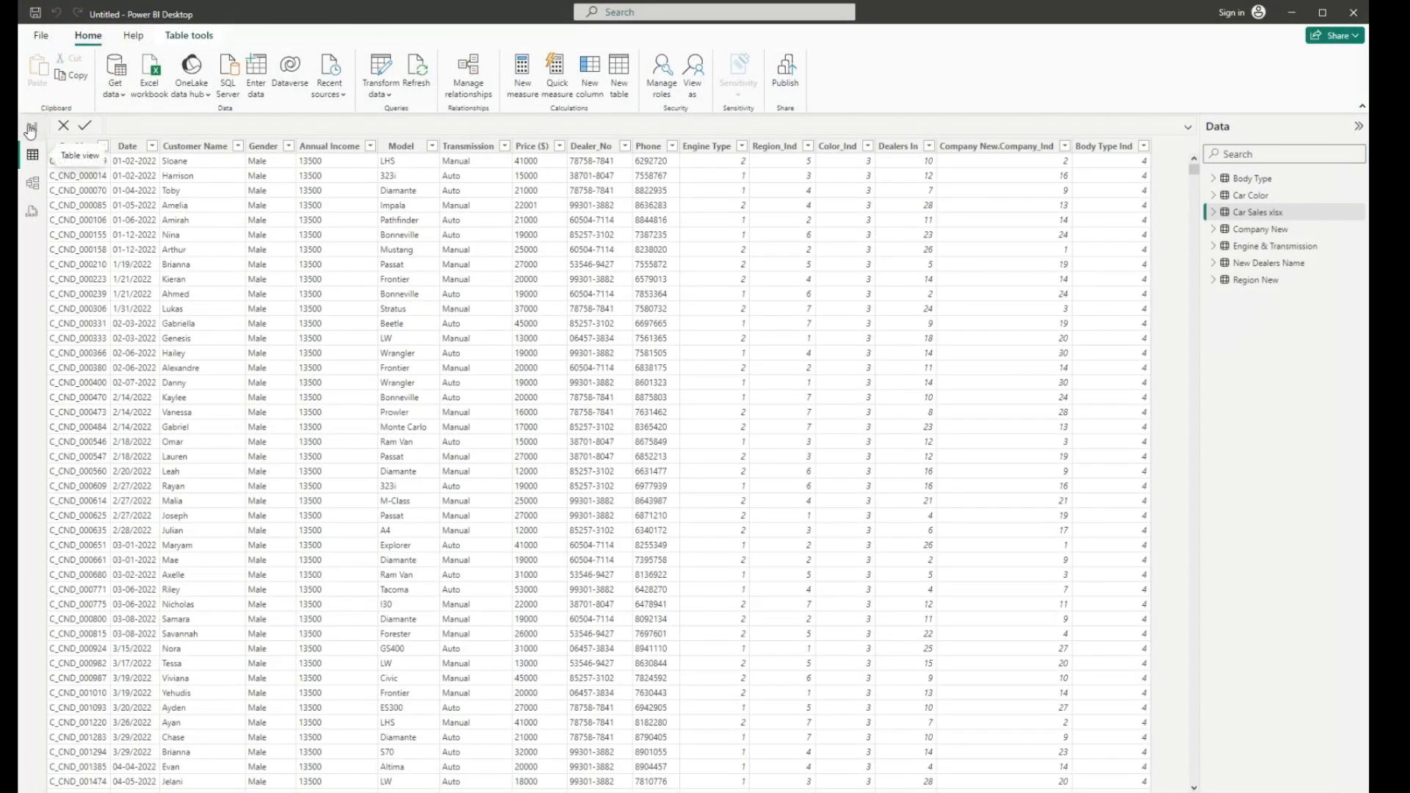
Relate Transmission in Engine & Transmission to Transmission in Car Sales xlsx, and move the lookup table lower in the model diagram.
left_click(32, 183)
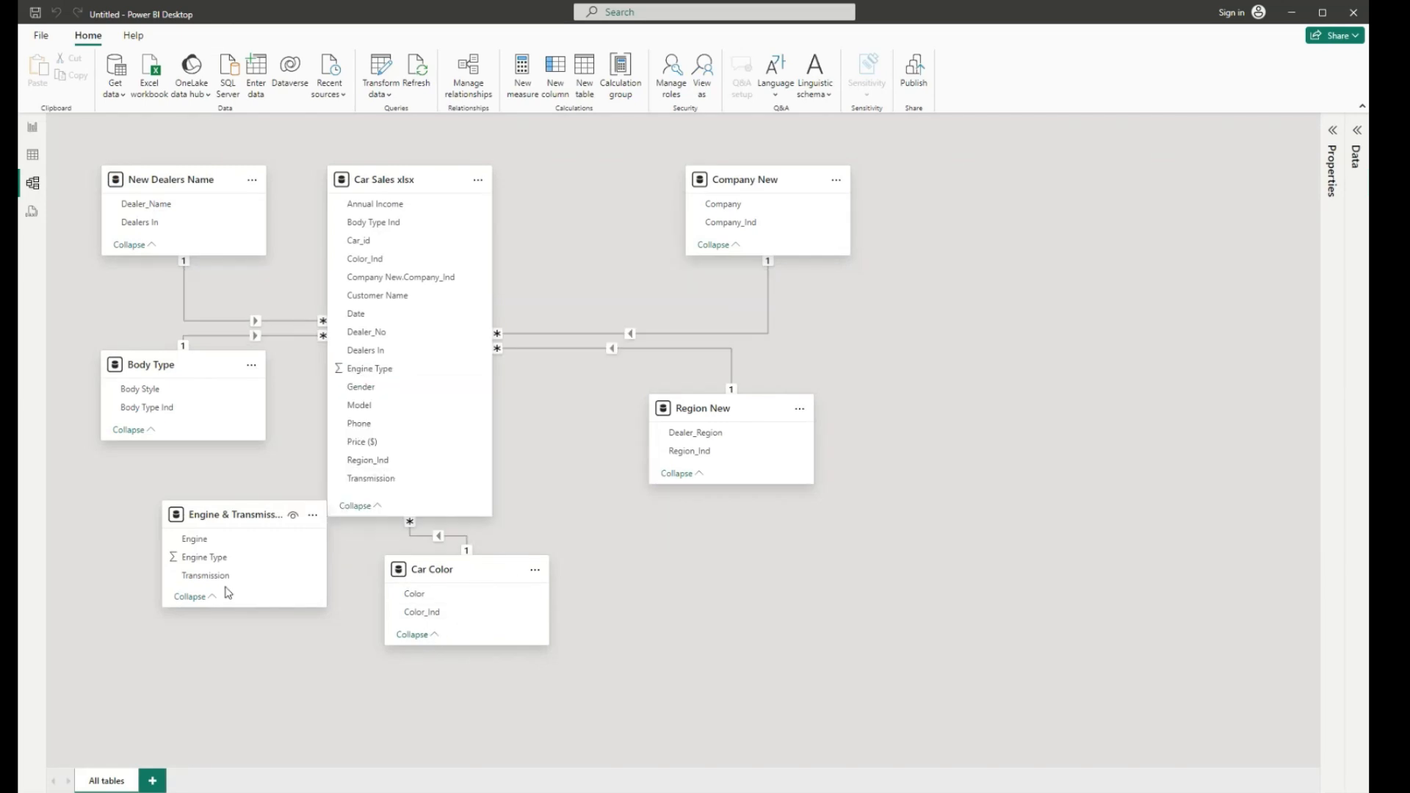
left_click_drag(222, 581, 376, 487)
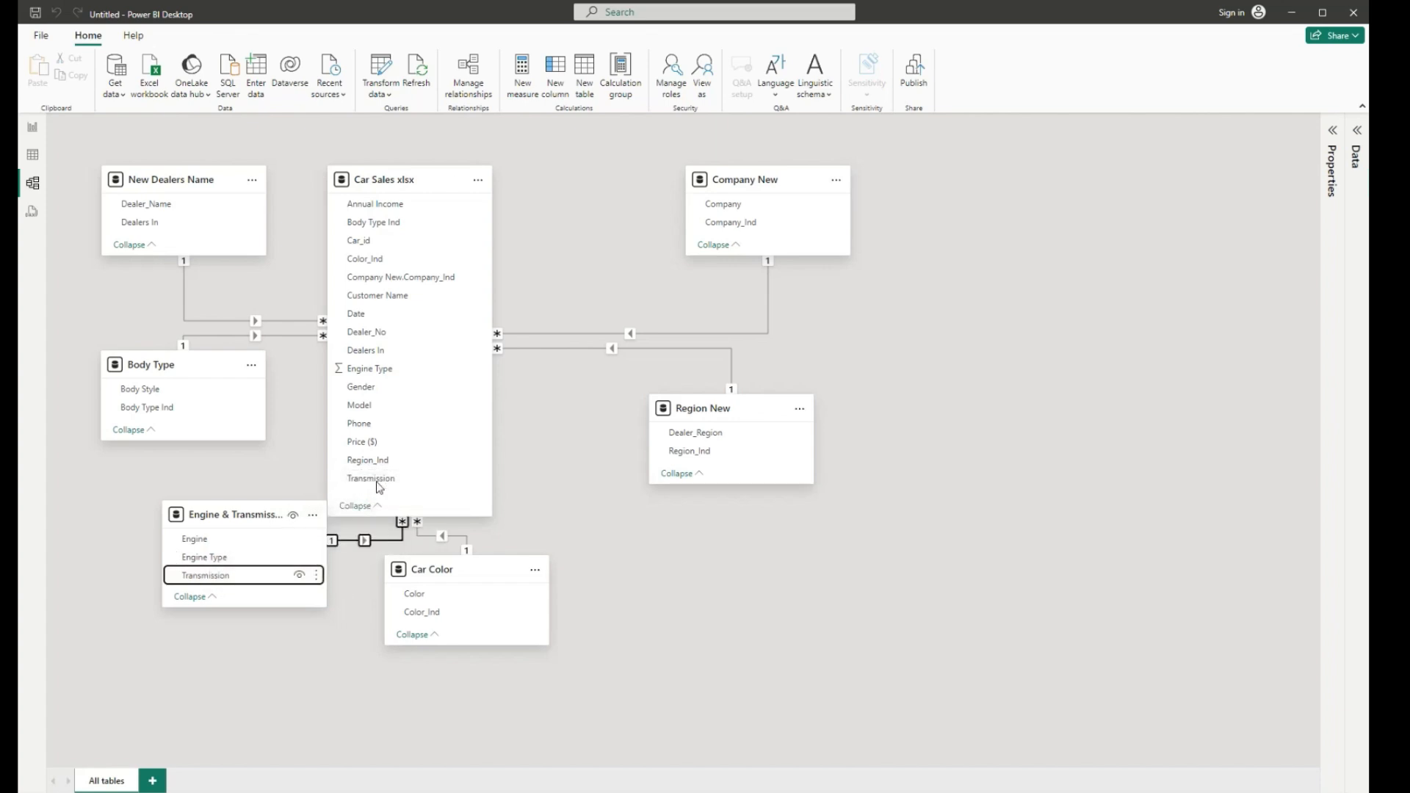
left_click_drag(252, 513, 306, 646)
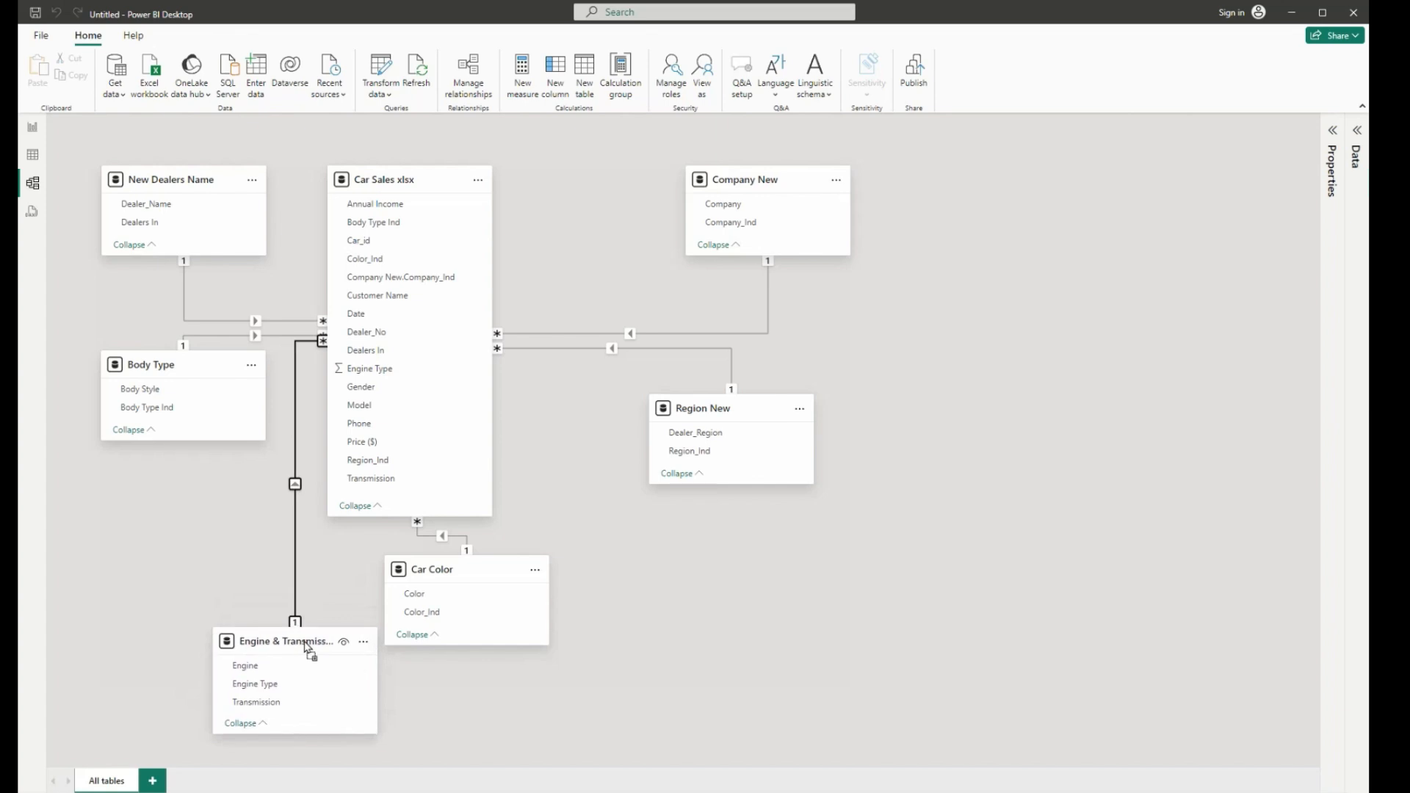
left_click(635, 602)
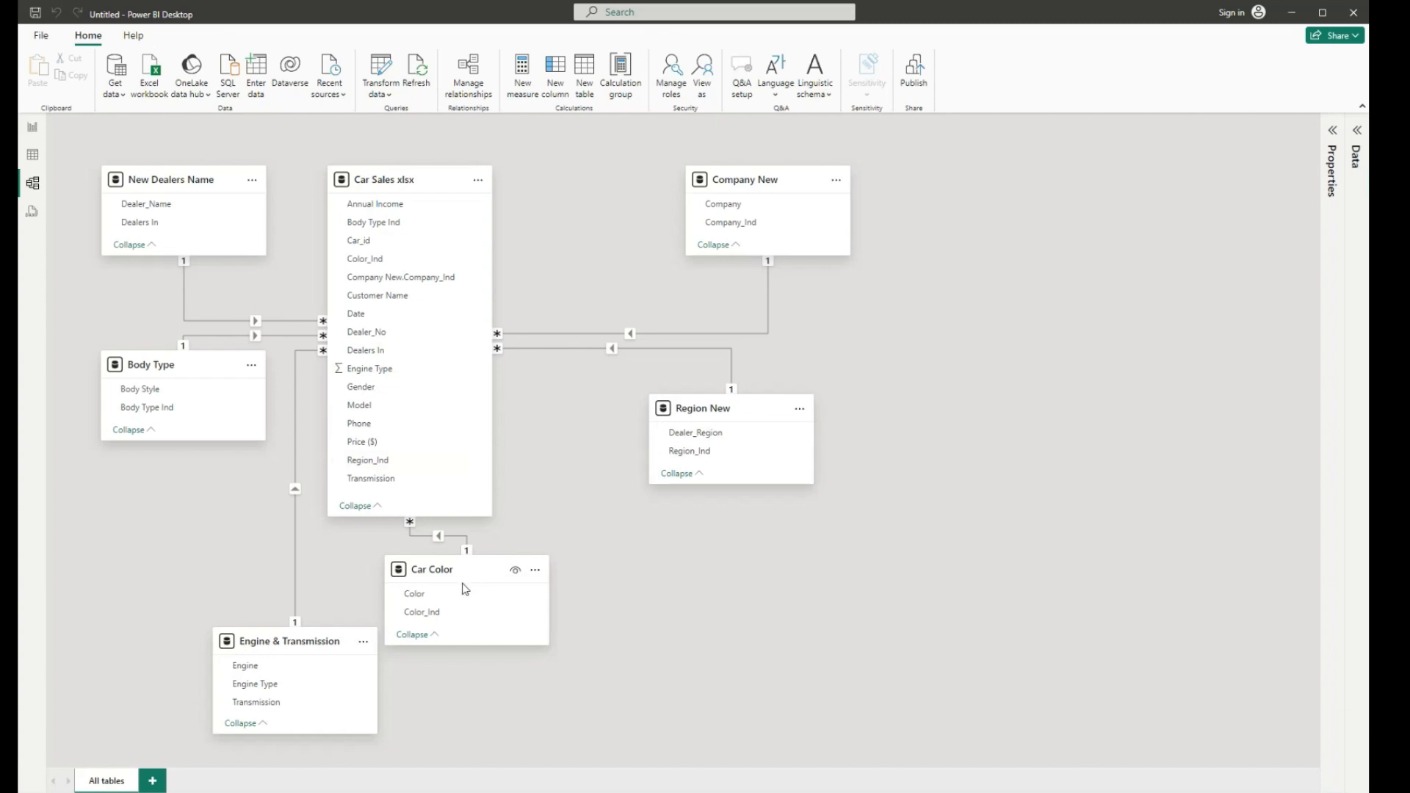
Space out Body Type, Company New, Region New and Car Color around the Car Sales xlsx table.
left_click_drag(165, 373, 163, 444)
left_click_drag(763, 221, 702, 193)
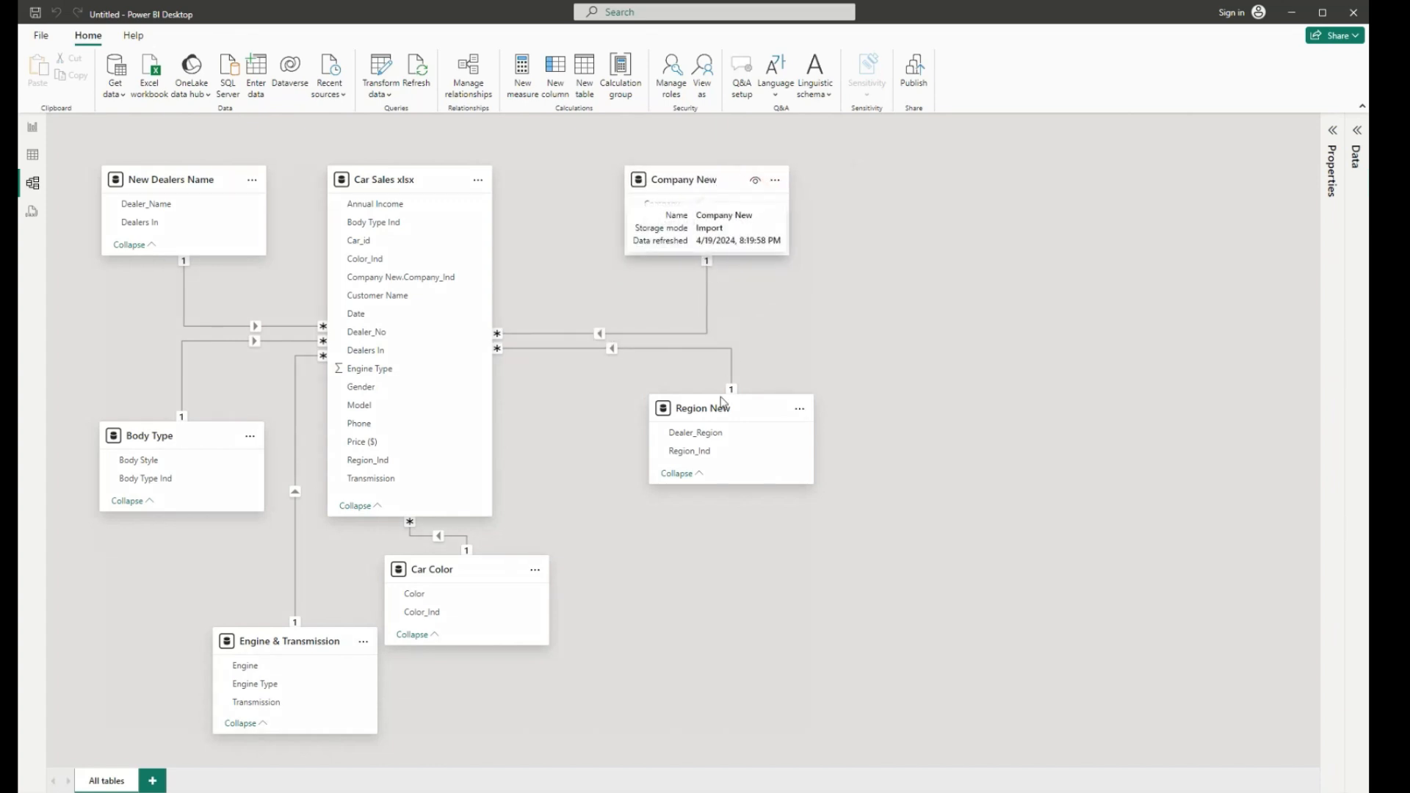
left_click_drag(740, 408, 713, 432)
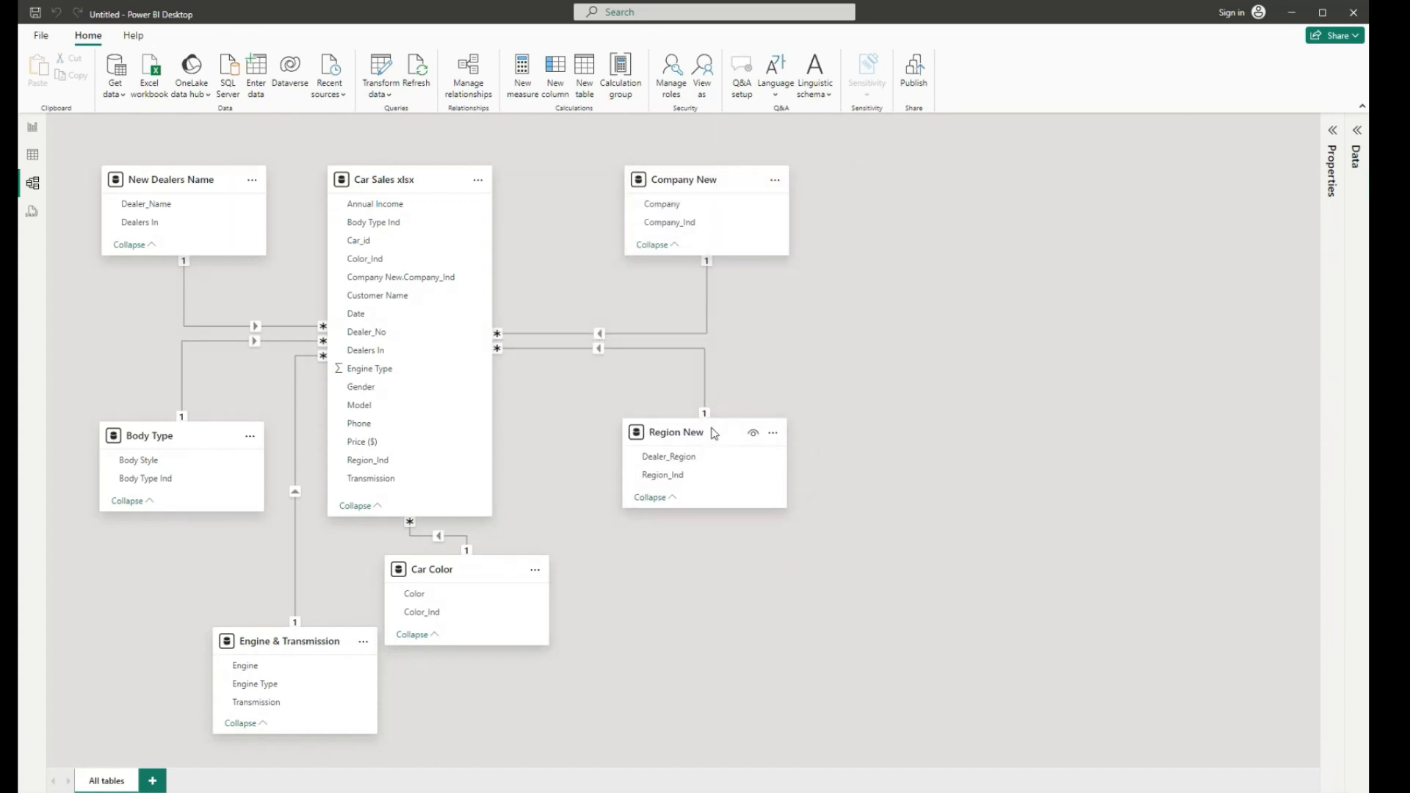
left_click_drag(478, 569, 489, 637)
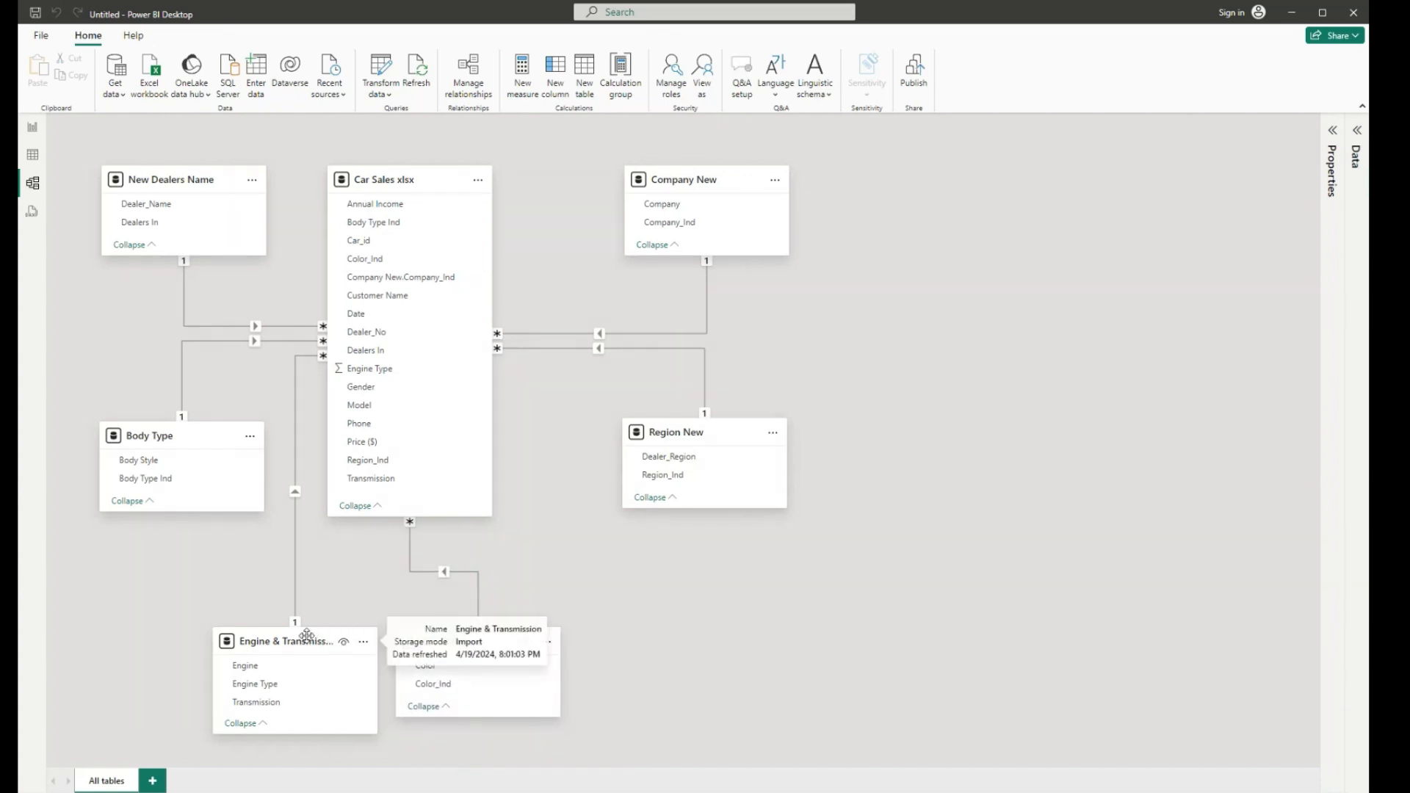
Place Car Color above a lowered Car Sales xlsx, and spread Engine & Transmission and Body Type apart on its left side.
left_click_drag(411, 185, 426, 272)
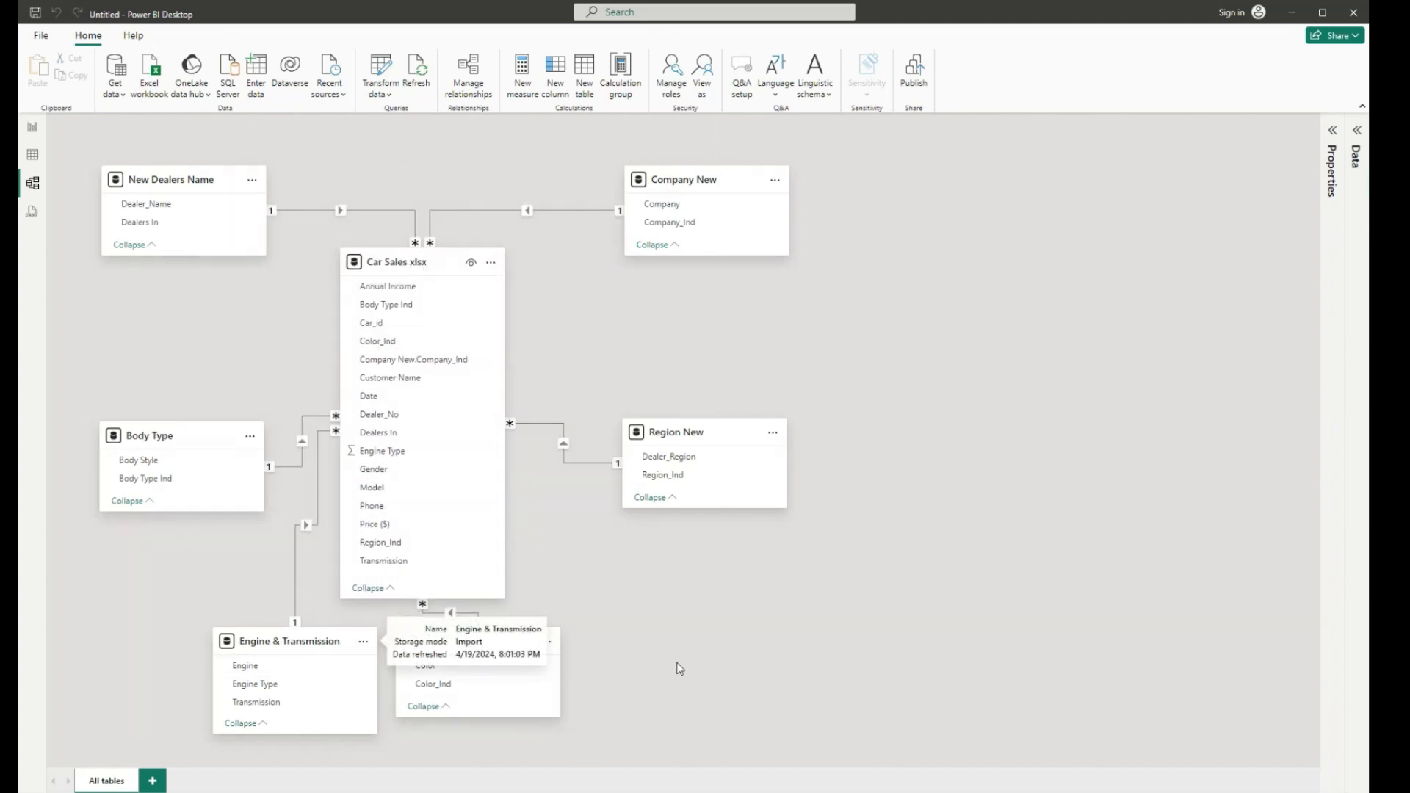
left_click_drag(474, 639, 441, 147)
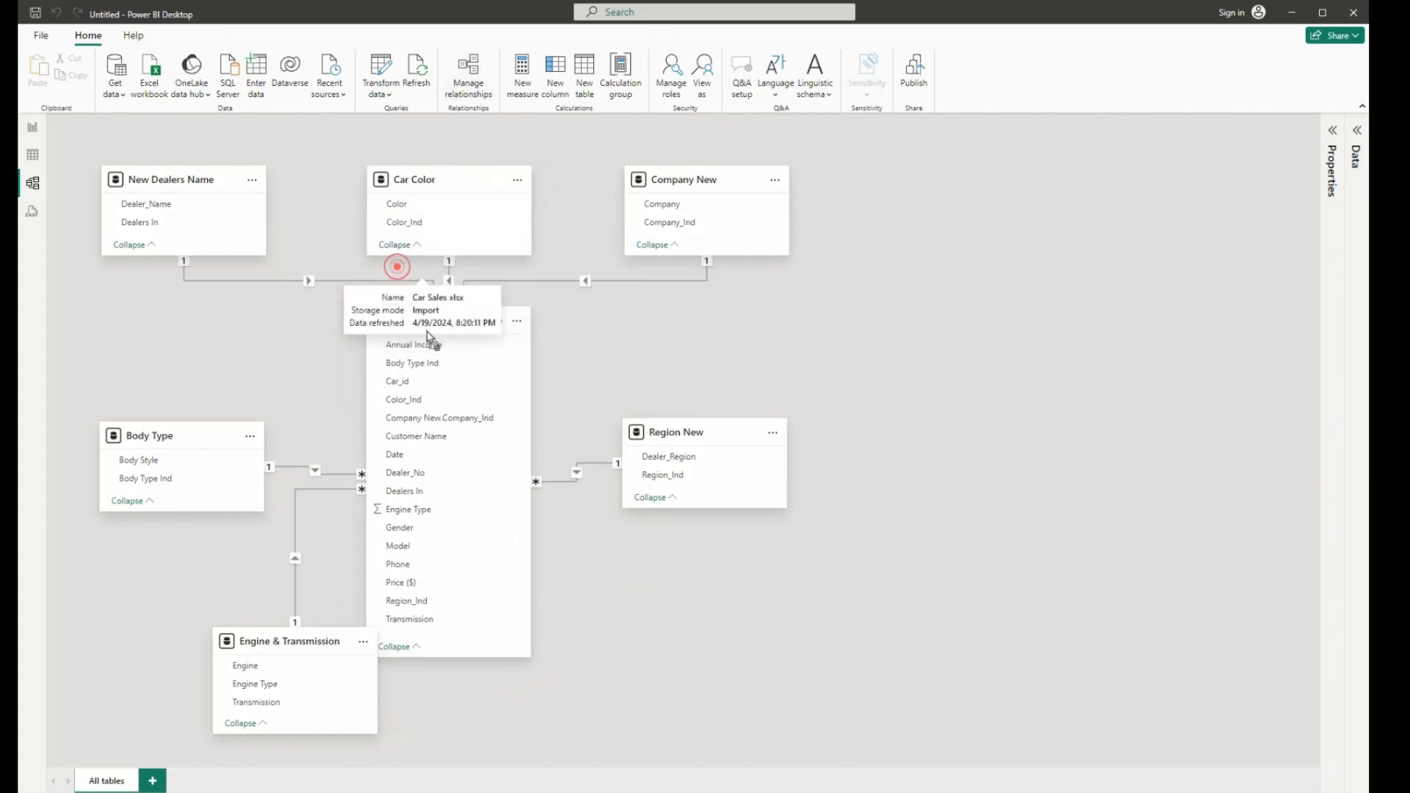
left_click_drag(397, 266, 439, 360)
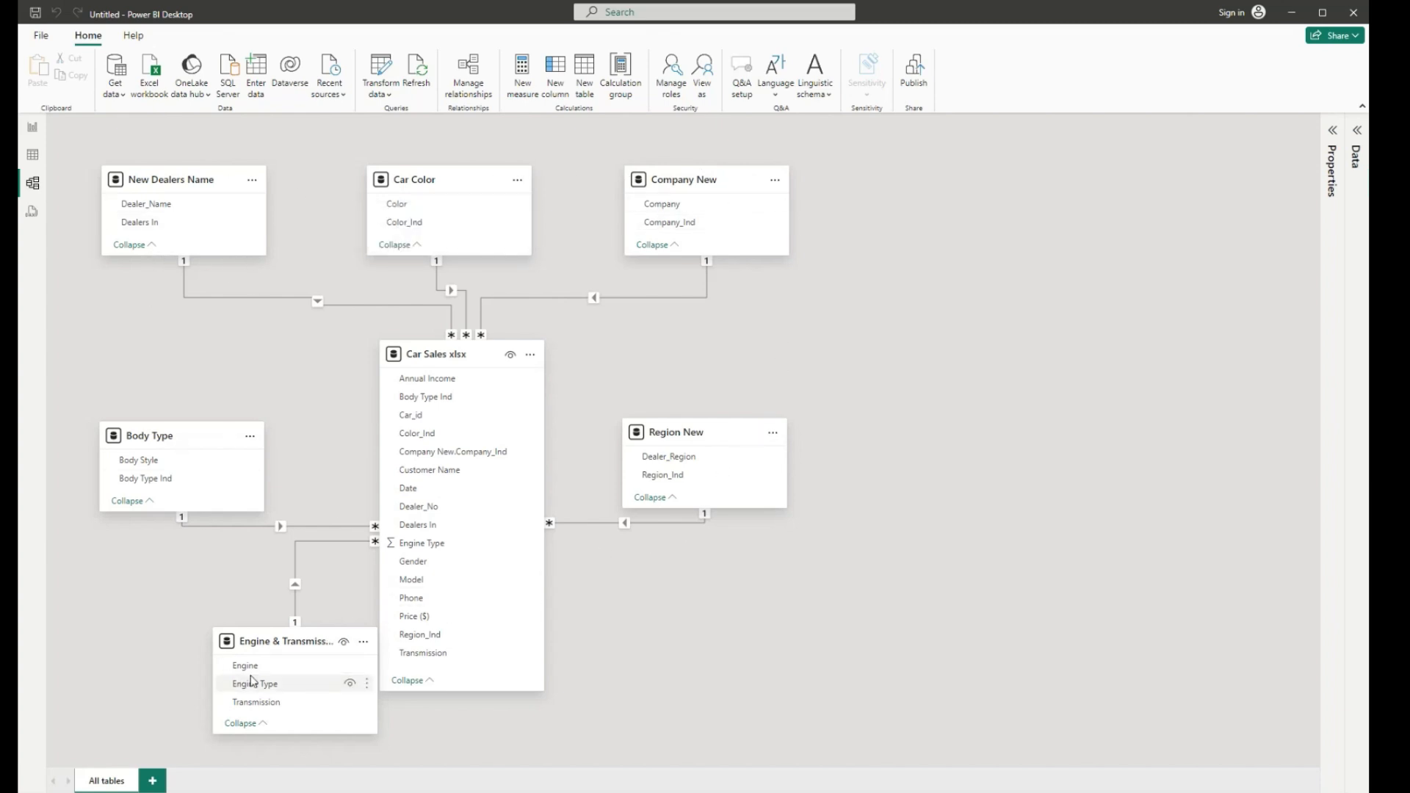
left_click_drag(292, 633, 252, 649)
left_click_drag(165, 436, 163, 373)
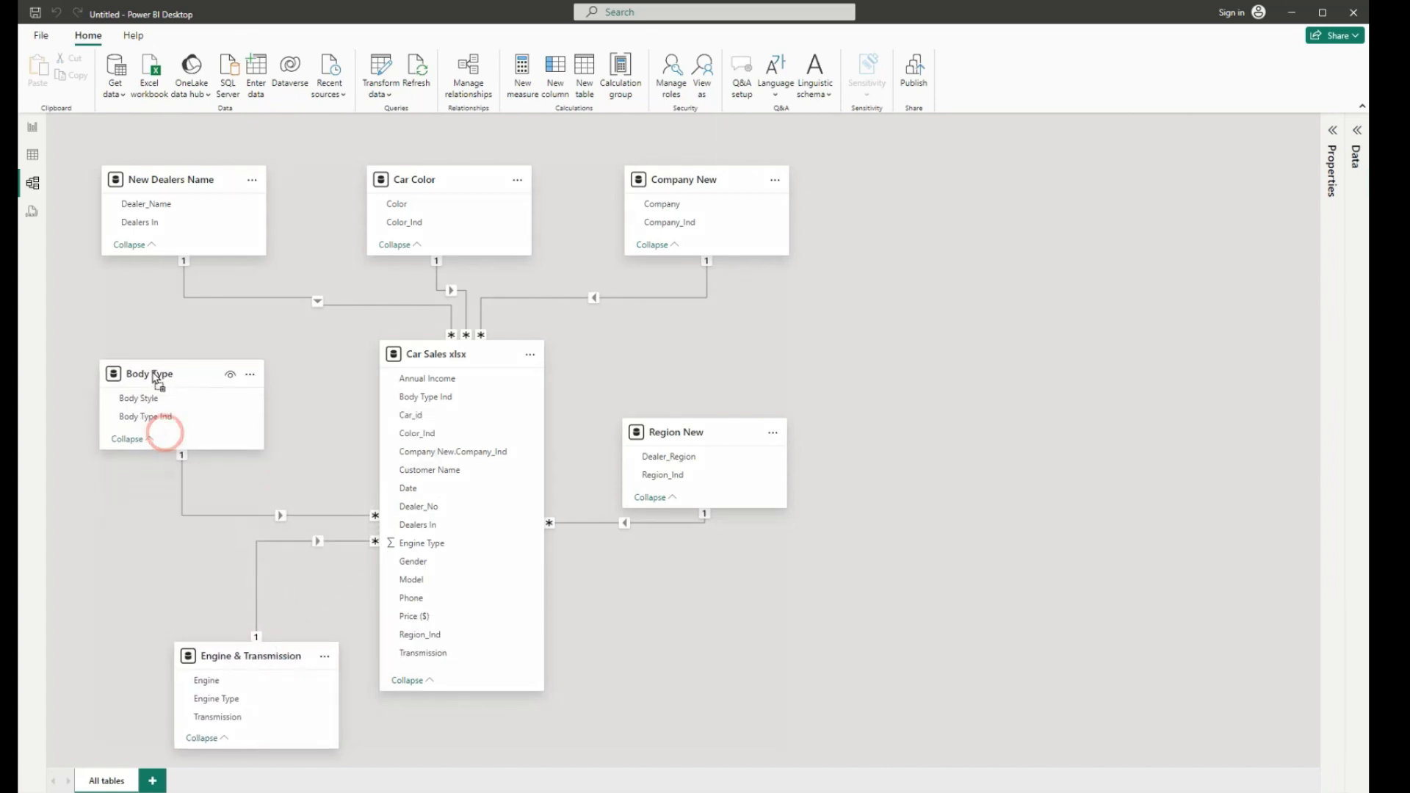